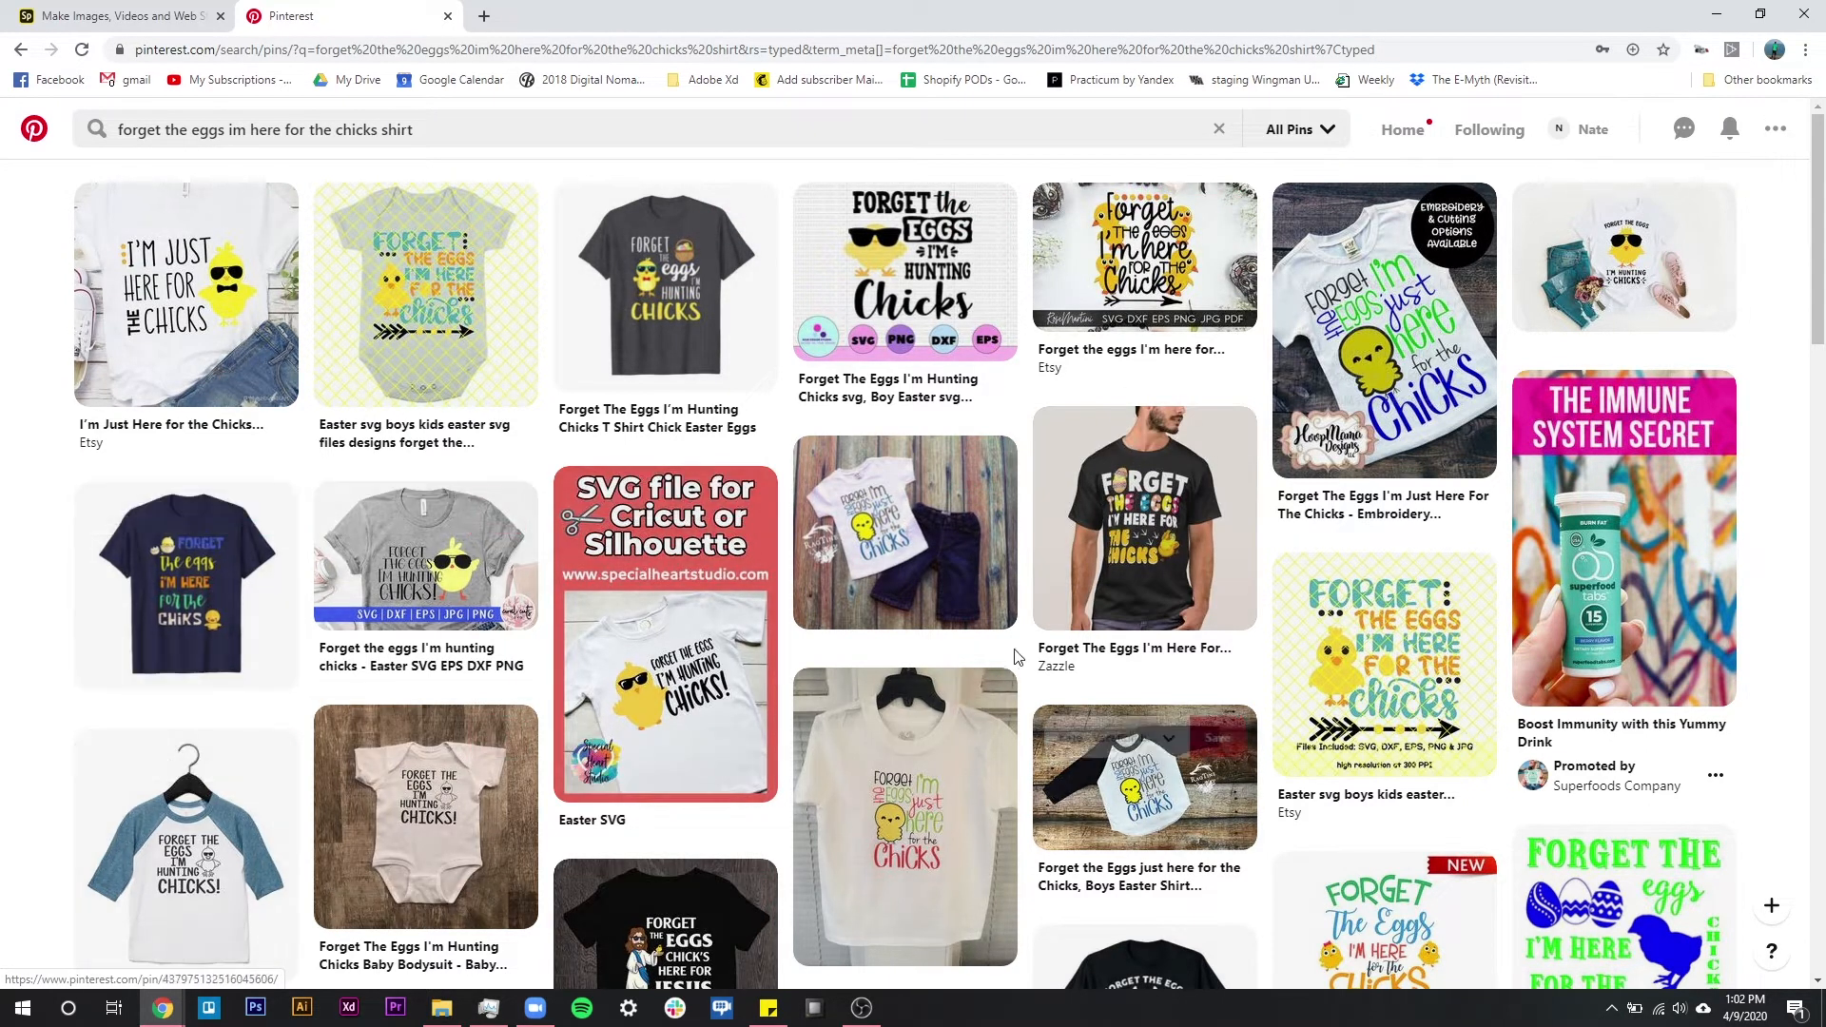
Open the dark grey "Forget The Eggs I'm Hunting Chicks" shirt pin and place it in a narrow window beside a wider Adobe Spark post window.
{"action": "left_click", "coordinate": [659, 283]}
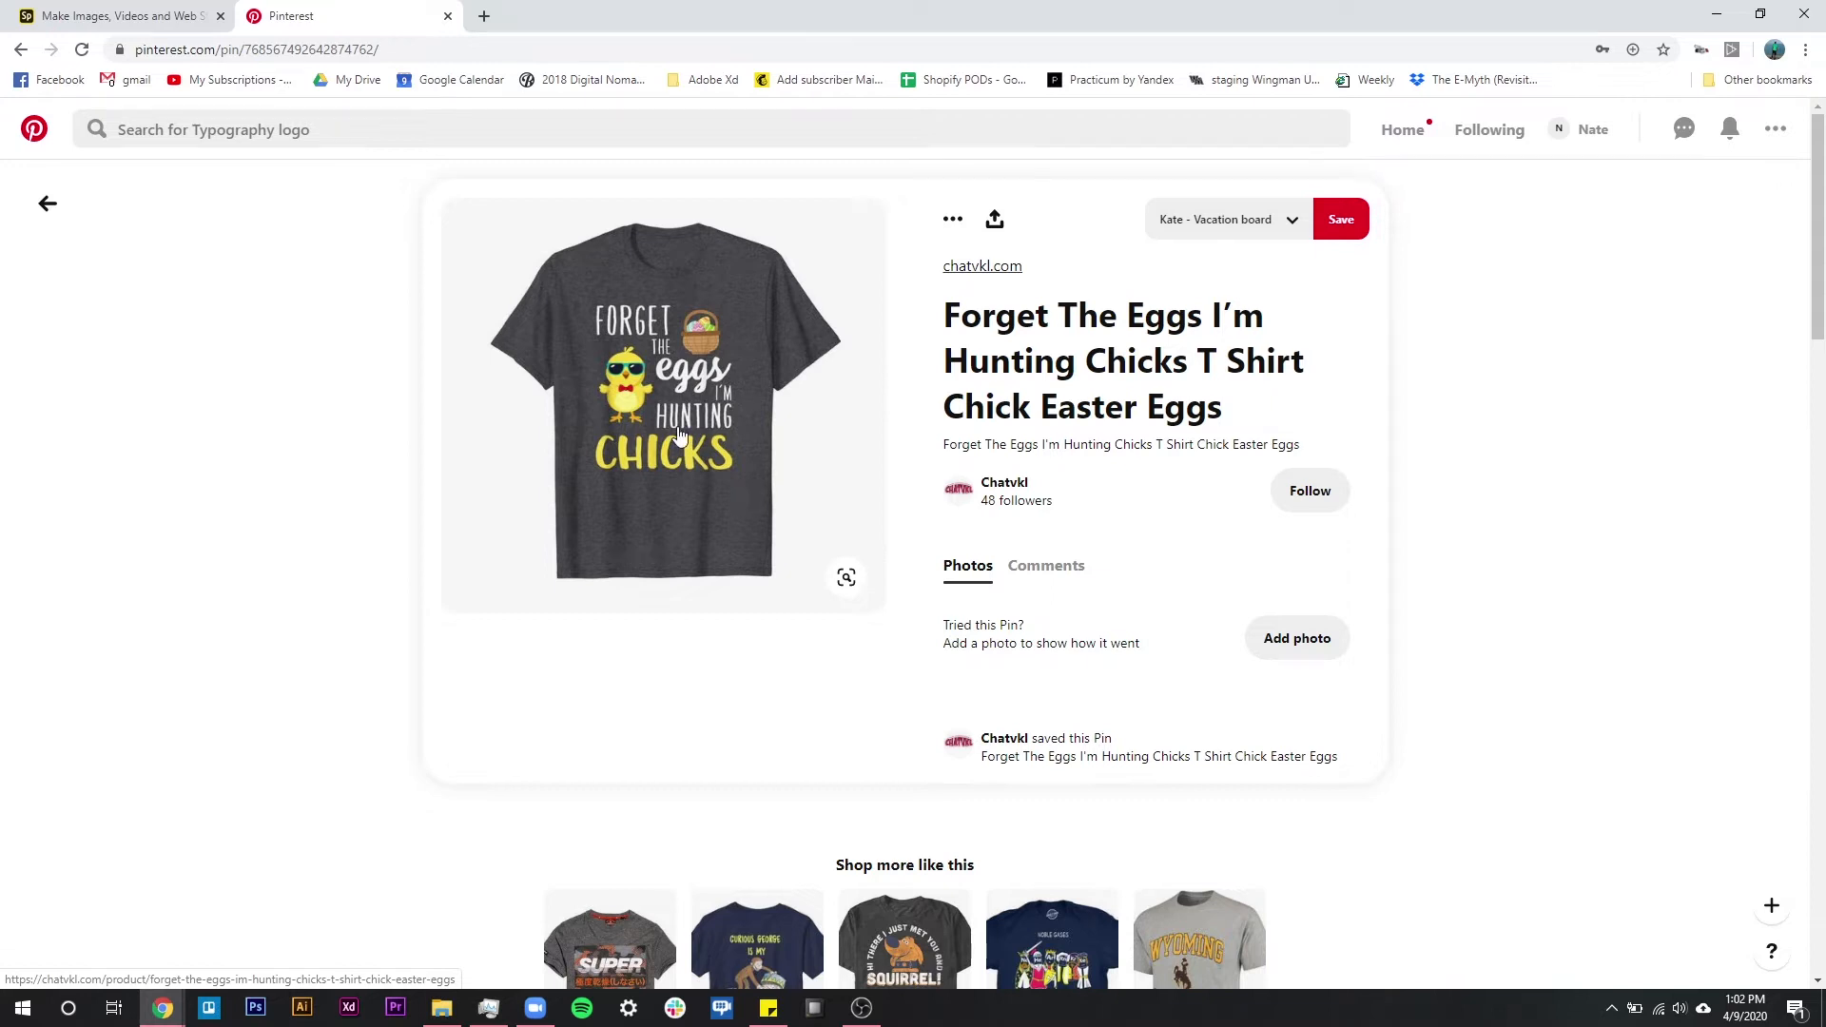
{"action": "left_click_drag", "start_coordinate": [381, 17], "coordinate": [3, 326]}
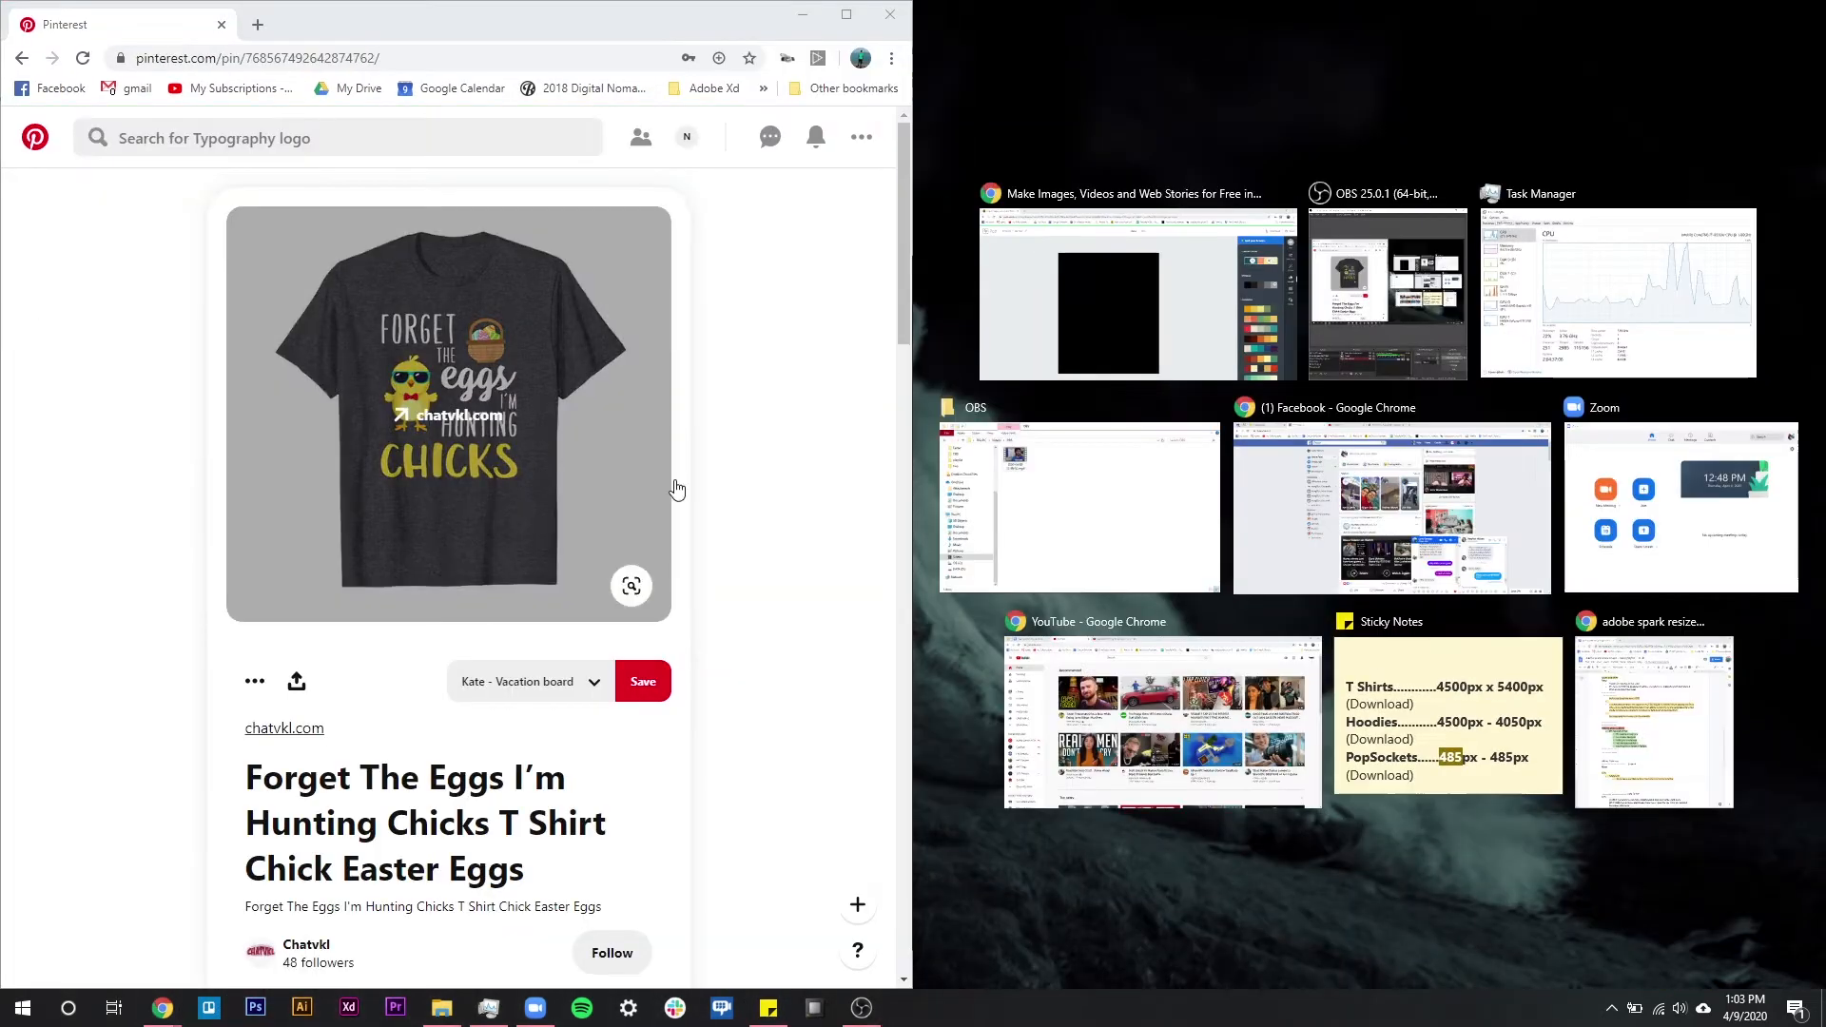
{"action": "left_click", "coordinate": [987, 336]}
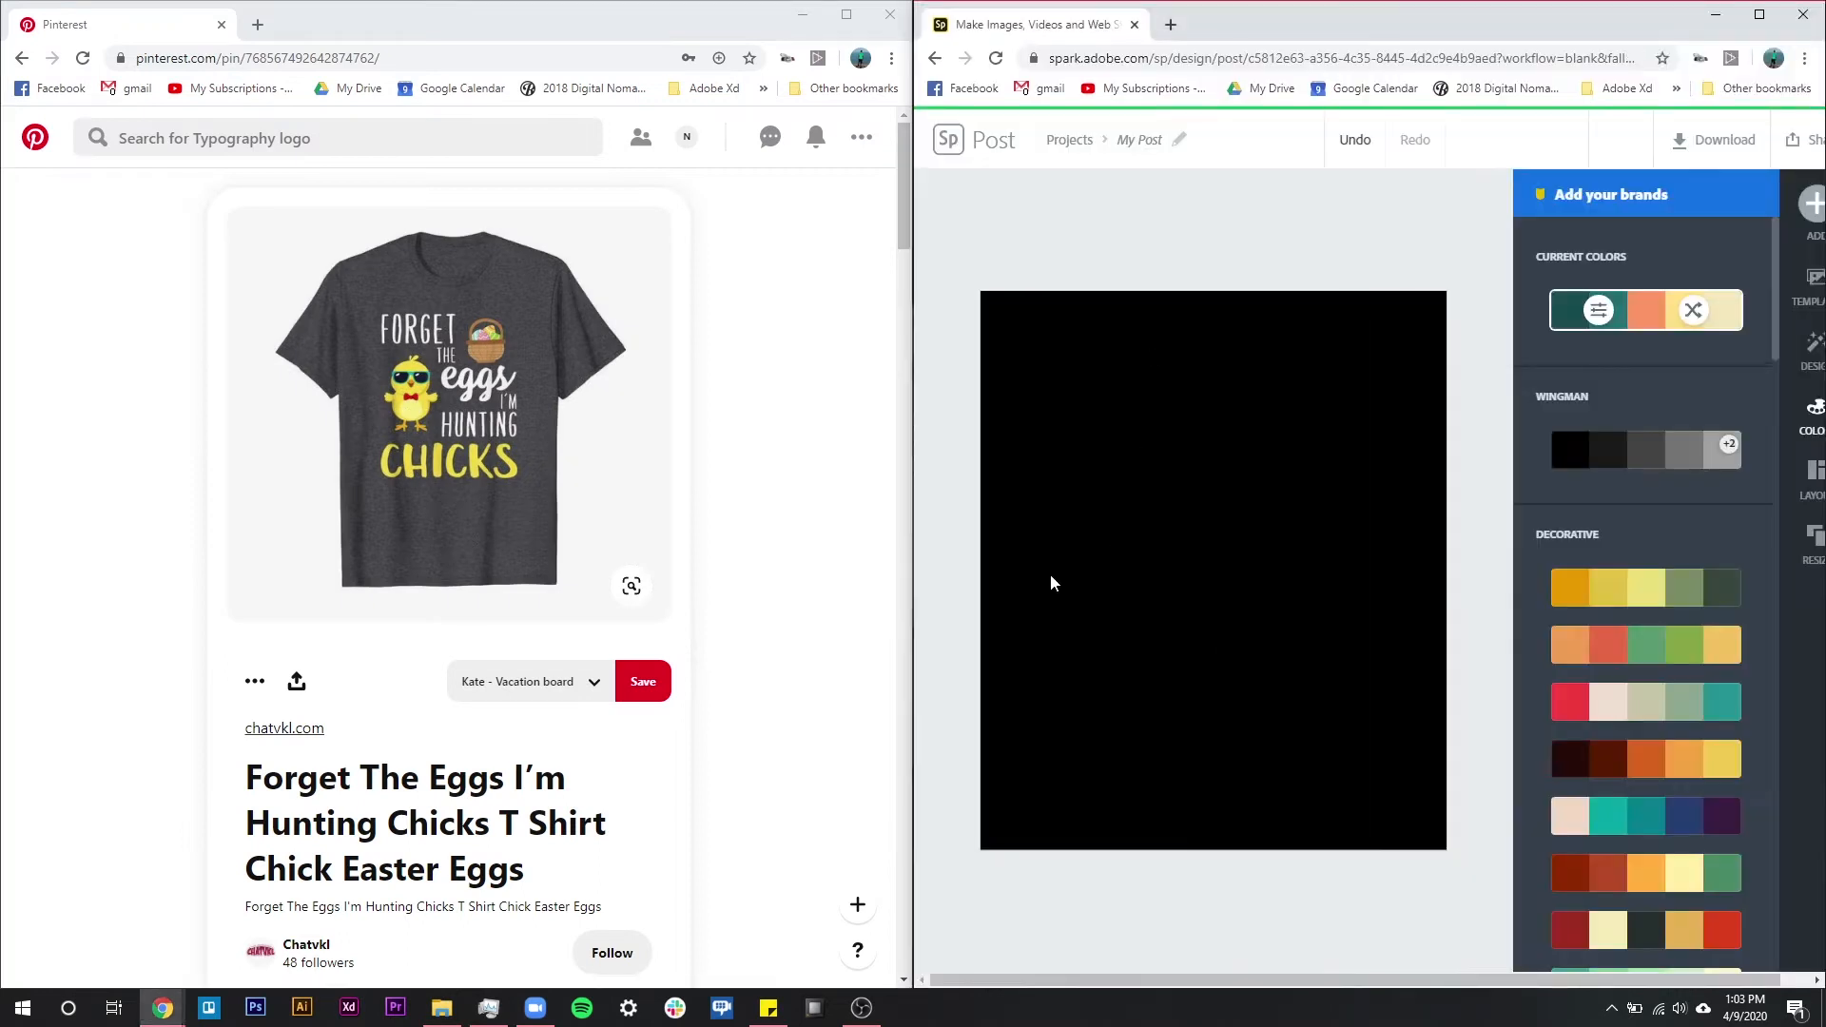
{"action": "left_click_drag", "start_coordinate": [916, 574], "coordinate": [484, 579]}
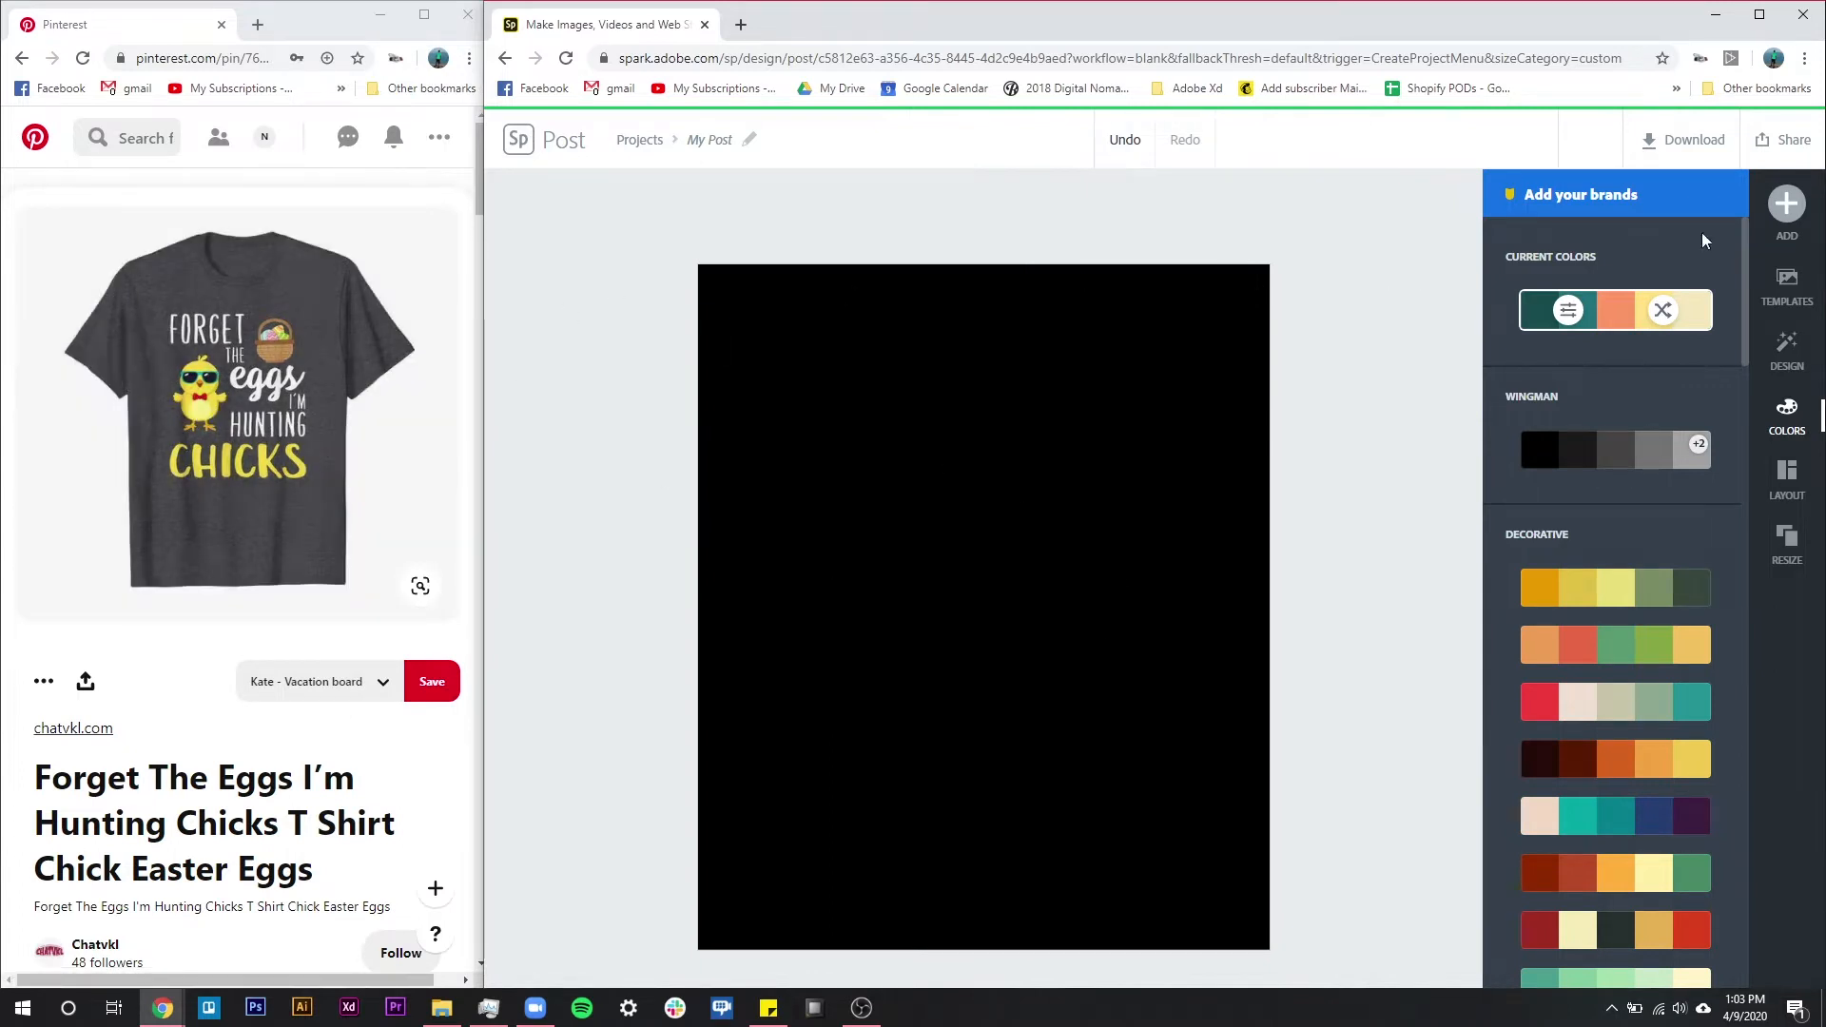
Add a text reading "Forget The" and place it centred near the top of the black canvas.
{"action": "left_click", "coordinate": [1788, 207]}
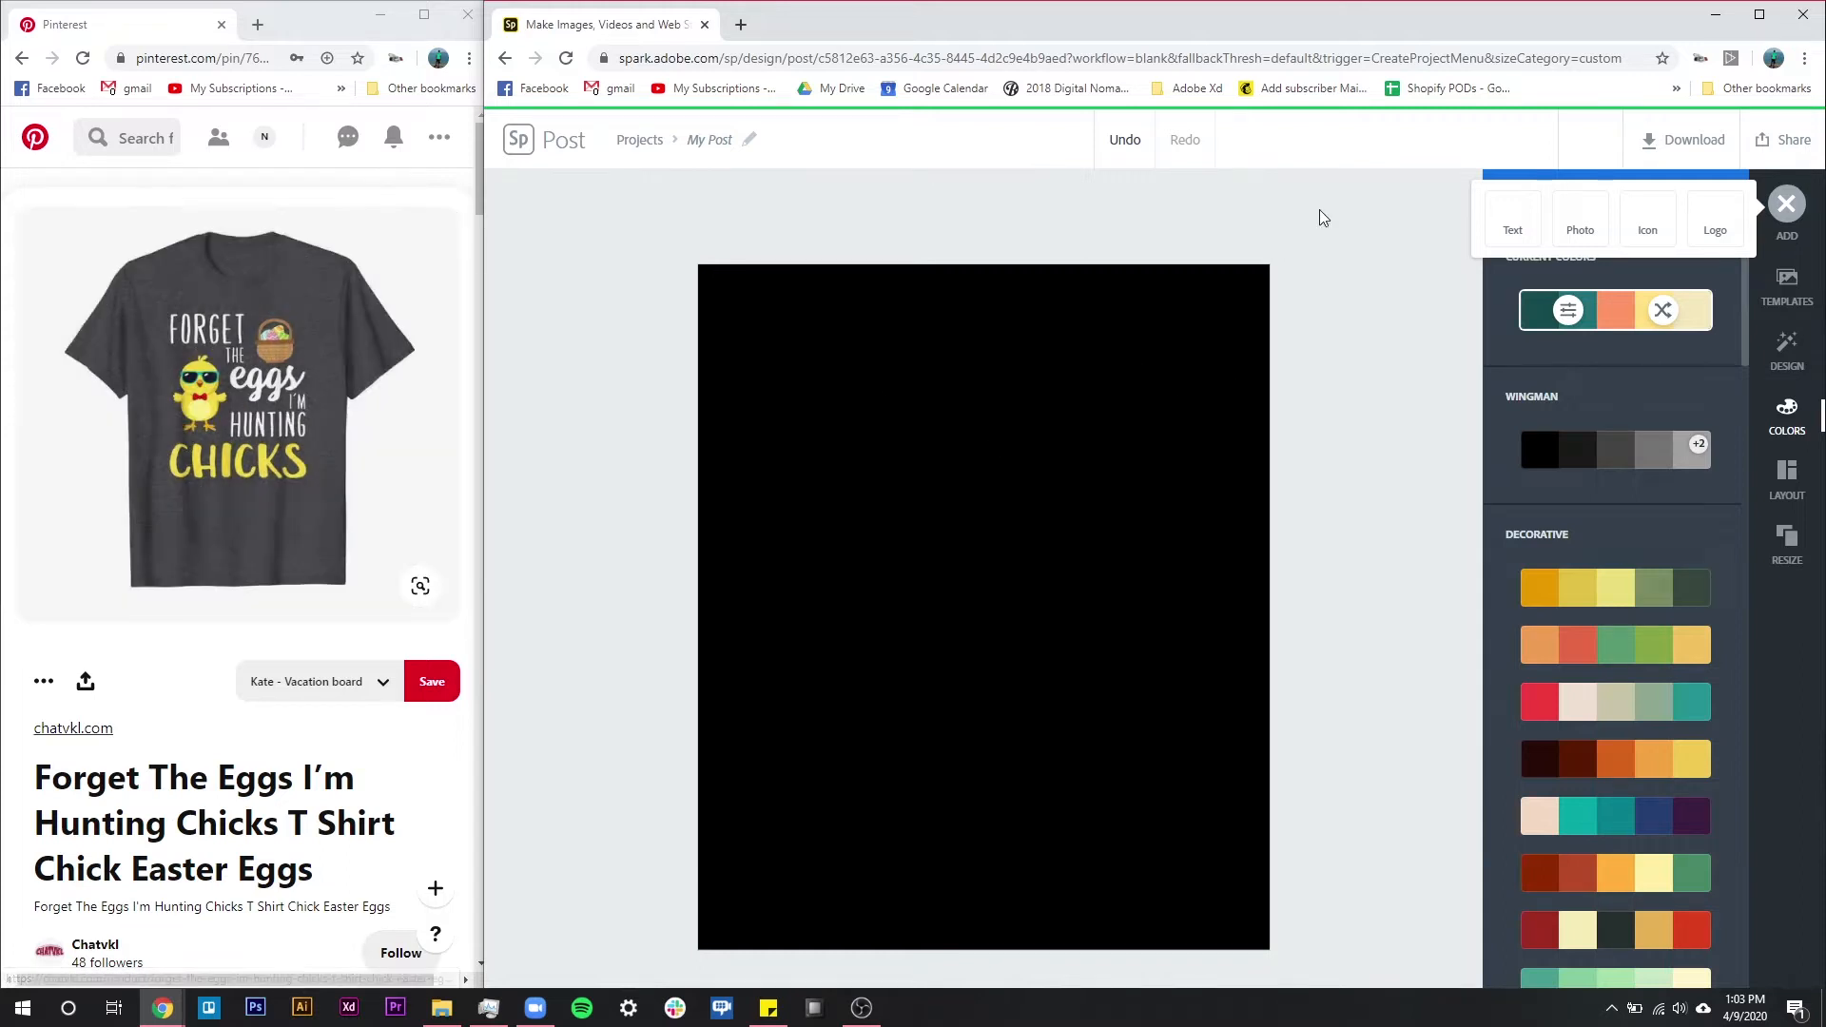
{"action": "left_click", "coordinate": [1489, 225]}
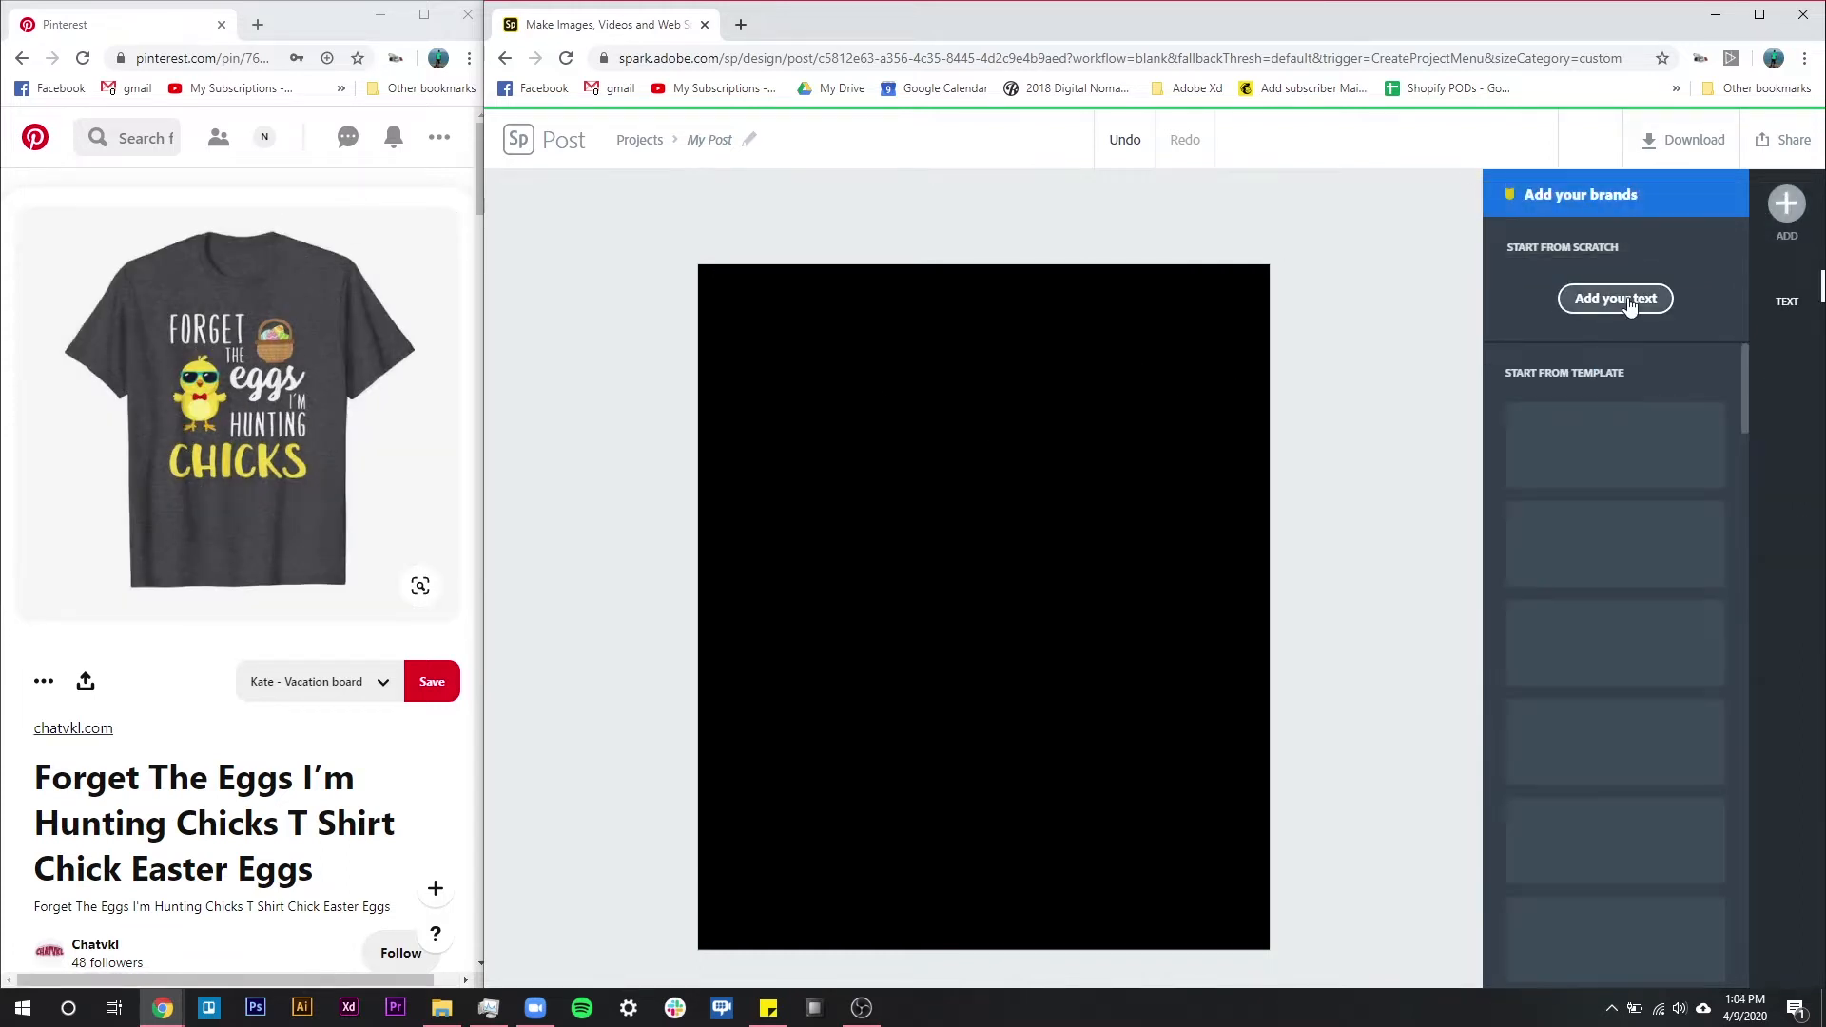
{"action": "left_click", "coordinate": [1607, 300]}
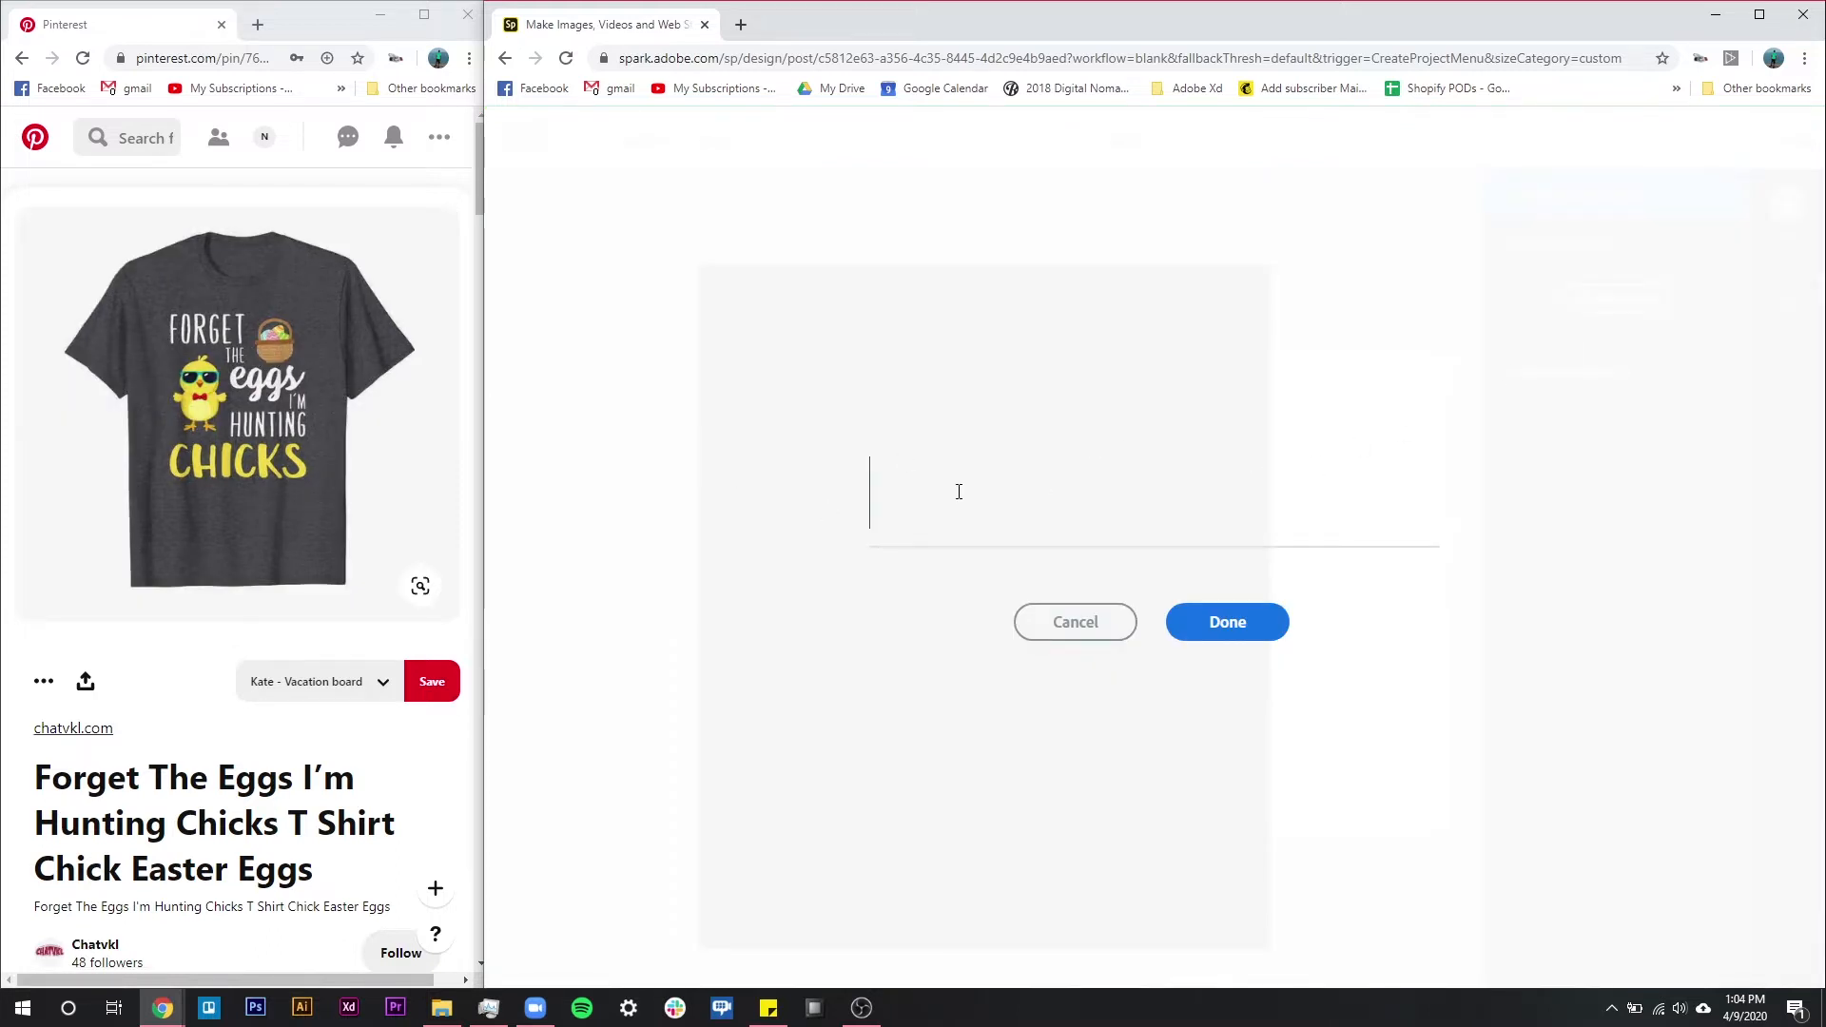
{"action": "type", "text": "Forget"}
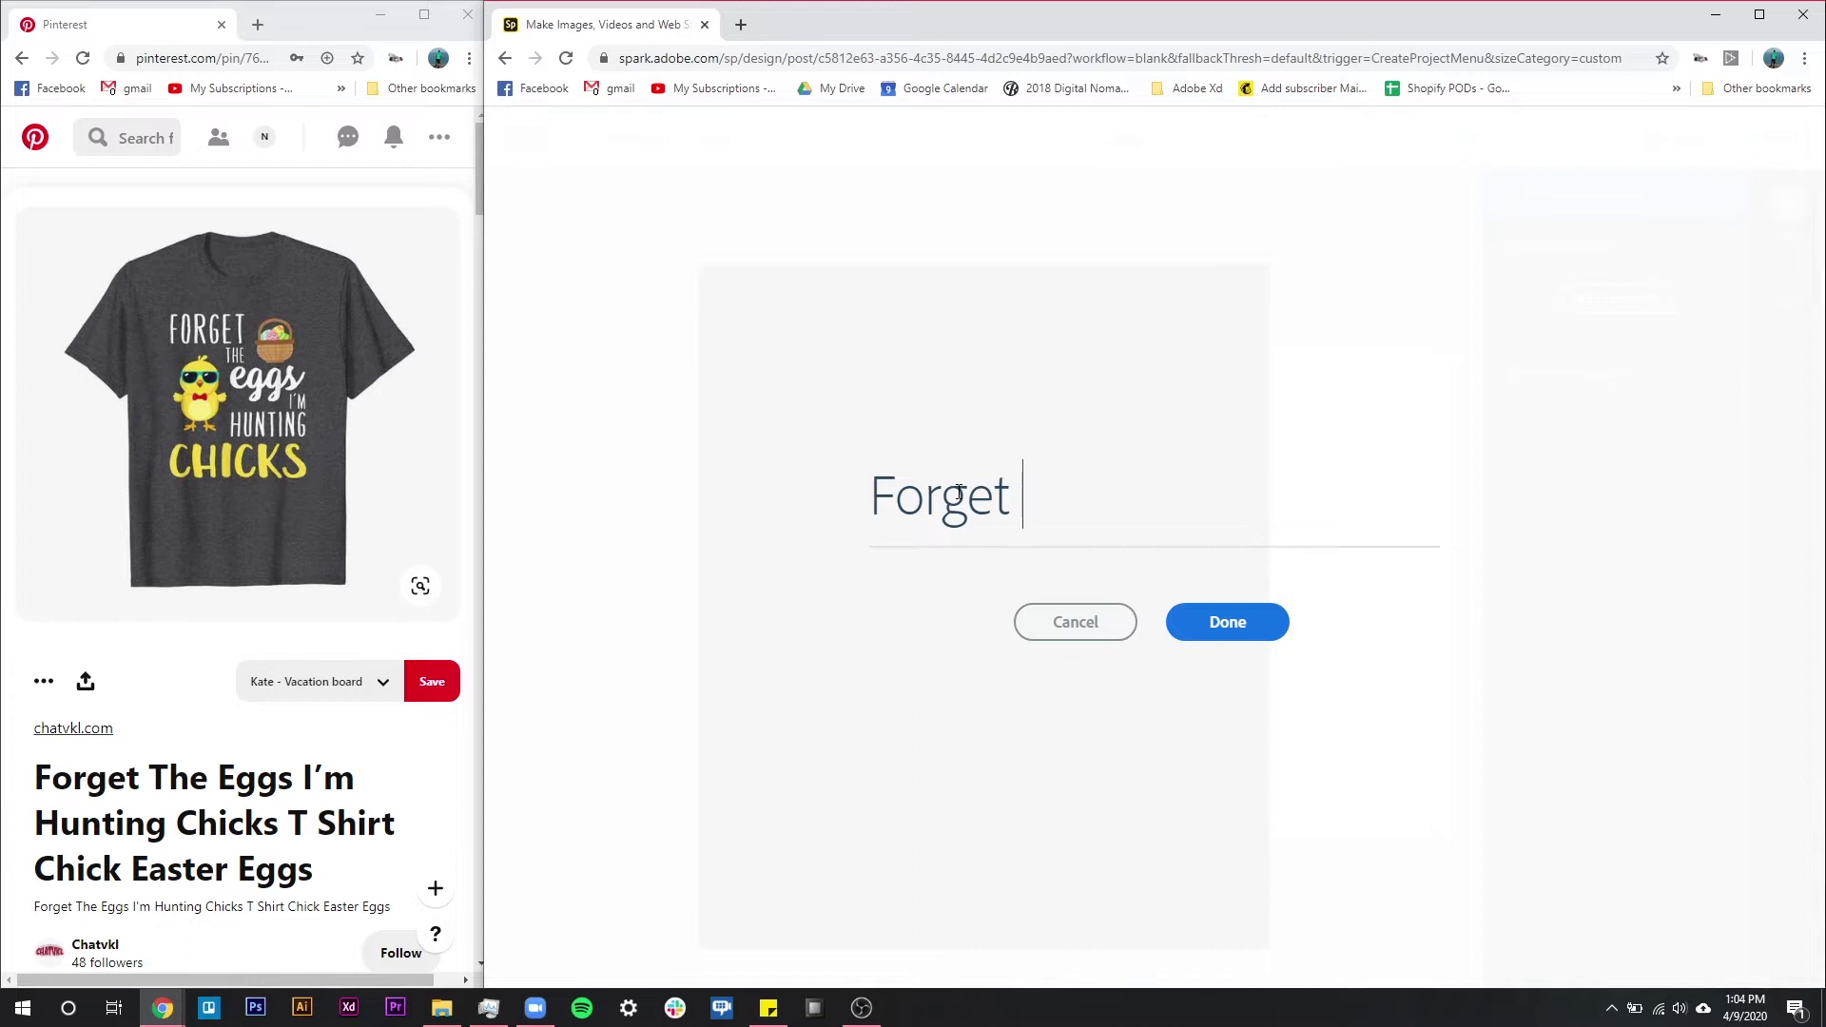
{"action": "type", "text": "The"}
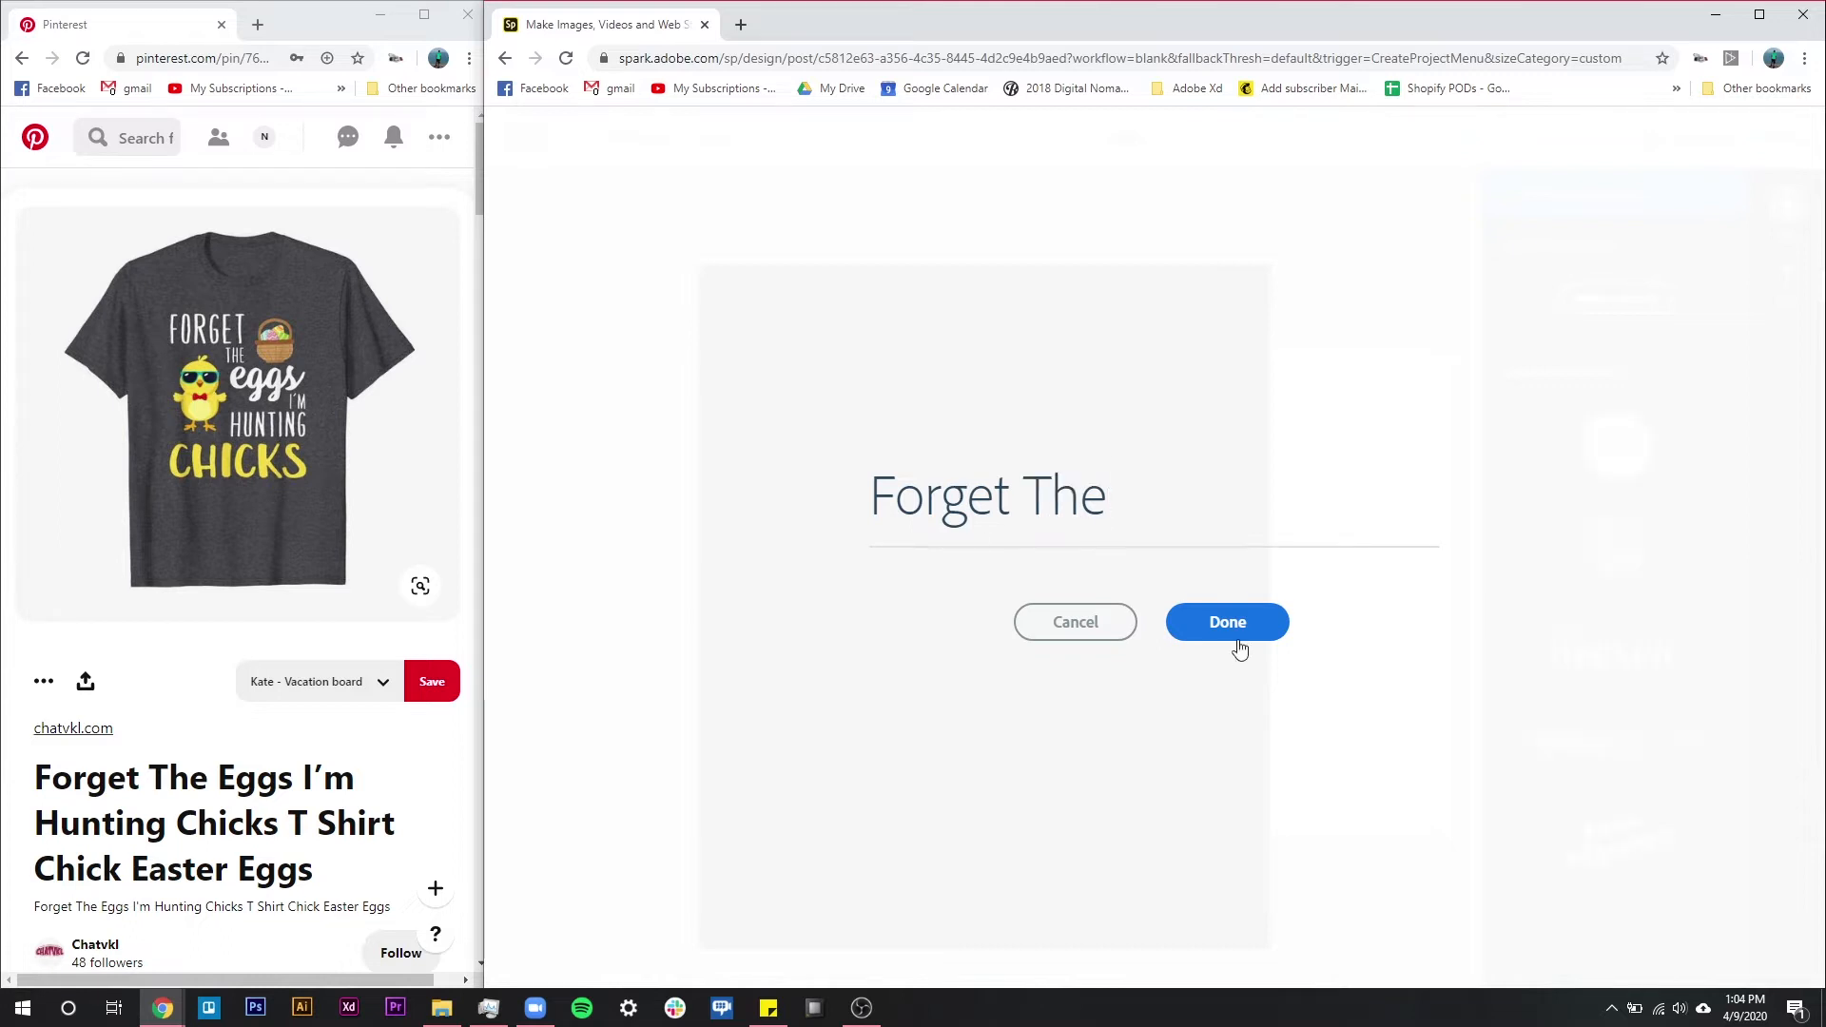
{"action": "left_click", "coordinate": [1246, 635]}
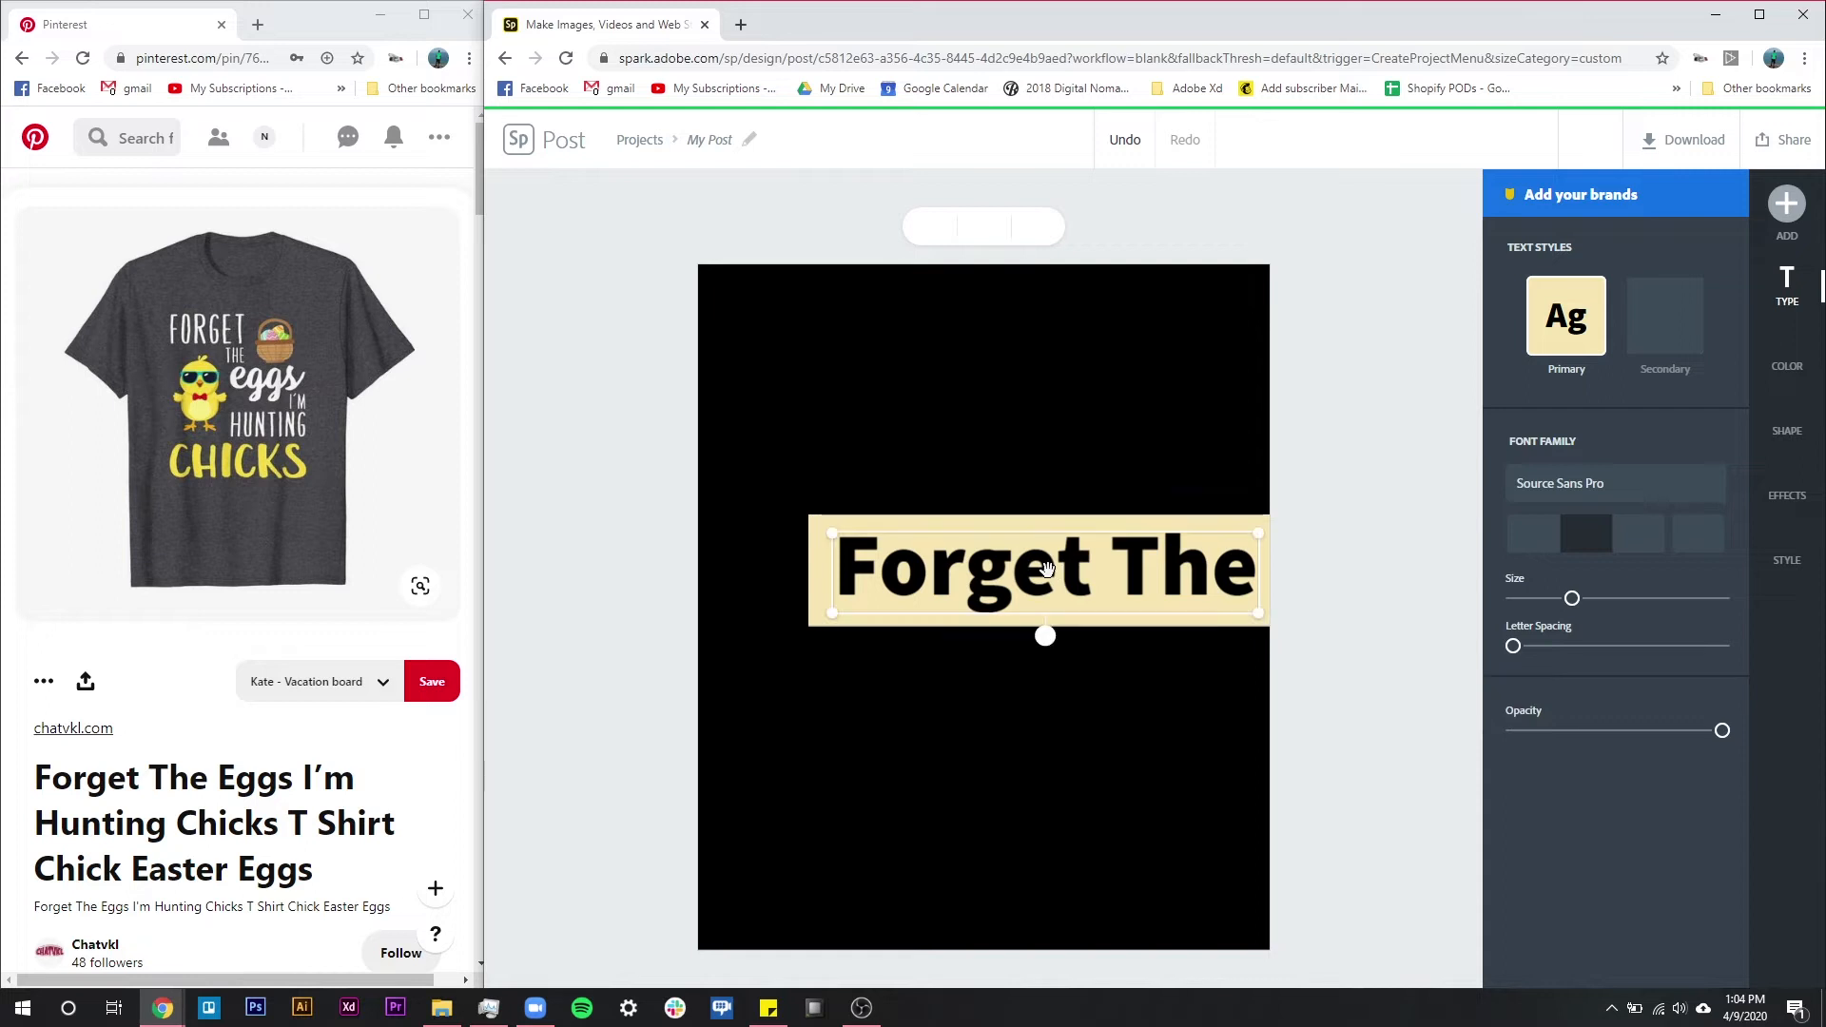
{"action": "left_click_drag", "start_coordinate": [1056, 575], "coordinate": [996, 359]}
Remove the backing shape from the "Forget The" text.
{"action": "left_click", "coordinate": [1790, 485]}
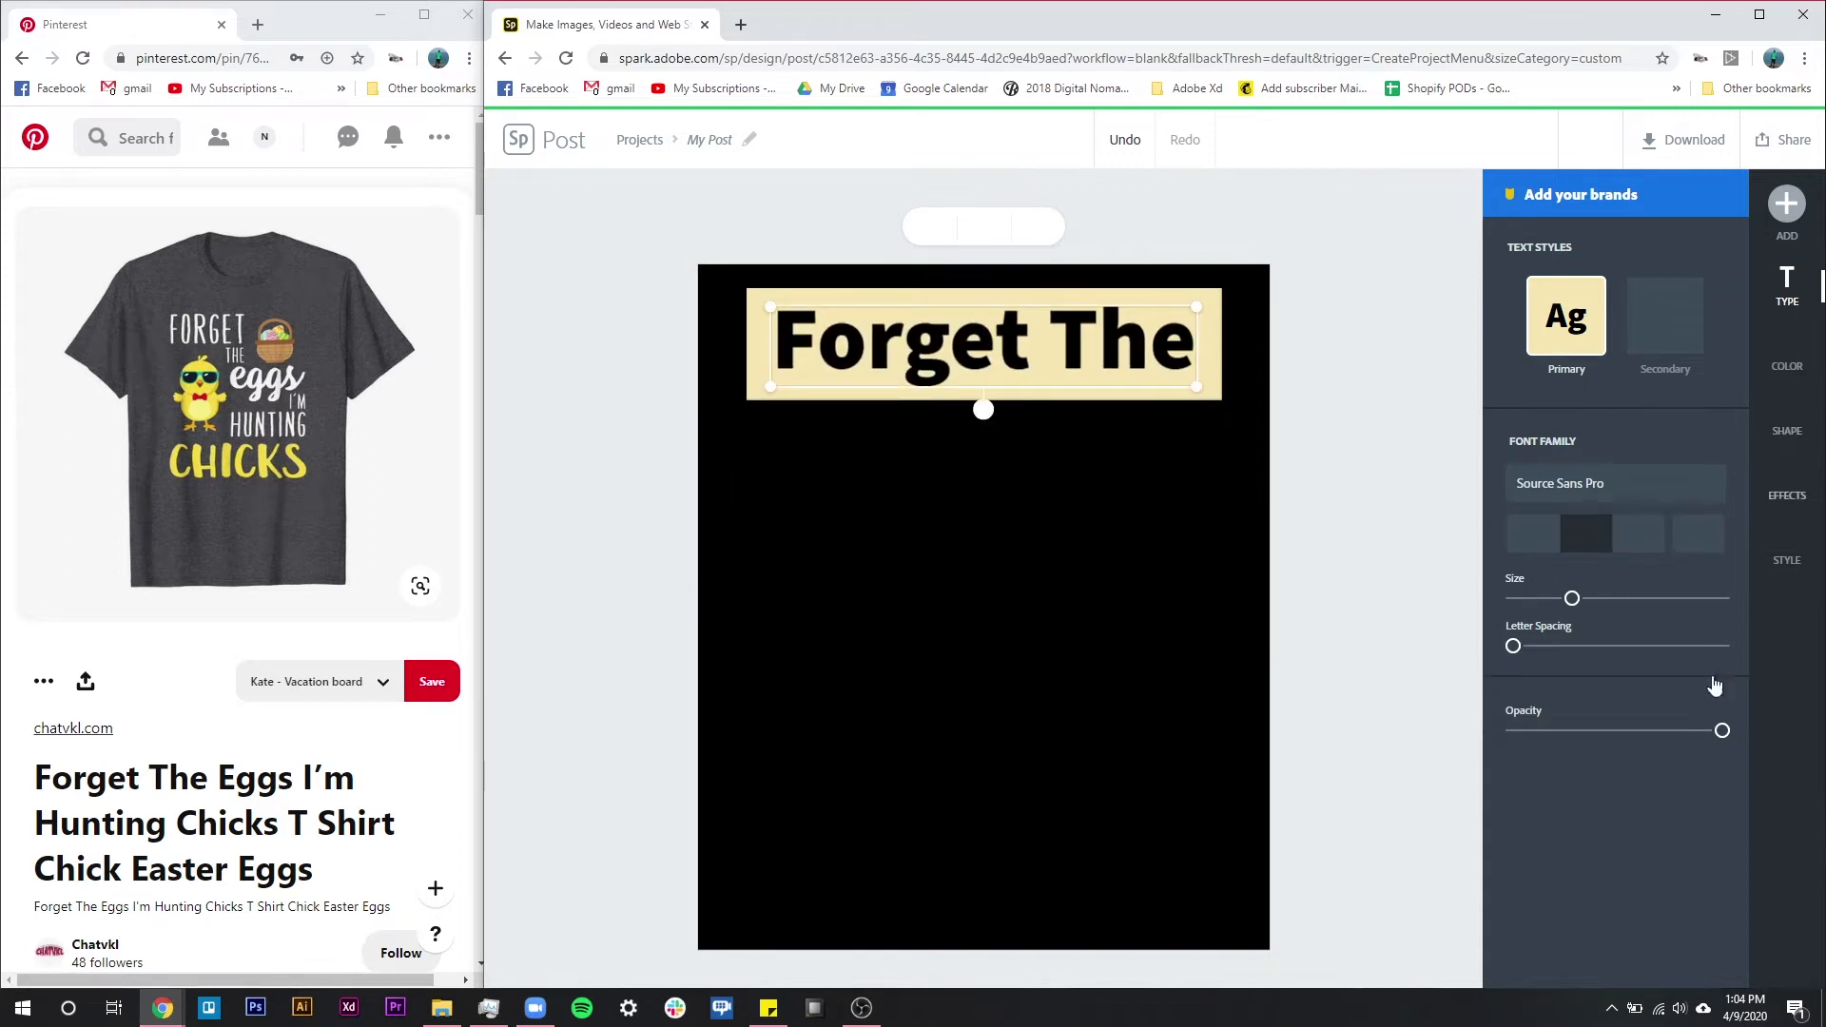
{"action": "left_click", "coordinate": [1785, 424]}
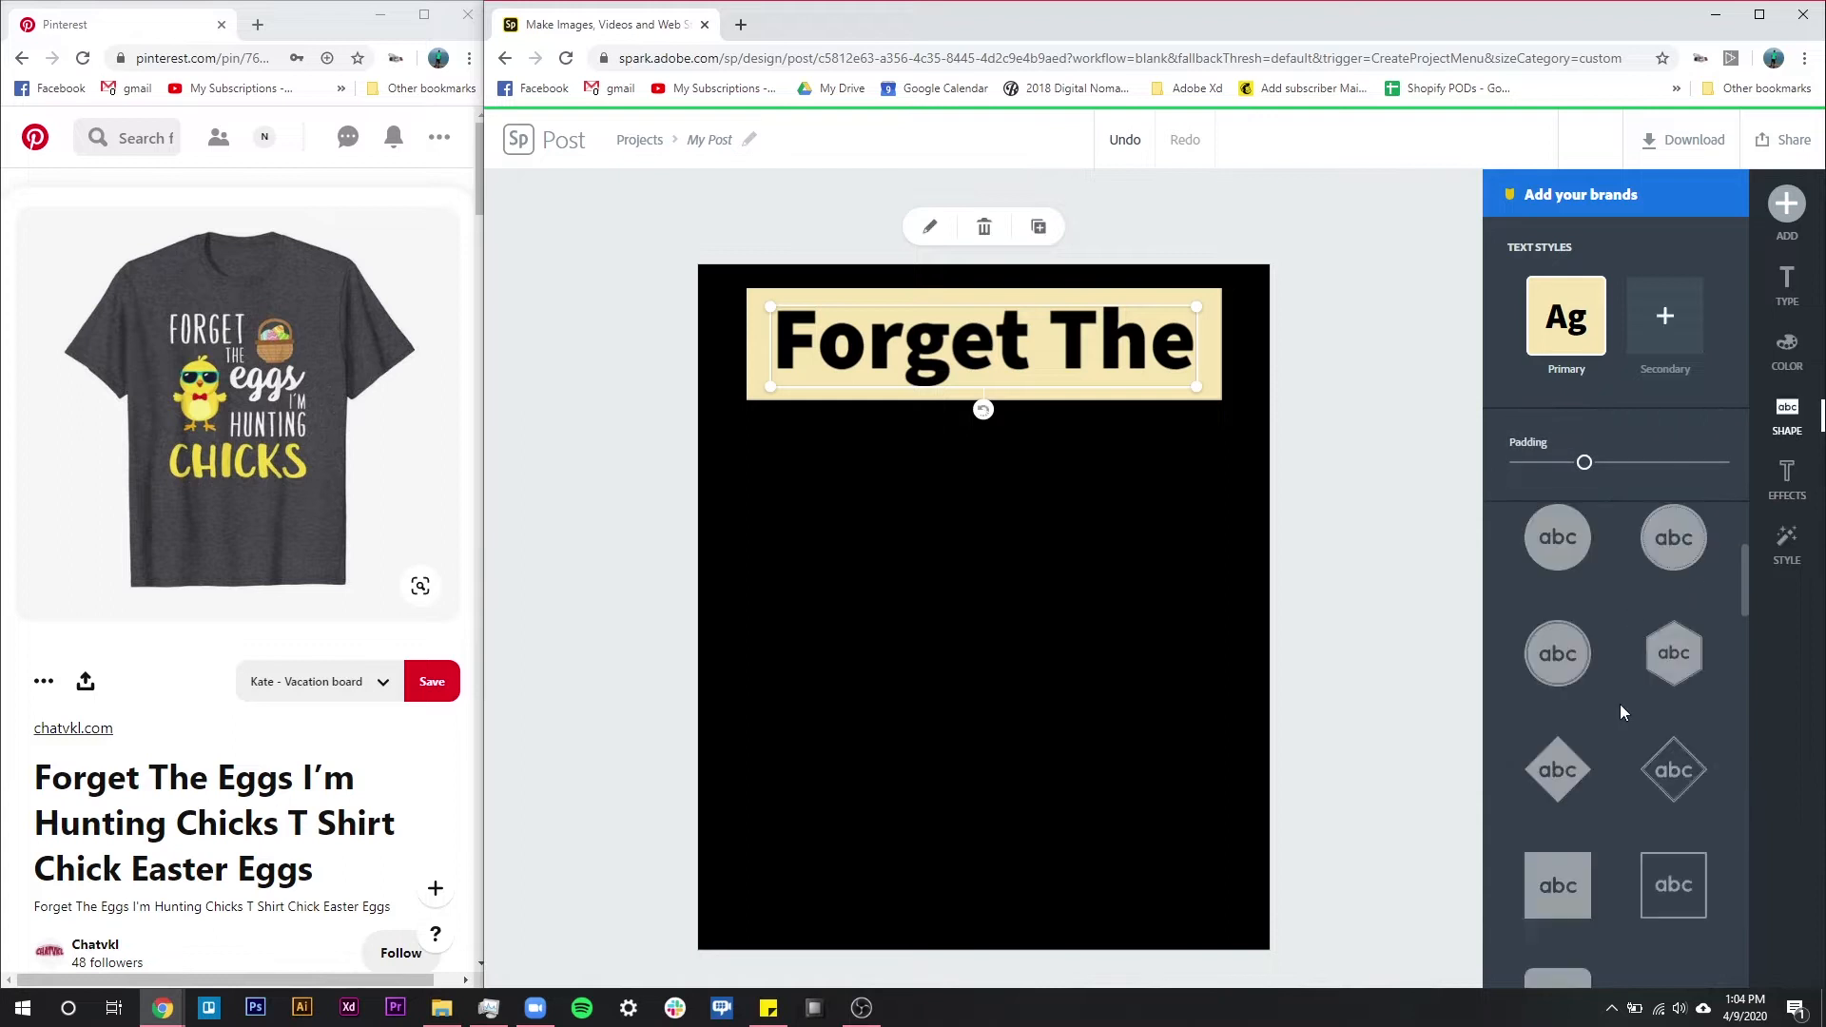
{"action": "scroll", "coordinate": [1623, 678], "scroll_direction": "up", "scroll_amount": 1}
{"action": "left_click", "coordinate": [1557, 498]}
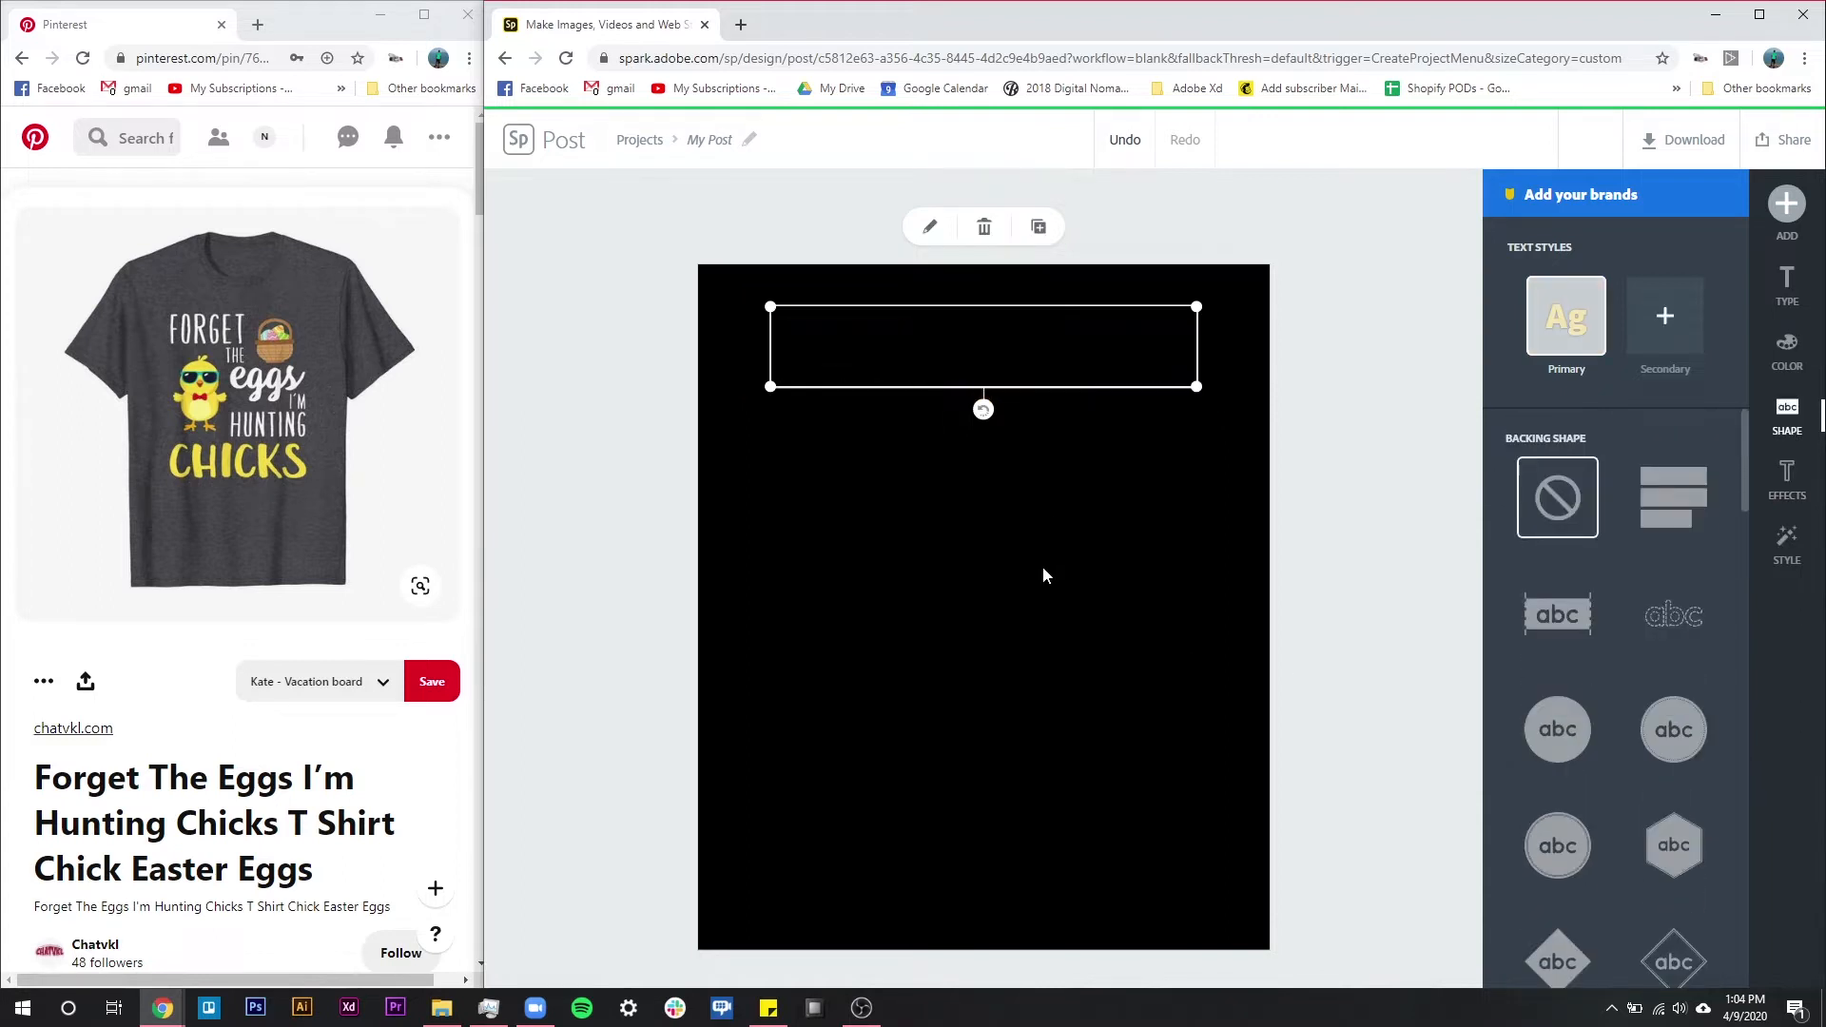
Duplicate "Forget The" as a second line reading "Eggs", enlarge it and left-align it beneath the first line.
{"action": "left_click", "coordinate": [1040, 228]}
{"action": "left_click_drag", "start_coordinate": [1043, 358], "coordinate": [876, 495]}
{"action": "double_click", "coordinate": [1026, 454]}
{"action": "type", "text": "Eggs"}
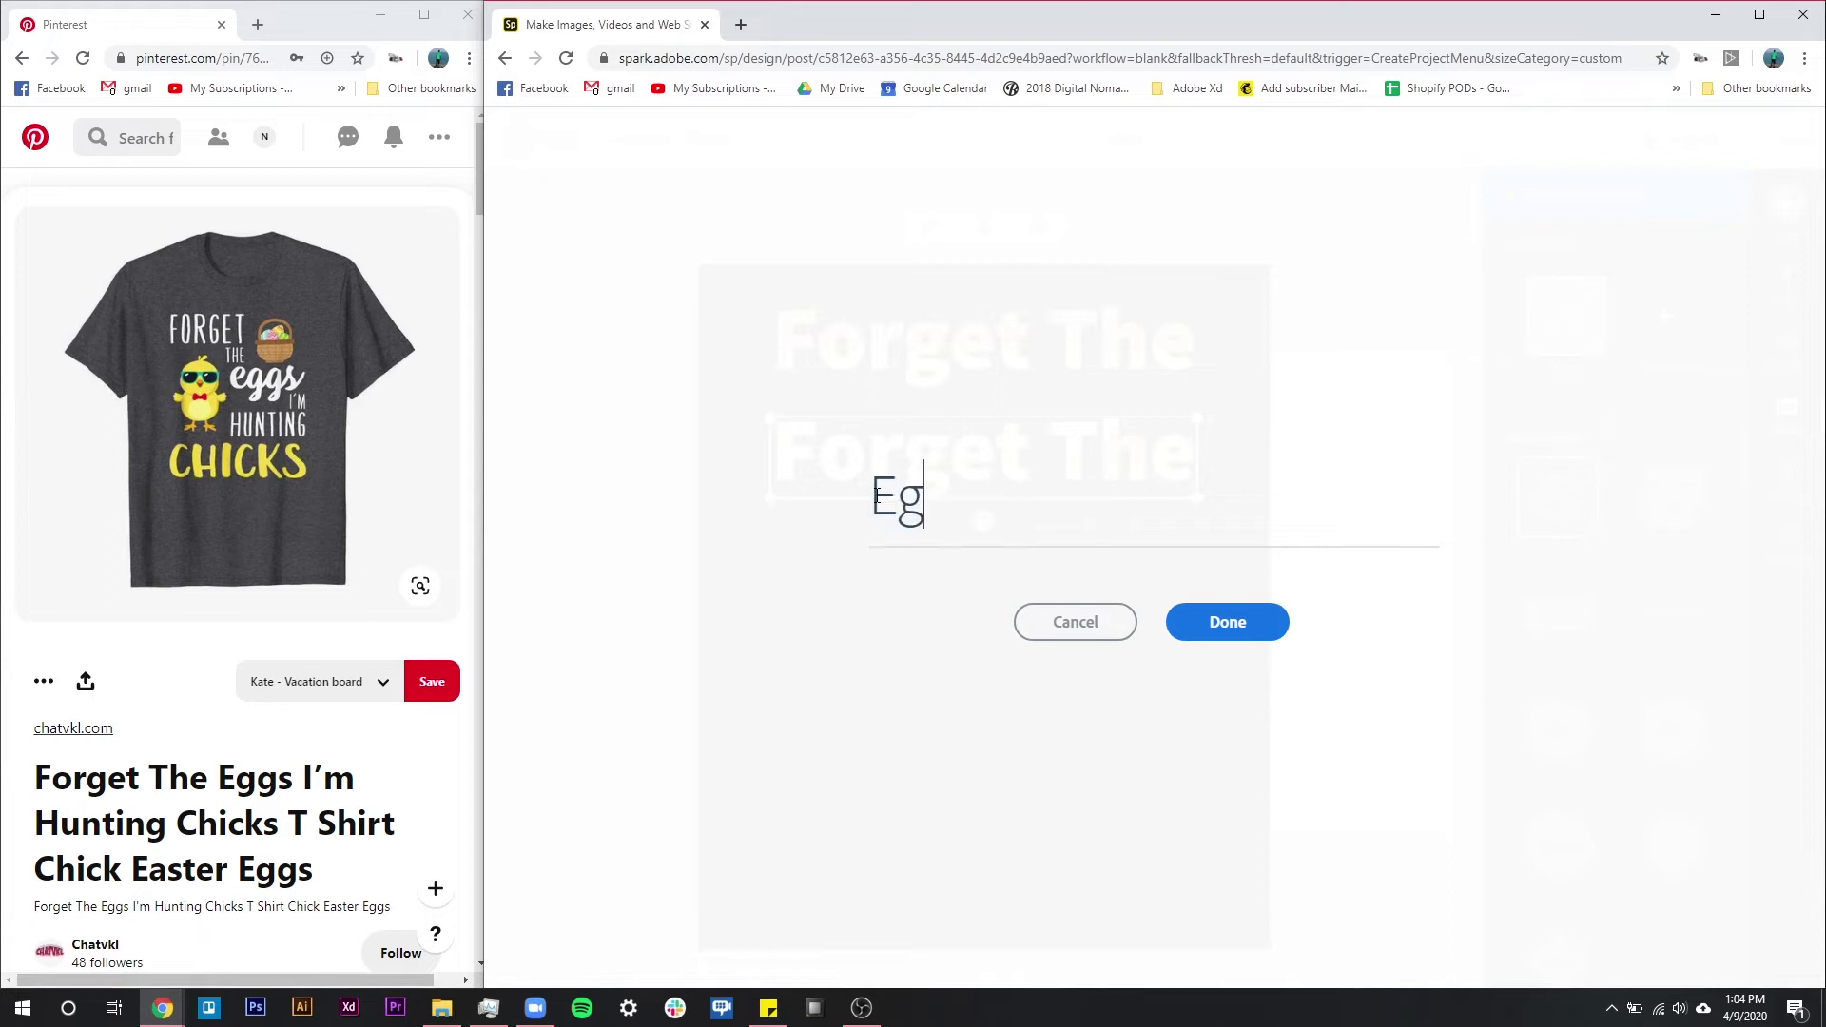
{"action": "left_click", "coordinate": [1261, 628]}
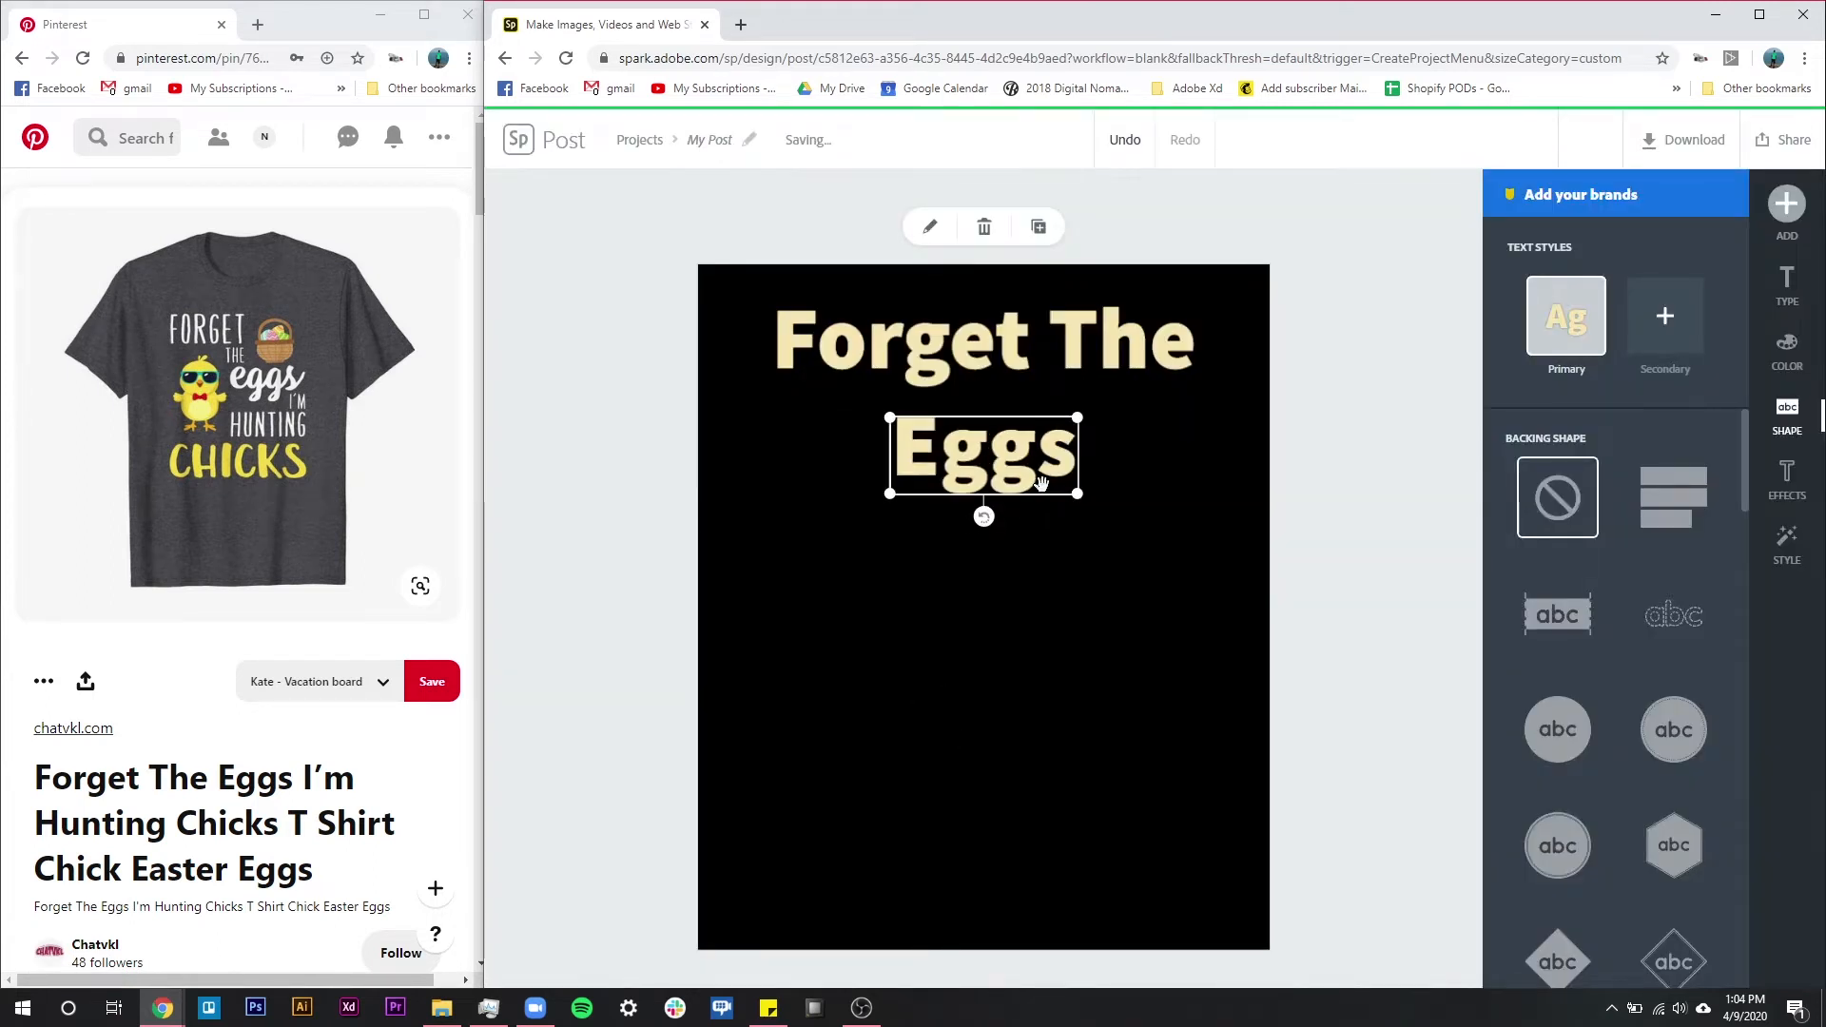
{"action": "left_click_drag", "start_coordinate": [1168, 553], "coordinate": [1179, 537]}
{"action": "left_click_drag", "start_coordinate": [1073, 463], "coordinate": [934, 466]}
Duplicate "Eggs" as a line reading "I'm Hunting" and resize it to fit on one row, left-aligned beneath "Eggs".
{"action": "left_click", "coordinate": [1039, 228]}
{"action": "left_click_drag", "start_coordinate": [949, 557], "coordinate": [947, 628]}
{"action": "double_click", "coordinate": [948, 628]}
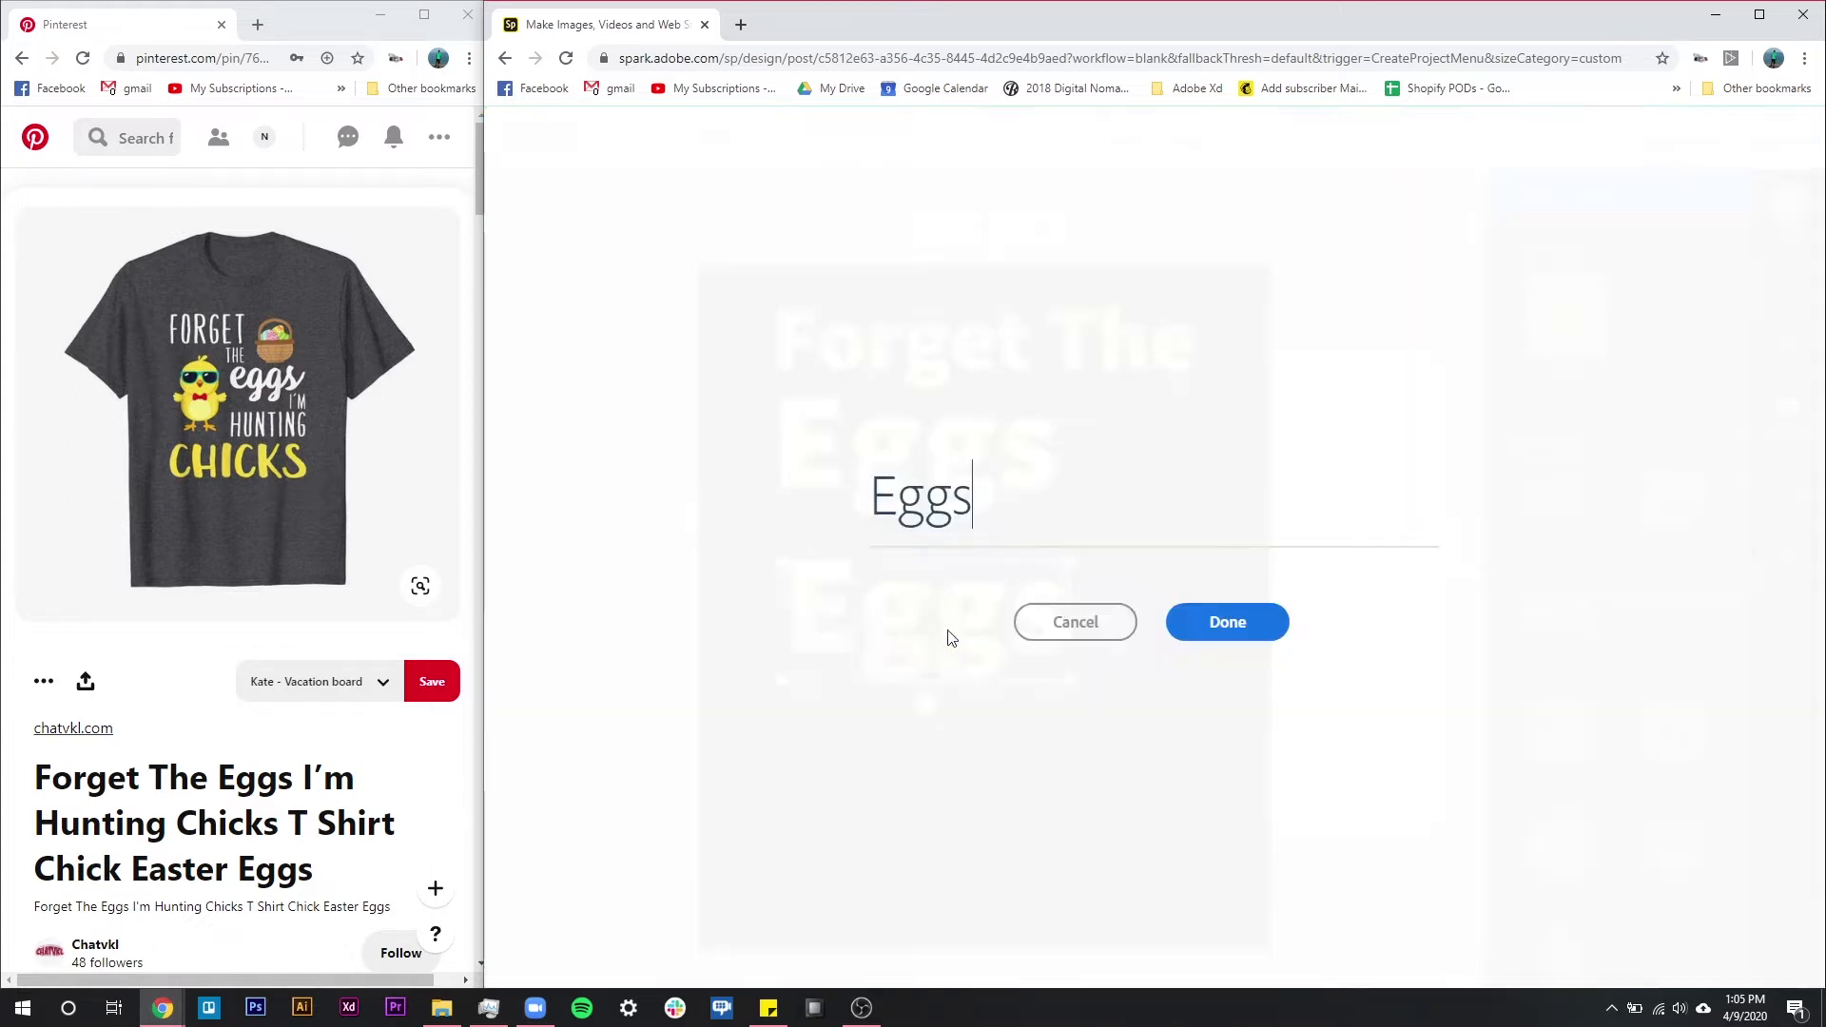
{"action": "left_click_drag", "start_coordinate": [1031, 497], "coordinate": [729, 510]}
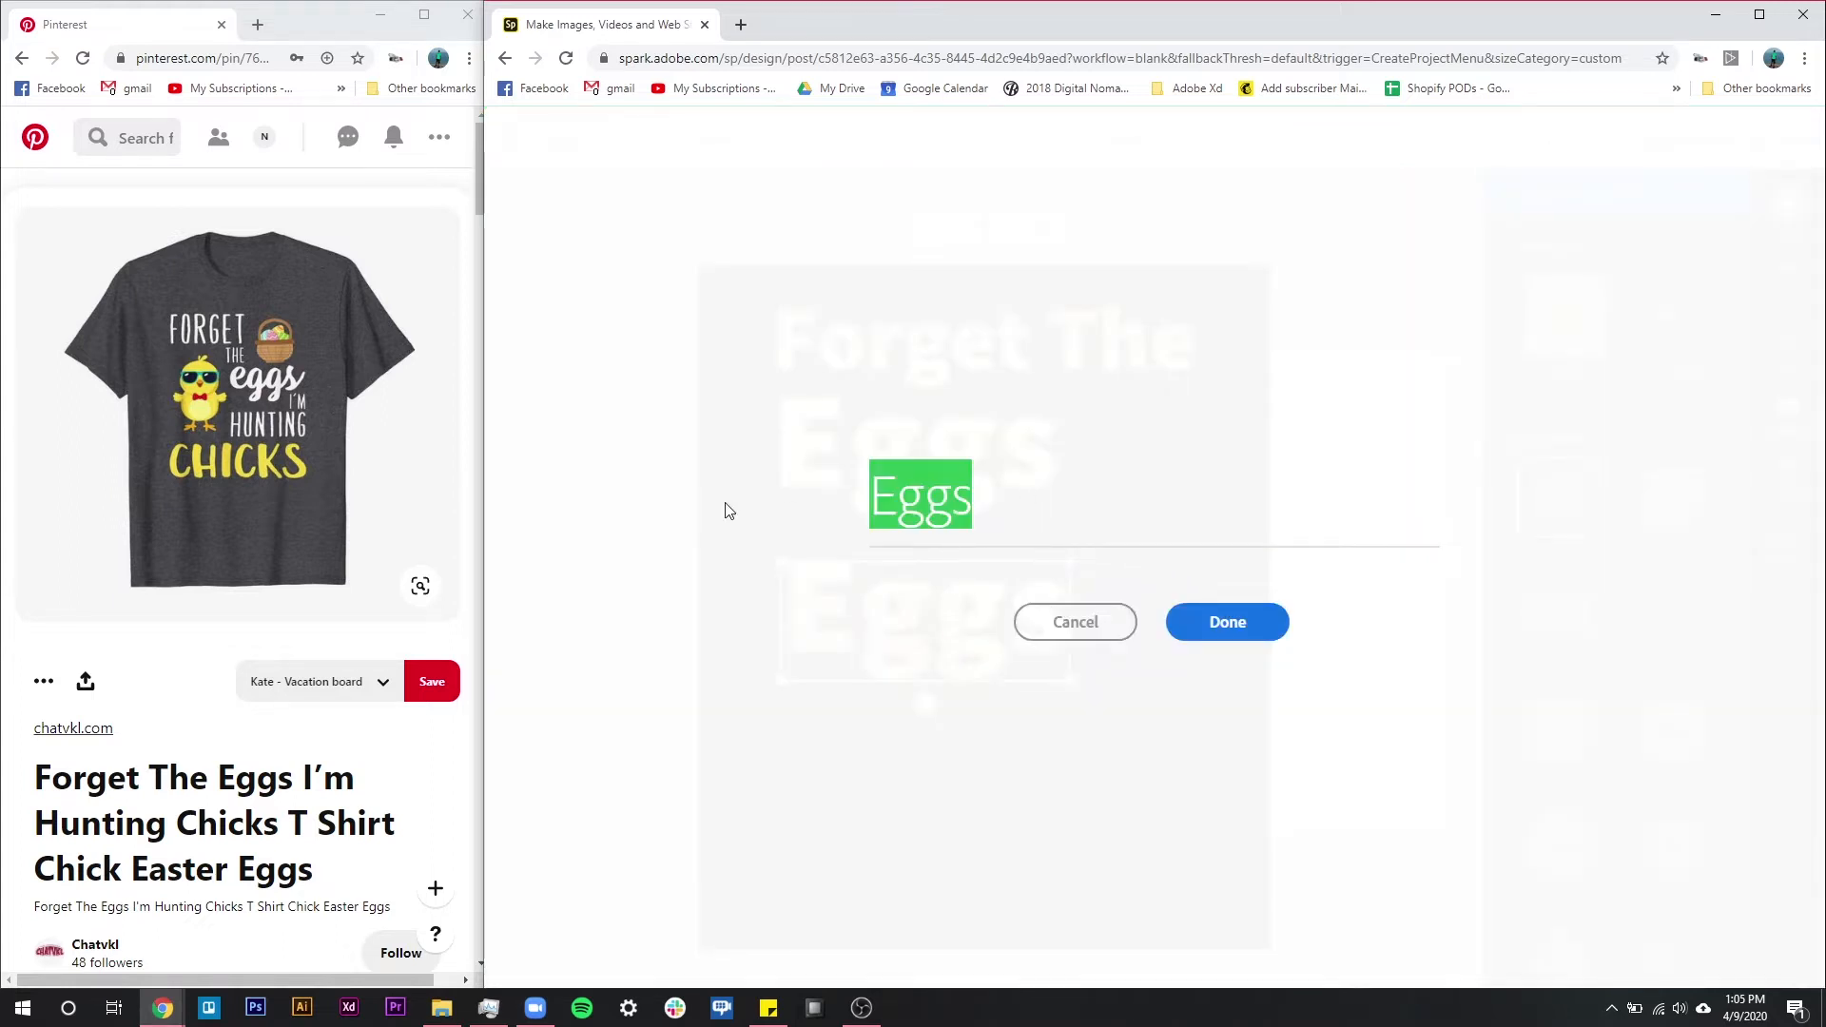
{"action": "key", "text": "BackSpace"}
{"action": "type", "text": "I'm Hunting"}
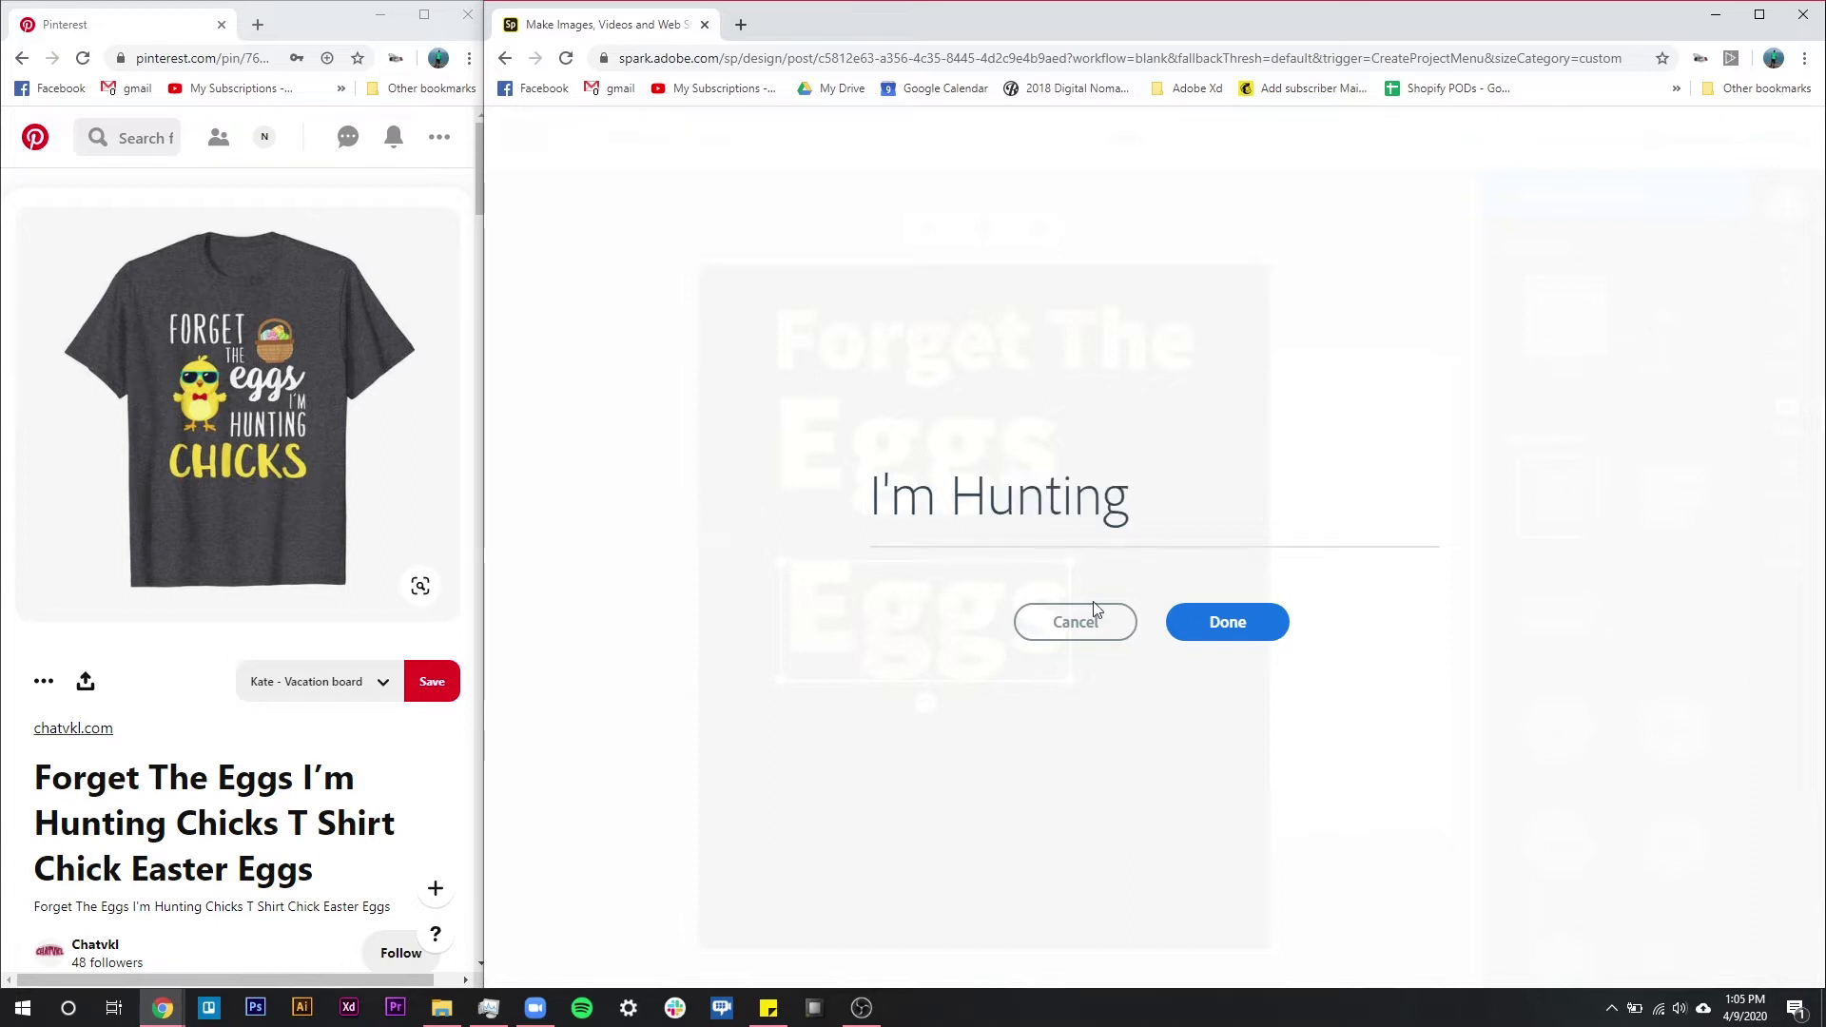
{"action": "left_click", "coordinate": [1197, 613]}
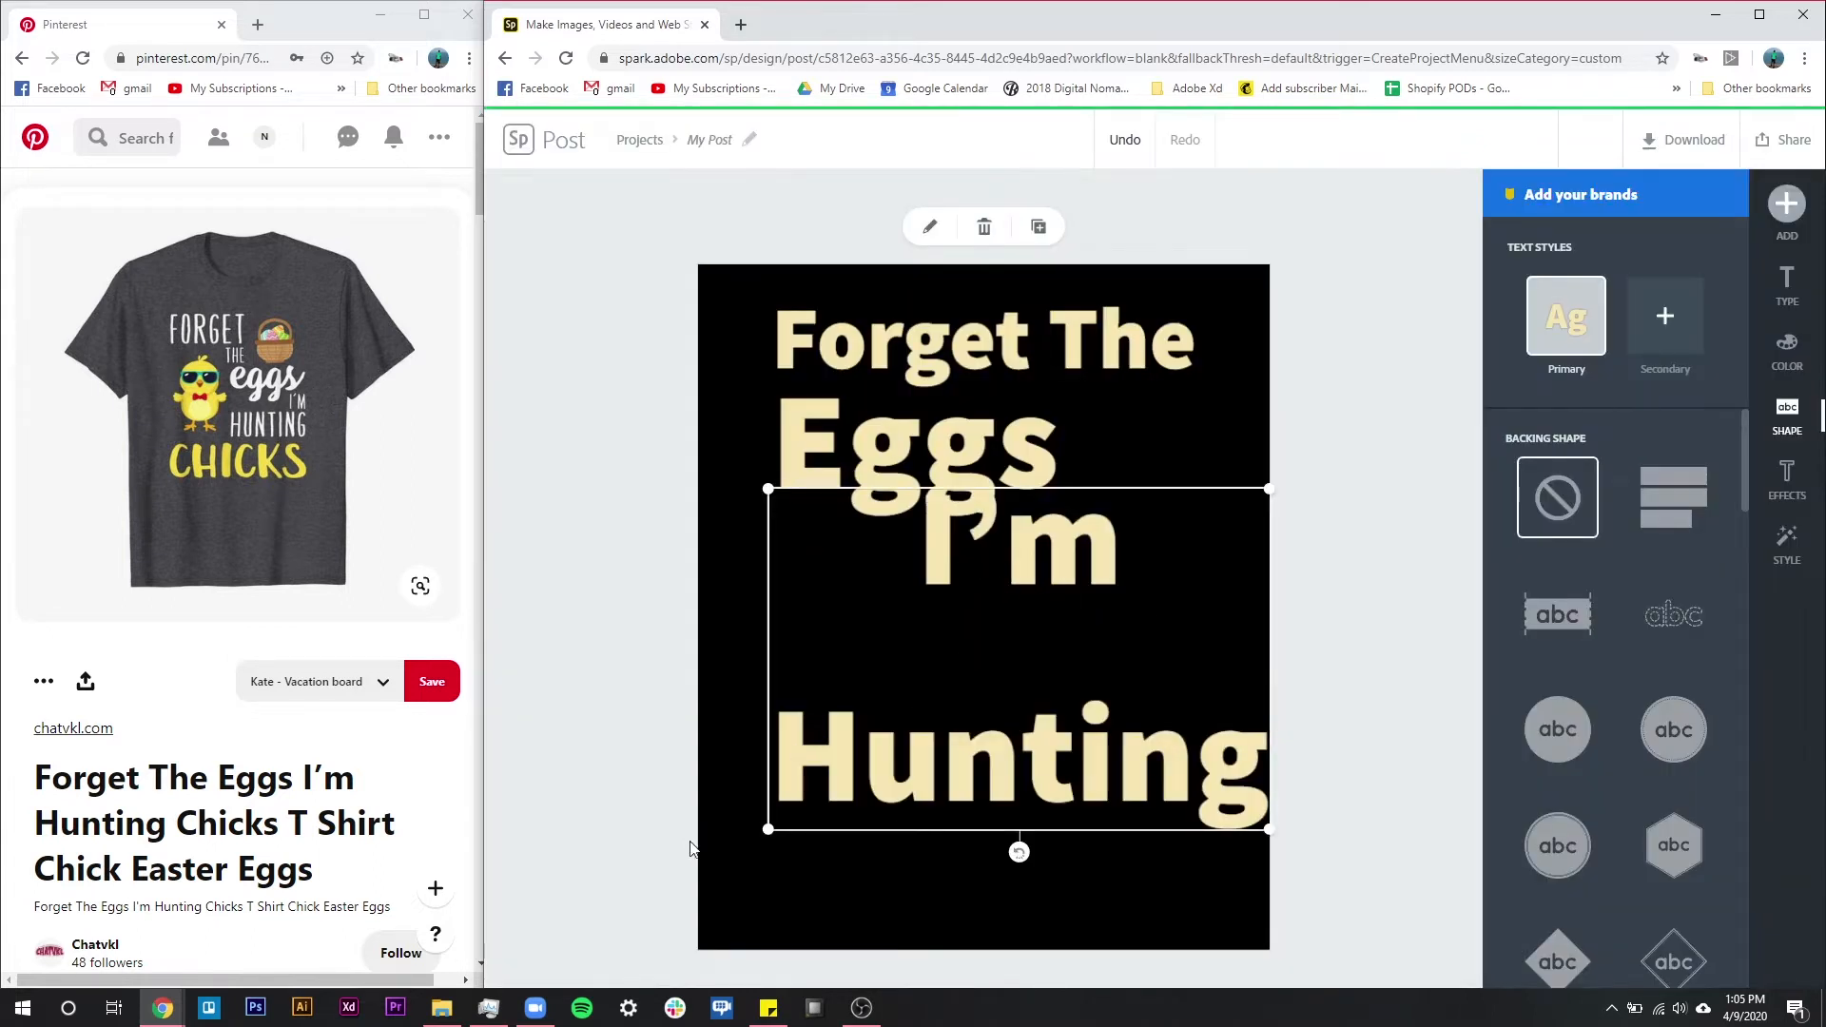
{"action": "left_click_drag", "start_coordinate": [774, 845], "coordinate": [791, 623]}
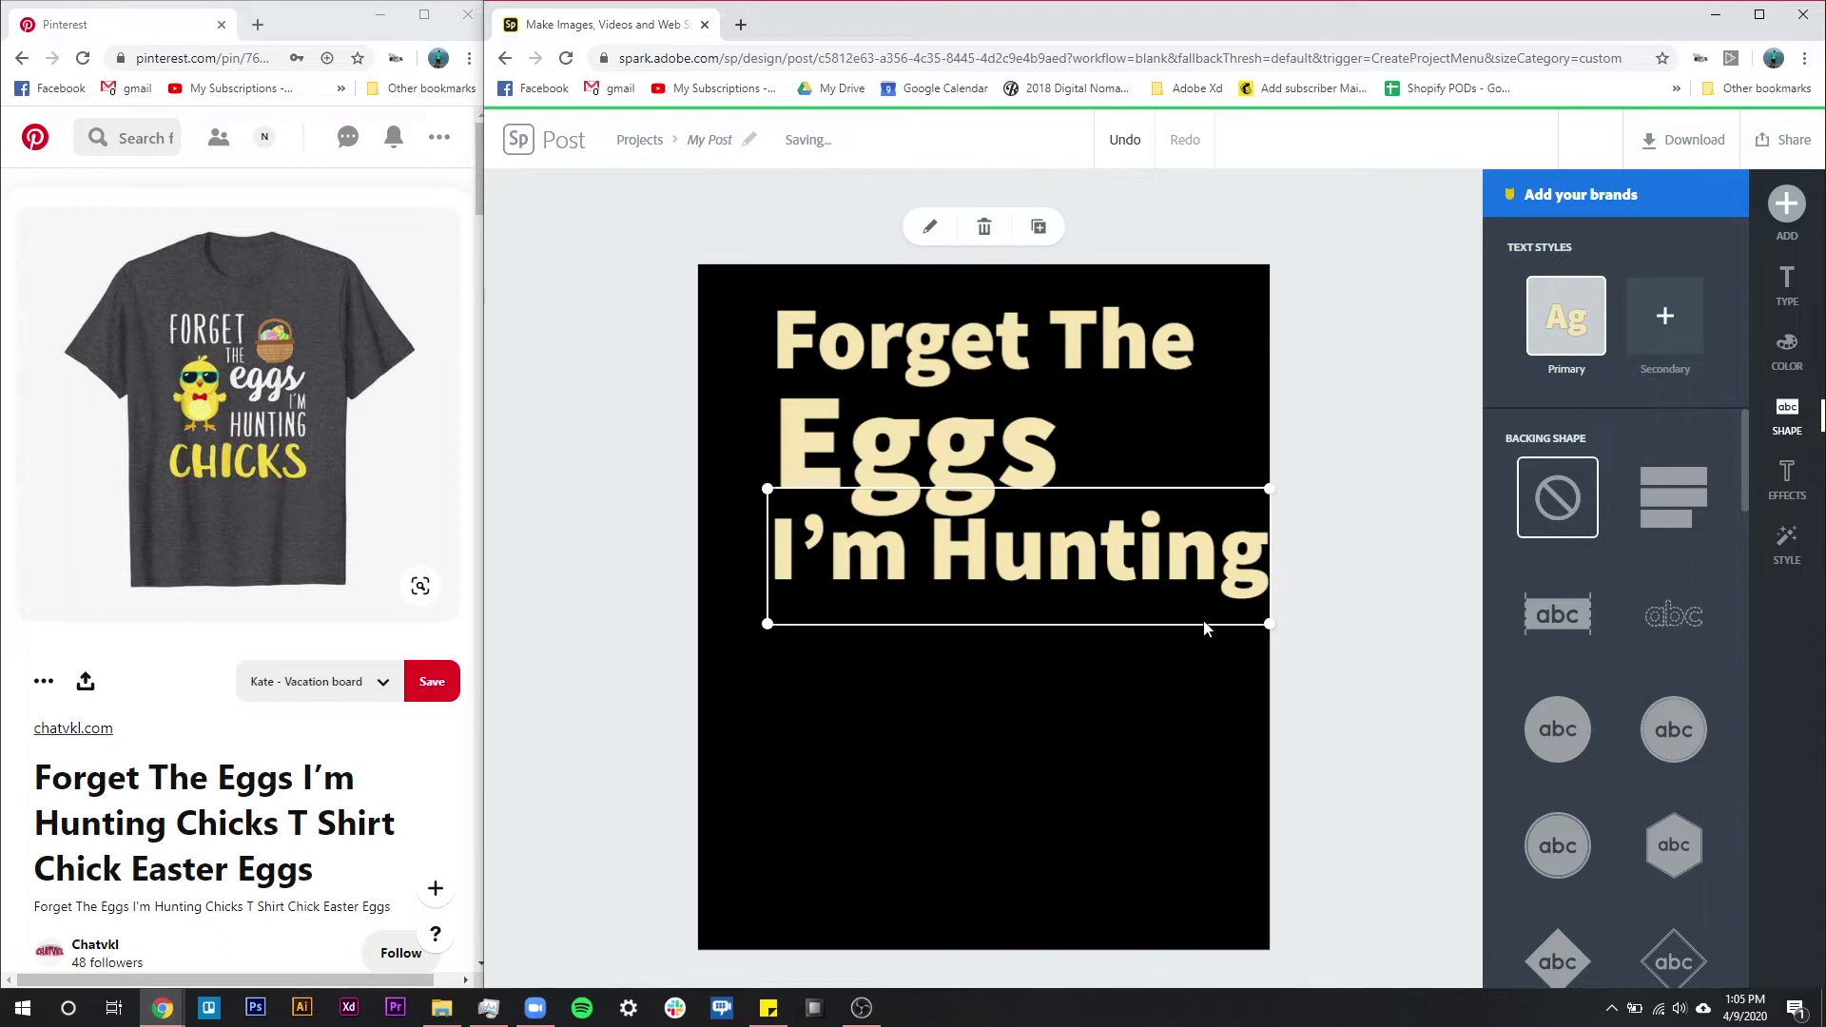
{"action": "left_click_drag", "start_coordinate": [1275, 601], "coordinate": [1211, 590]}
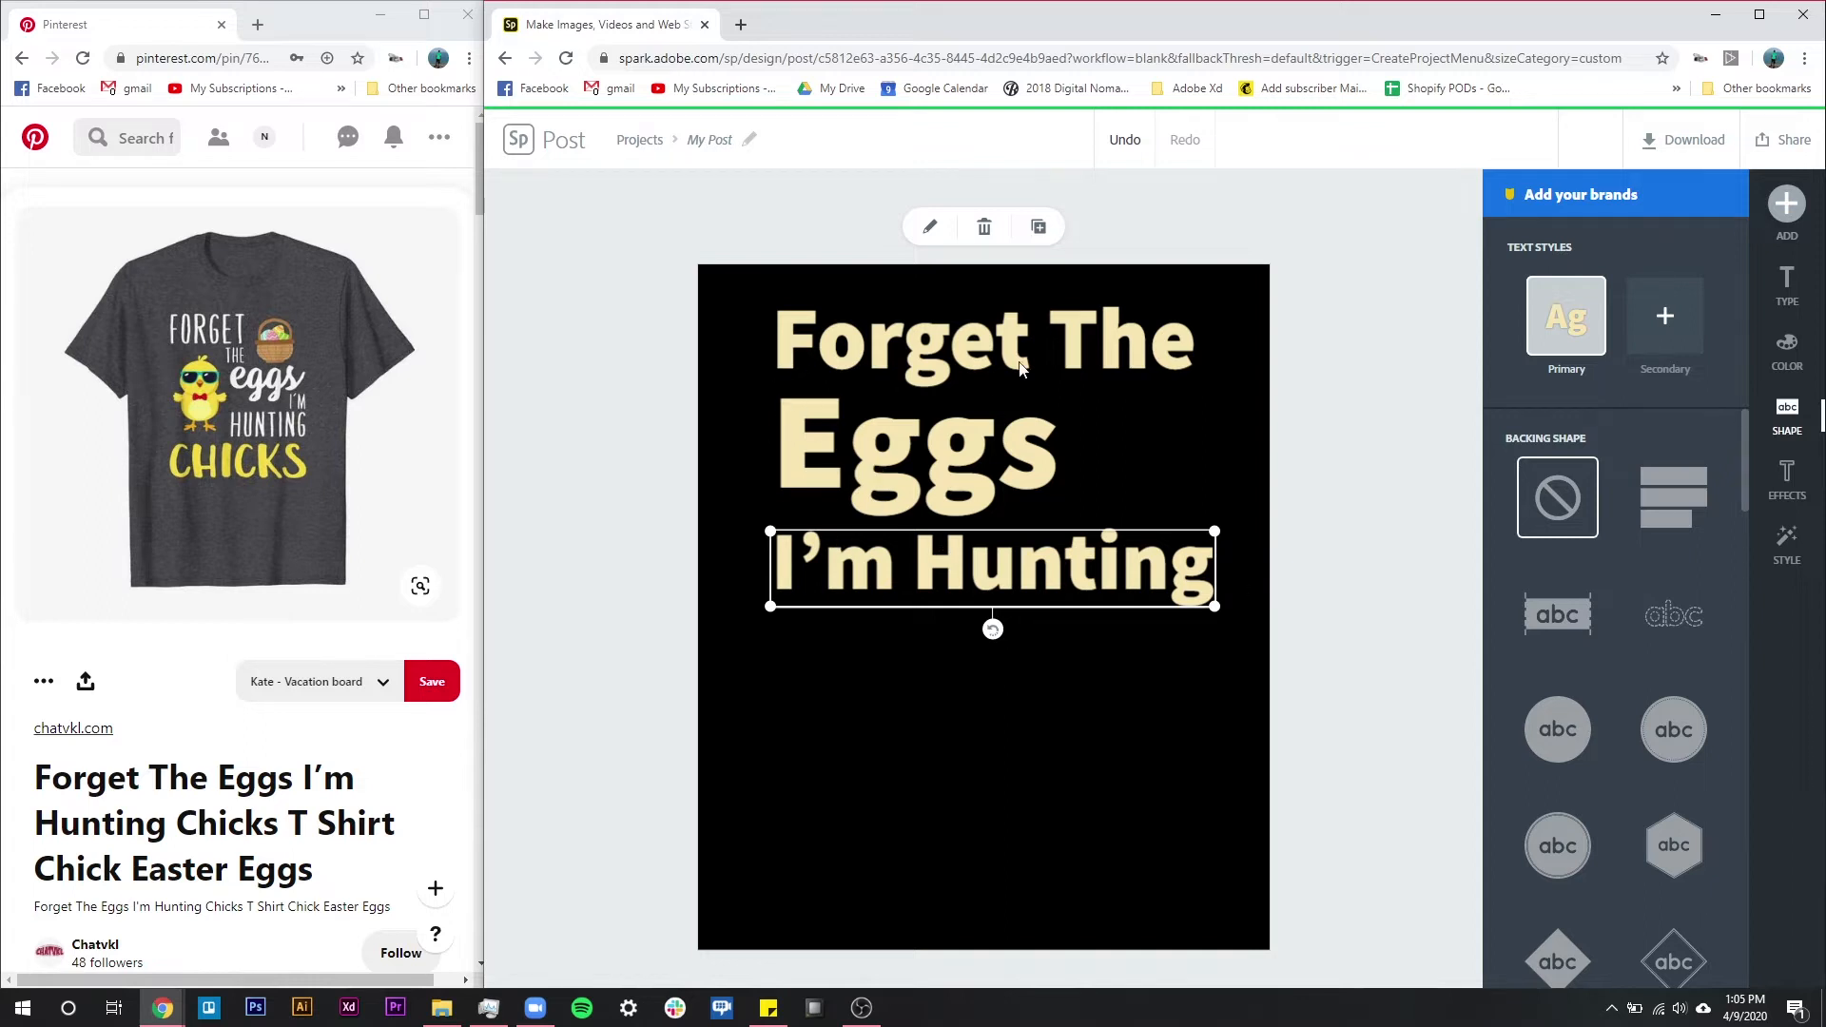
Duplicate "Eggs" as a line reading "Chicks" and place it beneath "I'm Hunting", shifted towards the right side of the canvas.
{"action": "left_click", "coordinate": [959, 455]}
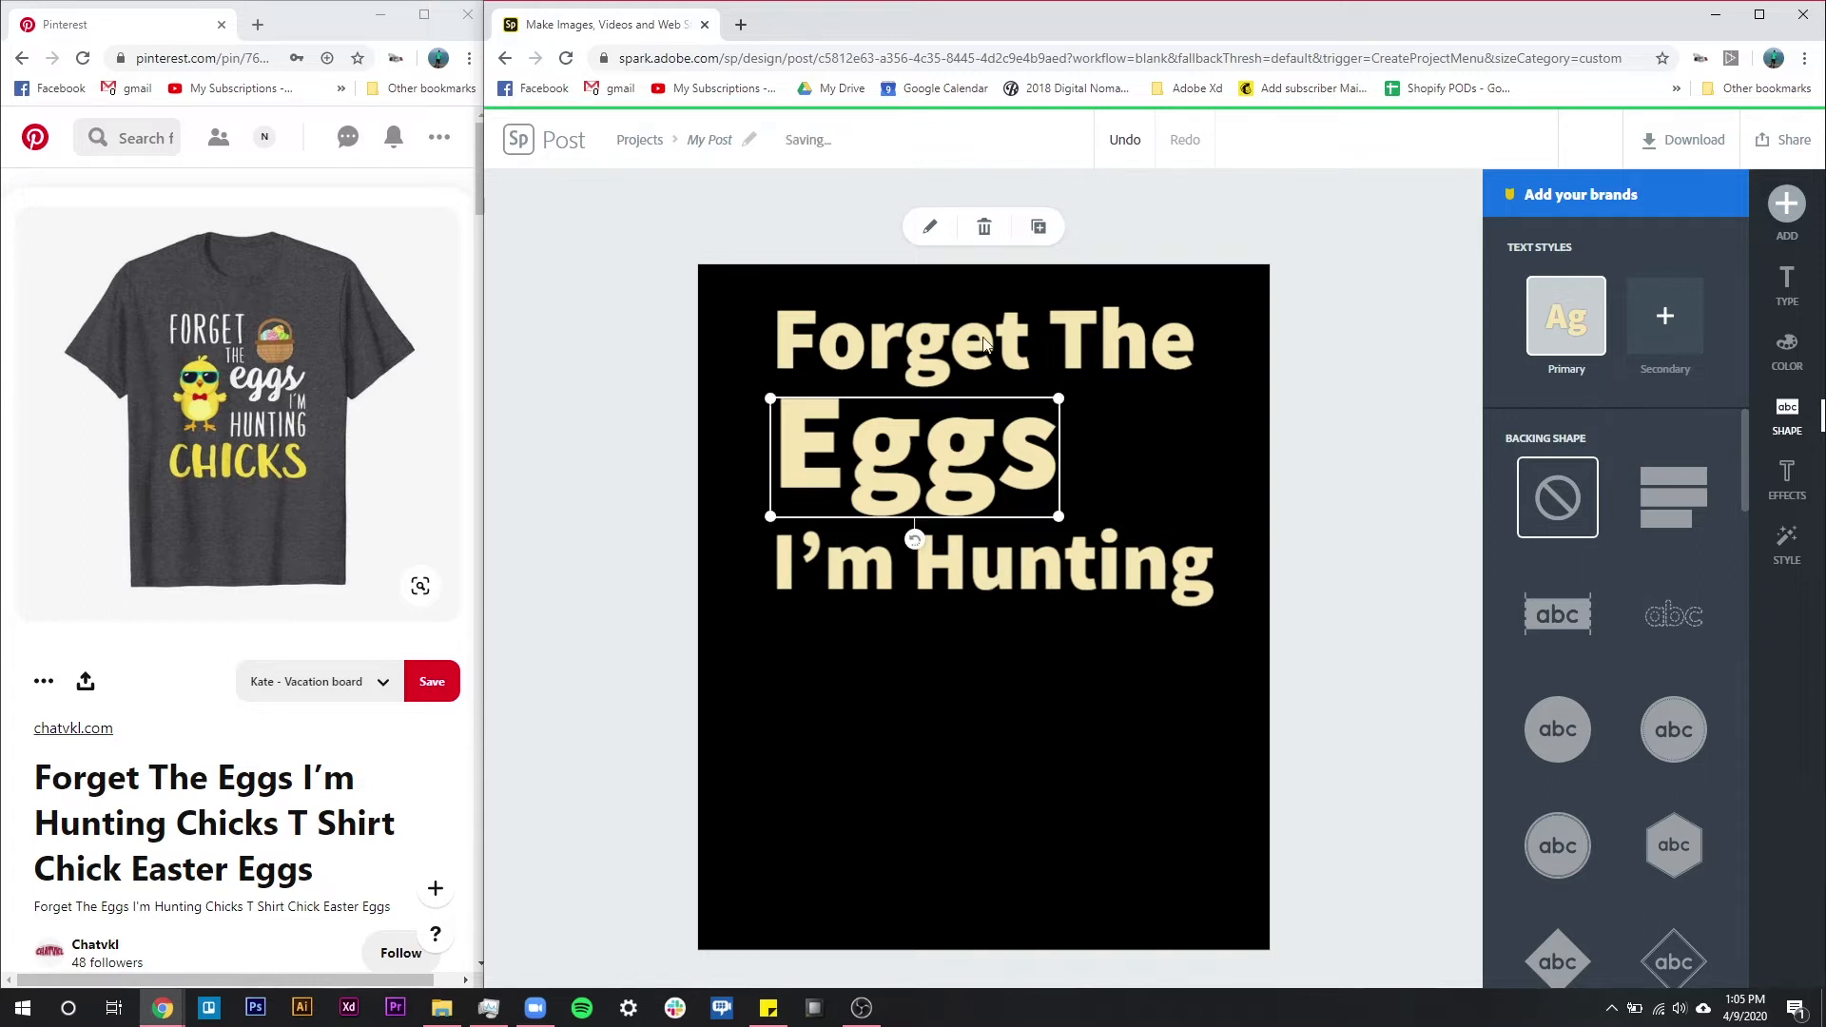
{"action": "left_click", "coordinate": [1035, 226]}
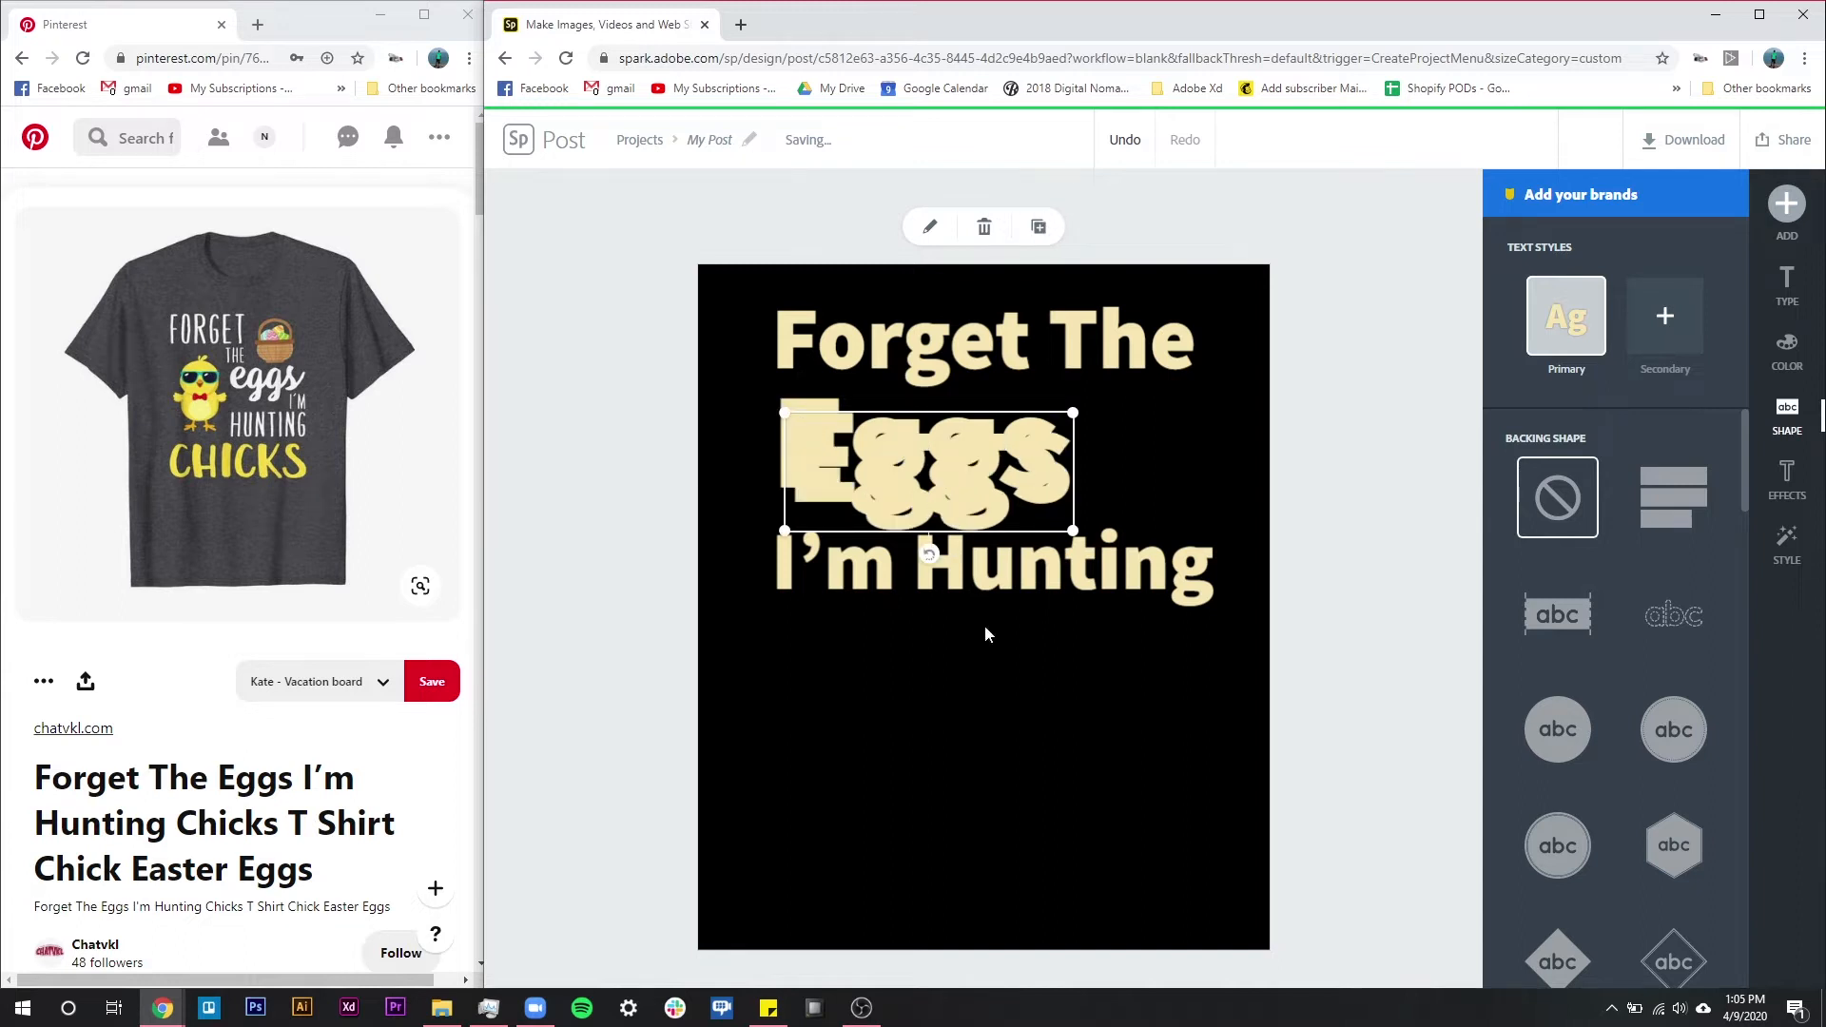
{"action": "left_click_drag", "start_coordinate": [986, 634], "coordinate": [1075, 677]}
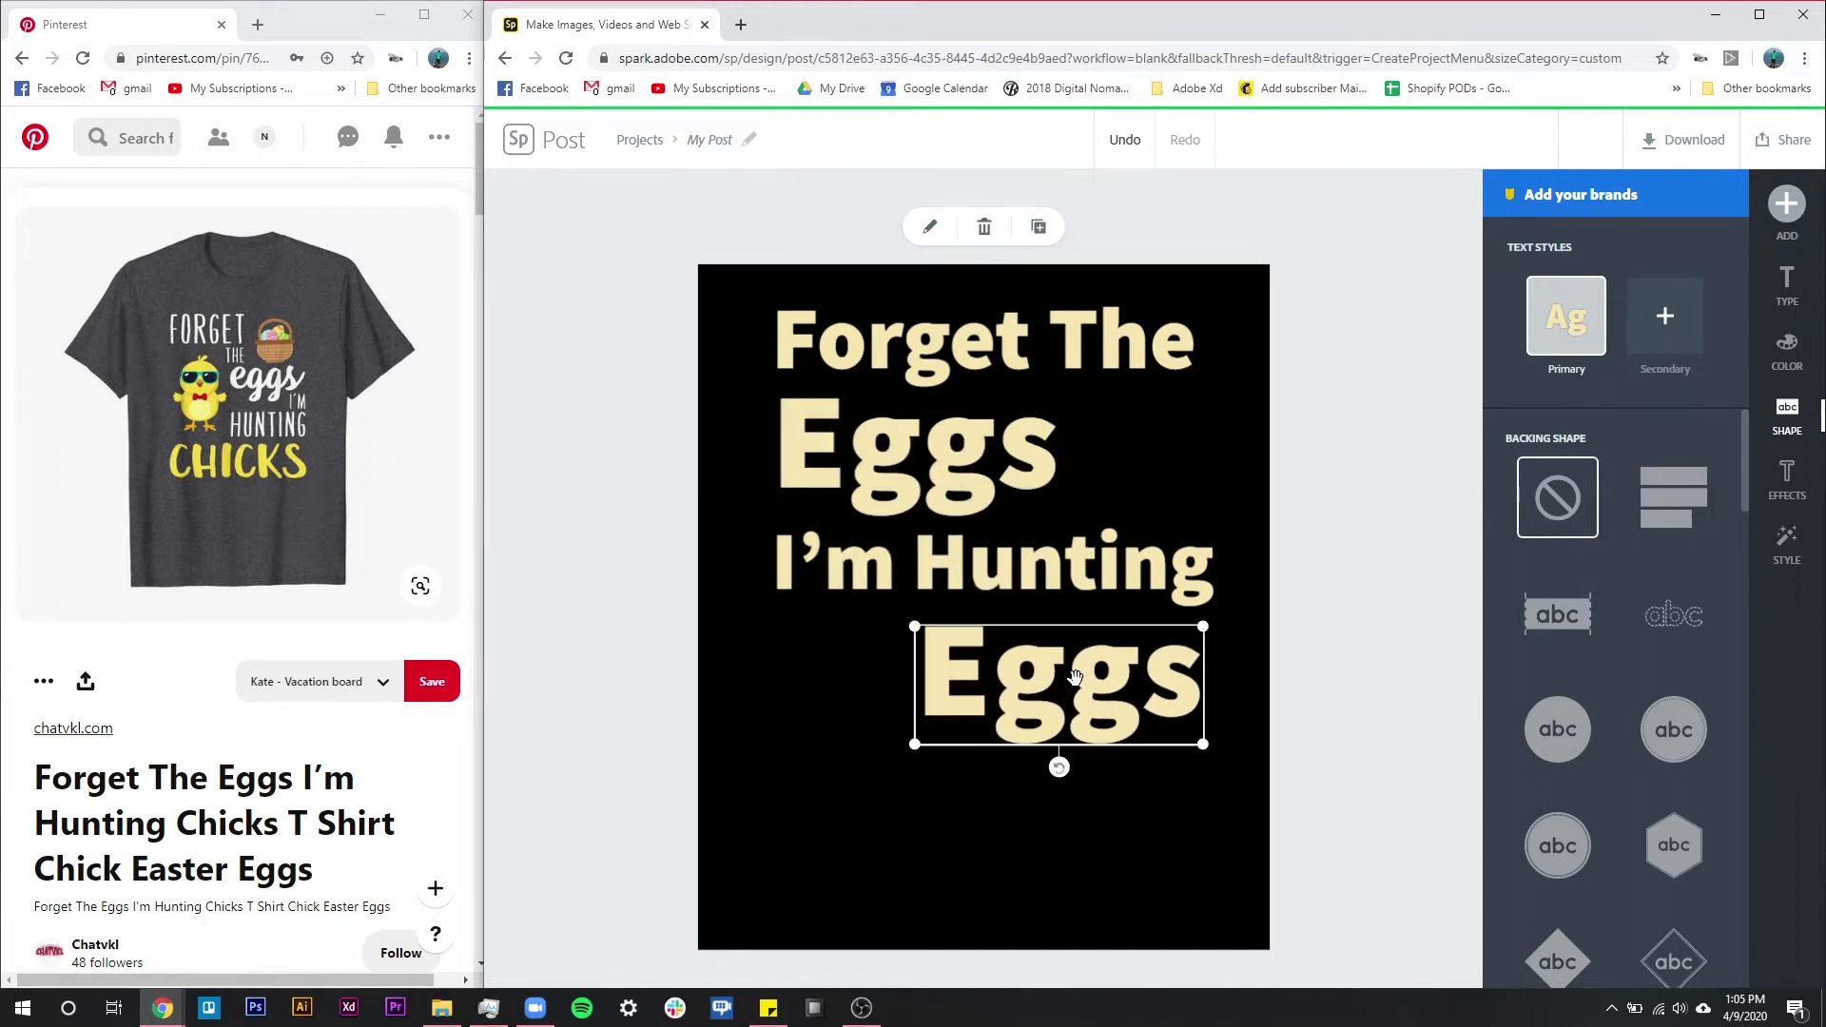
{"action": "double_click", "coordinate": [1075, 677]}
{"action": "double_click", "coordinate": [922, 503]}
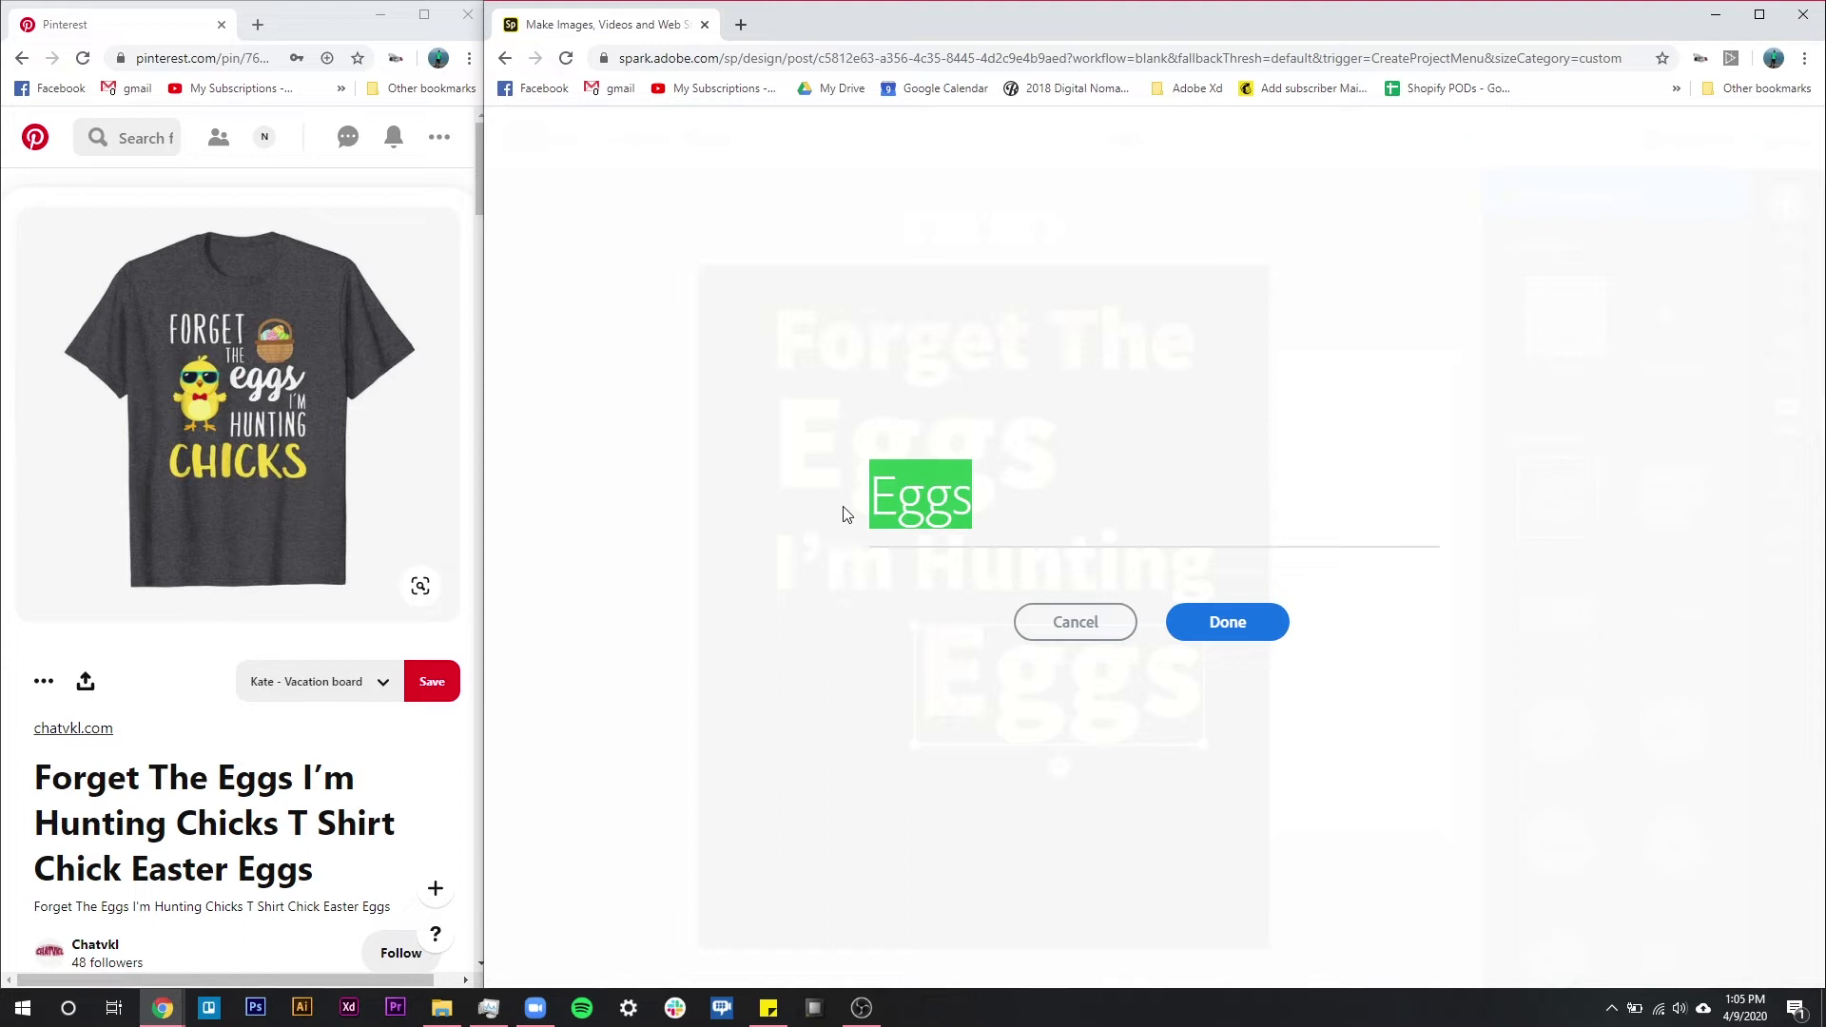
{"action": "type", "text": "Chicks"}
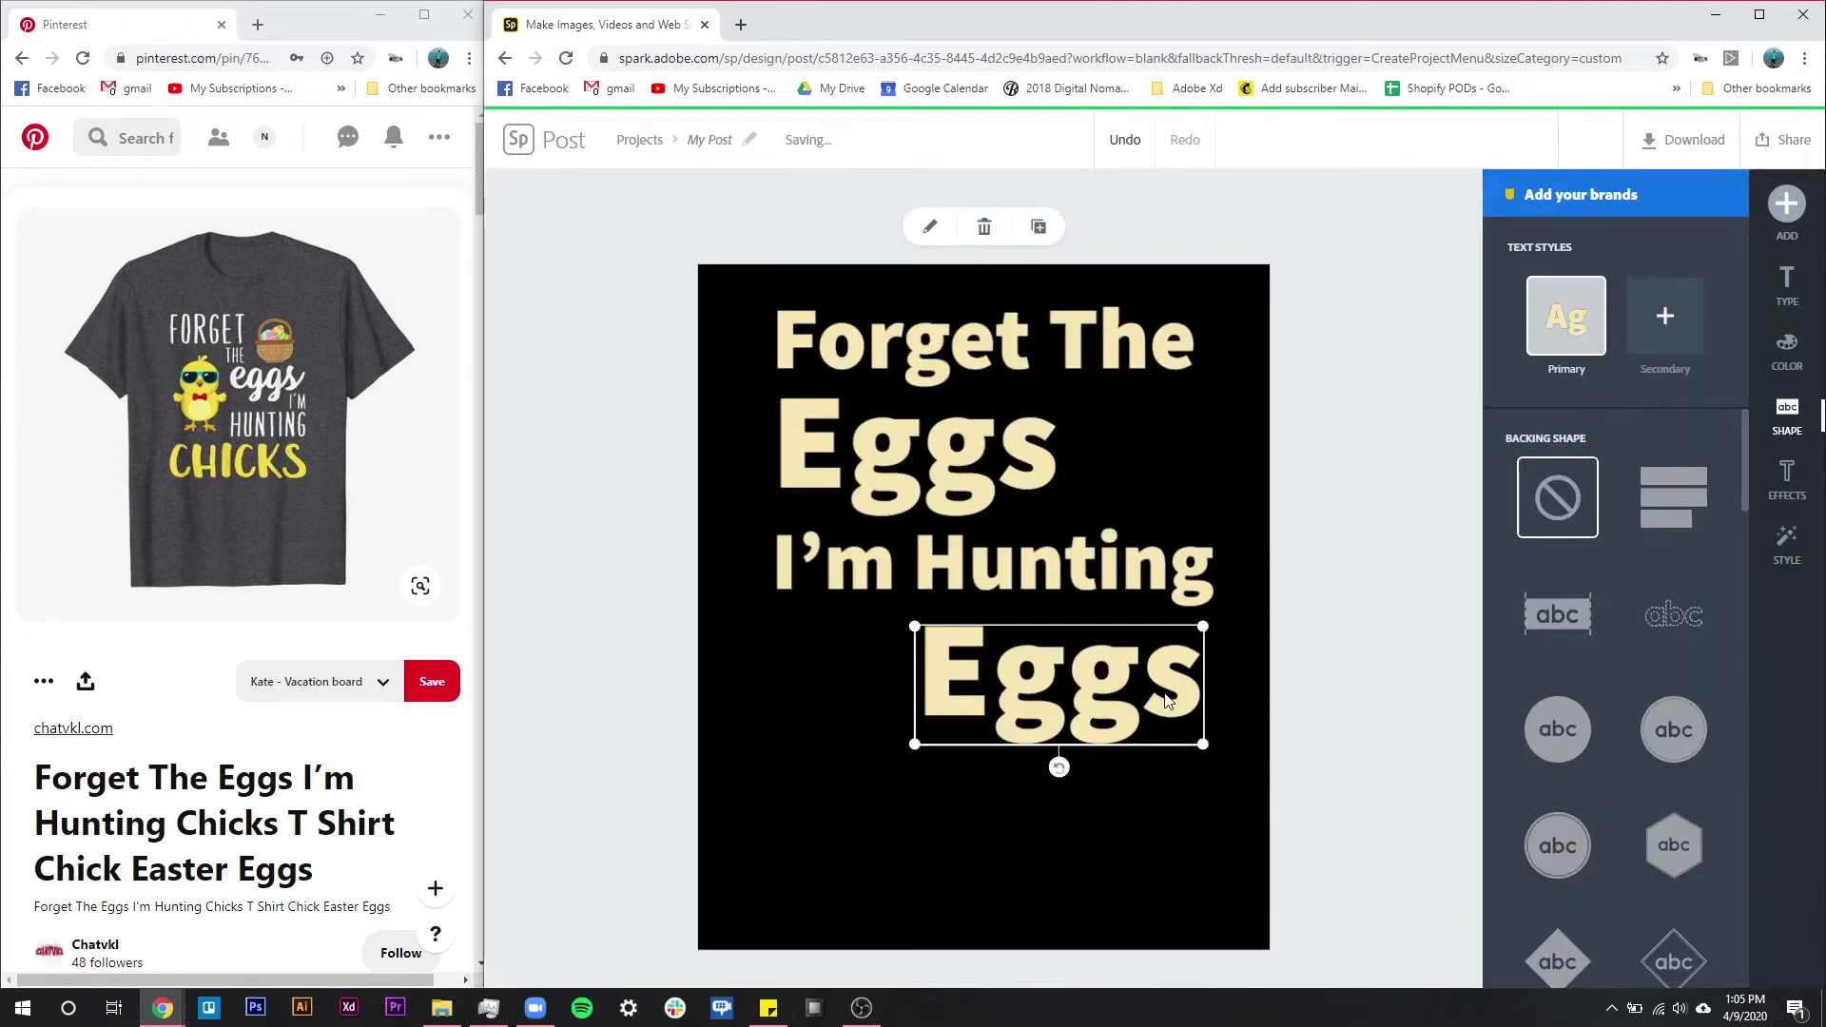
{"action": "left_click_drag", "start_coordinate": [798, 733], "coordinate": [930, 718]}
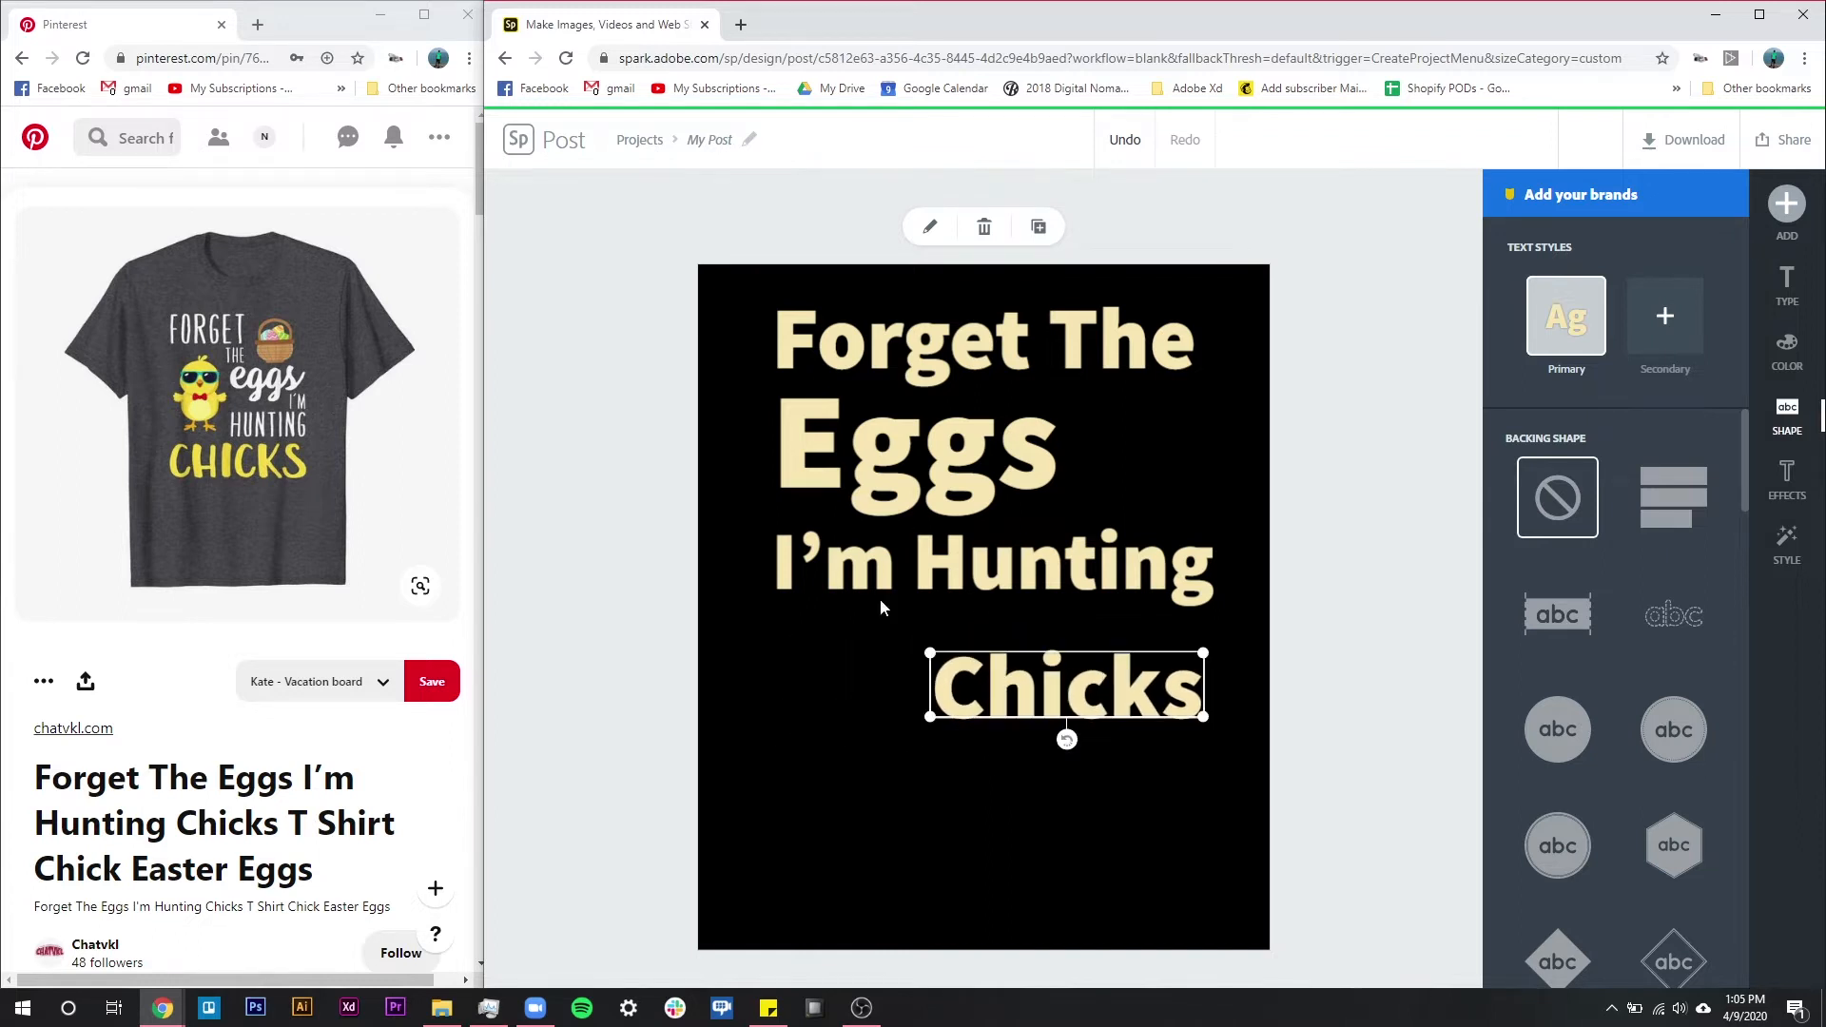
{"action": "left_click_drag", "start_coordinate": [1082, 701], "coordinate": [1082, 674]}
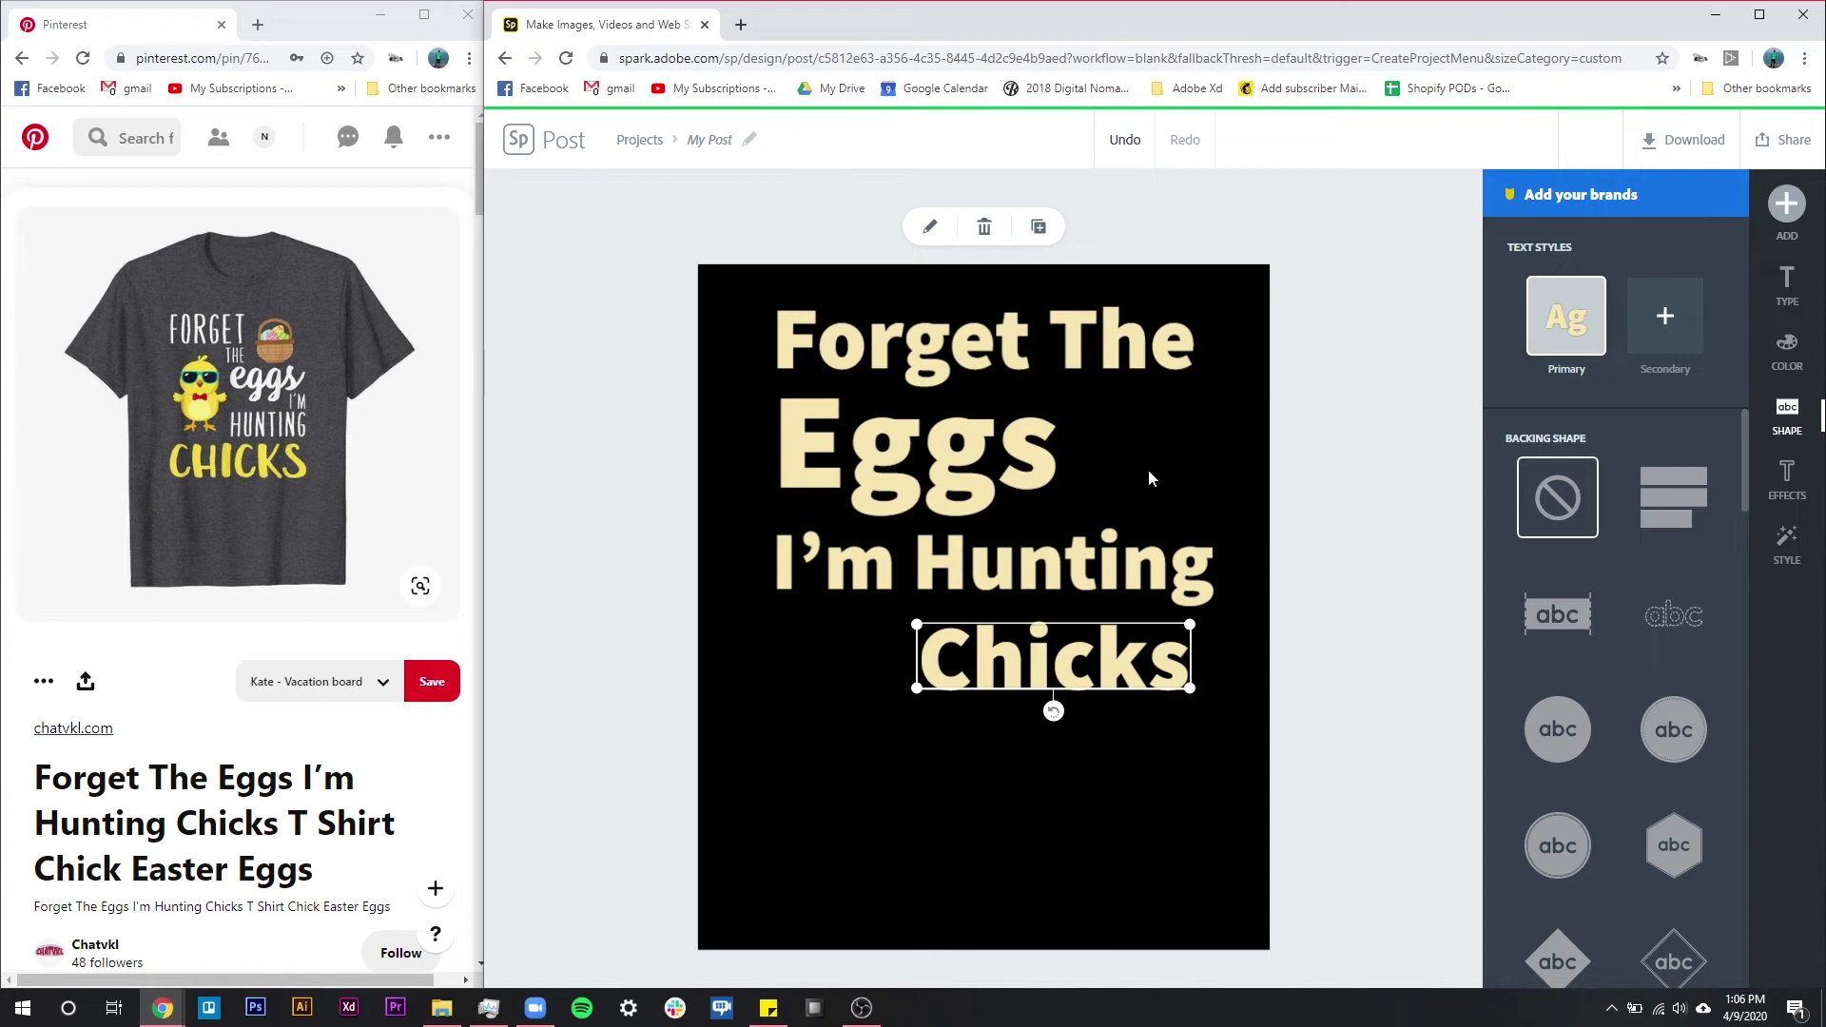
Search the icon library for "easter eggs".
{"action": "left_click", "coordinate": [1166, 487]}
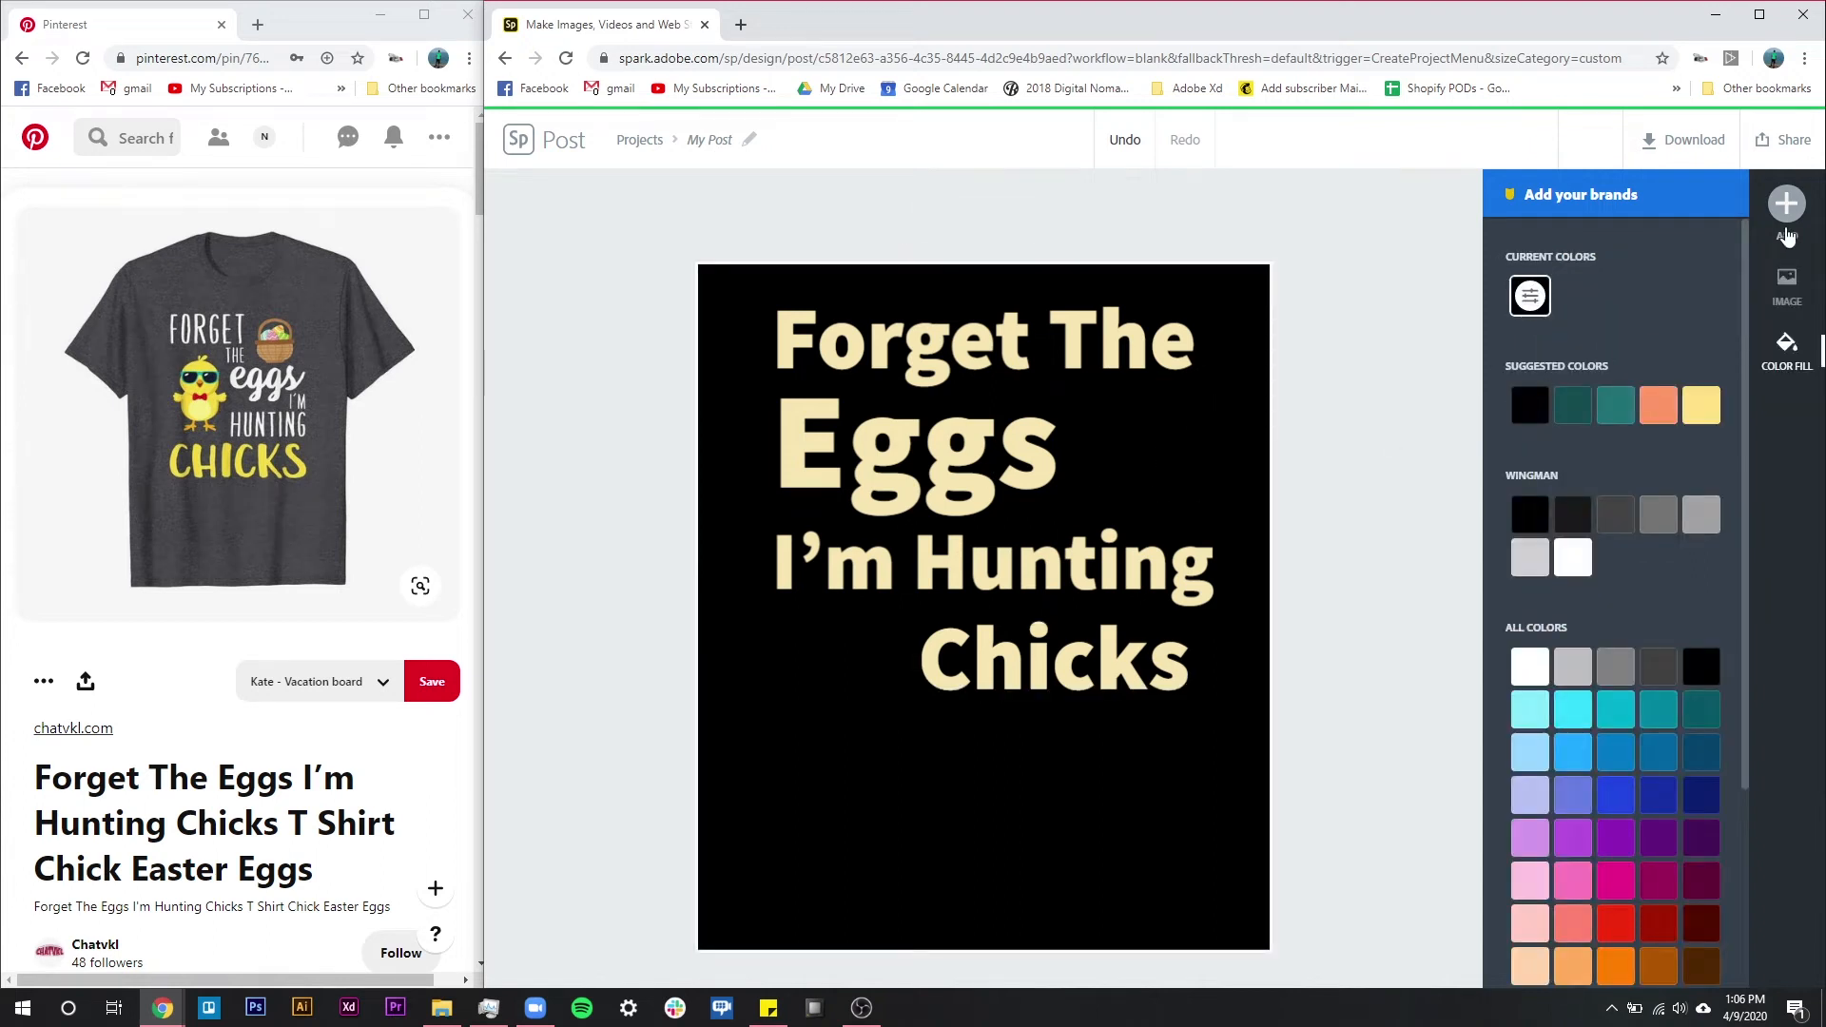
{"action": "left_click", "coordinate": [1788, 233]}
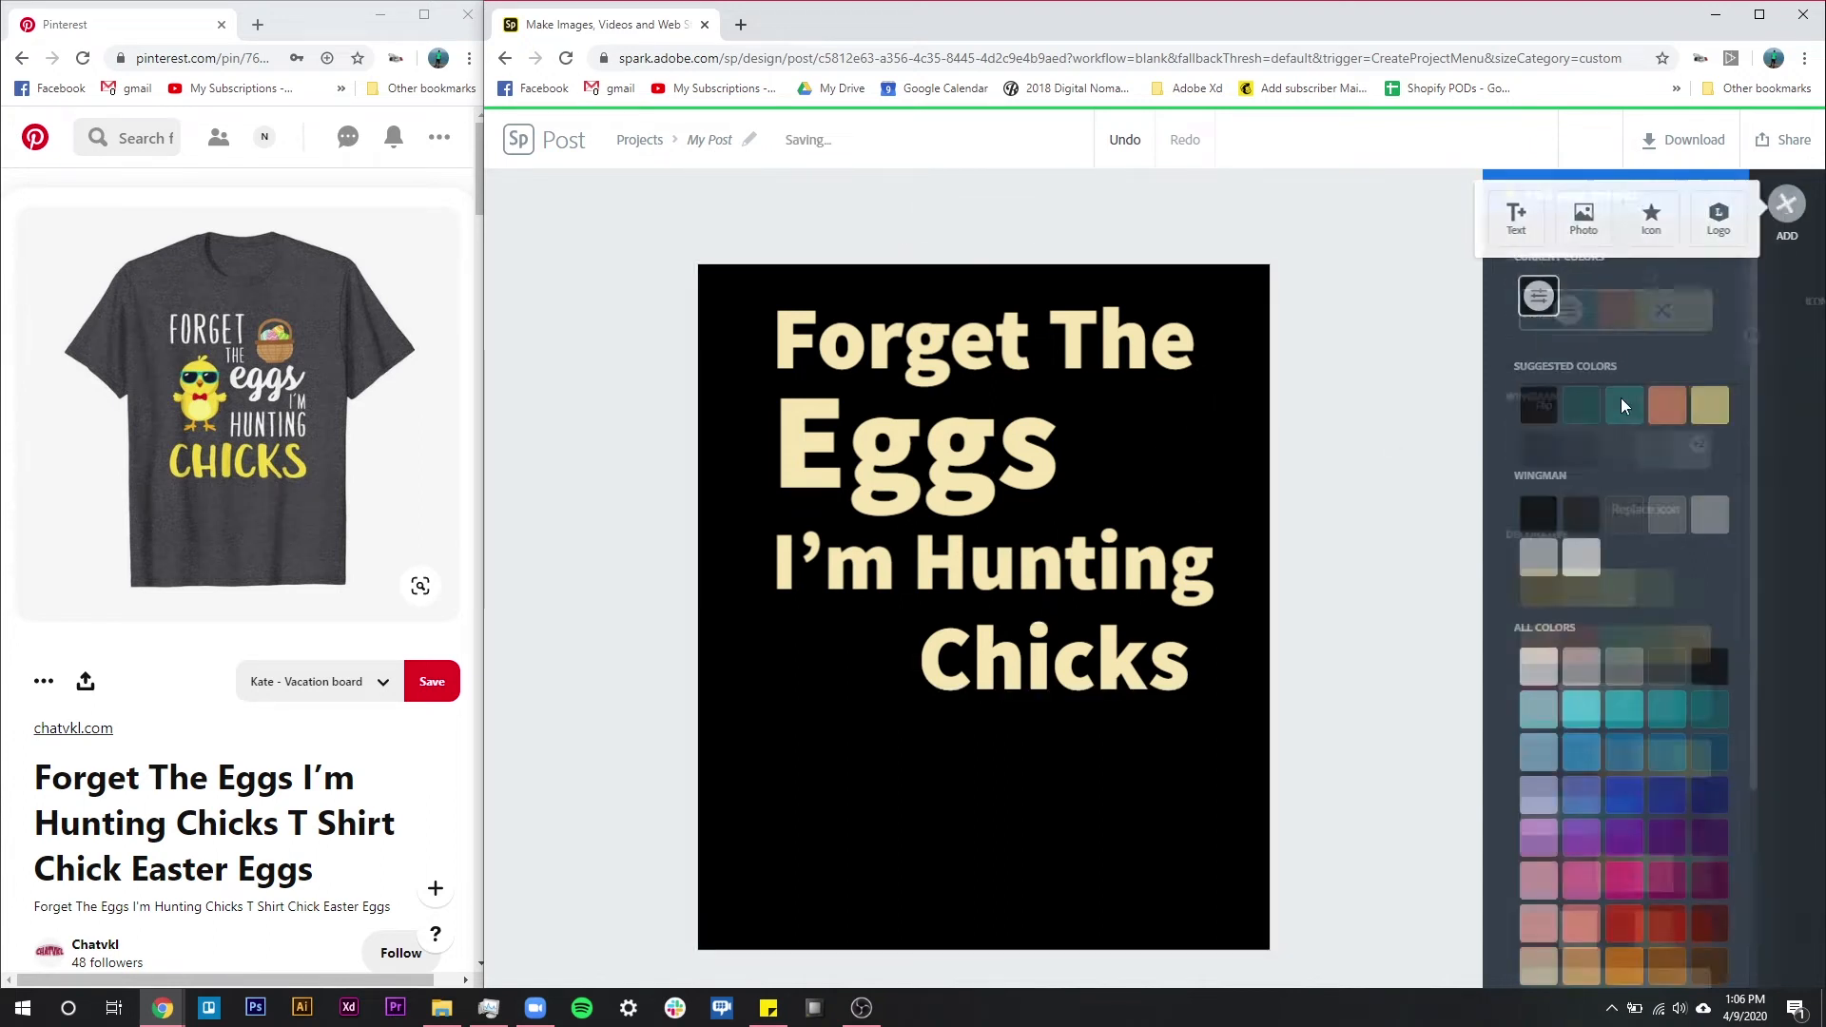
{"action": "left_click", "coordinate": [1651, 219]}
{"action": "type", "text": "spark"}
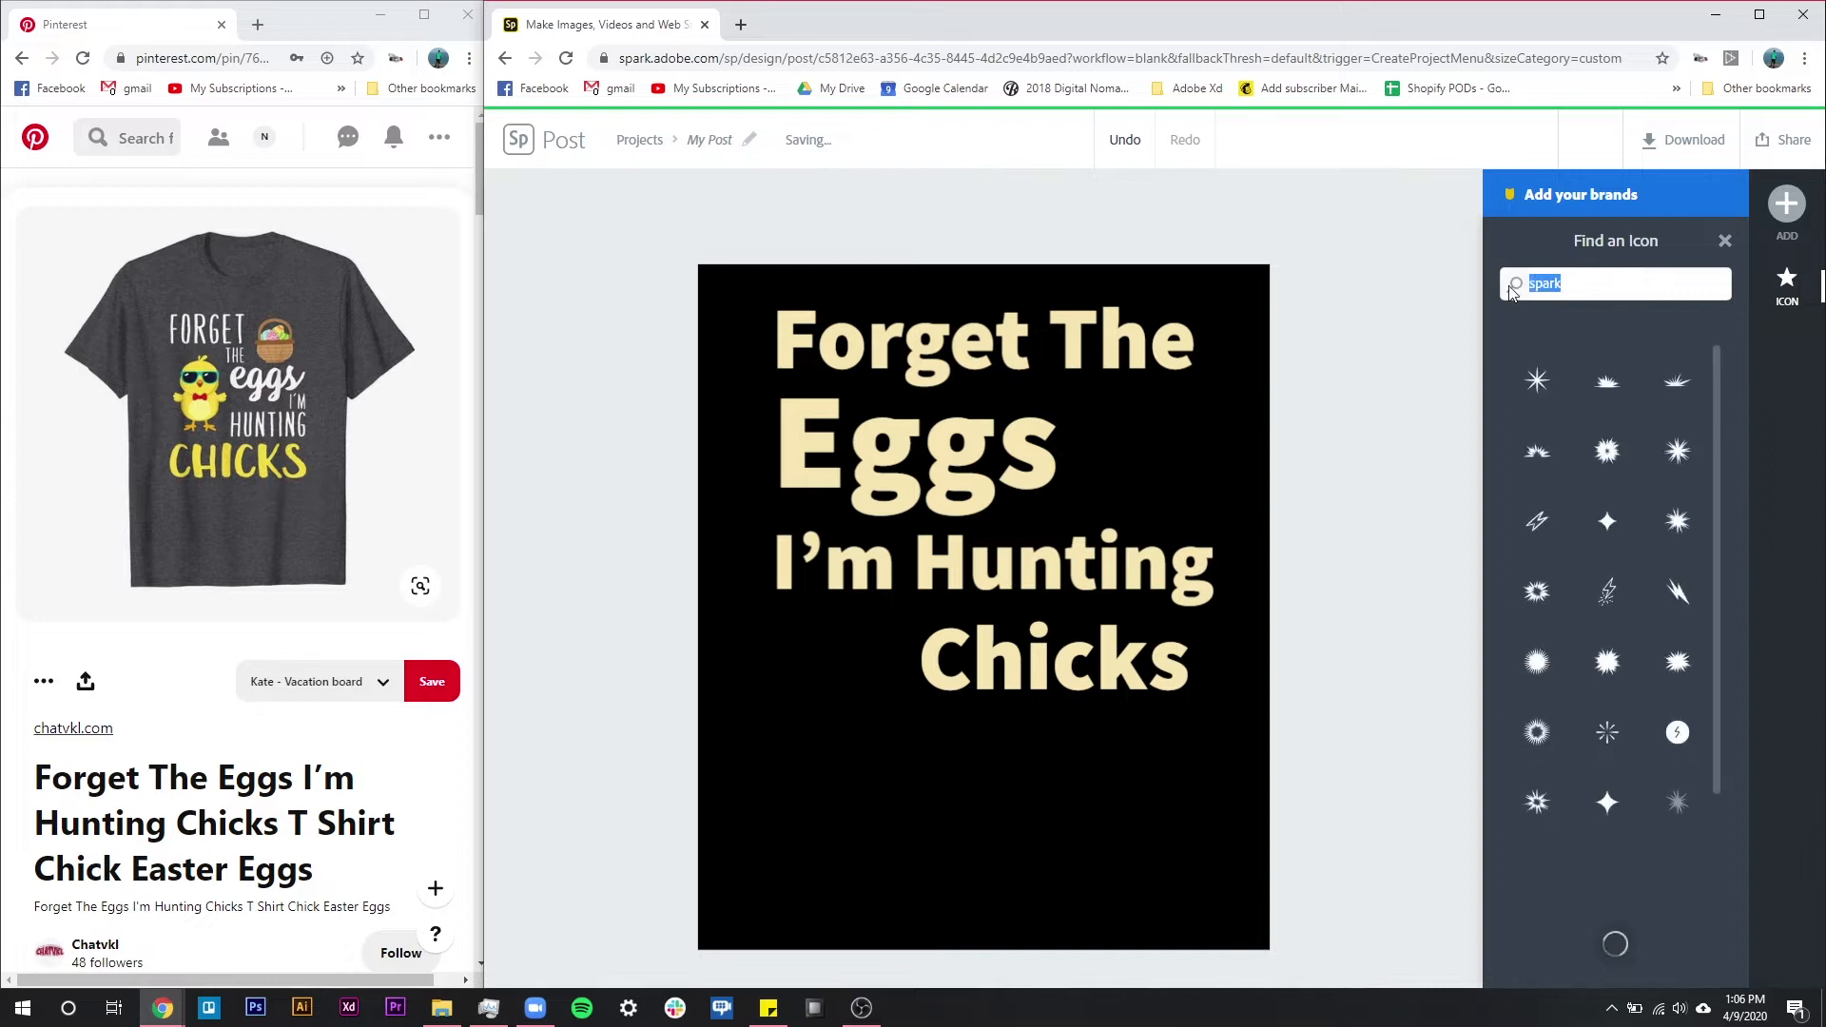
{"action": "type", "text": "egg"}
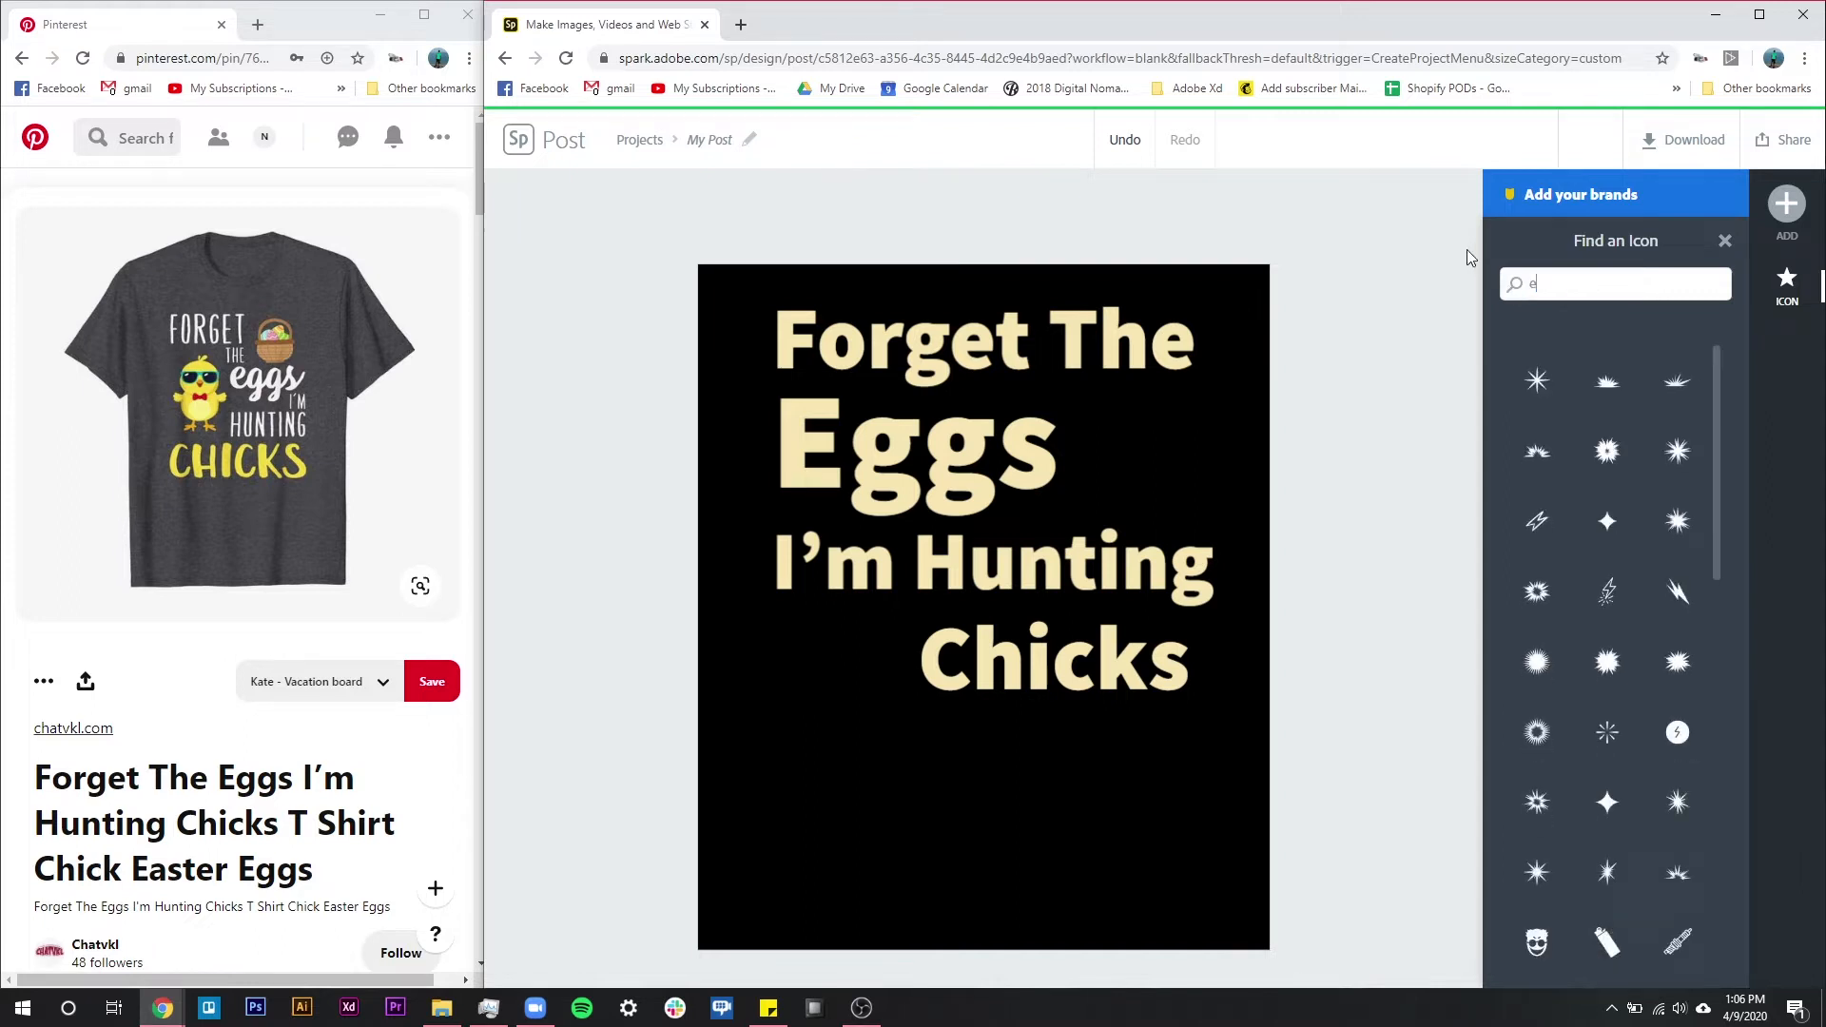
{"action": "key", "text": "BackSpace"}
{"action": "key", "text": "BackSpace"}
{"action": "key", "text": "BackSpace"}
{"action": "type", "text": "easter egg"}
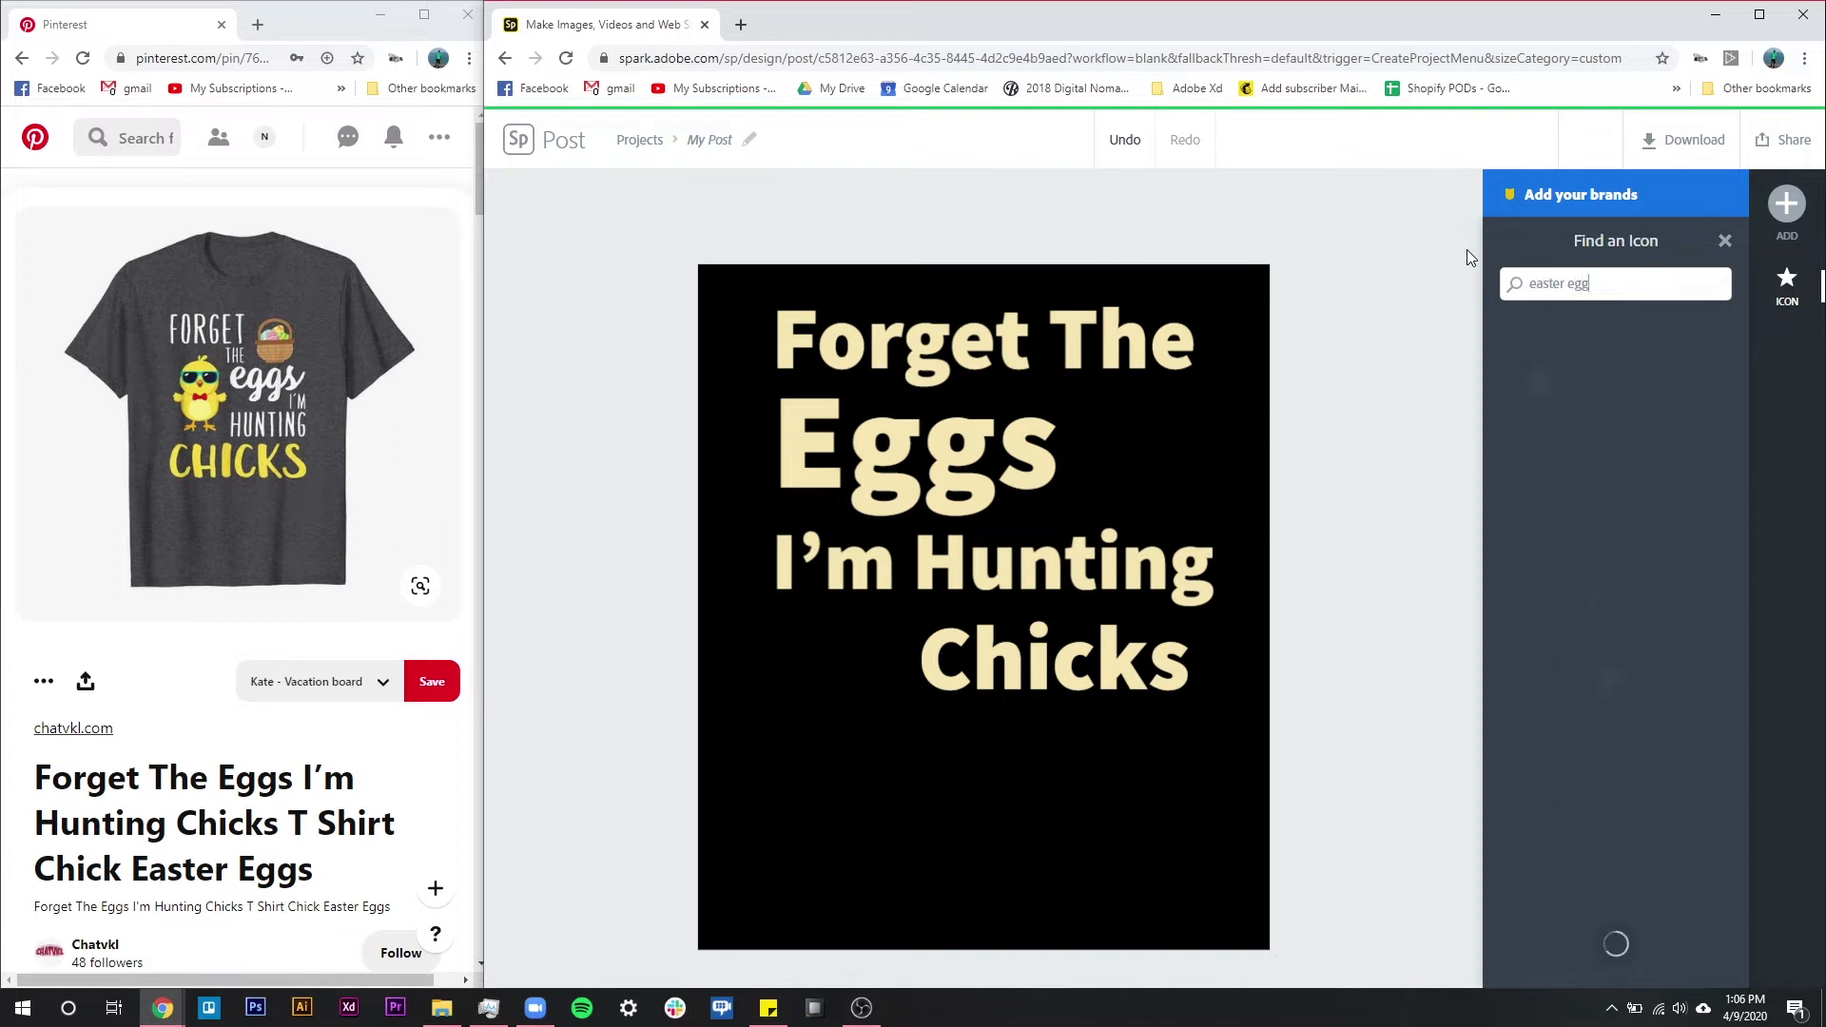
{"action": "type", "text": "s"}
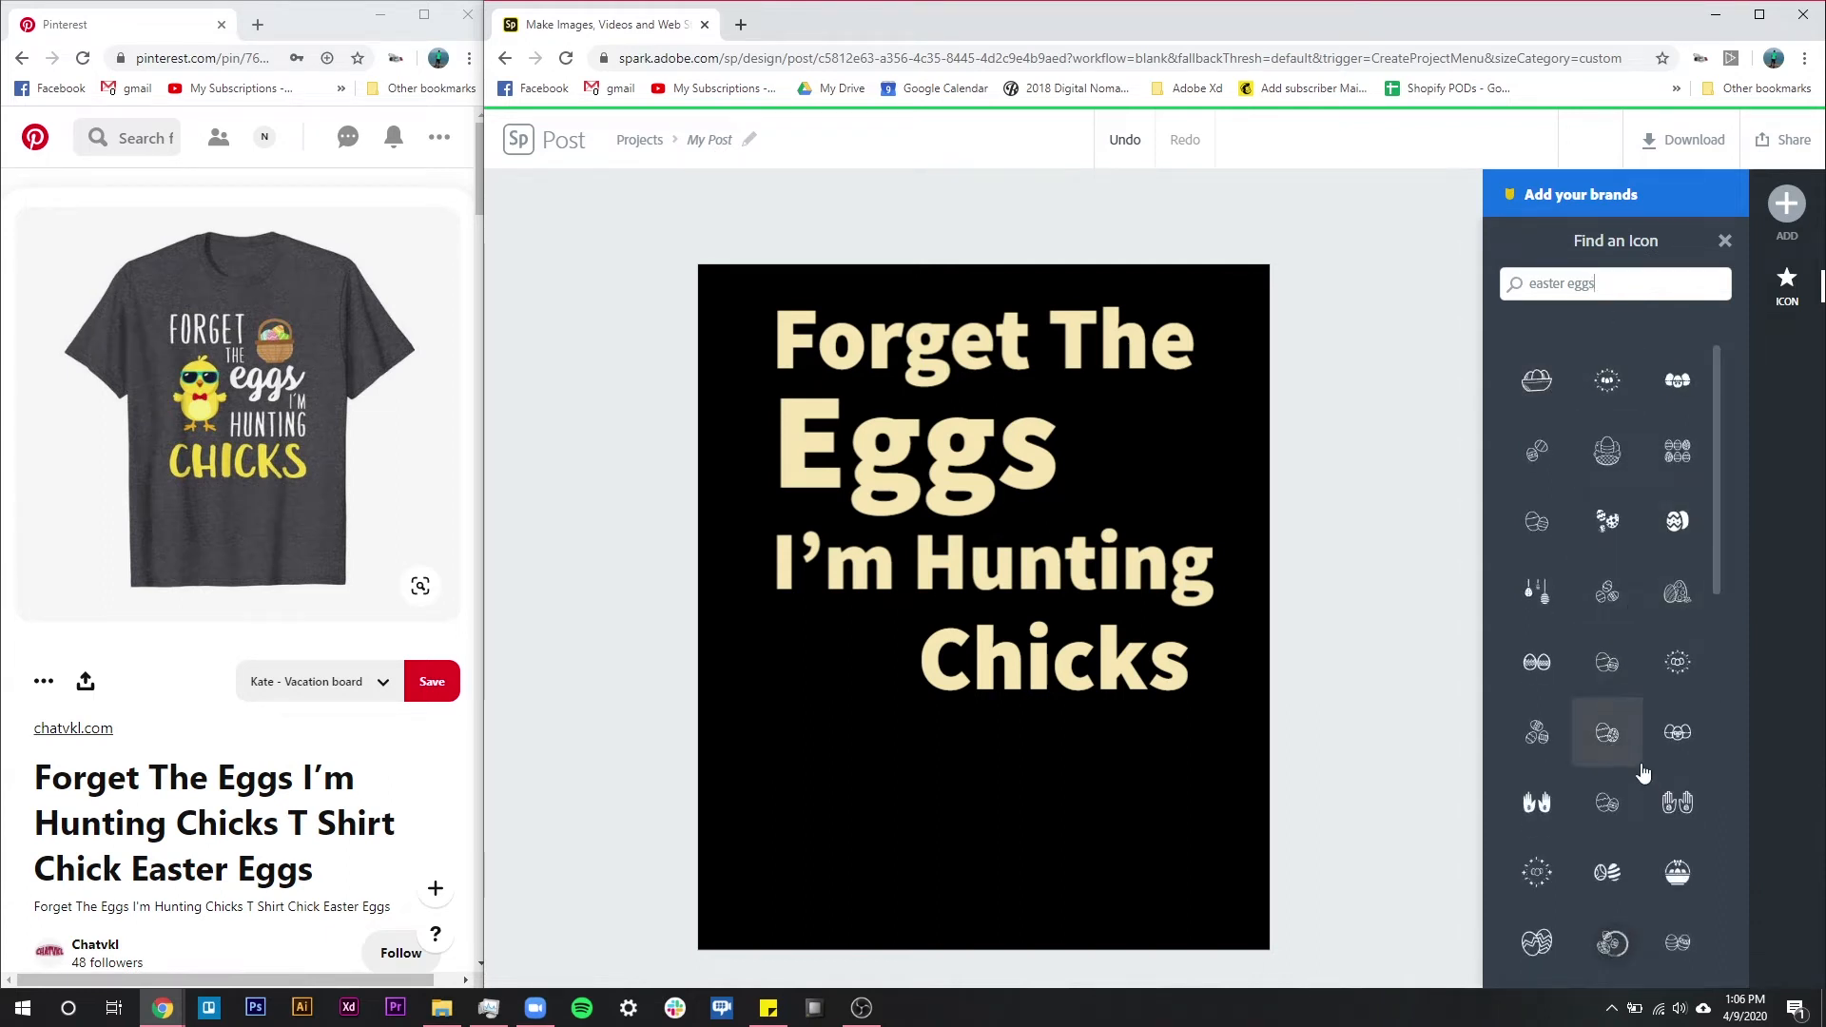
Add the solid egg basket icon with a bow on its handle to the design.
{"action": "scroll", "coordinate": [1636, 775], "scroll_direction": "down", "scroll_amount": 2}
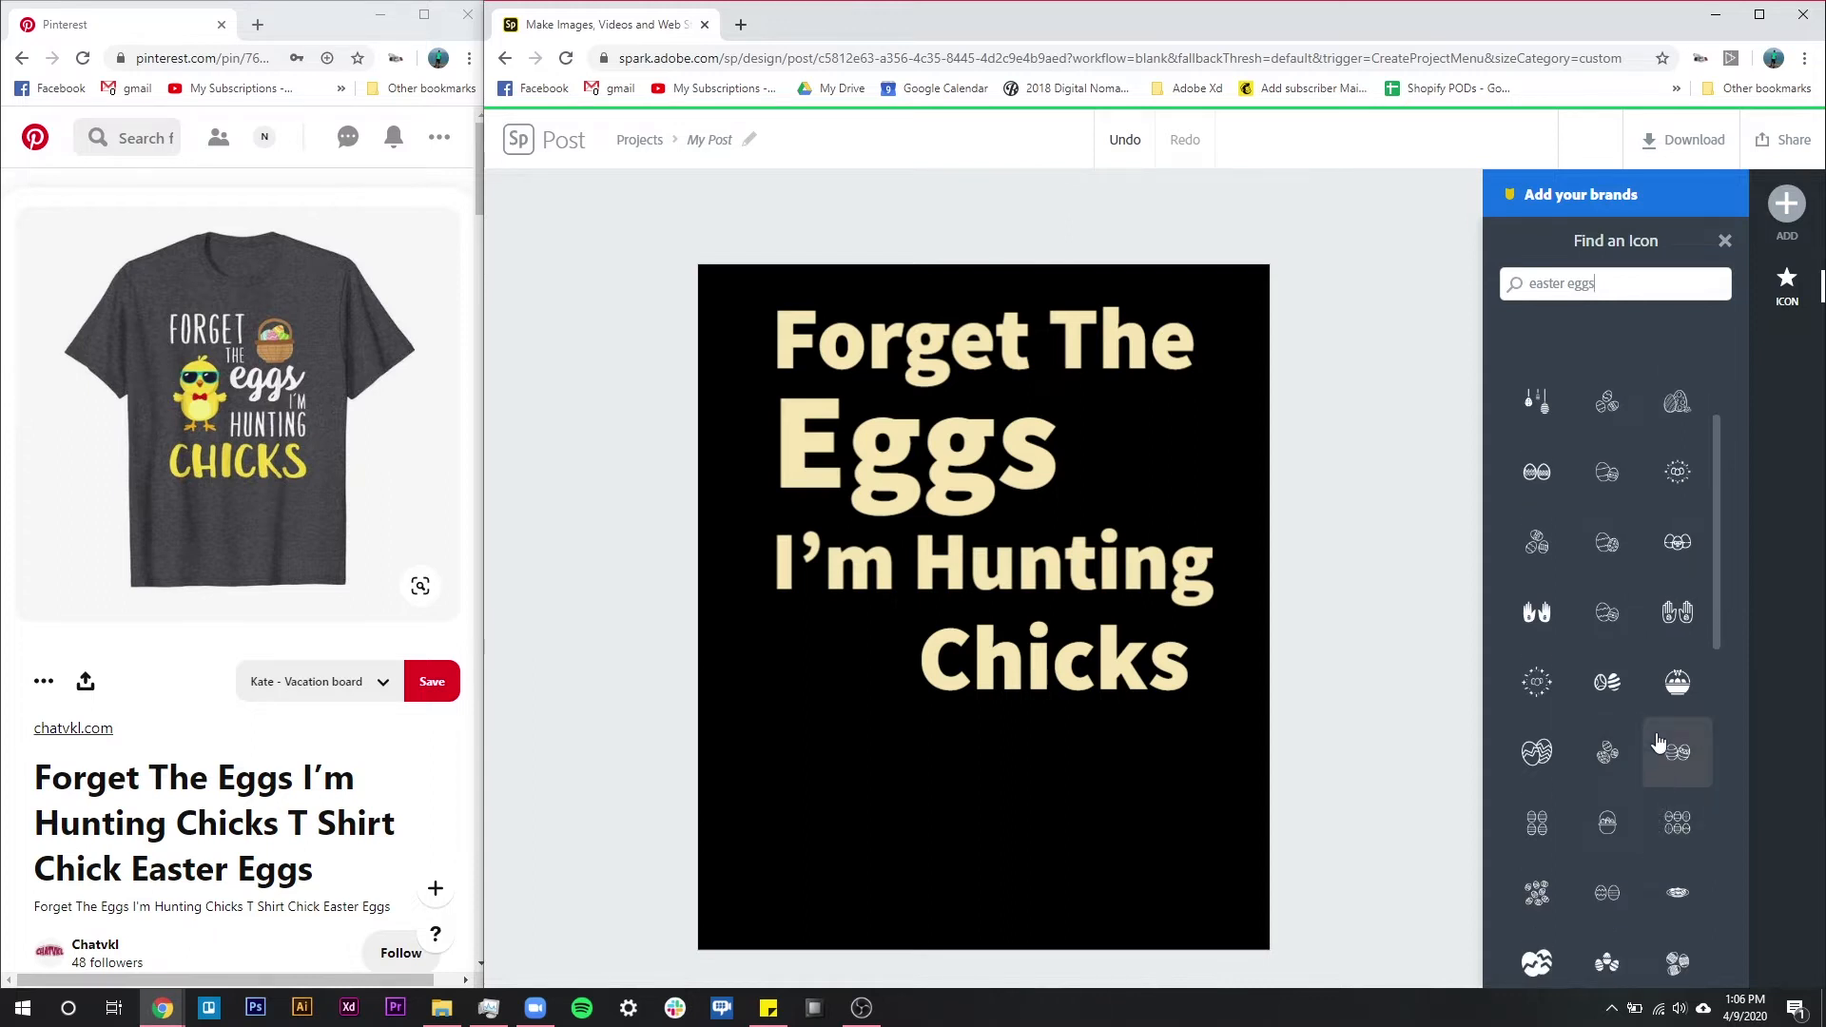
{"action": "scroll", "coordinate": [1664, 723], "scroll_direction": "down", "scroll_amount": 1}
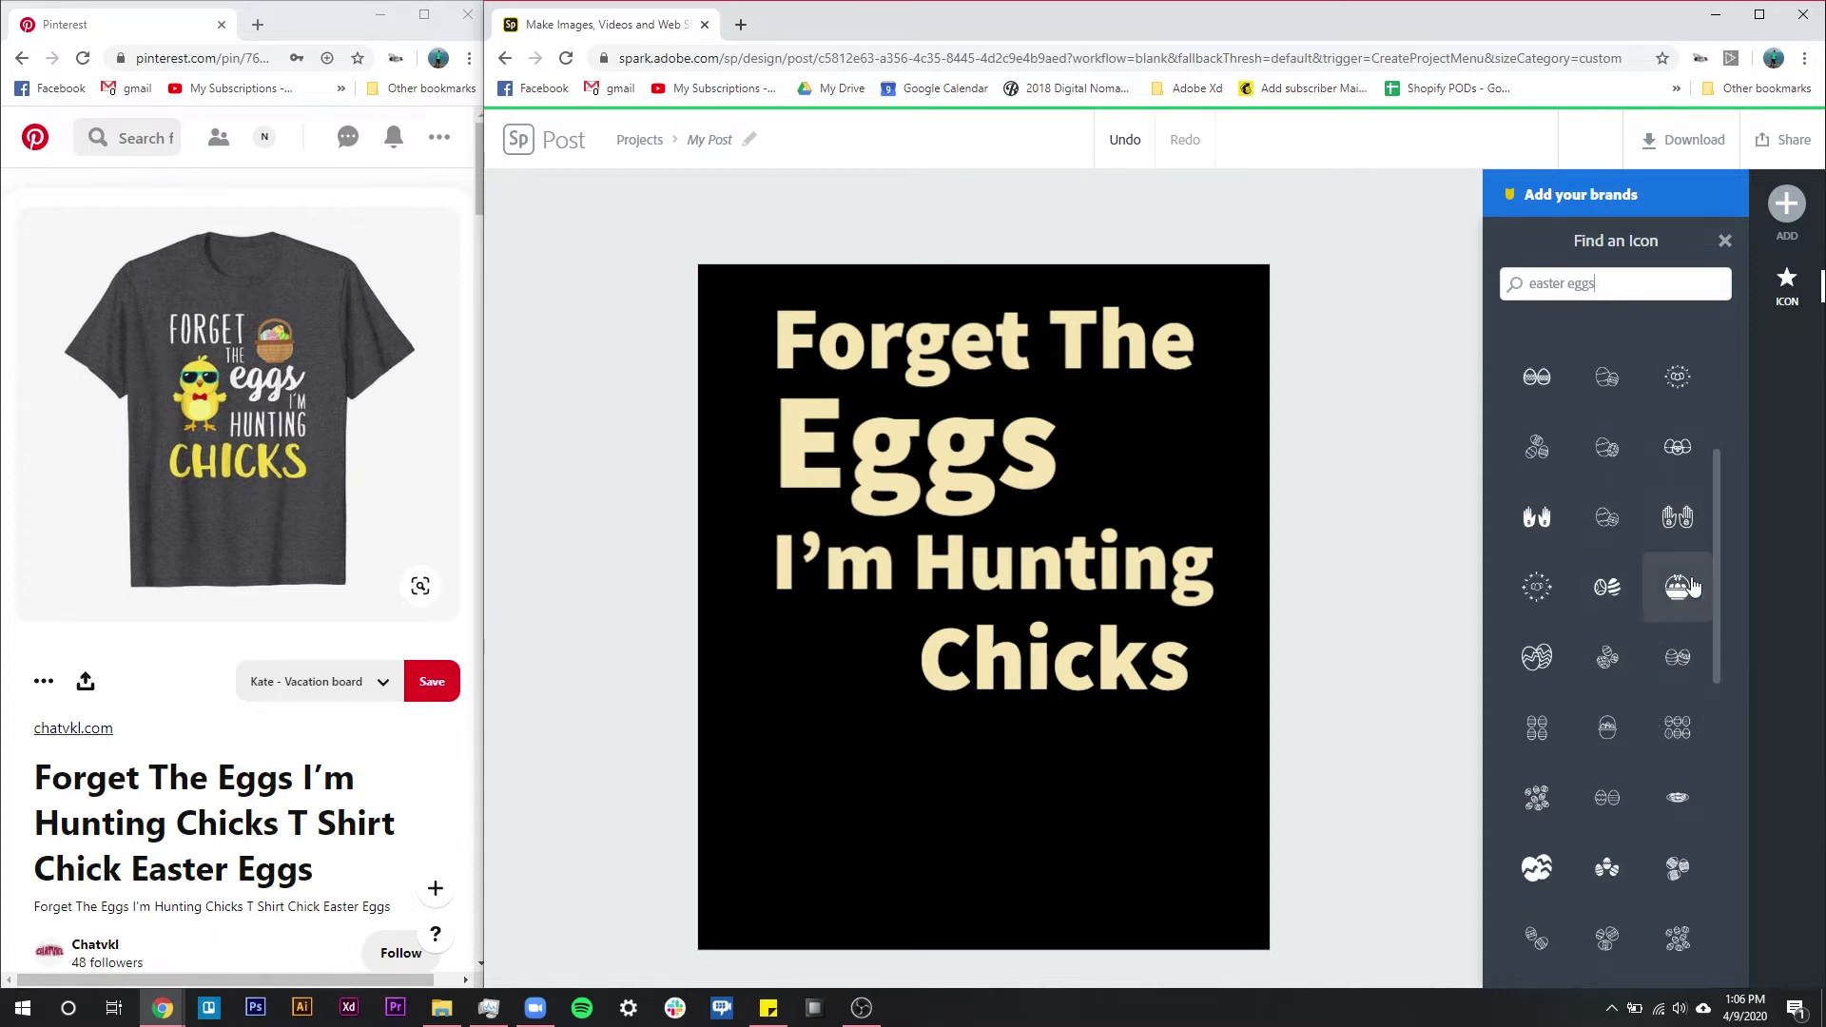
{"action": "scroll", "coordinate": [1627, 826], "scroll_direction": "down", "scroll_amount": 3}
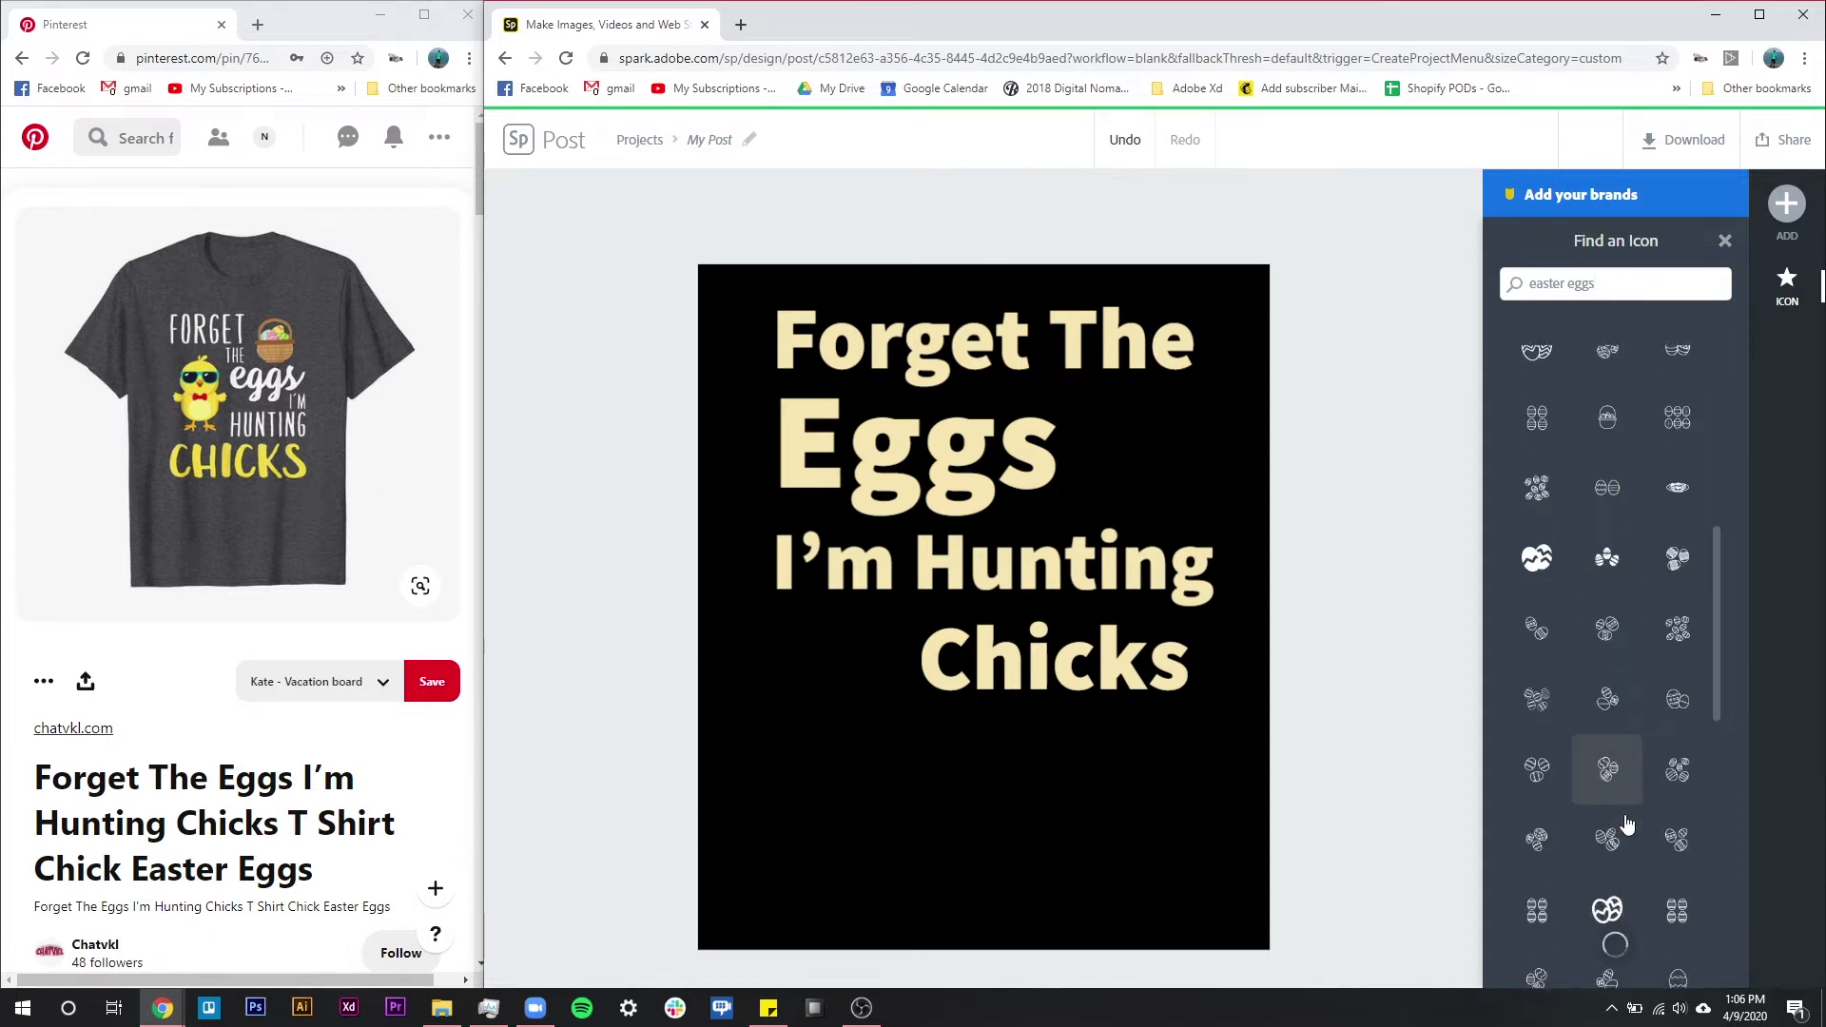
{"action": "scroll", "coordinate": [1625, 780], "scroll_direction": "up", "scroll_amount": 4}
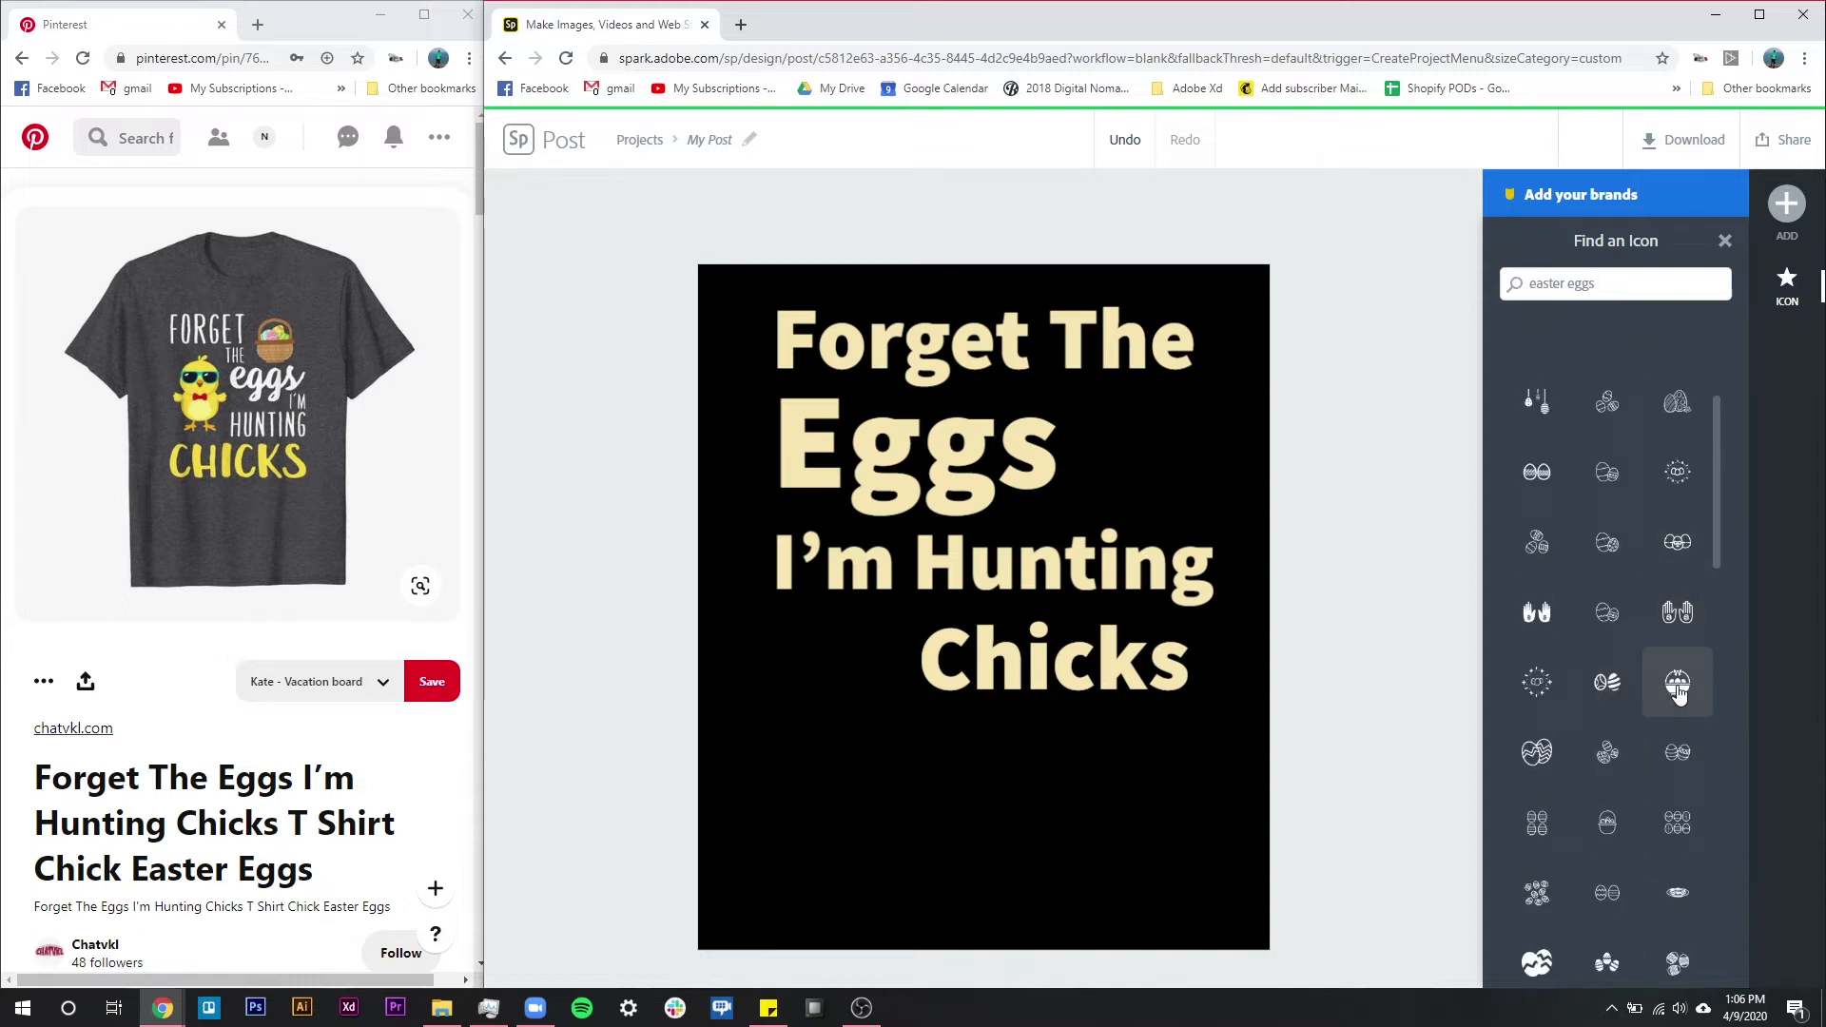
{"action": "left_click", "coordinate": [1678, 685]}
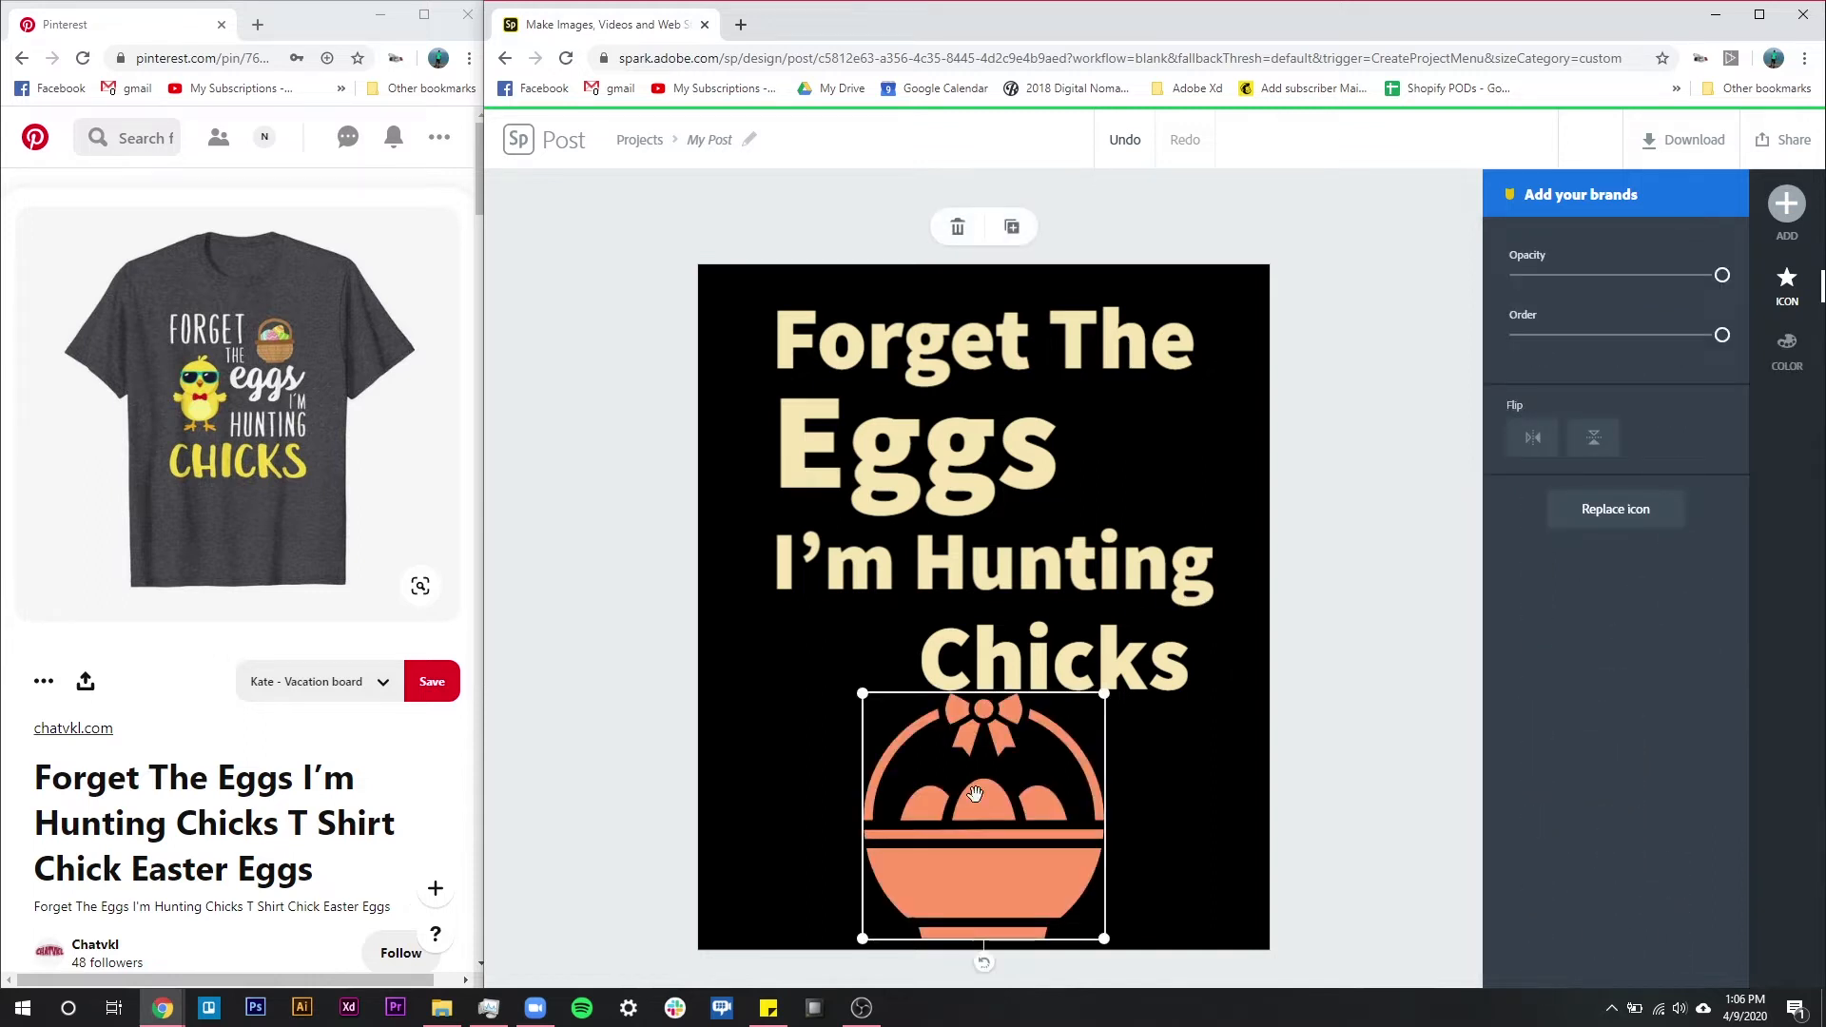
Shrink the egg basket icon and place it just right of "Eggs", between the "Forget The" and "I'm Hunting" lines.
{"action": "left_click_drag", "start_coordinate": [1106, 696], "coordinate": [1037, 762]}
{"action": "left_click_drag", "start_coordinate": [963, 893], "coordinate": [1149, 491]}
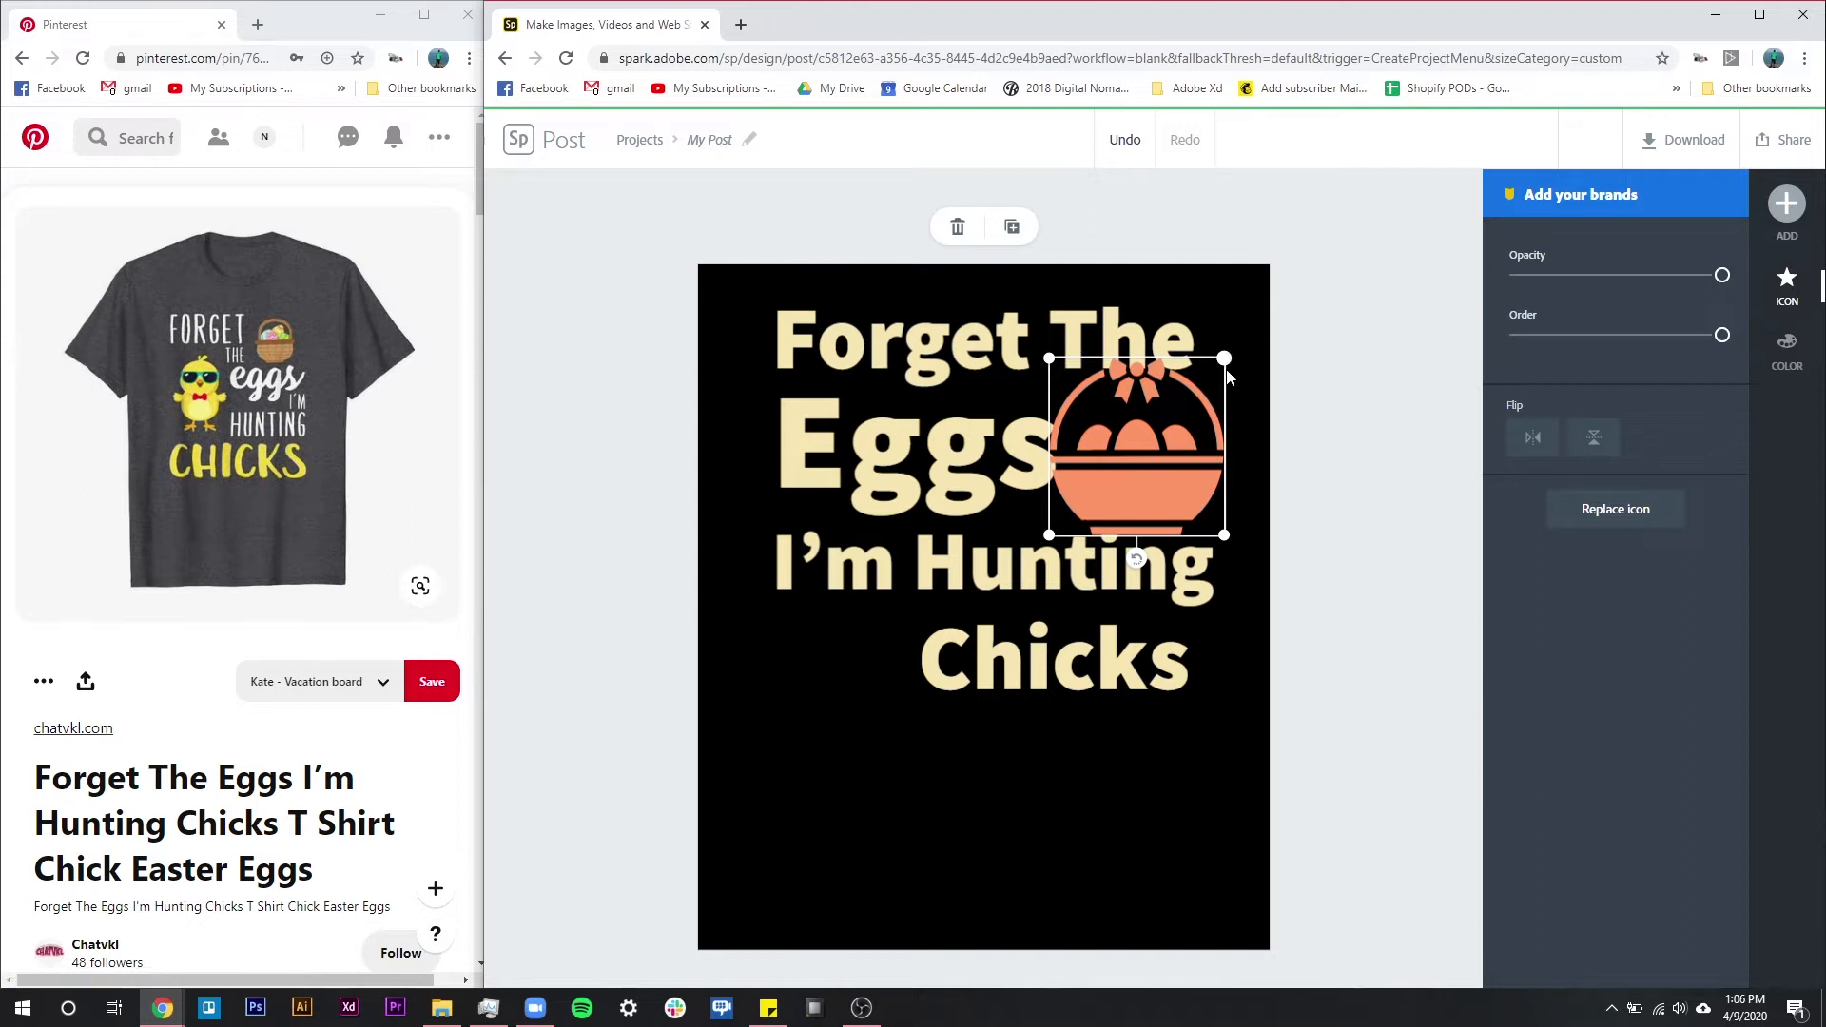
{"action": "left_click_drag", "start_coordinate": [1224, 360], "coordinate": [1193, 392]}
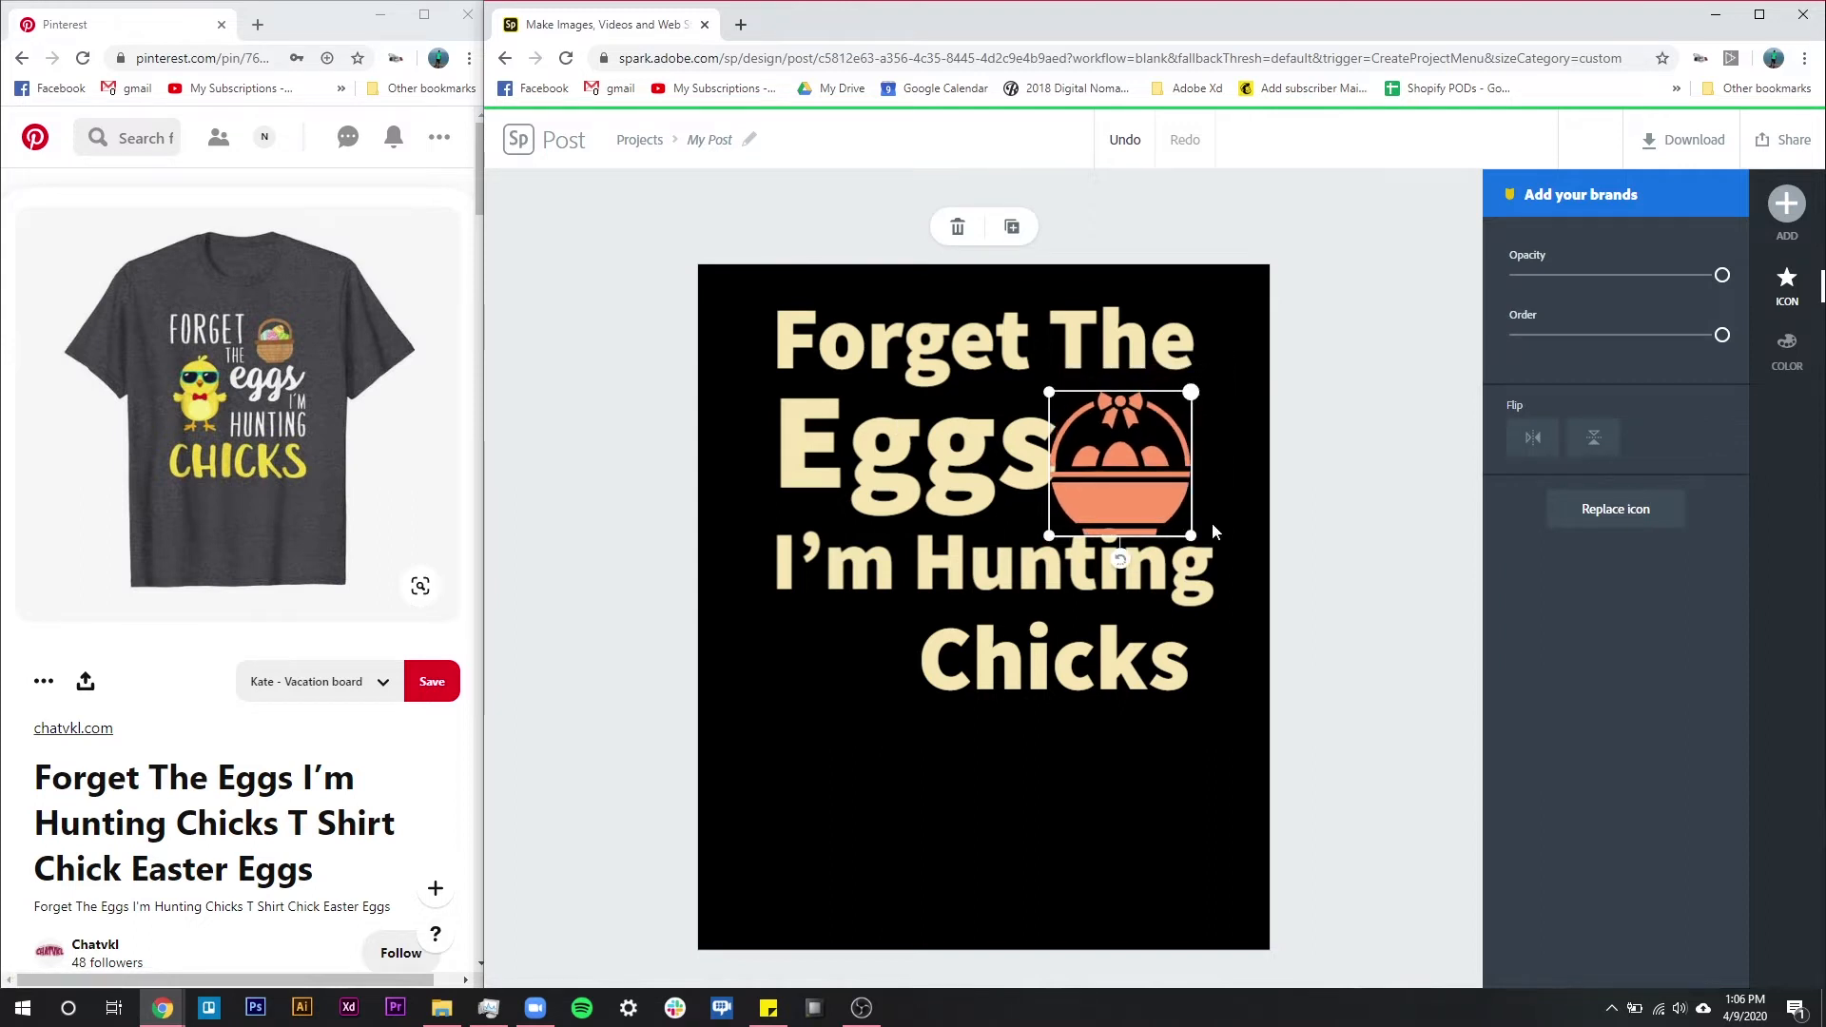
{"action": "left_click_drag", "start_coordinate": [1191, 547], "coordinate": [1148, 483]}
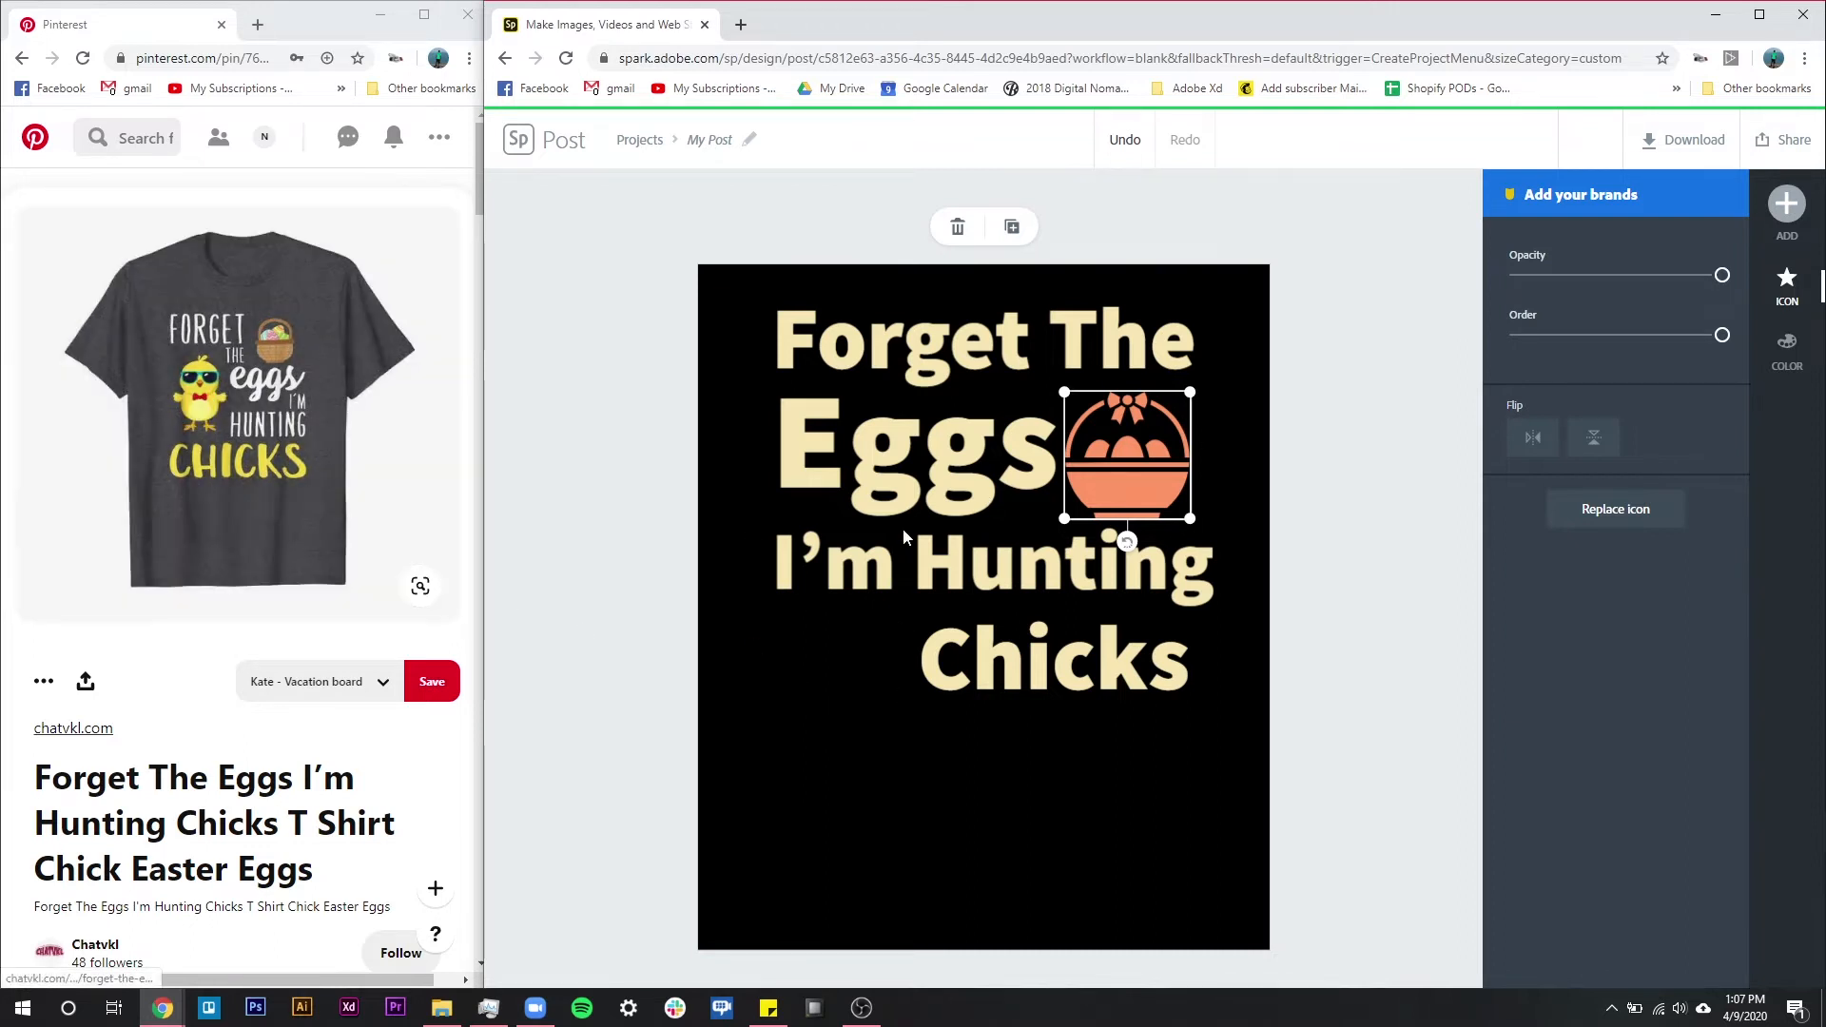
{"action": "left_click", "coordinate": [1449, 396]}
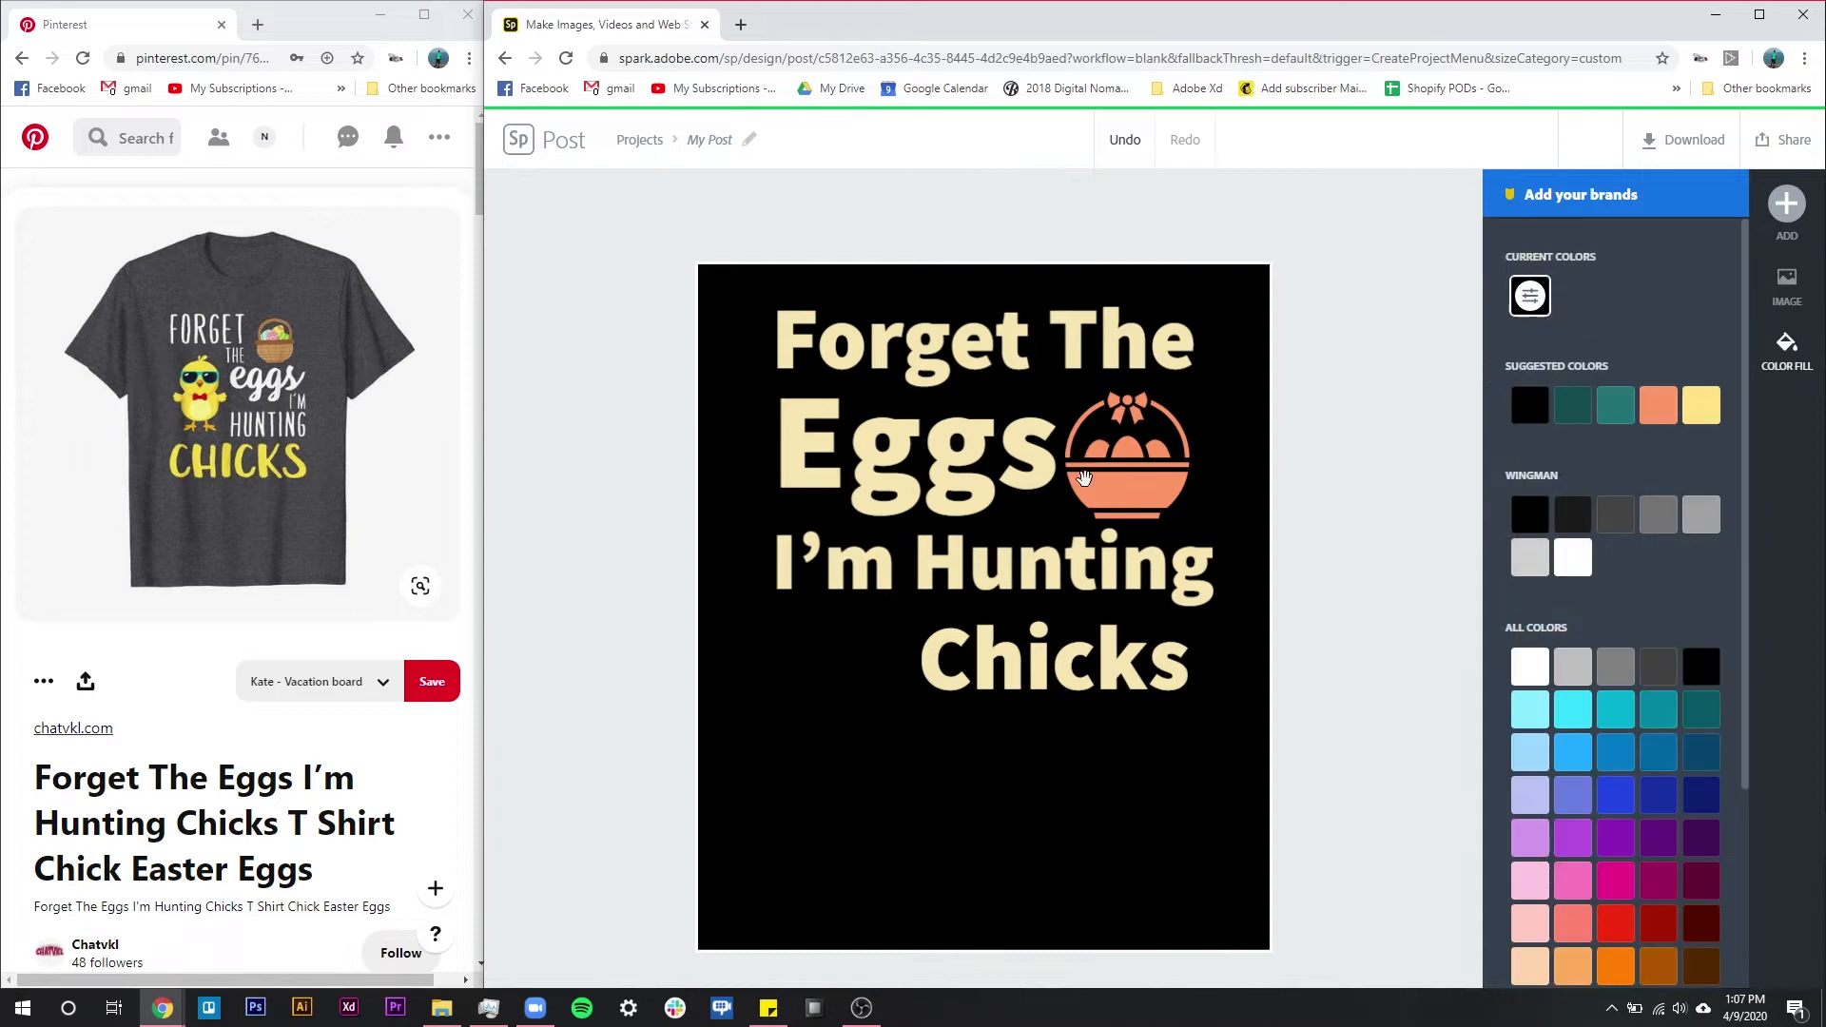
Search the icon library for "chick" and add the solid front-facing chick with spread wings.
{"action": "left_click", "coordinate": [1786, 203]}
{"action": "left_click", "coordinate": [1647, 217]}
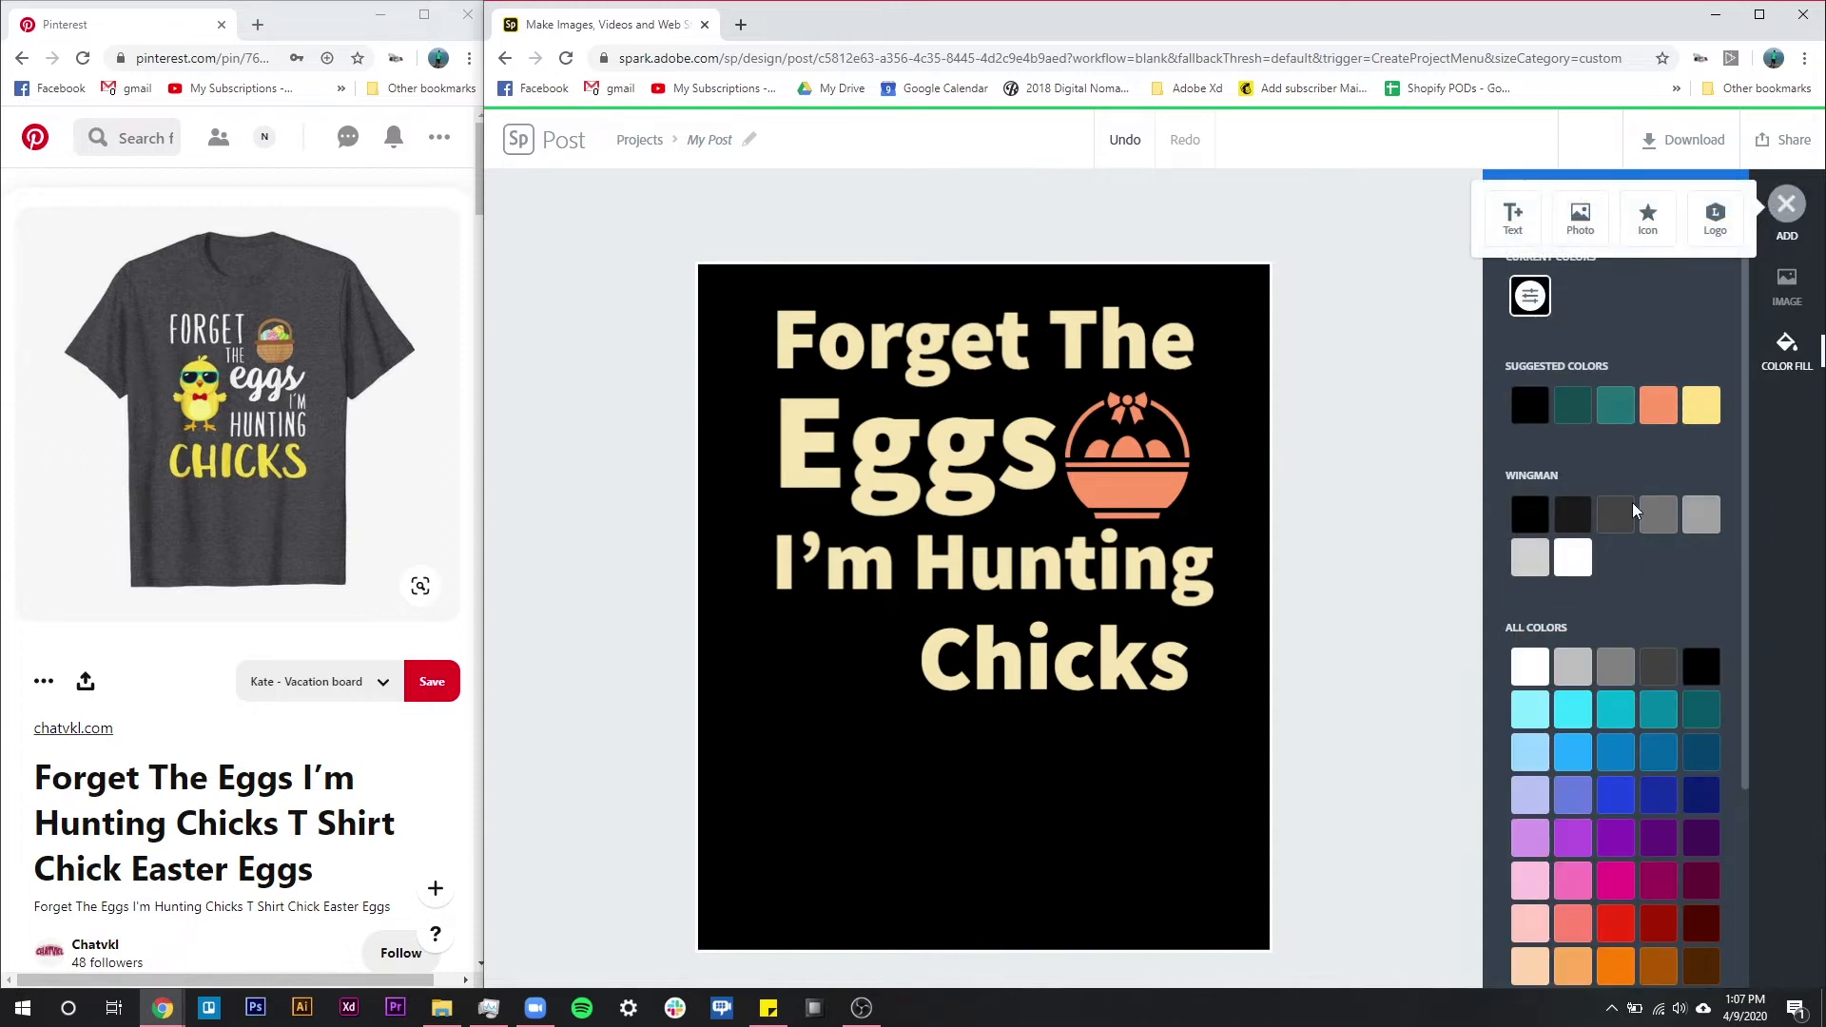
{"action": "left_click_drag", "start_coordinate": [1633, 284], "coordinate": [1496, 288]}
{"action": "type", "text": "chick"}
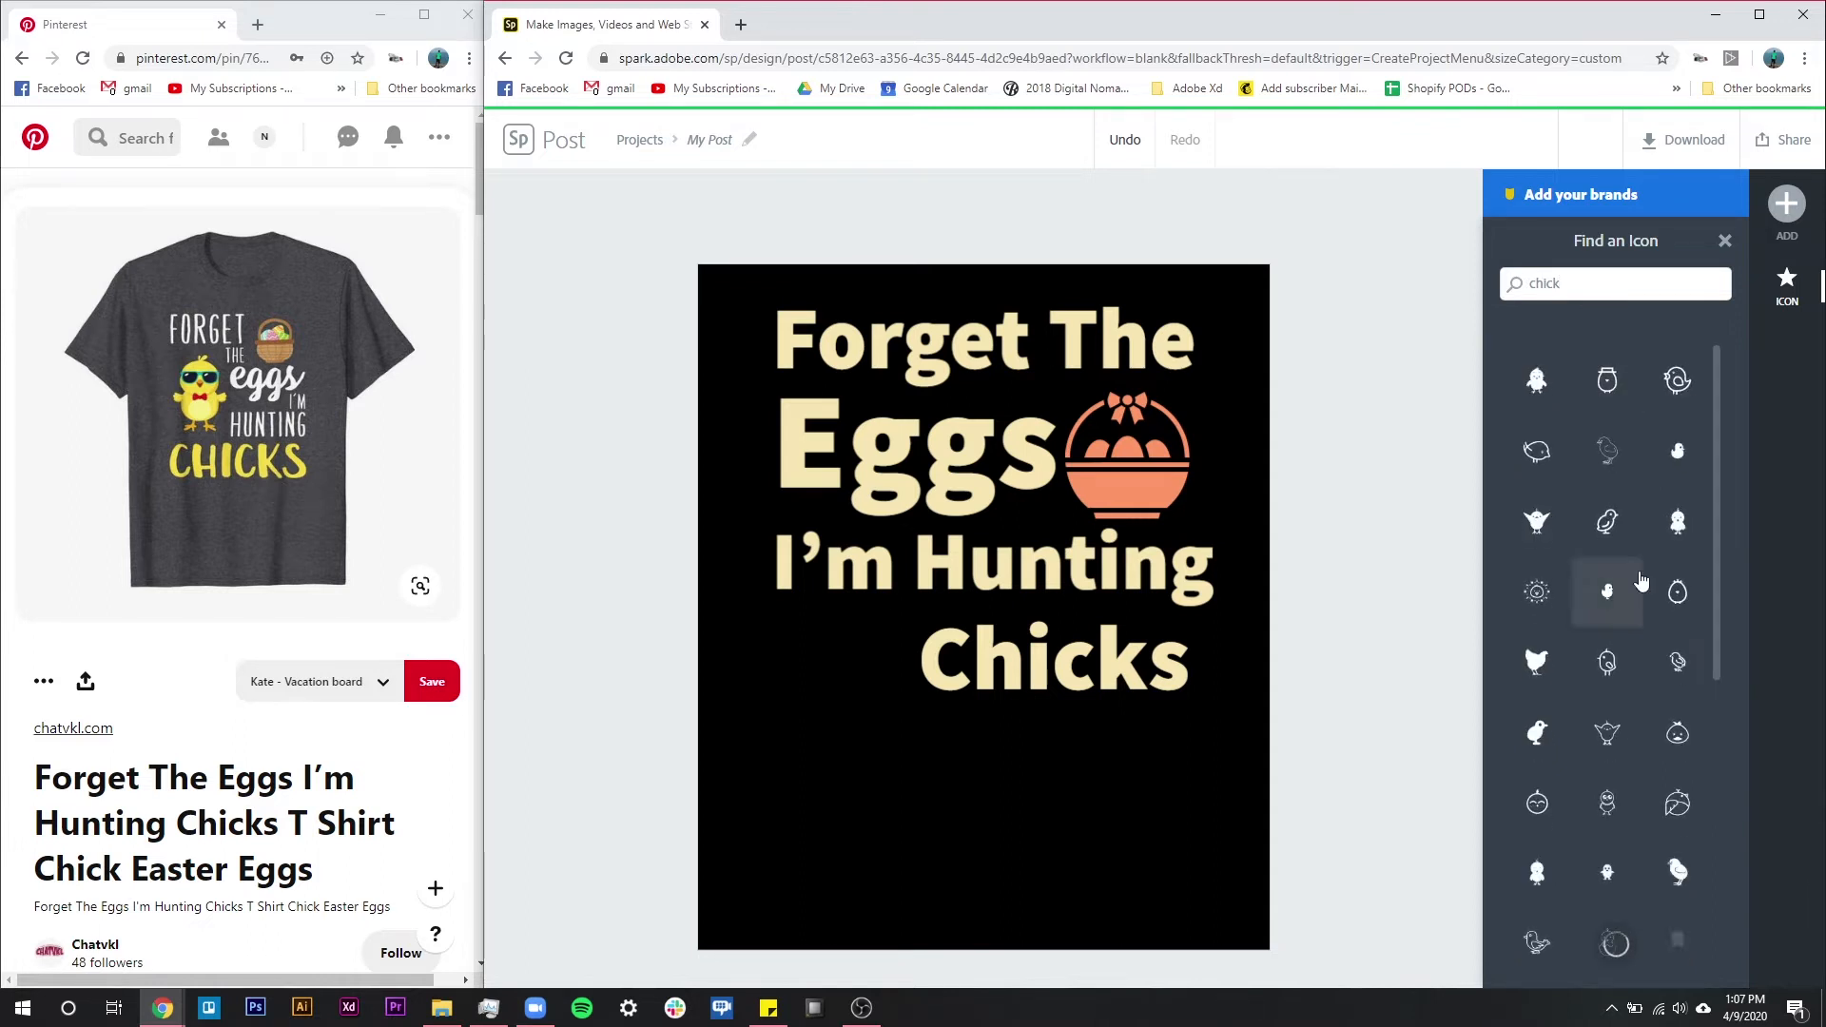
{"action": "left_click", "coordinate": [1540, 383]}
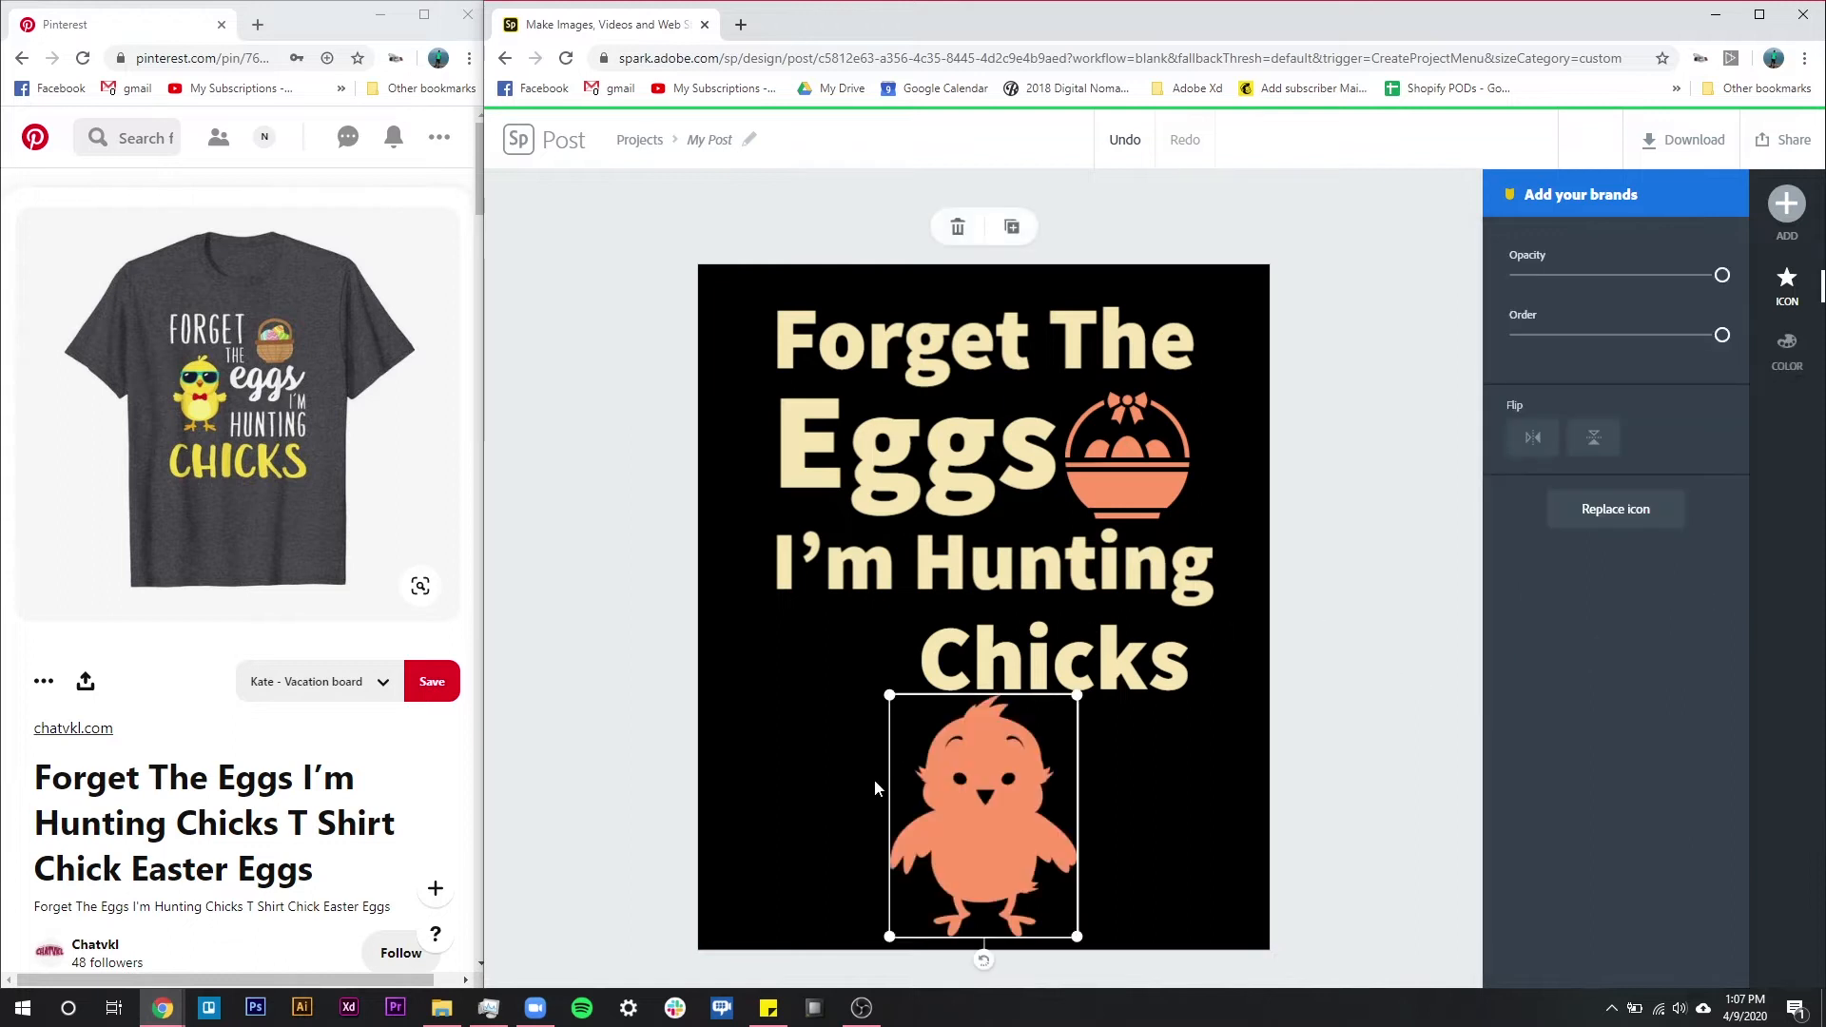
Shrink the chick icon and place it beneath "I'm Hunting", left of the word "Chicks".
{"action": "left_click_drag", "start_coordinate": [993, 797], "coordinate": [719, 609]}
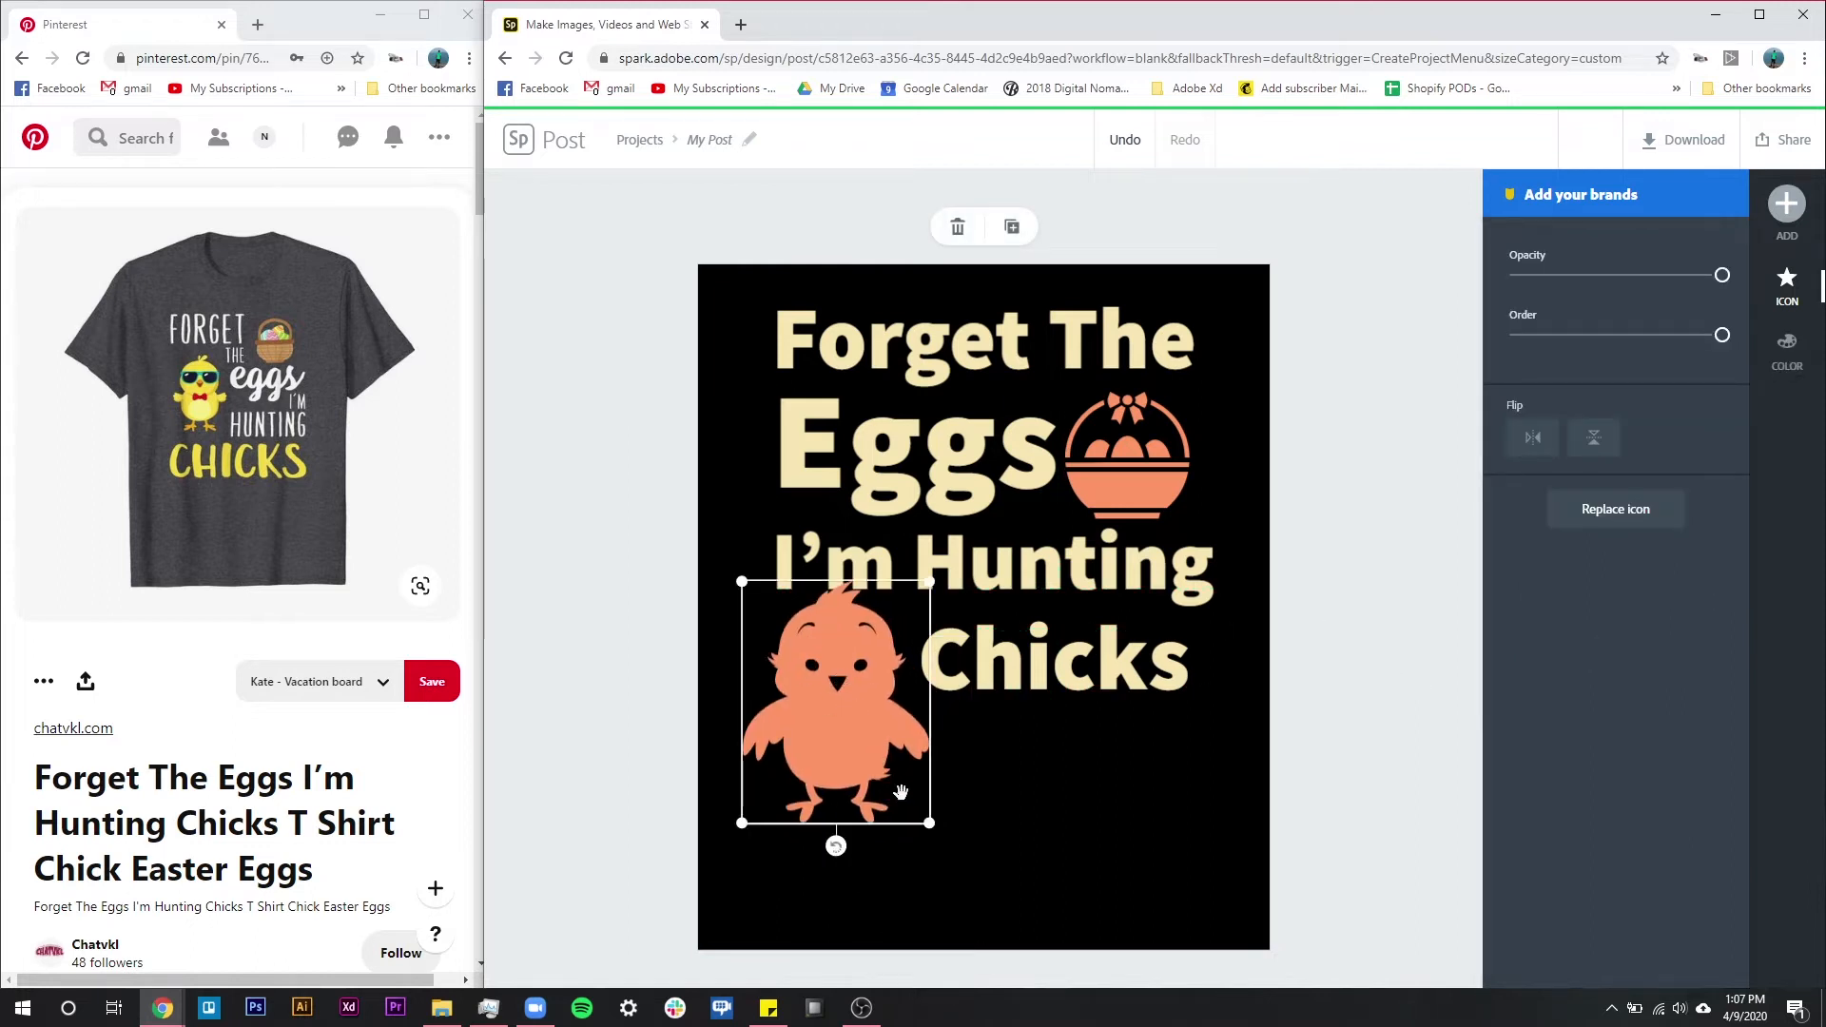
{"action": "left_click_drag", "start_coordinate": [930, 822], "coordinate": [839, 703]}
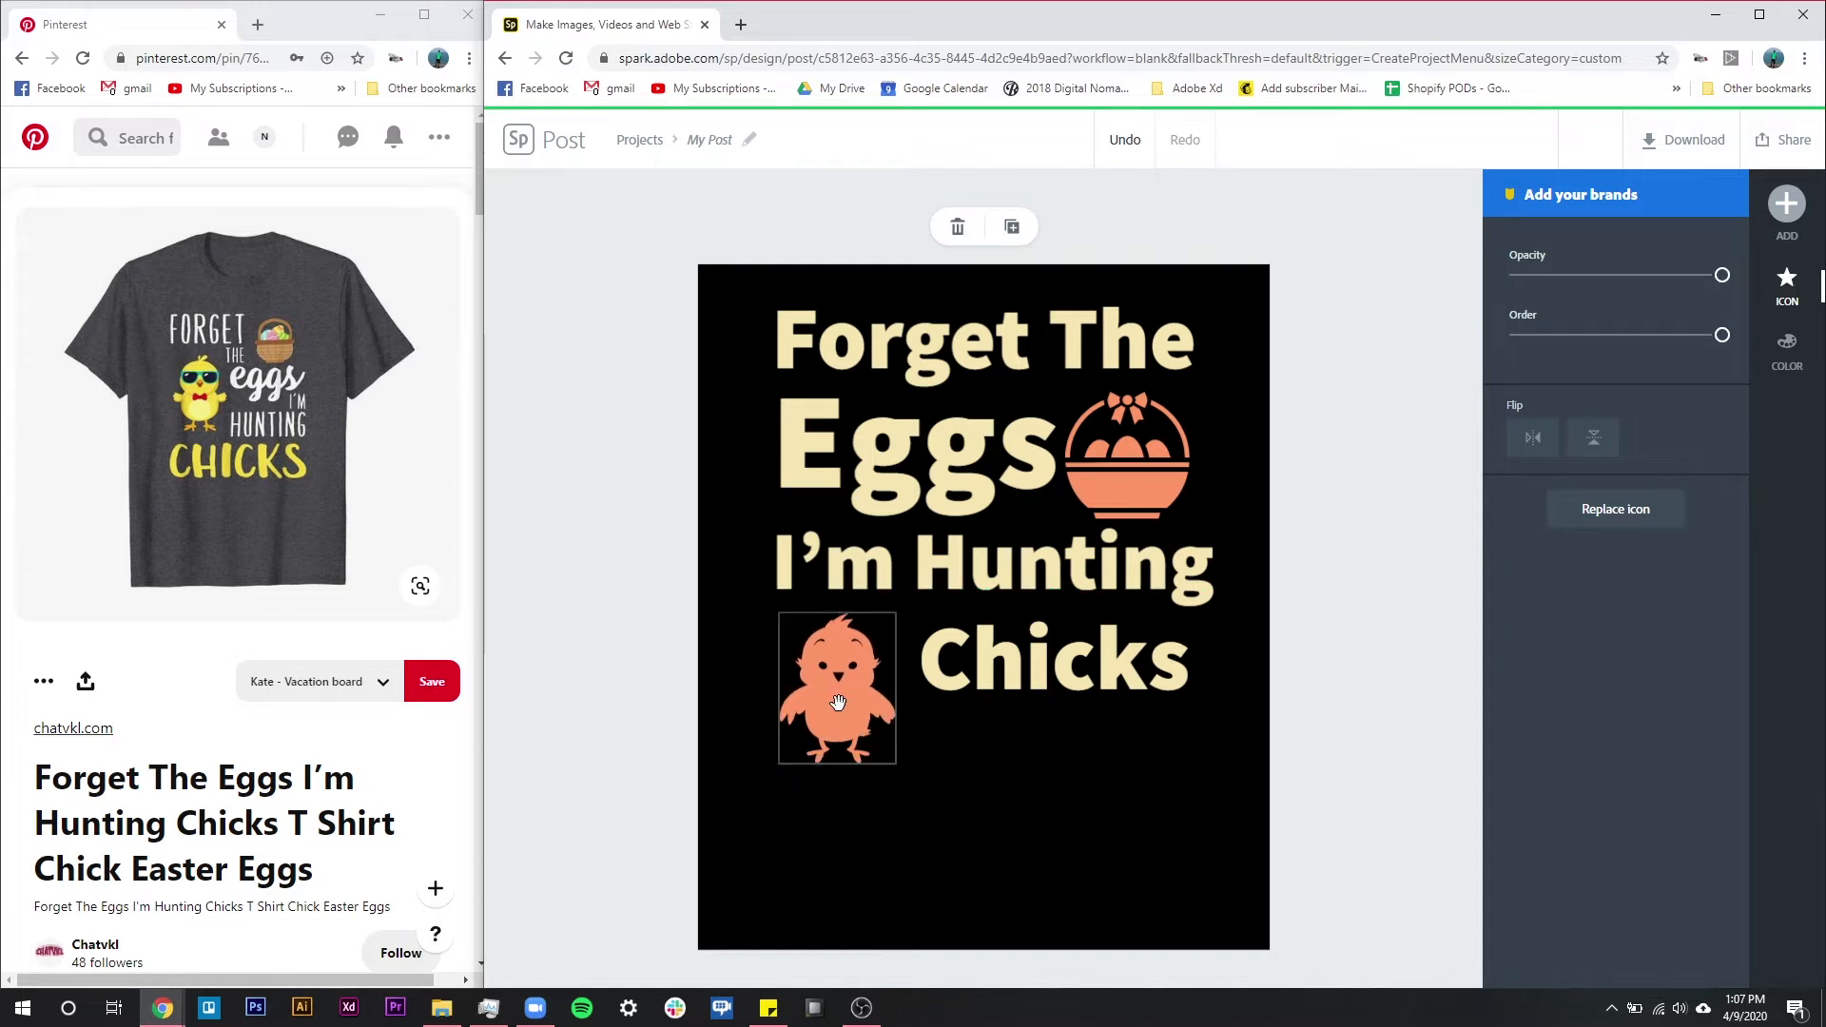
{"action": "left_click", "coordinate": [990, 797]}
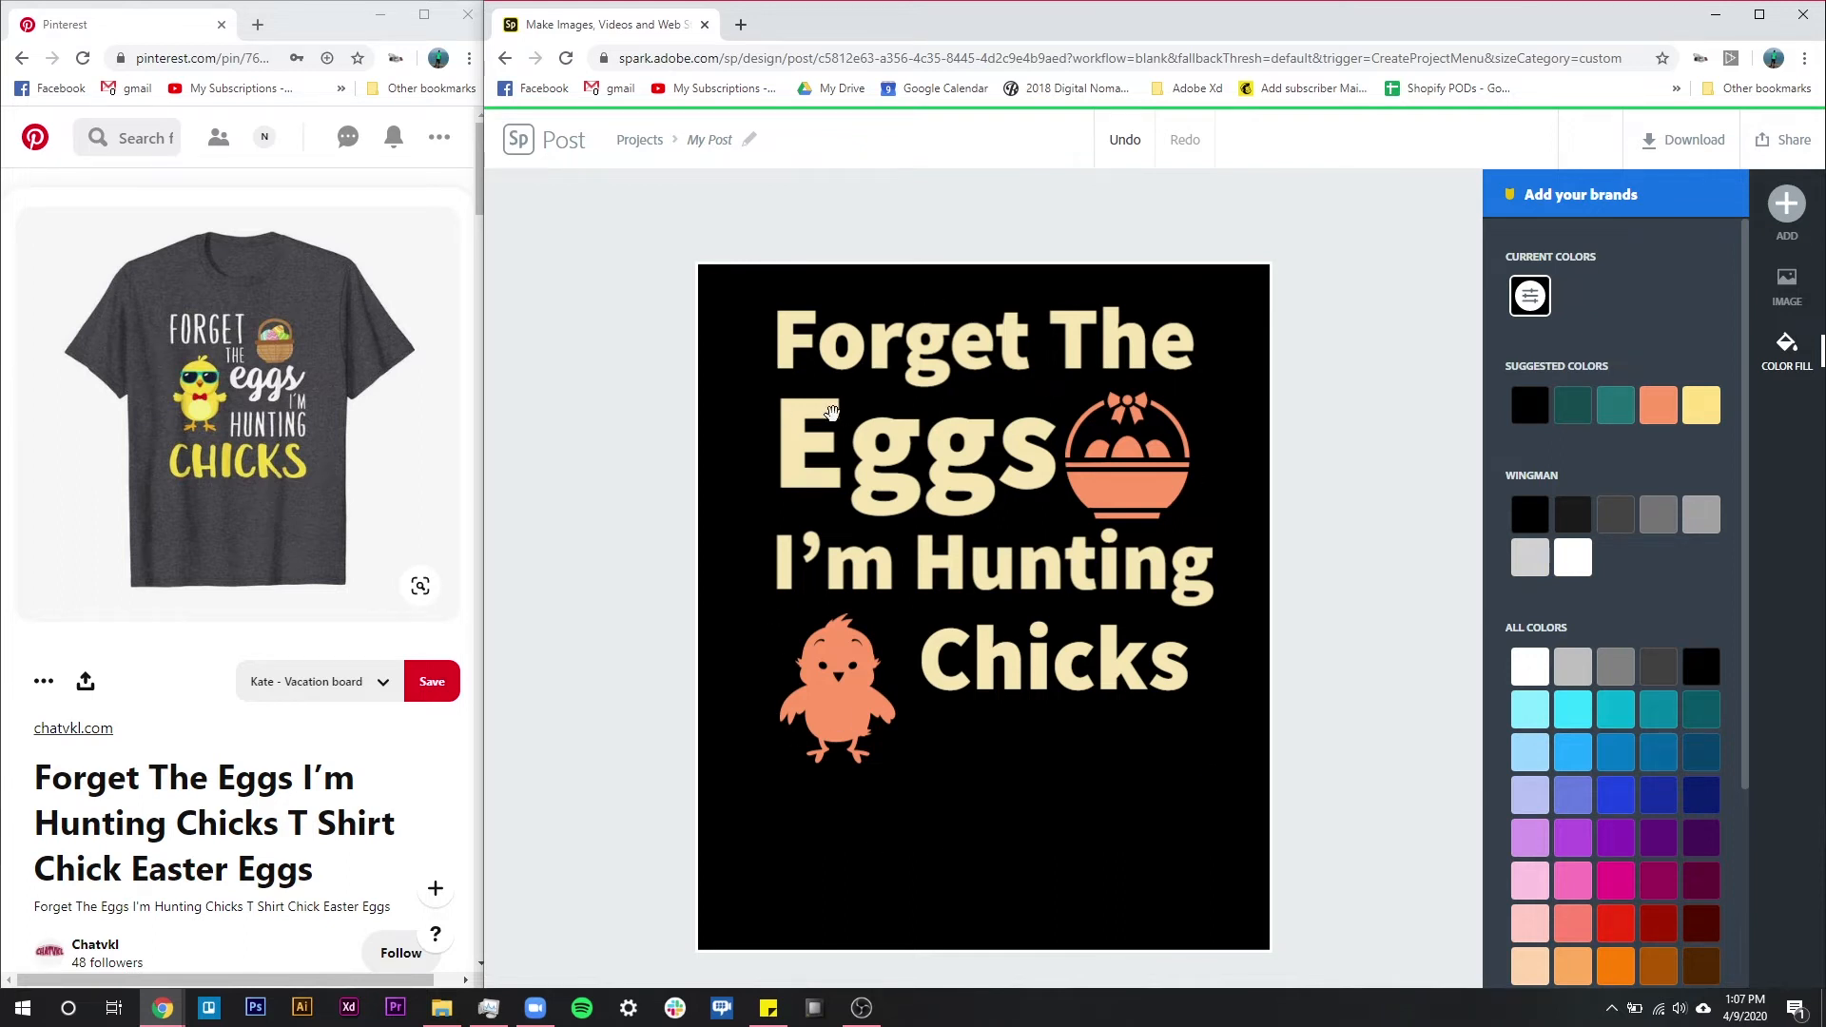
{"action": "mouse_move", "coordinate": [865, 437]}
{"action": "left_mouse_down"}
{"action": "mouse_move", "coordinate": [831, 441]}
{"action": "mouse_move", "coordinate": [865, 447]}
{"action": "left_mouse_up"}
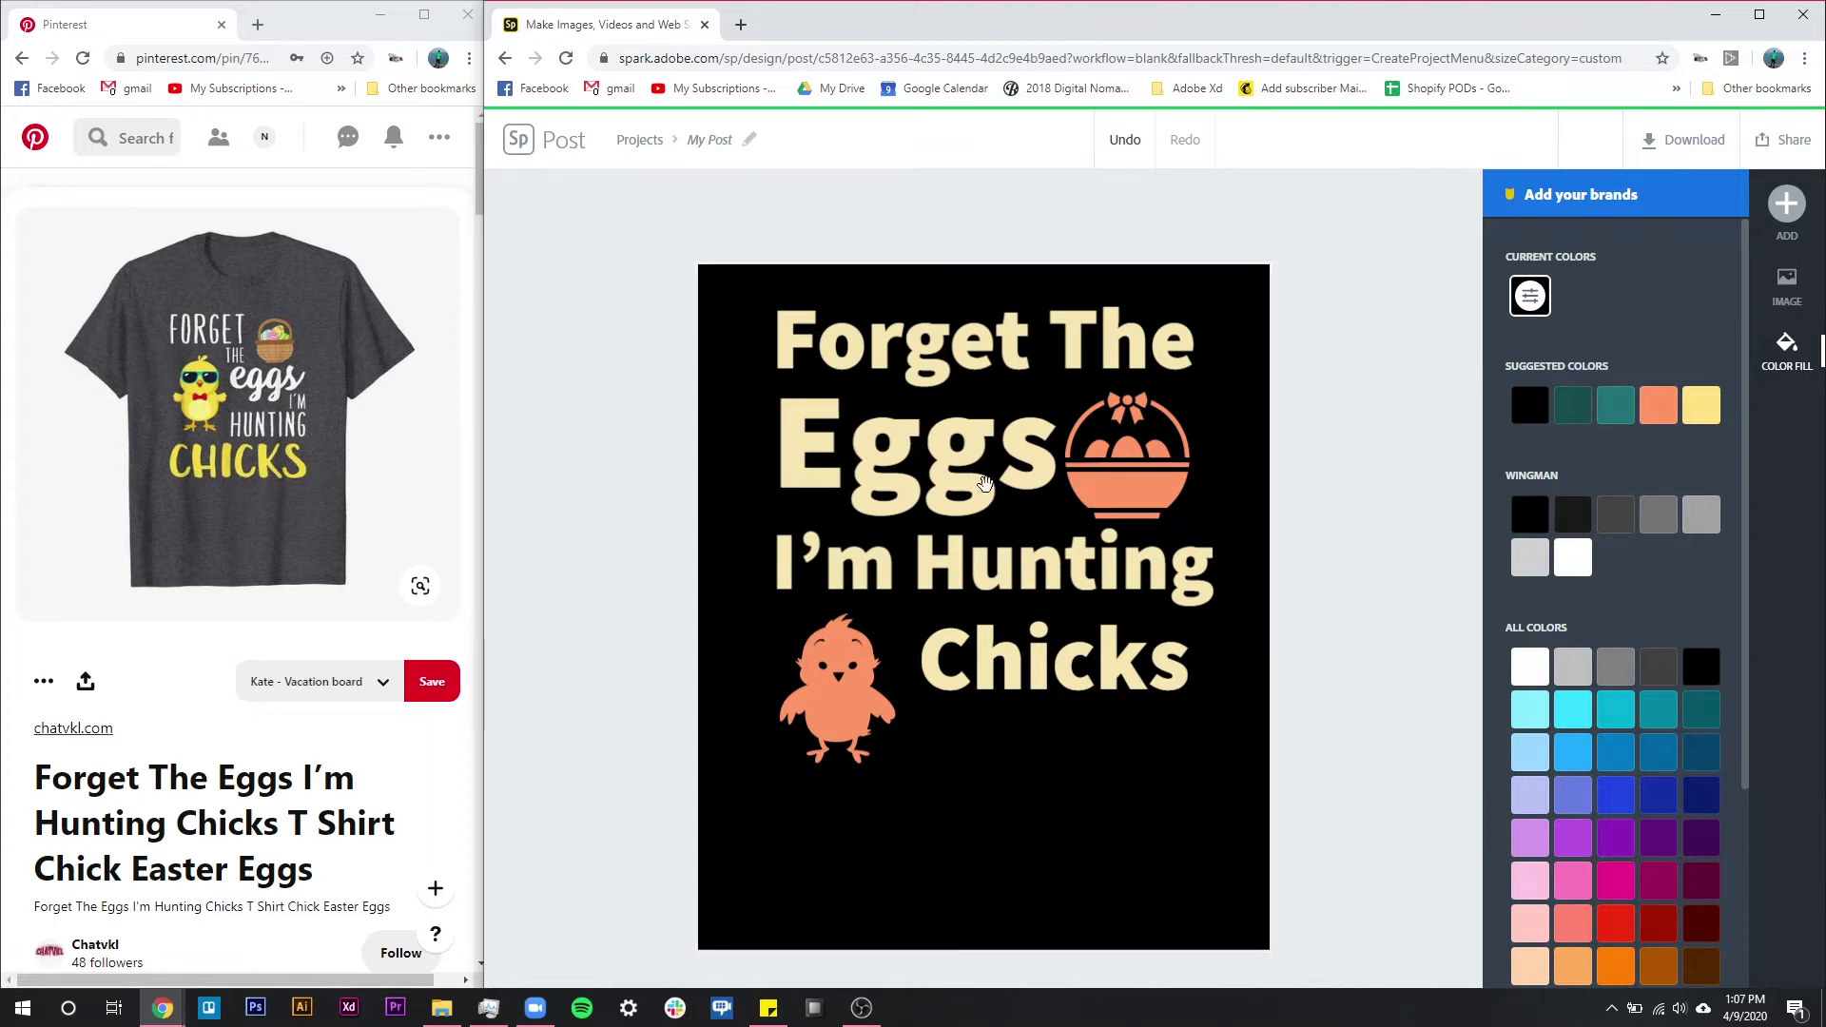
Search the icon library for "rectangle" and add a solid wide rectangle to the canvas.
{"action": "left_click", "coordinate": [1787, 204]}
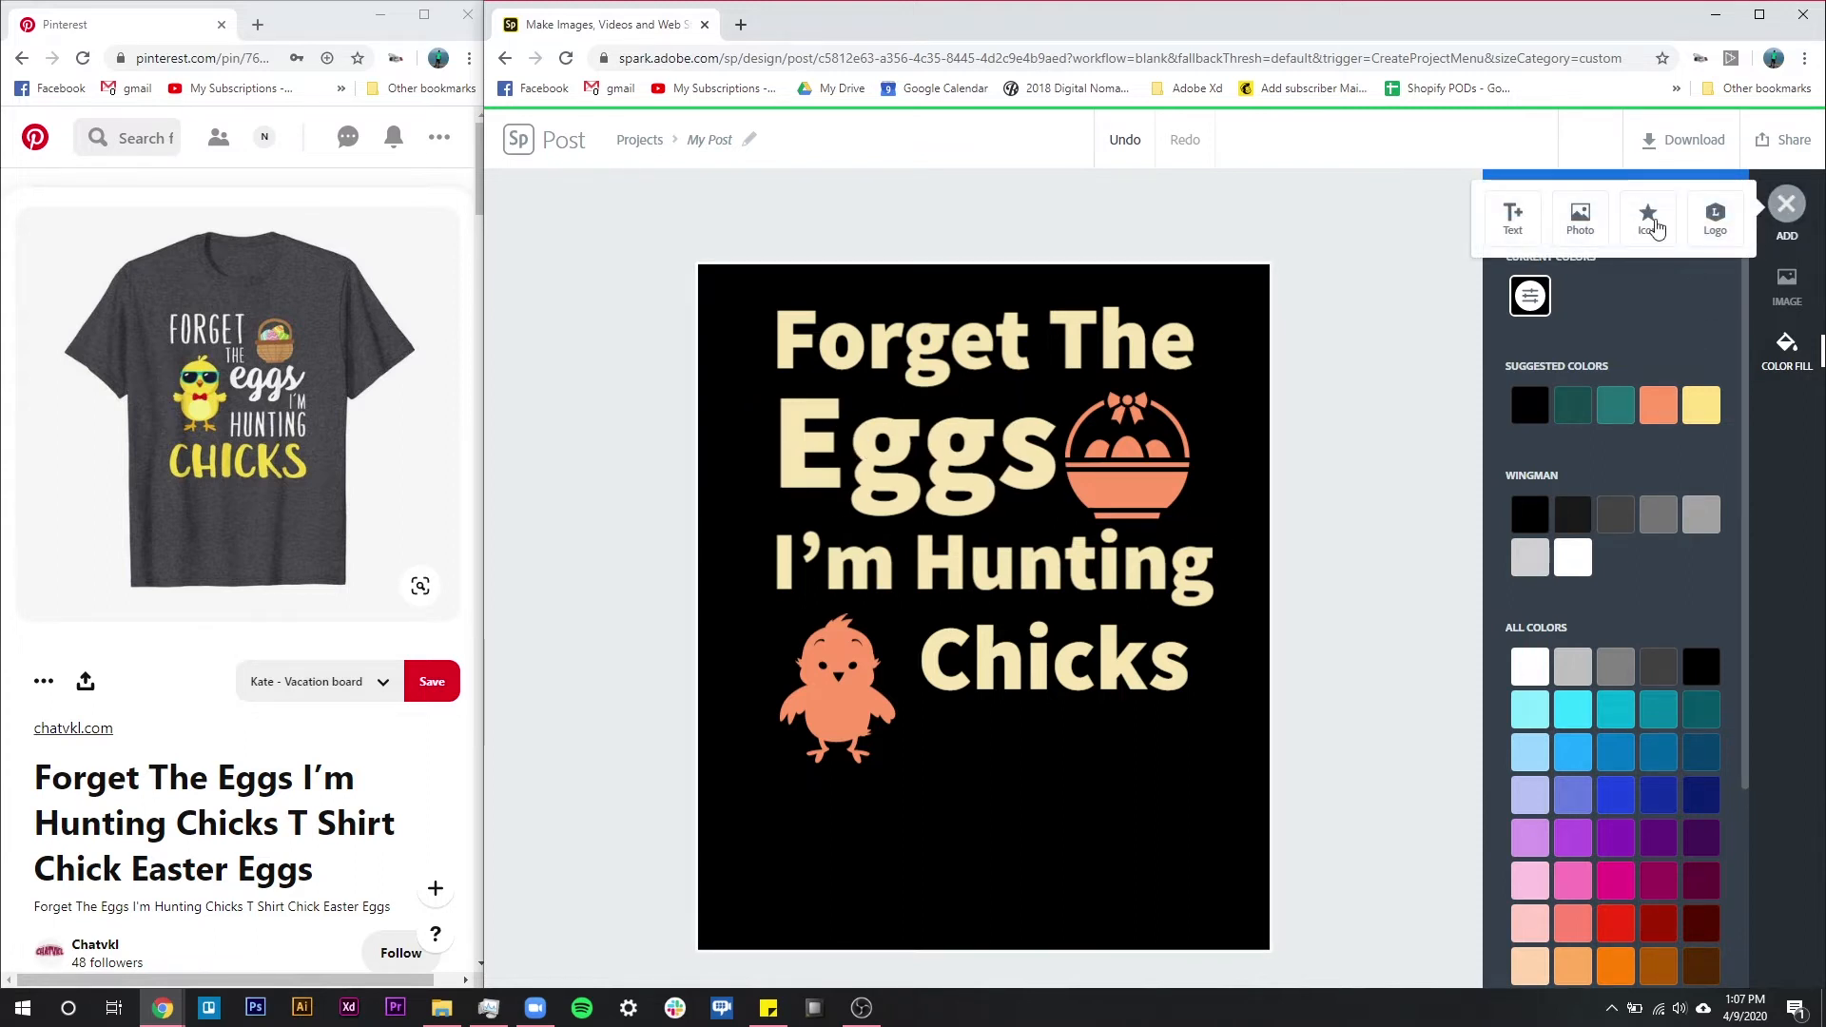
{"action": "left_click", "coordinate": [1649, 219]}
{"action": "type", "text": "chick"}
{"action": "left_click_drag", "start_coordinate": [1603, 283], "coordinate": [1467, 283]}
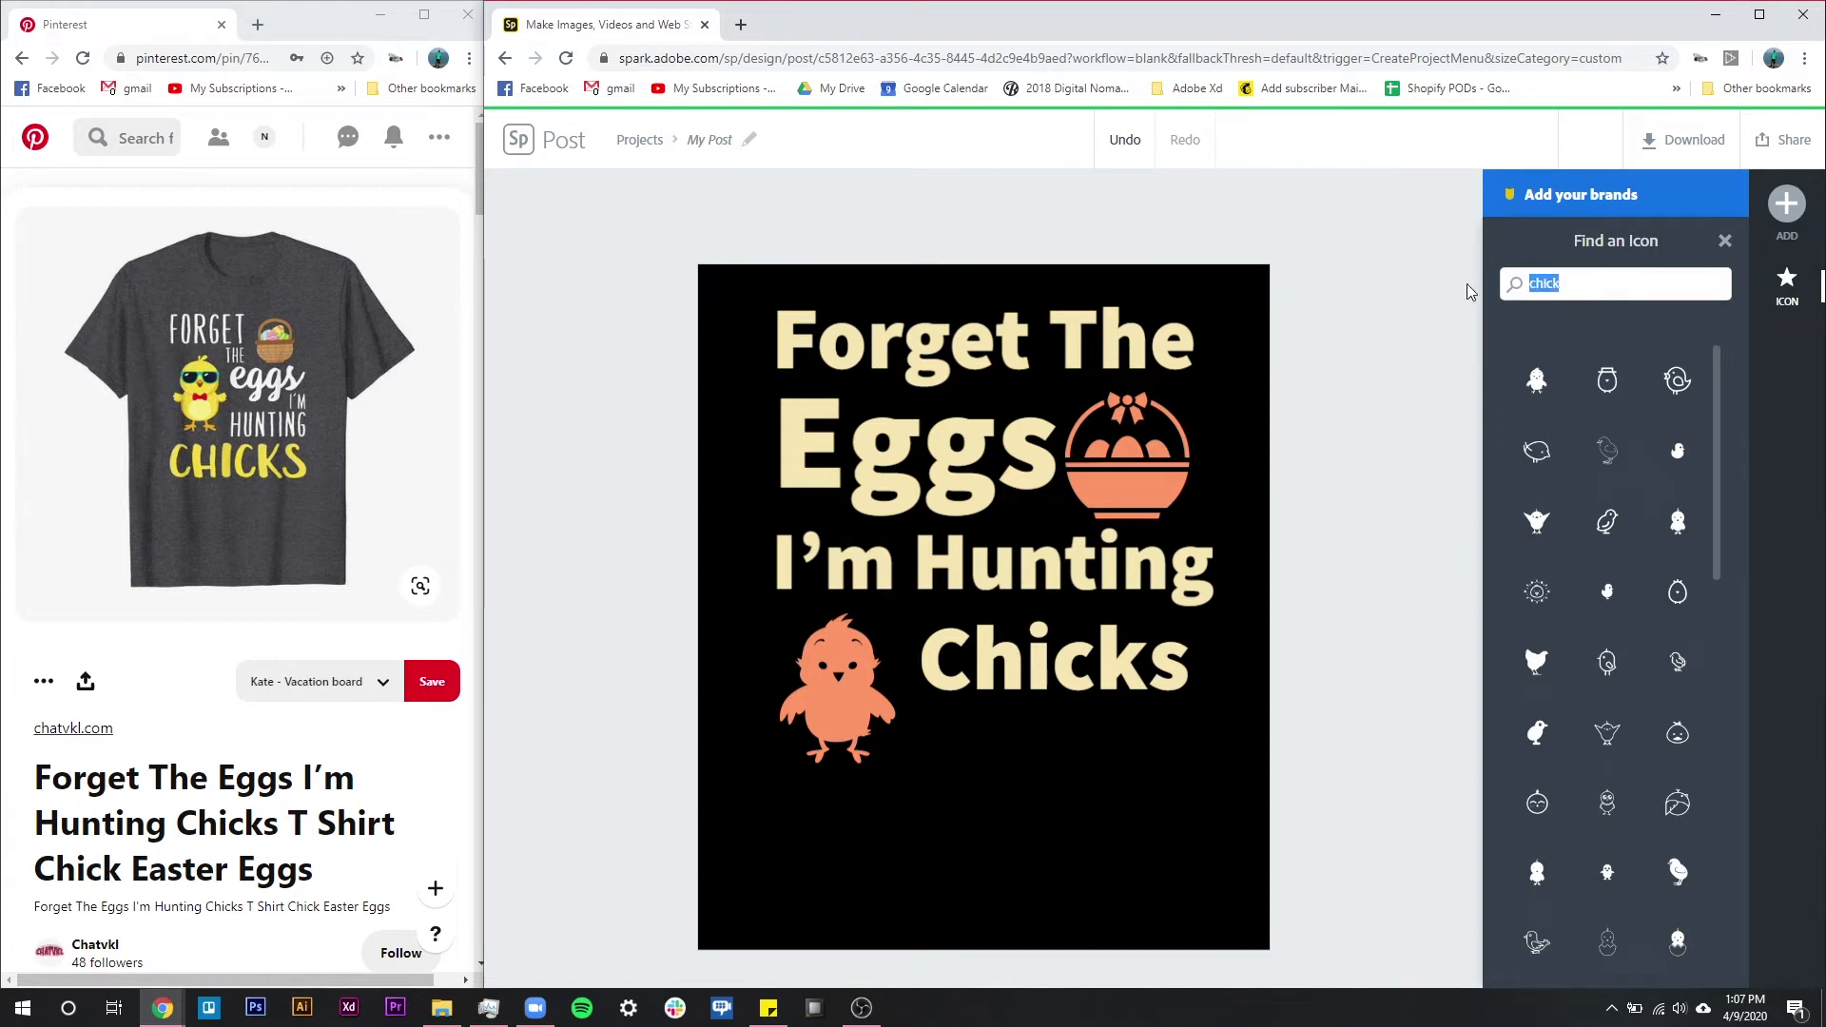
{"action": "type", "text": "retangle"}
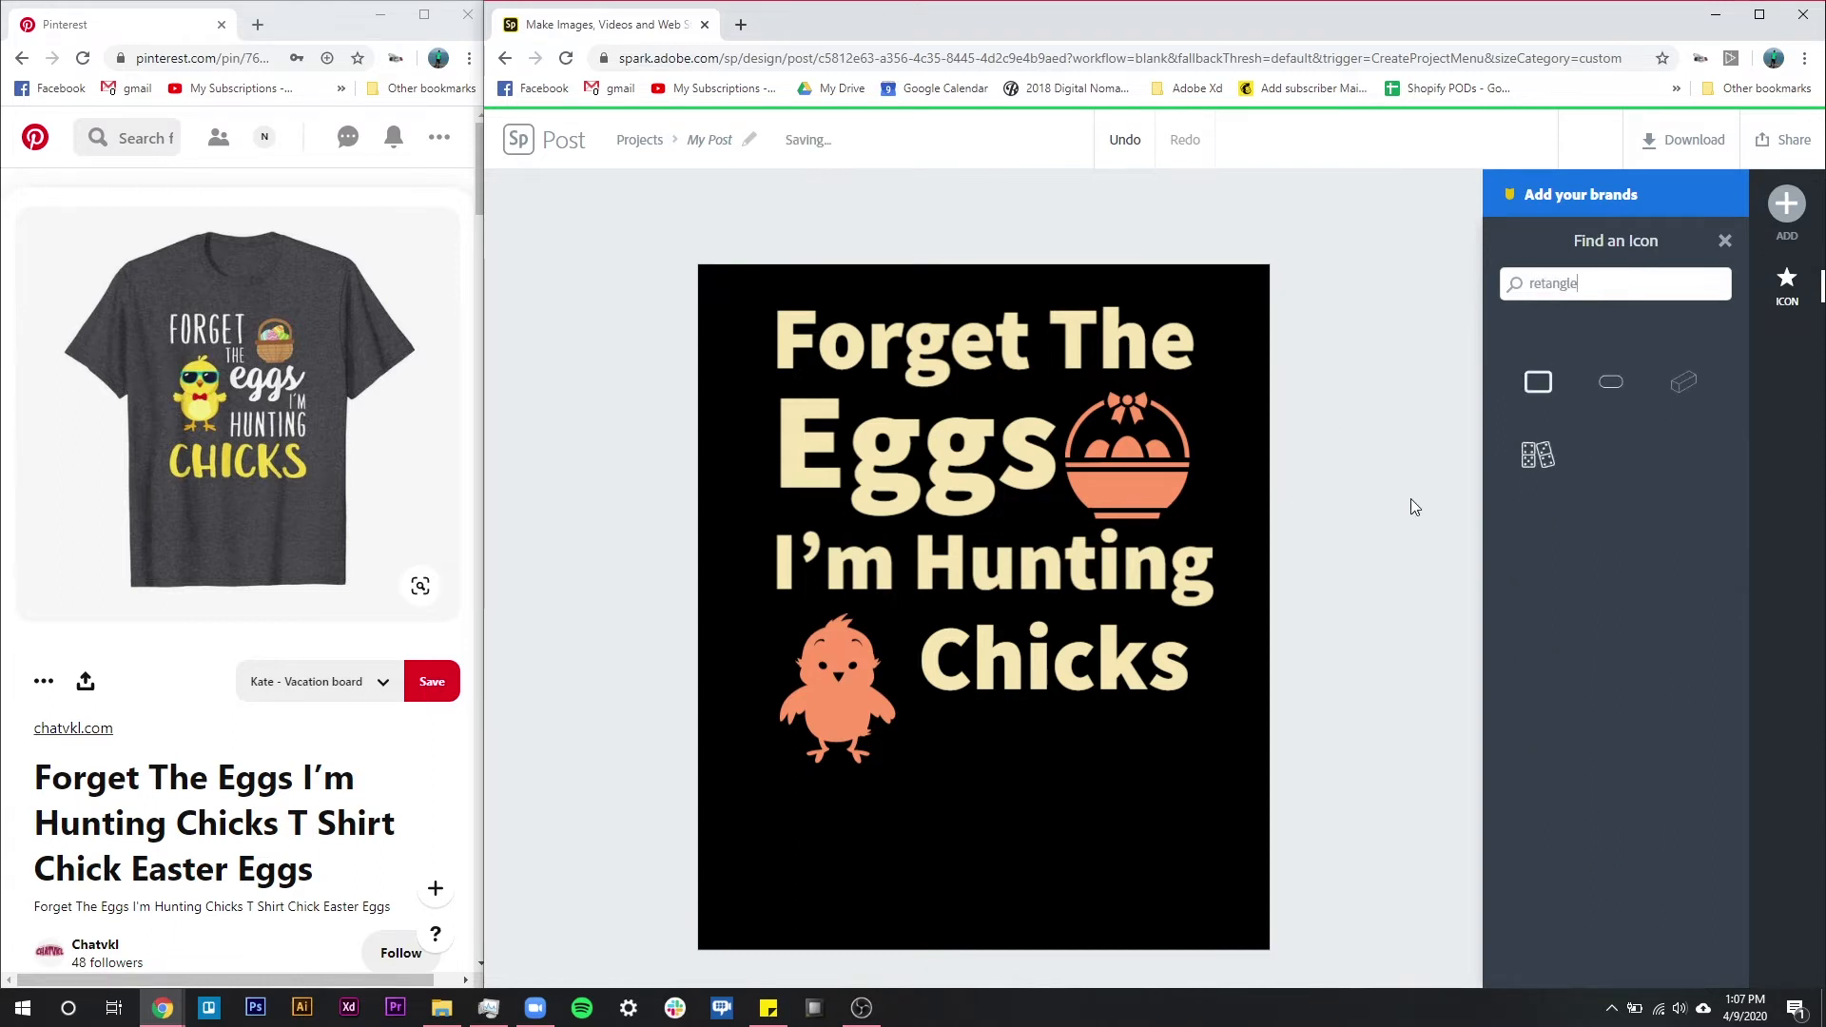
{"action": "left_click_drag", "start_coordinate": [1601, 286], "coordinate": [1511, 289]}
{"action": "type", "text": "rectangle"}
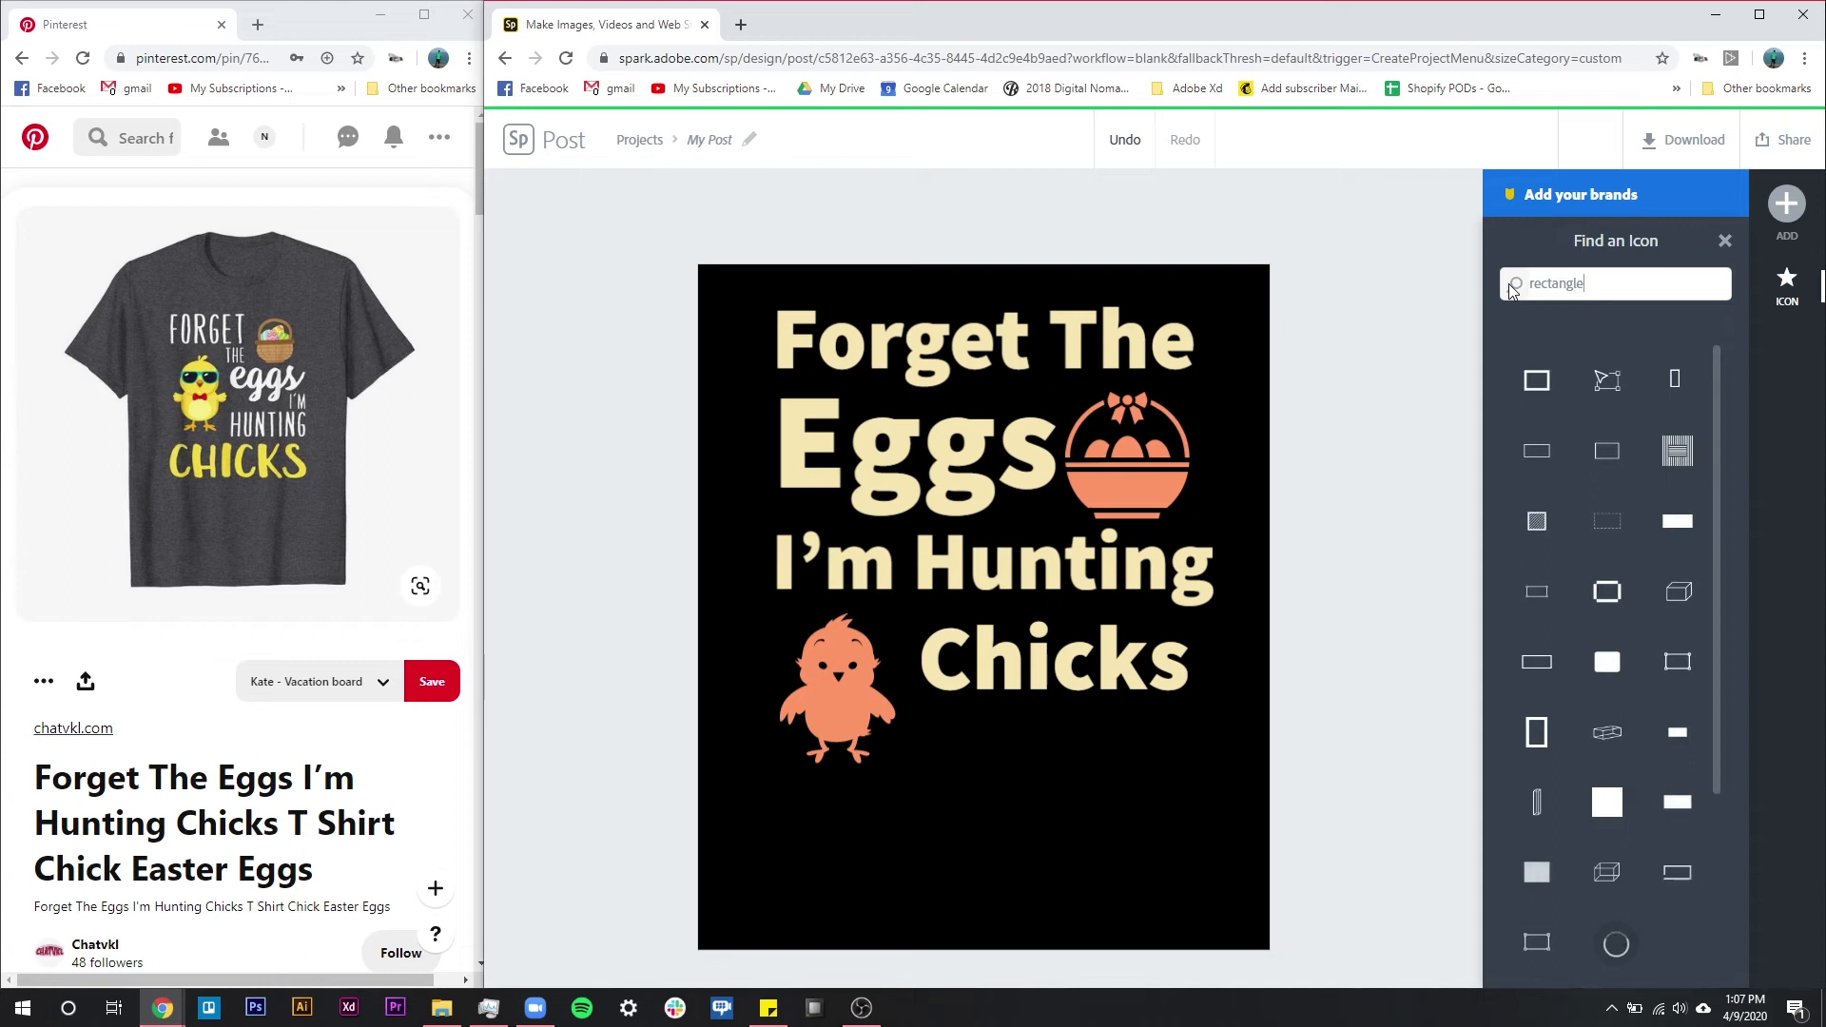
{"action": "left_click", "coordinate": [1645, 550]}
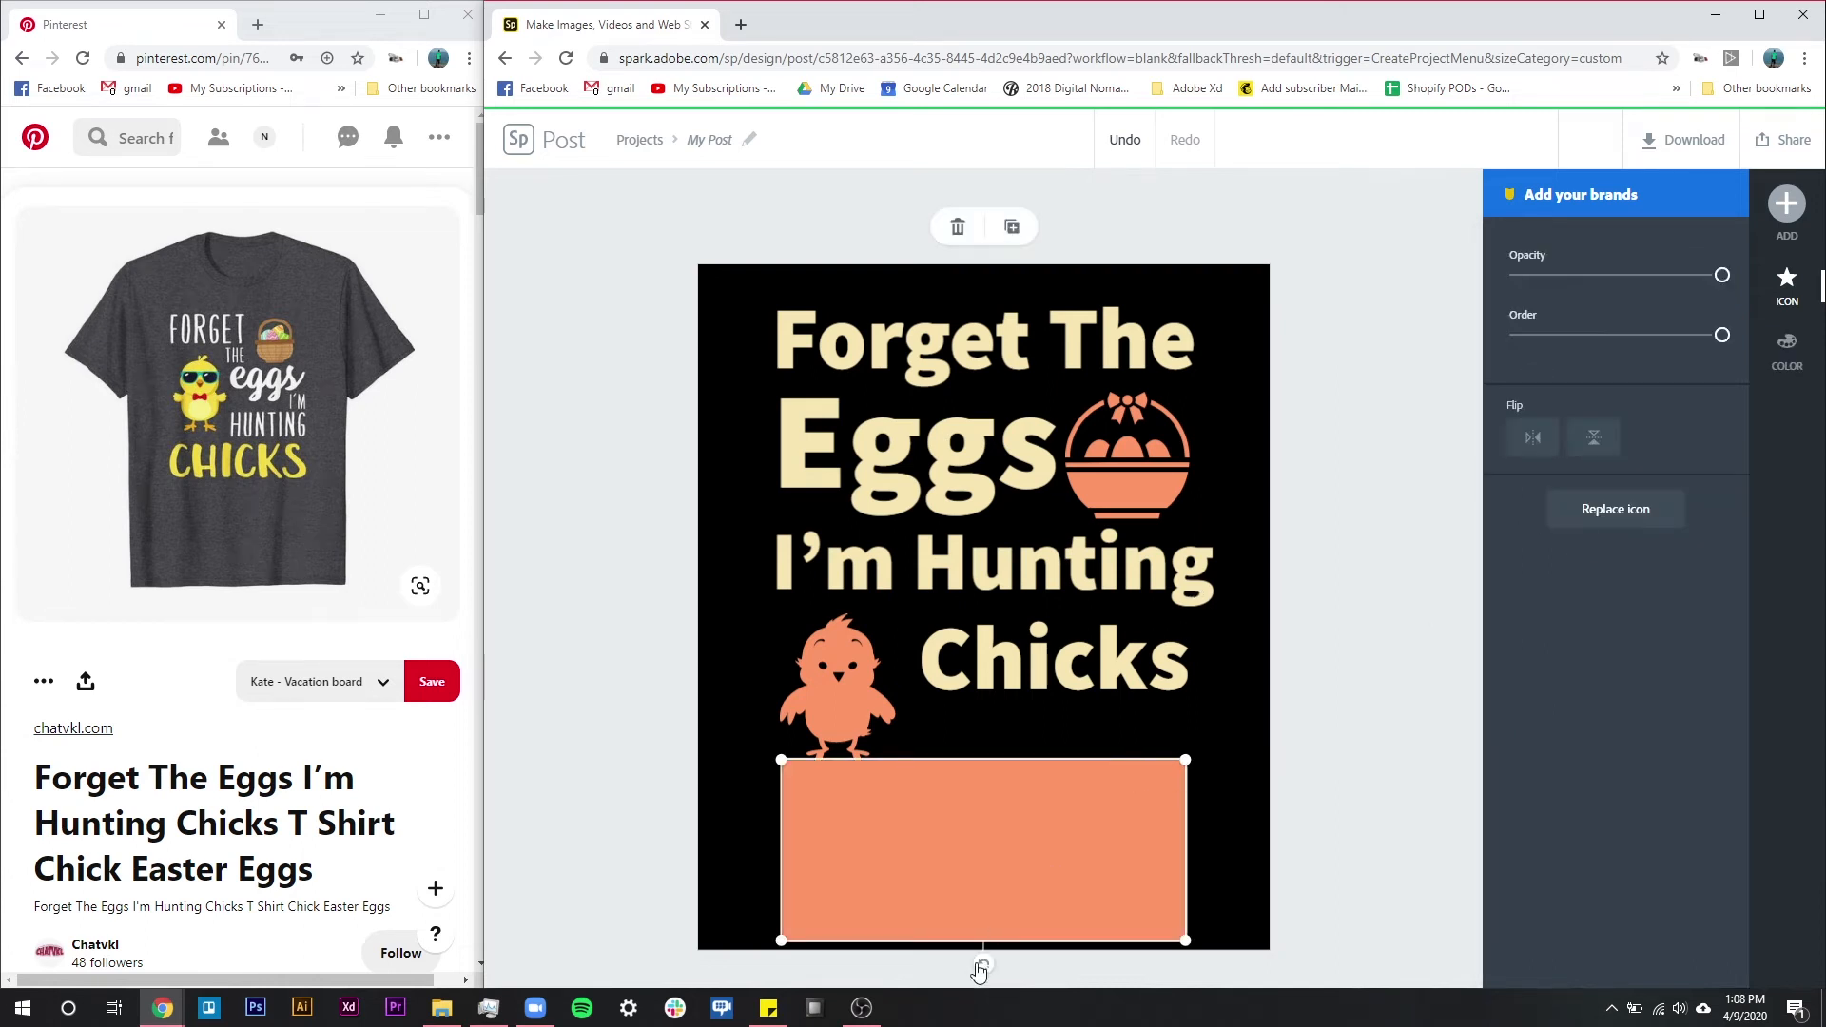
Rotate the rectangle upright, enlarge it to span the width of the lettering, and send it behind all text and icons.
{"action": "left_click_drag", "start_coordinate": [980, 967], "coordinate": [1166, 875]}
{"action": "left_click_drag", "start_coordinate": [802, 270], "coordinate": [840, 255]}
{"action": "left_click_drag", "start_coordinate": [914, 467], "coordinate": [1302, 928]}
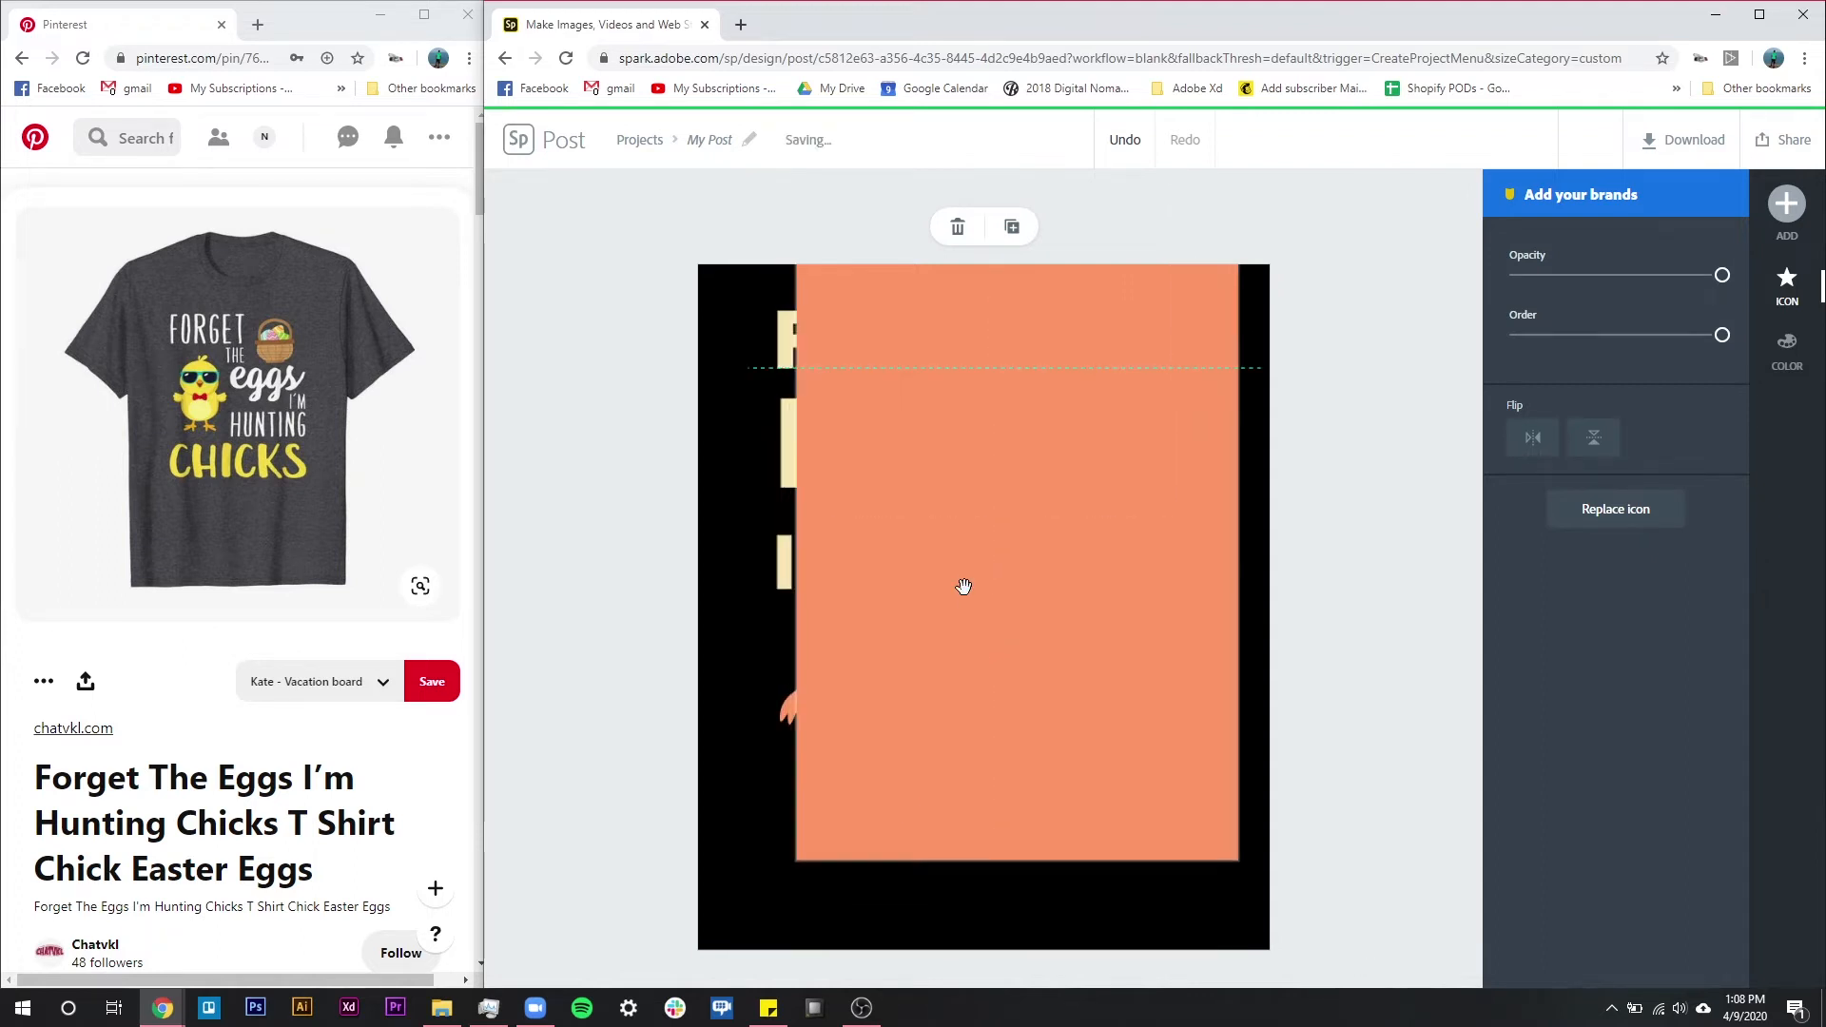
{"action": "left_click_drag", "start_coordinate": [930, 581], "coordinate": [1028, 559]}
{"action": "left_click_drag", "start_coordinate": [1723, 337], "coordinate": [1516, 335]}
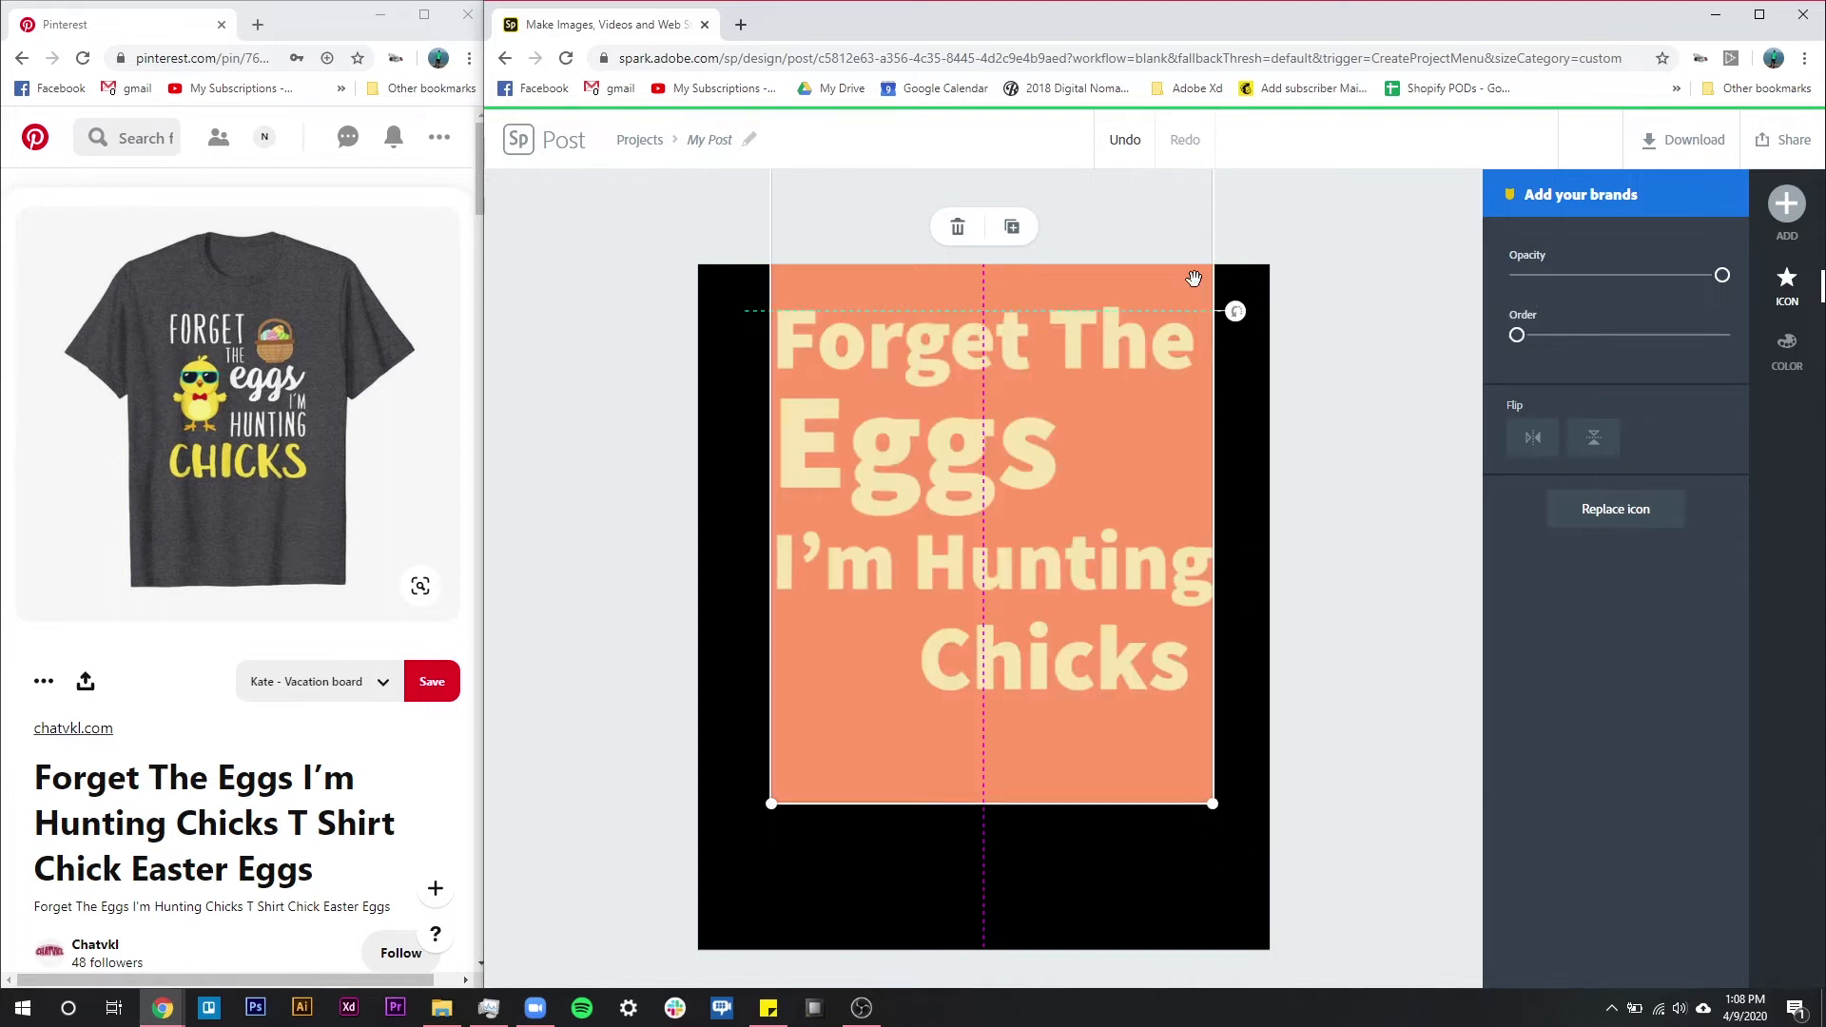
Recolour the backing rectangle magenta and lower its opacity to 23%.
{"action": "left_click", "coordinate": [1787, 352]}
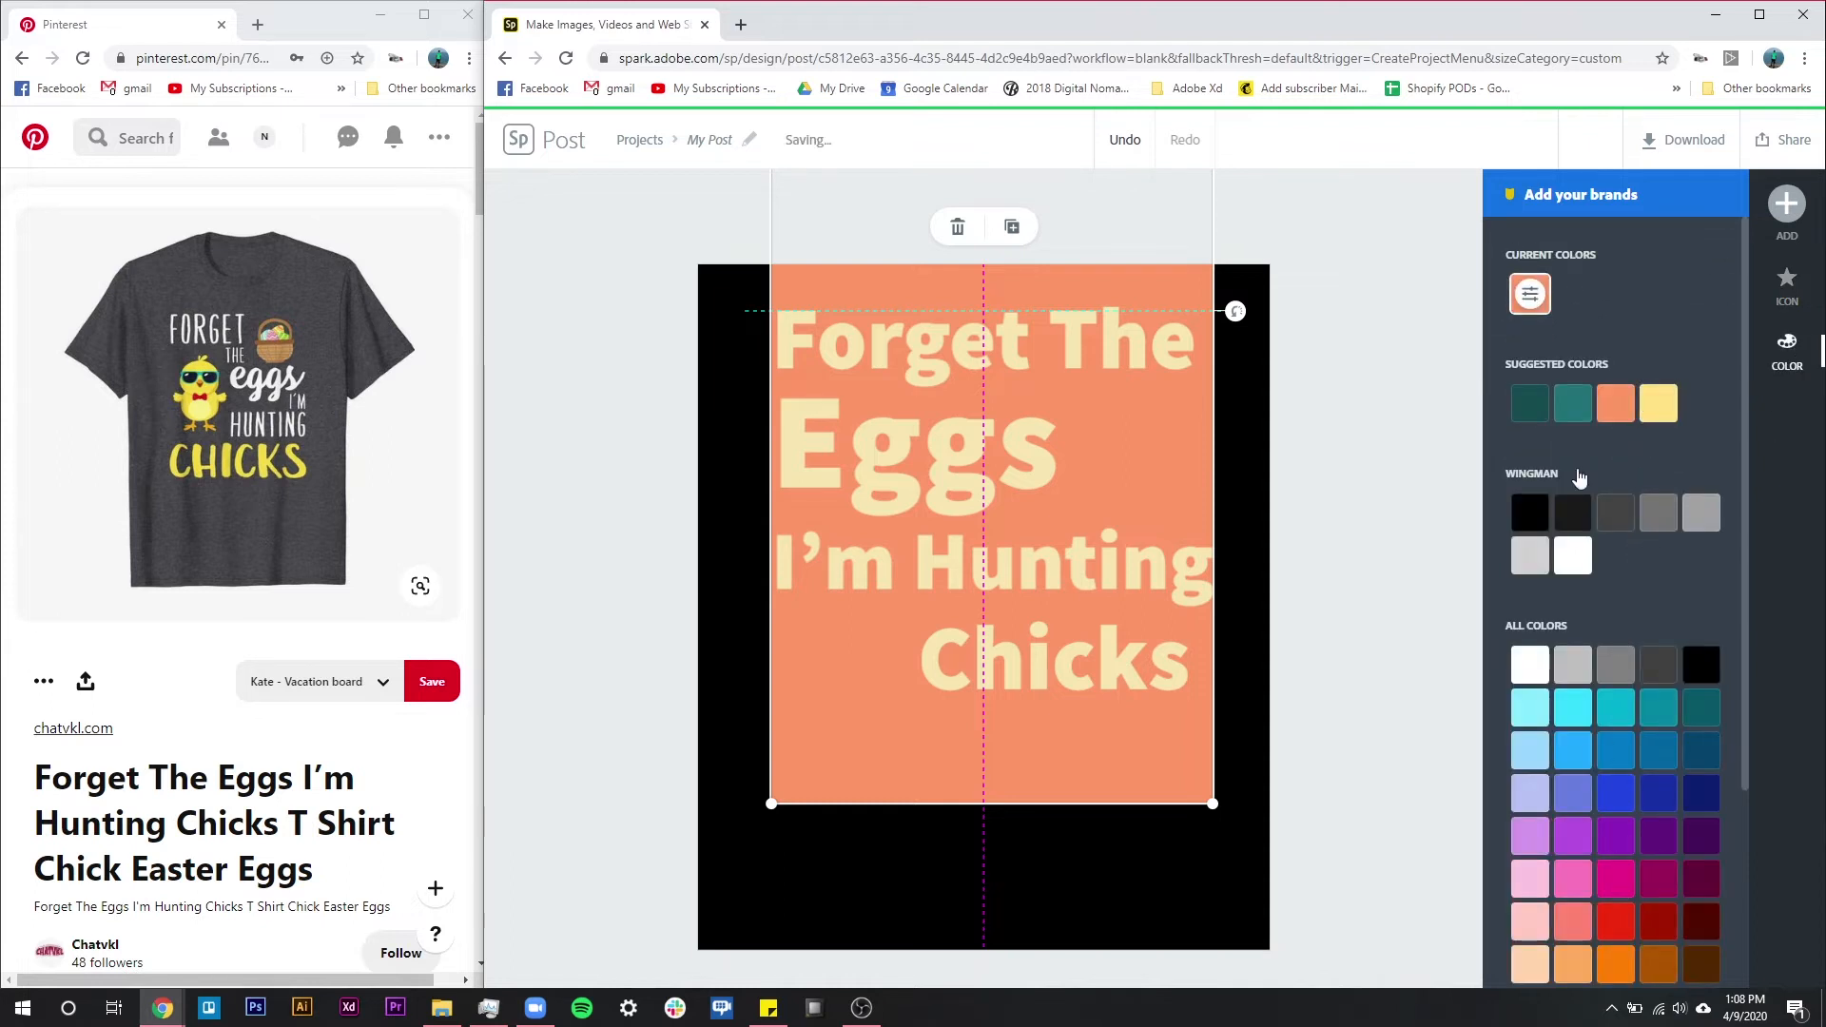
{"action": "left_click", "coordinate": [1616, 879]}
{"action": "left_click", "coordinate": [1787, 285]}
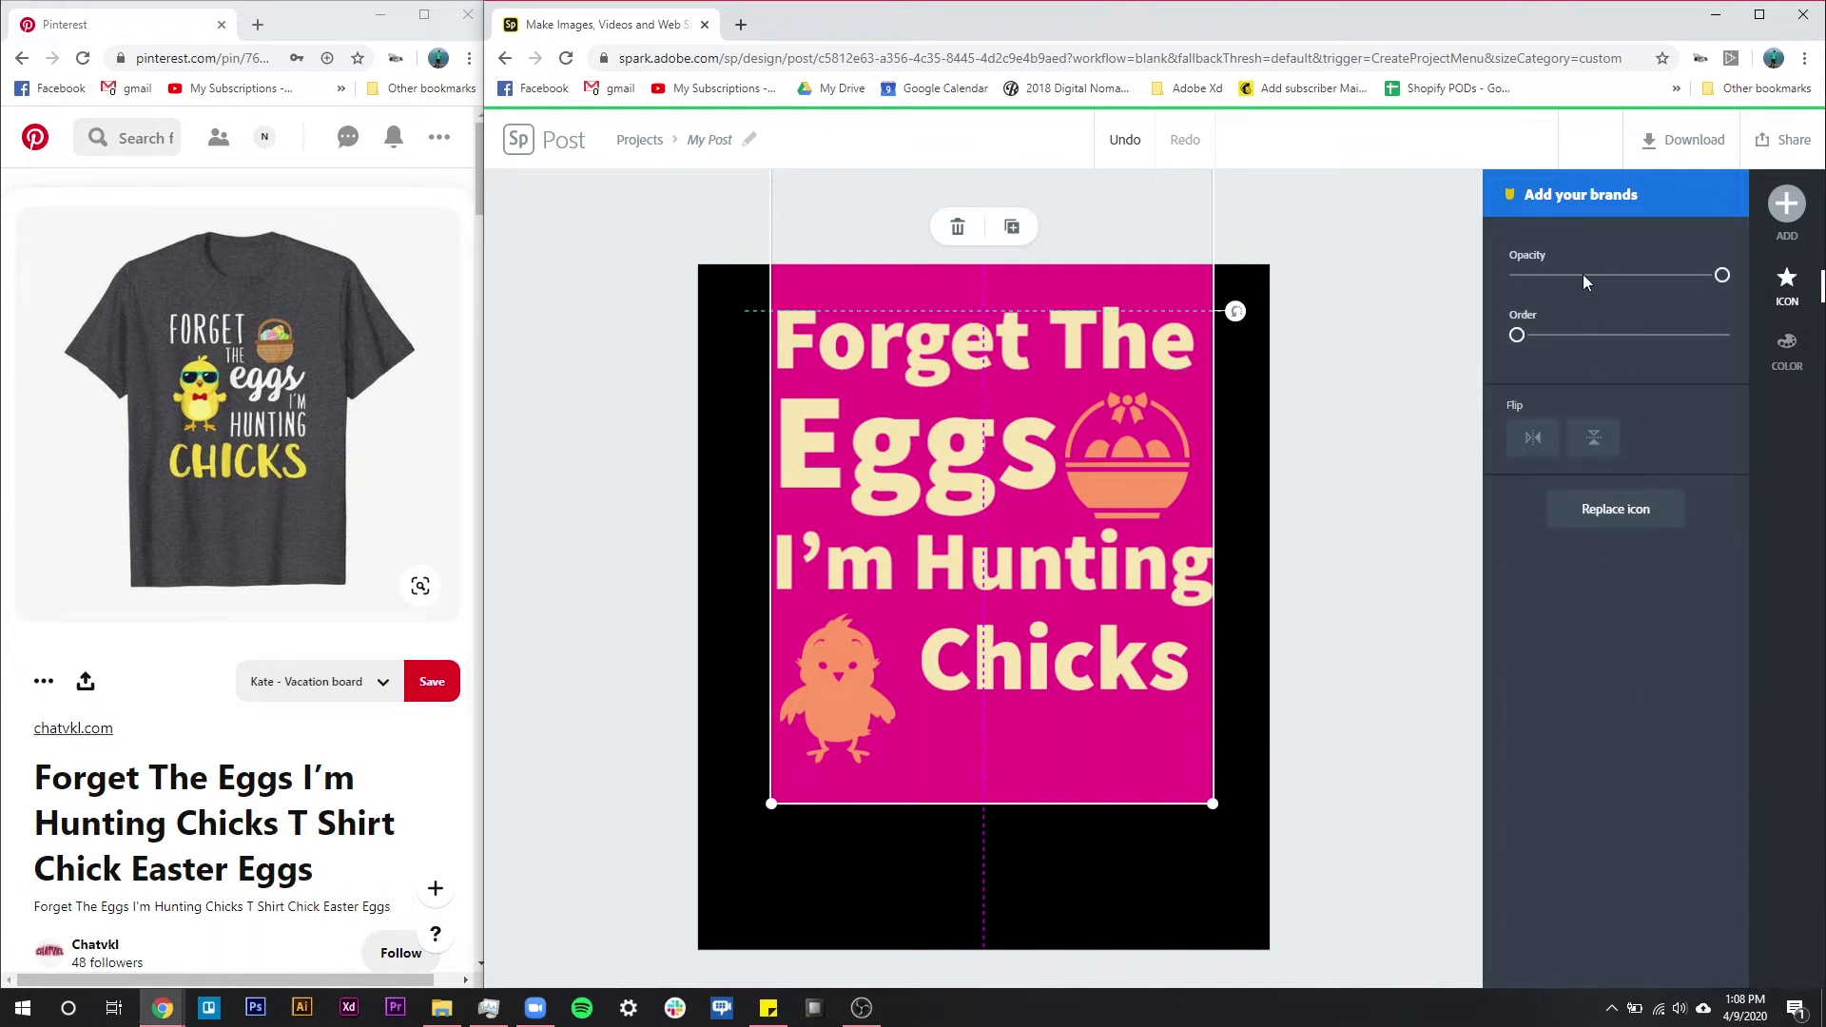
{"action": "left_click_drag", "start_coordinate": [1724, 283], "coordinate": [1560, 283]}
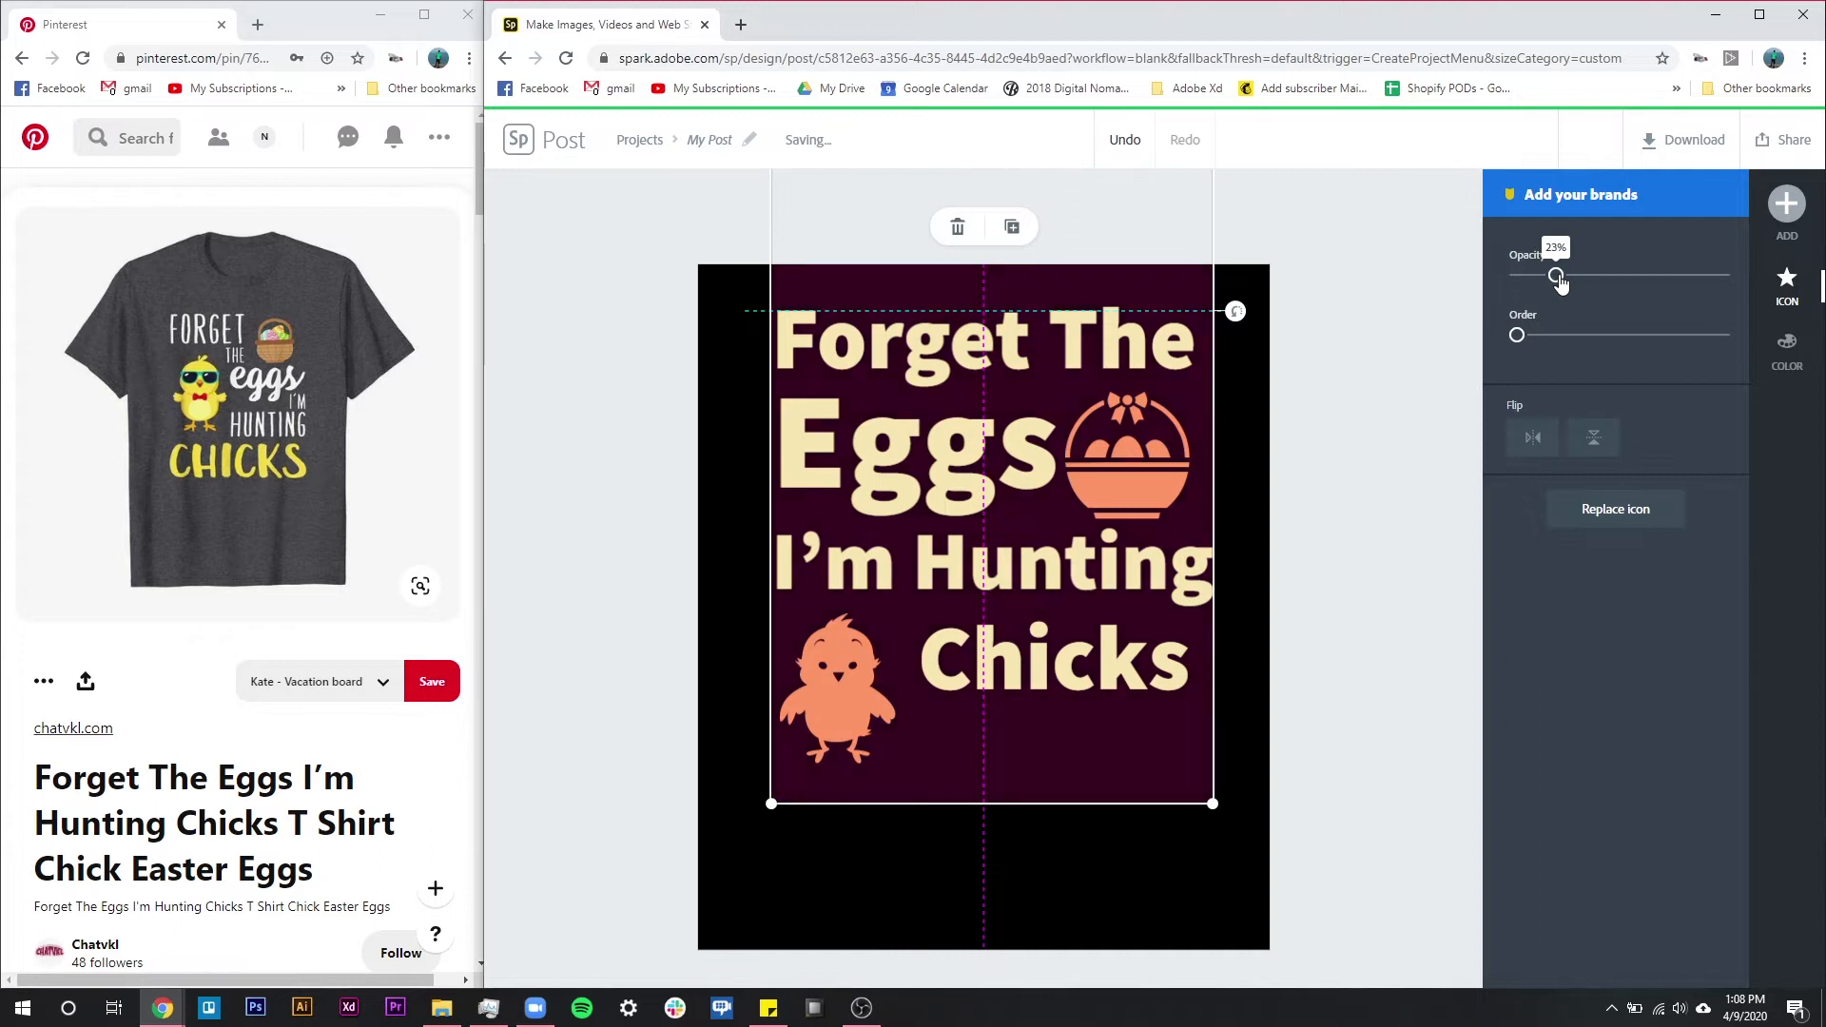
{"action": "left_click", "coordinate": [1336, 531]}
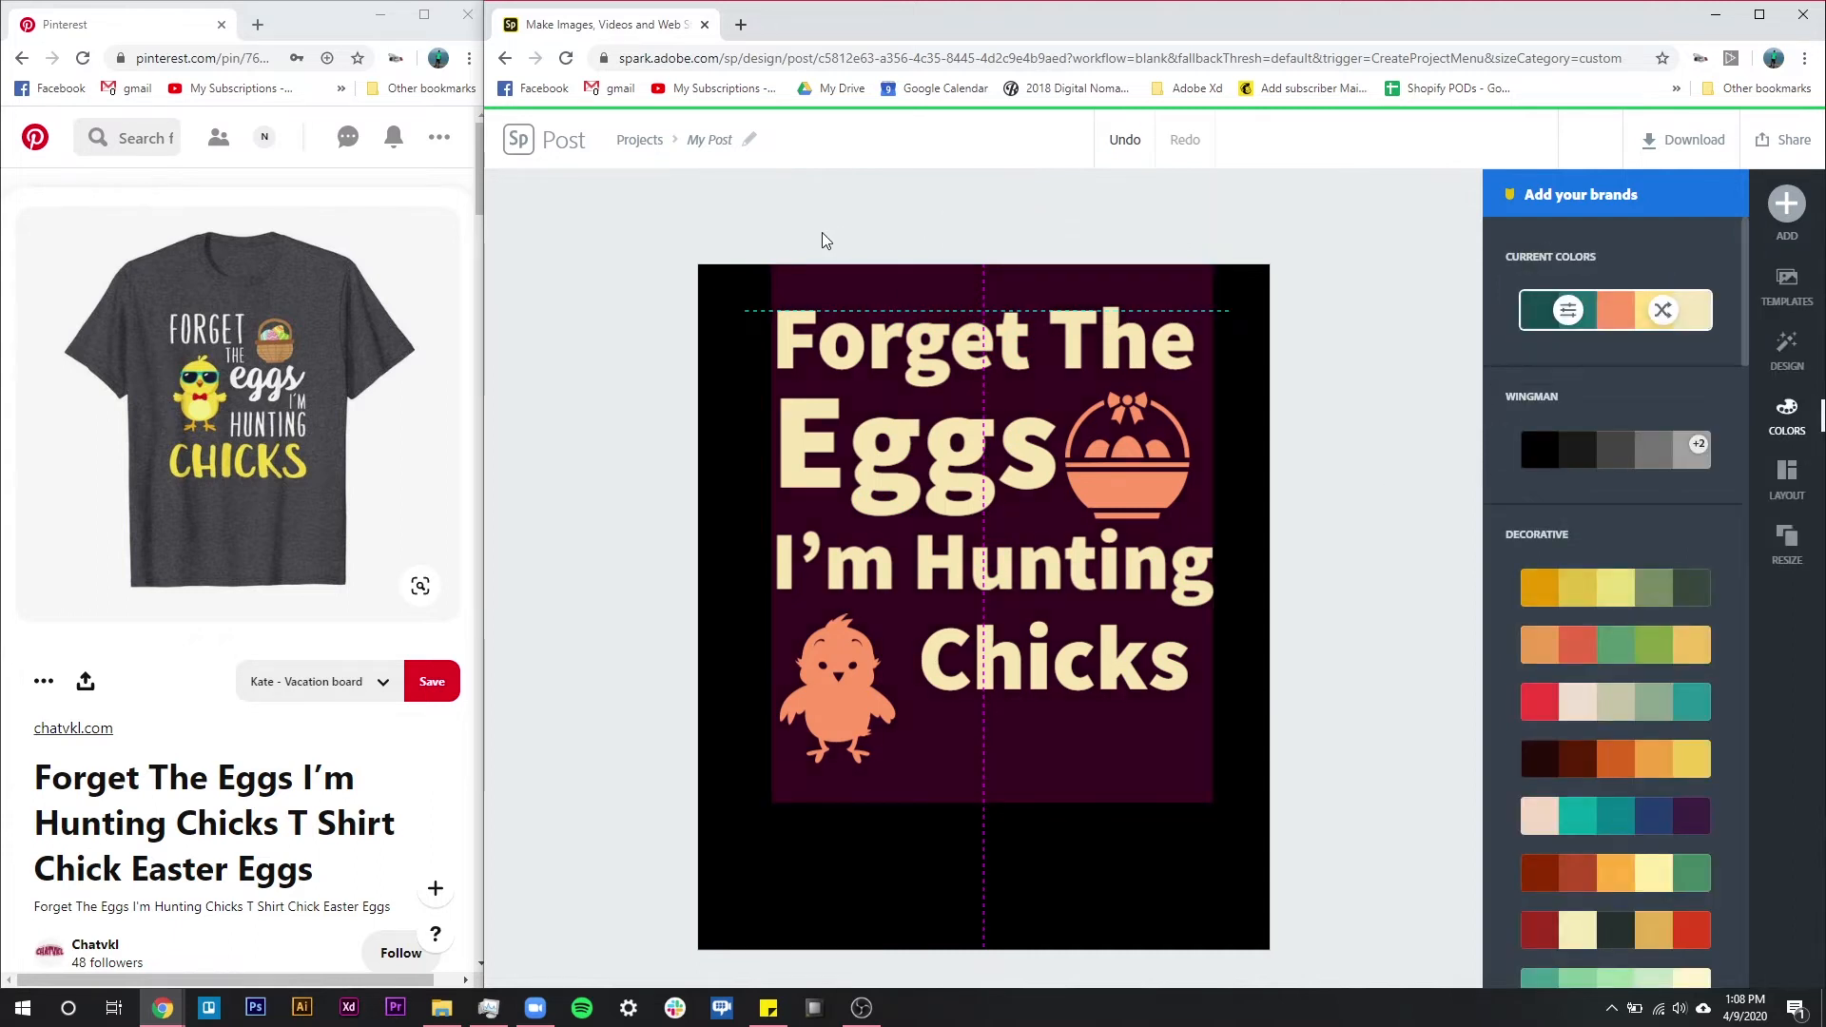
Shift the backing rectangle slightly left and nudge it upward until its lower edge sits just below the chick's feet.
{"action": "left_click", "coordinate": [1133, 492]}
{"action": "left_click", "coordinate": [1025, 783]}
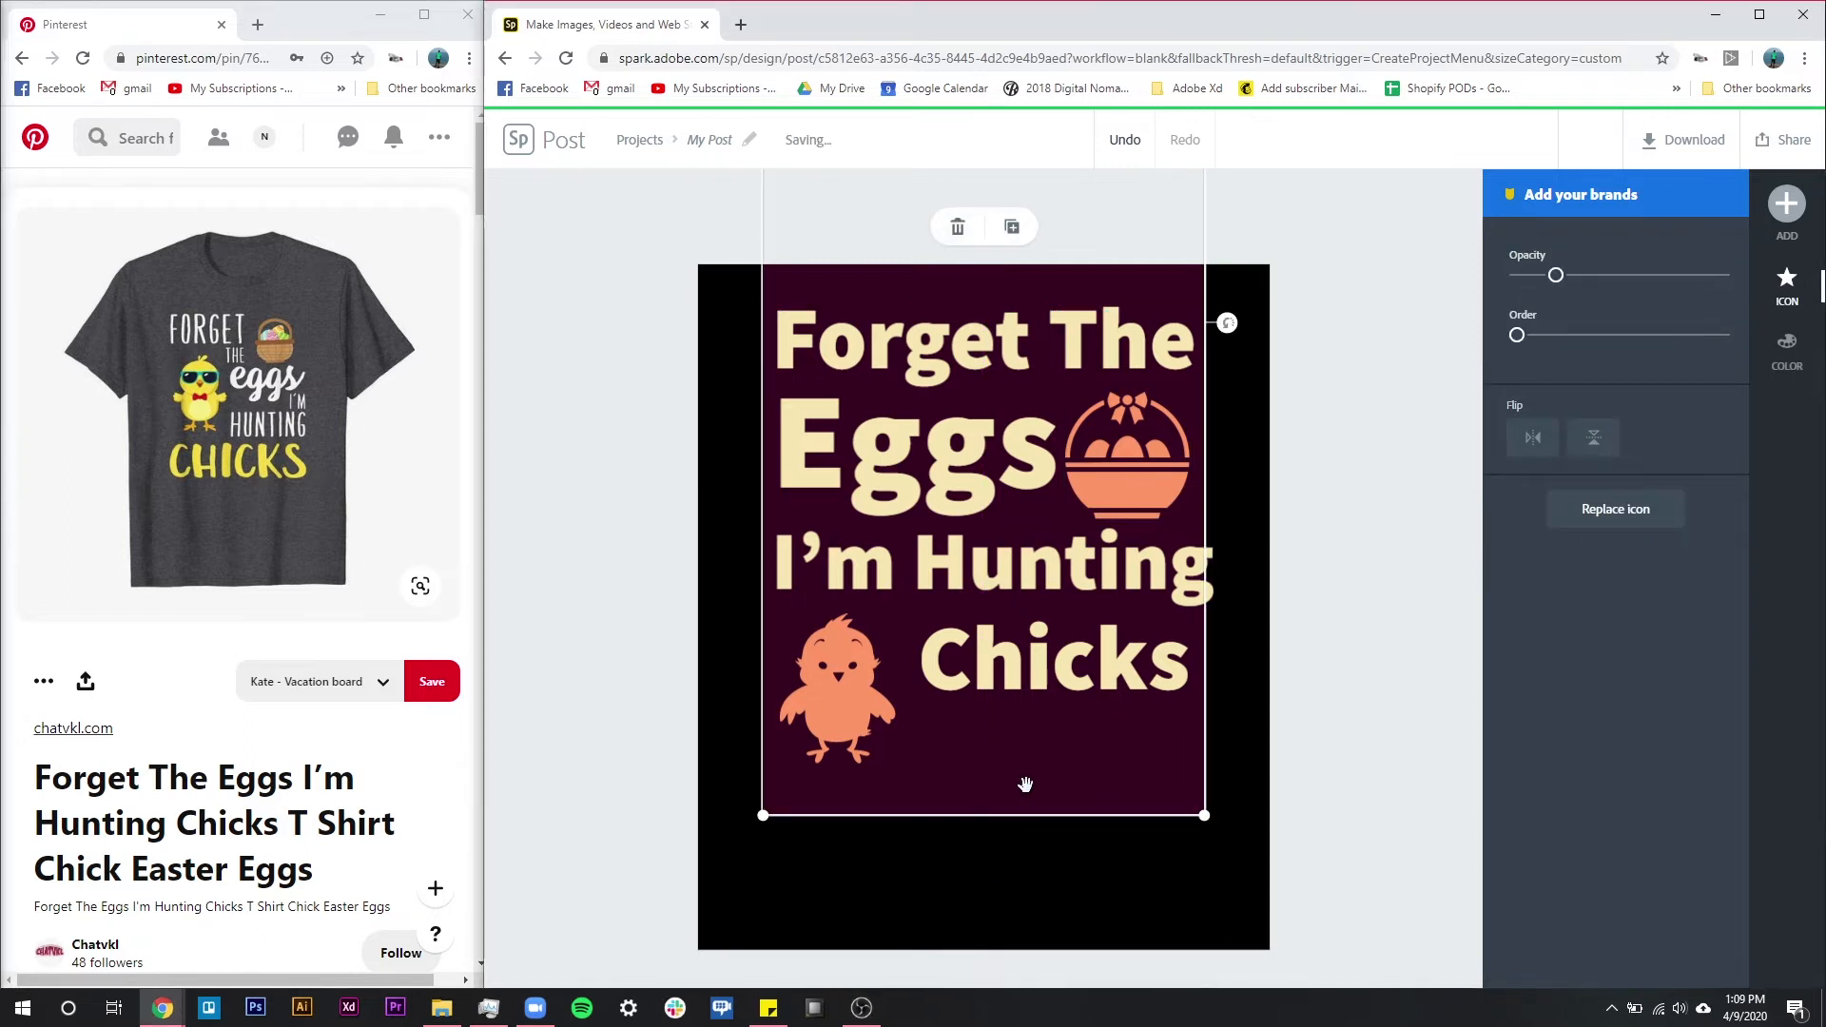
{"action": "key", "text": "Up"}
{"action": "key", "text": "Up"}
{"action": "key", "text": "Up"}
{"action": "key", "text": "Up"}
{"action": "key", "text": "Up"}
{"action": "key", "text": "Up"}
{"action": "key", "text": "Up"}
{"action": "key", "text": "Up"}
{"action": "key", "text": "Up"}
{"action": "key", "text": "Up"}
{"action": "key", "text": "Up"}
{"action": "key", "text": "Up"}
{"action": "key", "text": "Up"}
{"action": "key", "text": "Up"}
{"action": "key", "text": "Up"}
{"action": "key", "text": "Up"}
{"action": "key", "text": "Up"}
{"action": "key", "text": "Up"}
{"action": "key", "text": "Up"}
{"action": "key", "text": "Up"}
{"action": "key", "text": "Up"}
{"action": "key", "text": "Up"}
{"action": "key", "text": "Up"}
{"action": "key", "text": "Up"}
{"action": "key", "text": "Up"}
{"action": "key", "text": "Up"}
{"action": "key", "text": "Up"}
{"action": "key", "text": "Up"}
{"action": "key", "text": "Up"}
{"action": "key", "text": "Up"}
{"action": "key", "text": "Up"}
{"action": "key", "text": "Up"}
{"action": "key", "text": "Up"}
{"action": "key", "text": "Up"}
{"action": "key", "text": "Up"}
{"action": "key", "text": "Up"}
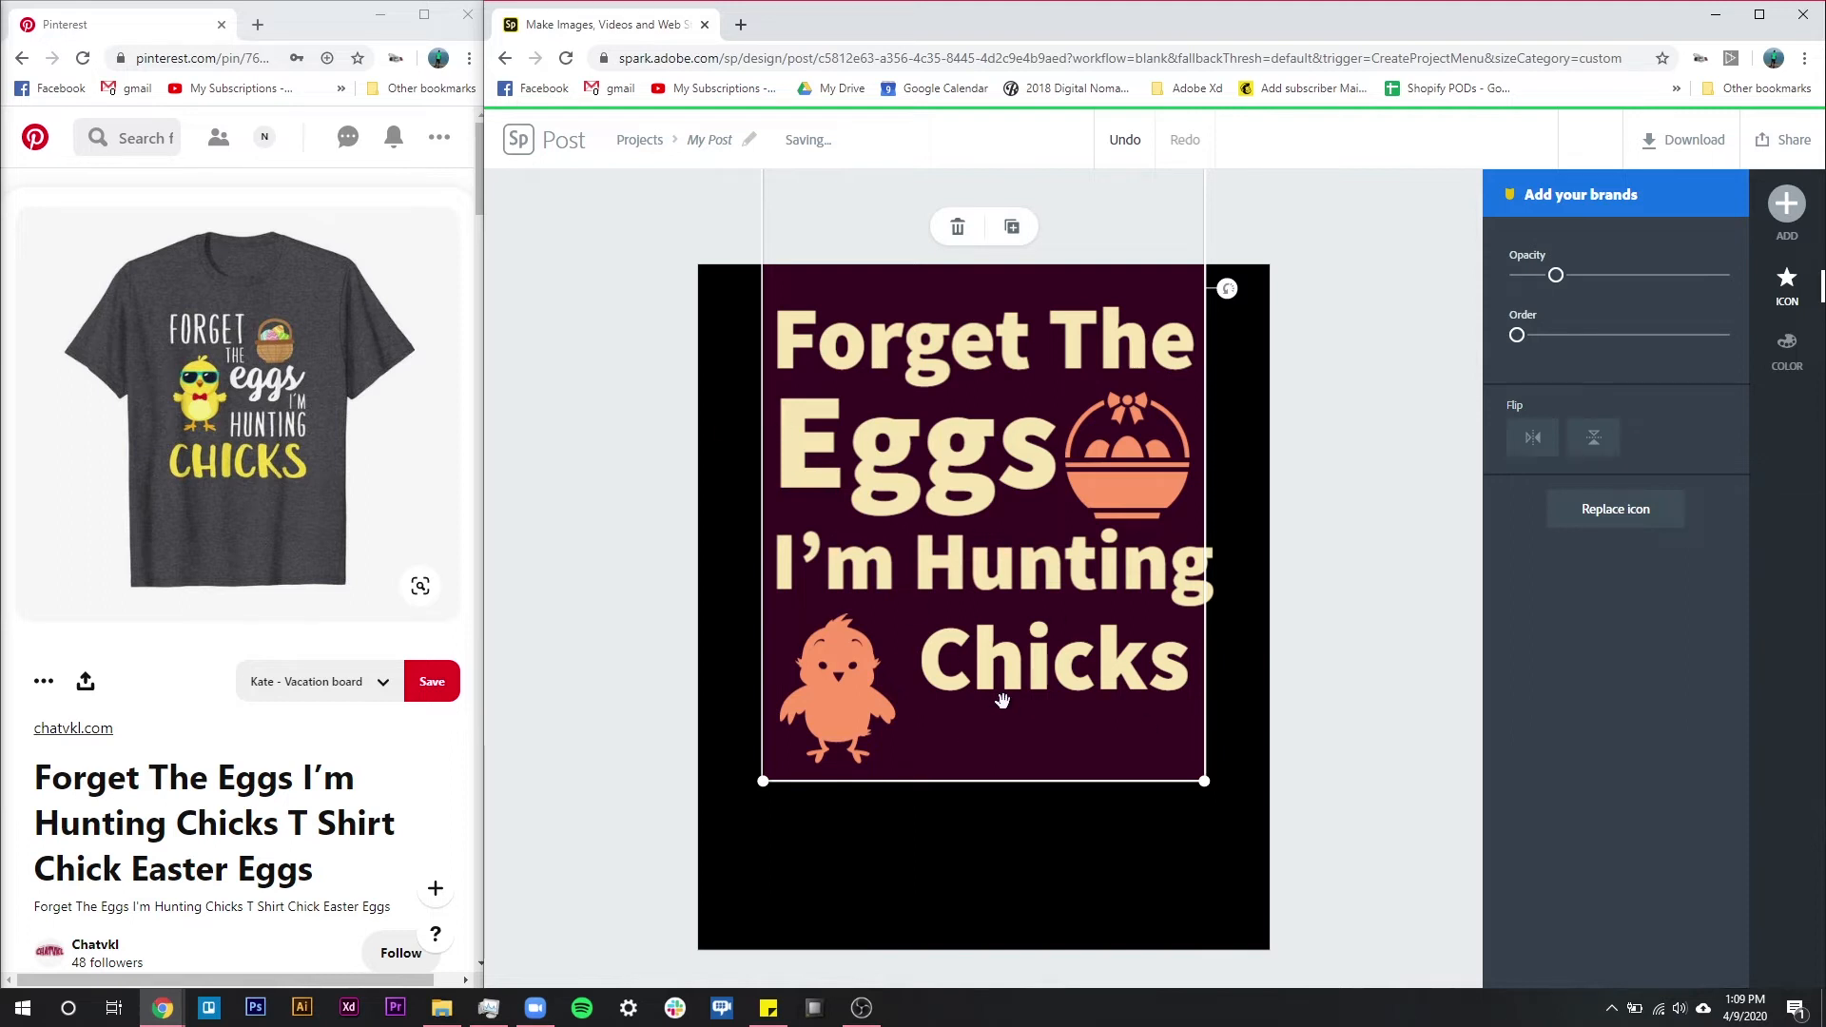
Enlarge the word "Chicks" until it spans from the chick's wing almost to the backing rectangle's right edge.
{"action": "left_click", "coordinate": [1172, 681]}
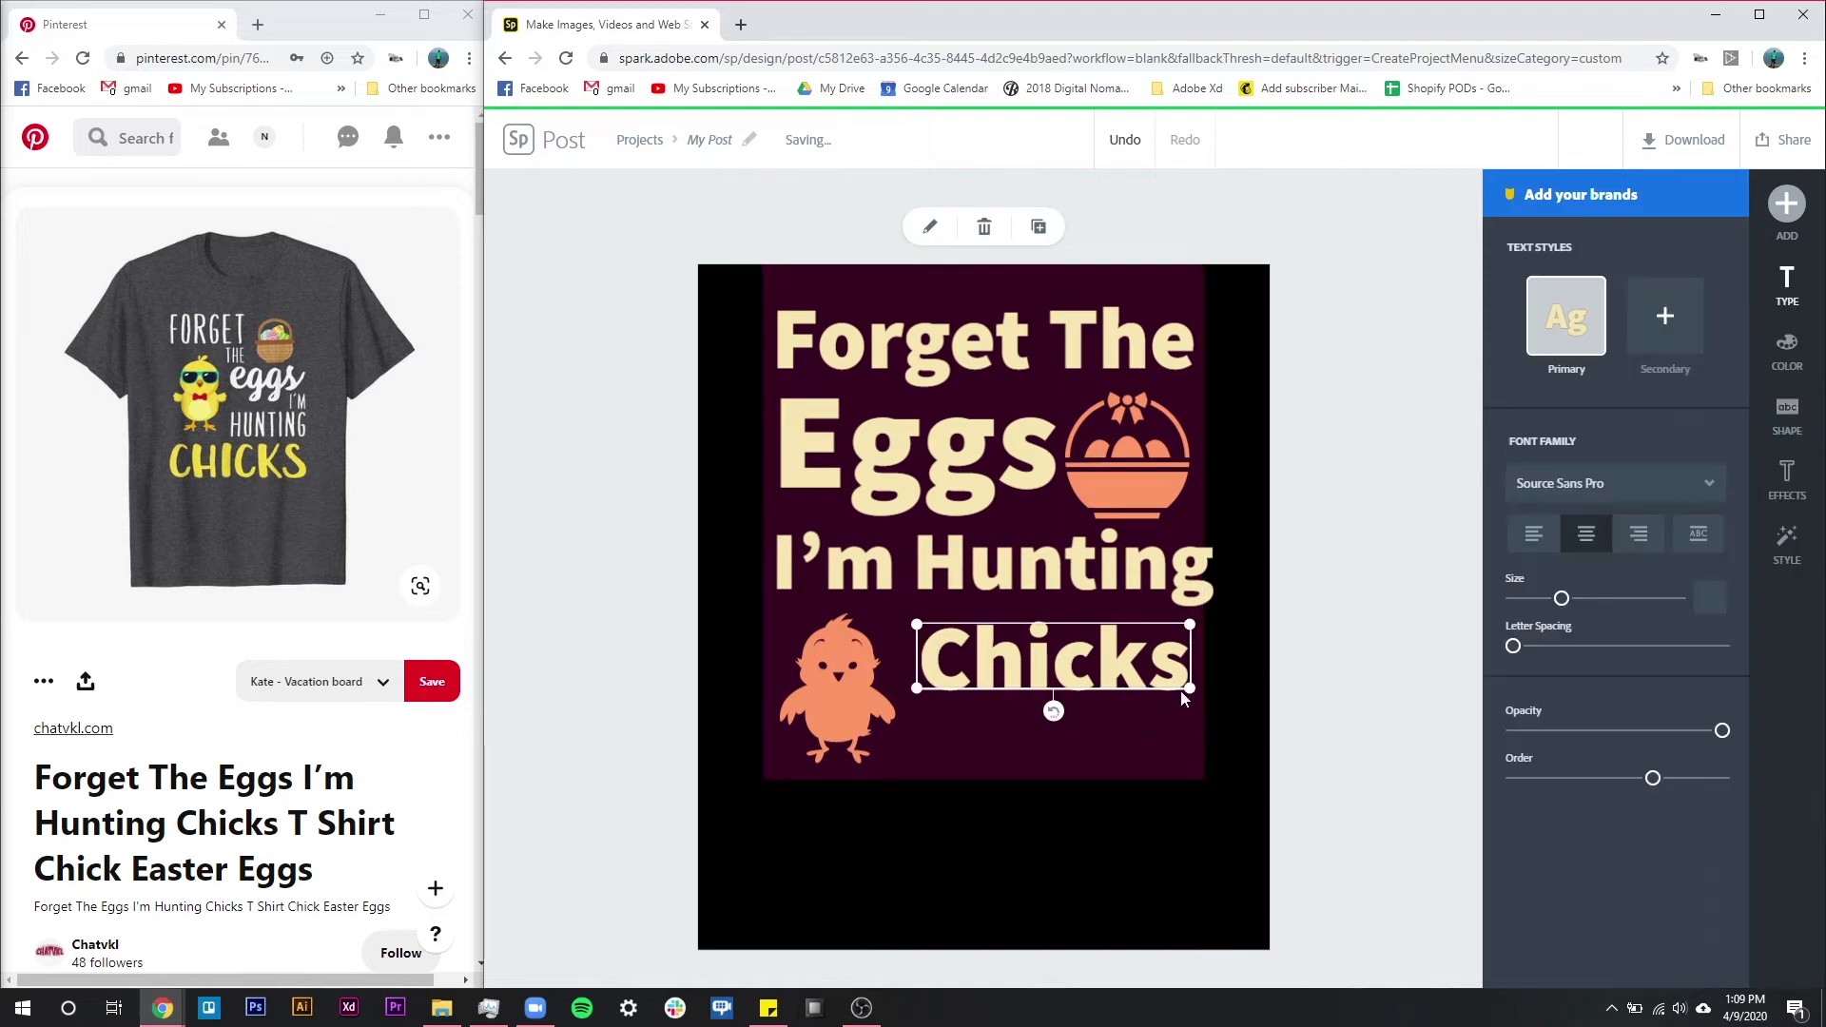
{"action": "left_click_drag", "start_coordinate": [1198, 693], "coordinate": [1202, 694]}
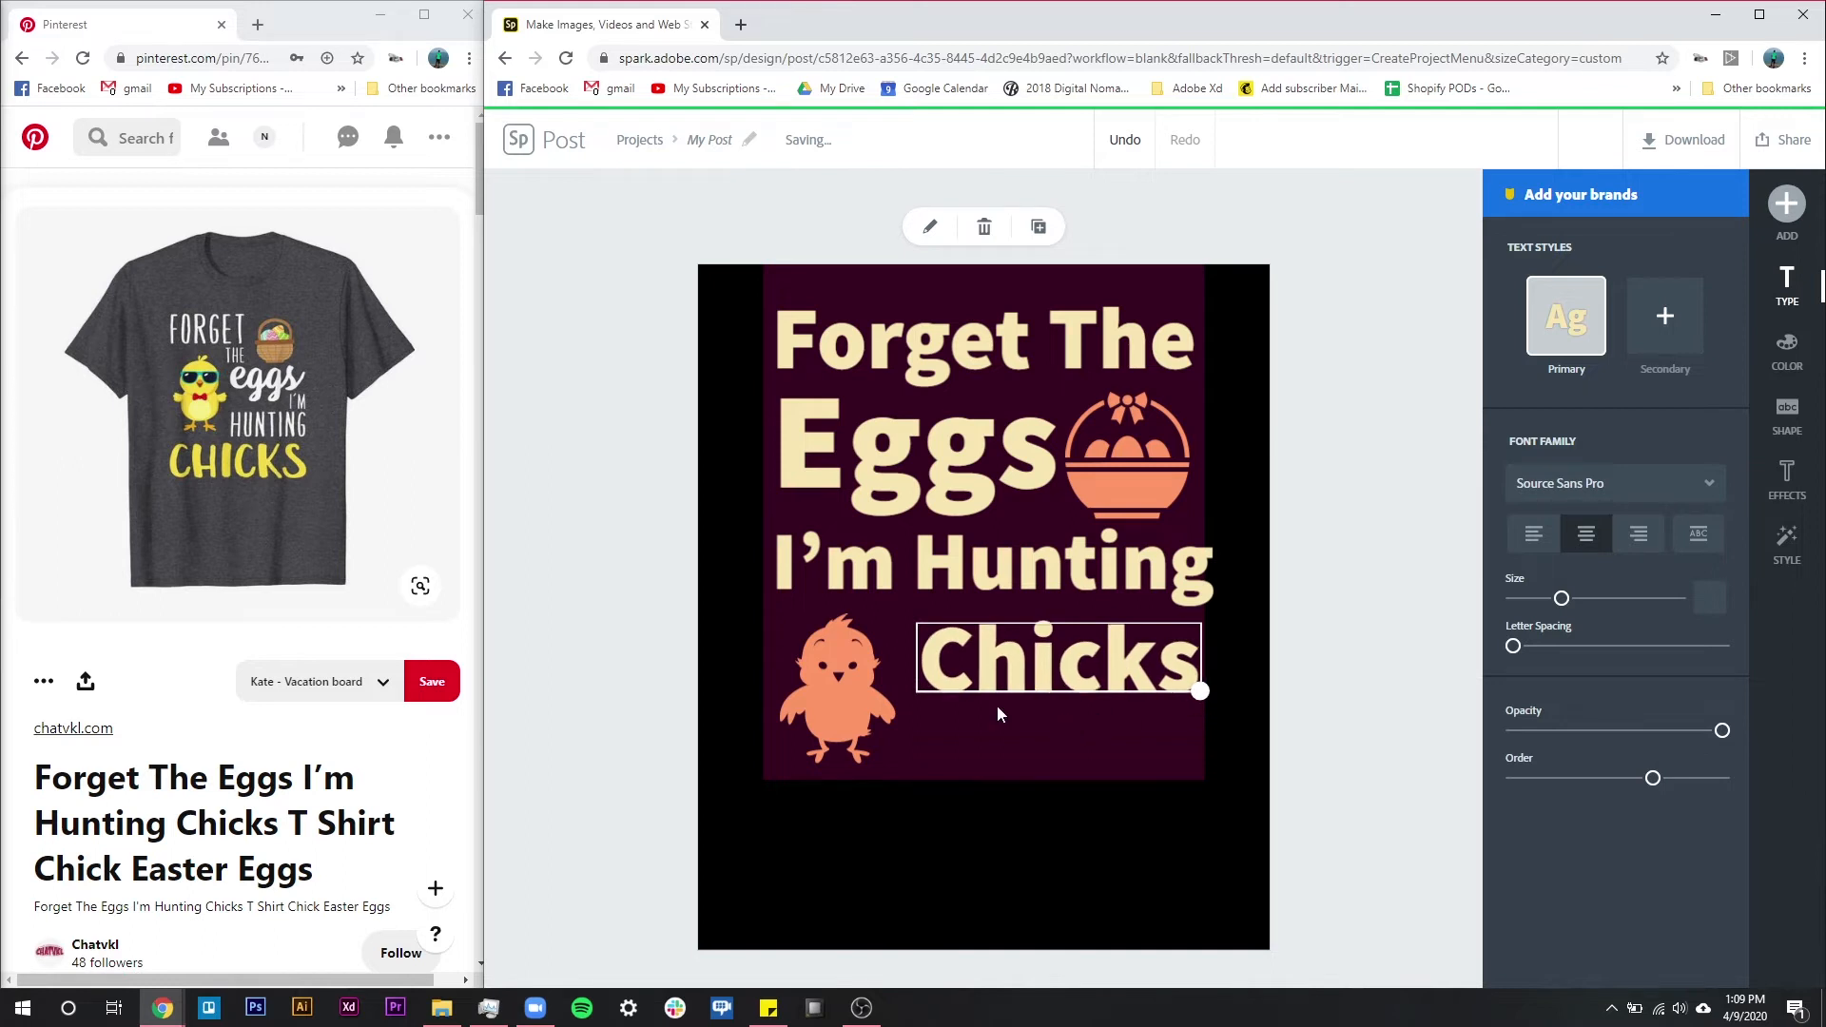
{"action": "mouse_move", "coordinate": [921, 628]}
{"action": "left_mouse_down"}
{"action": "mouse_move", "coordinate": [868, 616]}
{"action": "mouse_move", "coordinate": [902, 624]}
{"action": "left_mouse_up"}
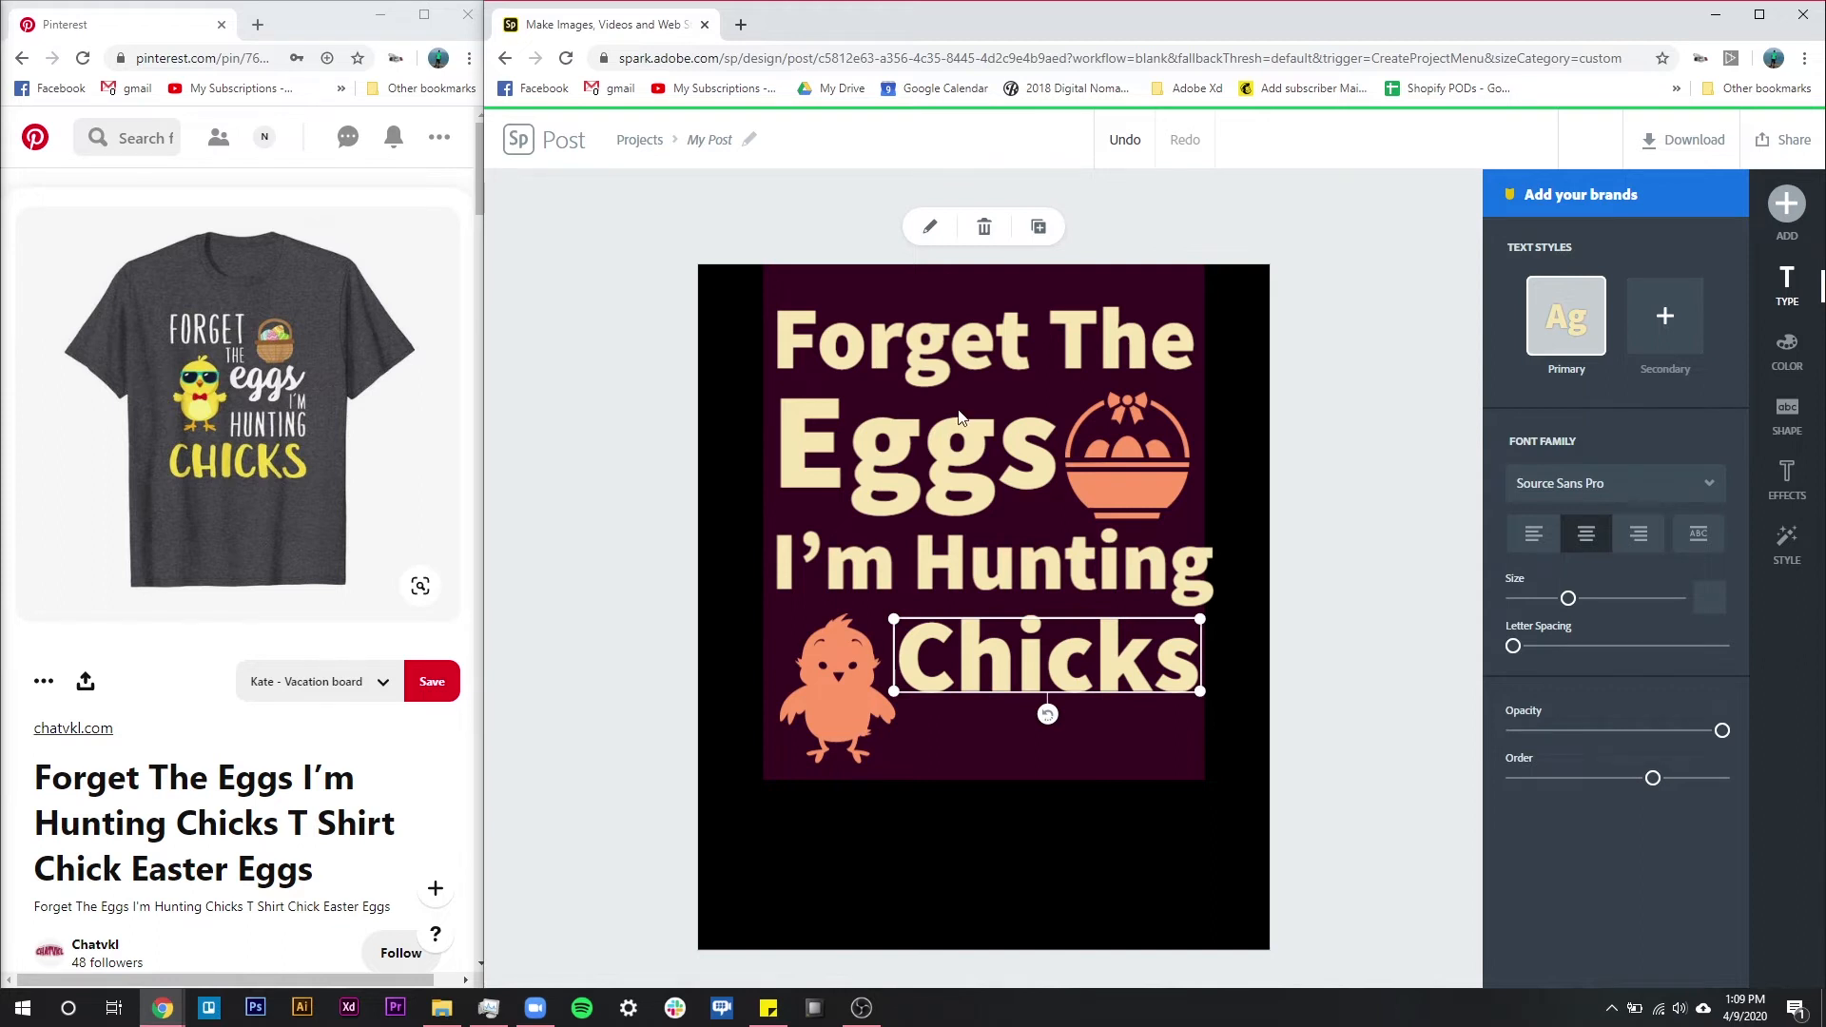
Move "Forget The" up near the top of the canvas and enlarge it to span the backing rectangle's width.
{"action": "left_click", "coordinate": [904, 336]}
{"action": "left_click_drag", "start_coordinate": [961, 362], "coordinate": [969, 339]}
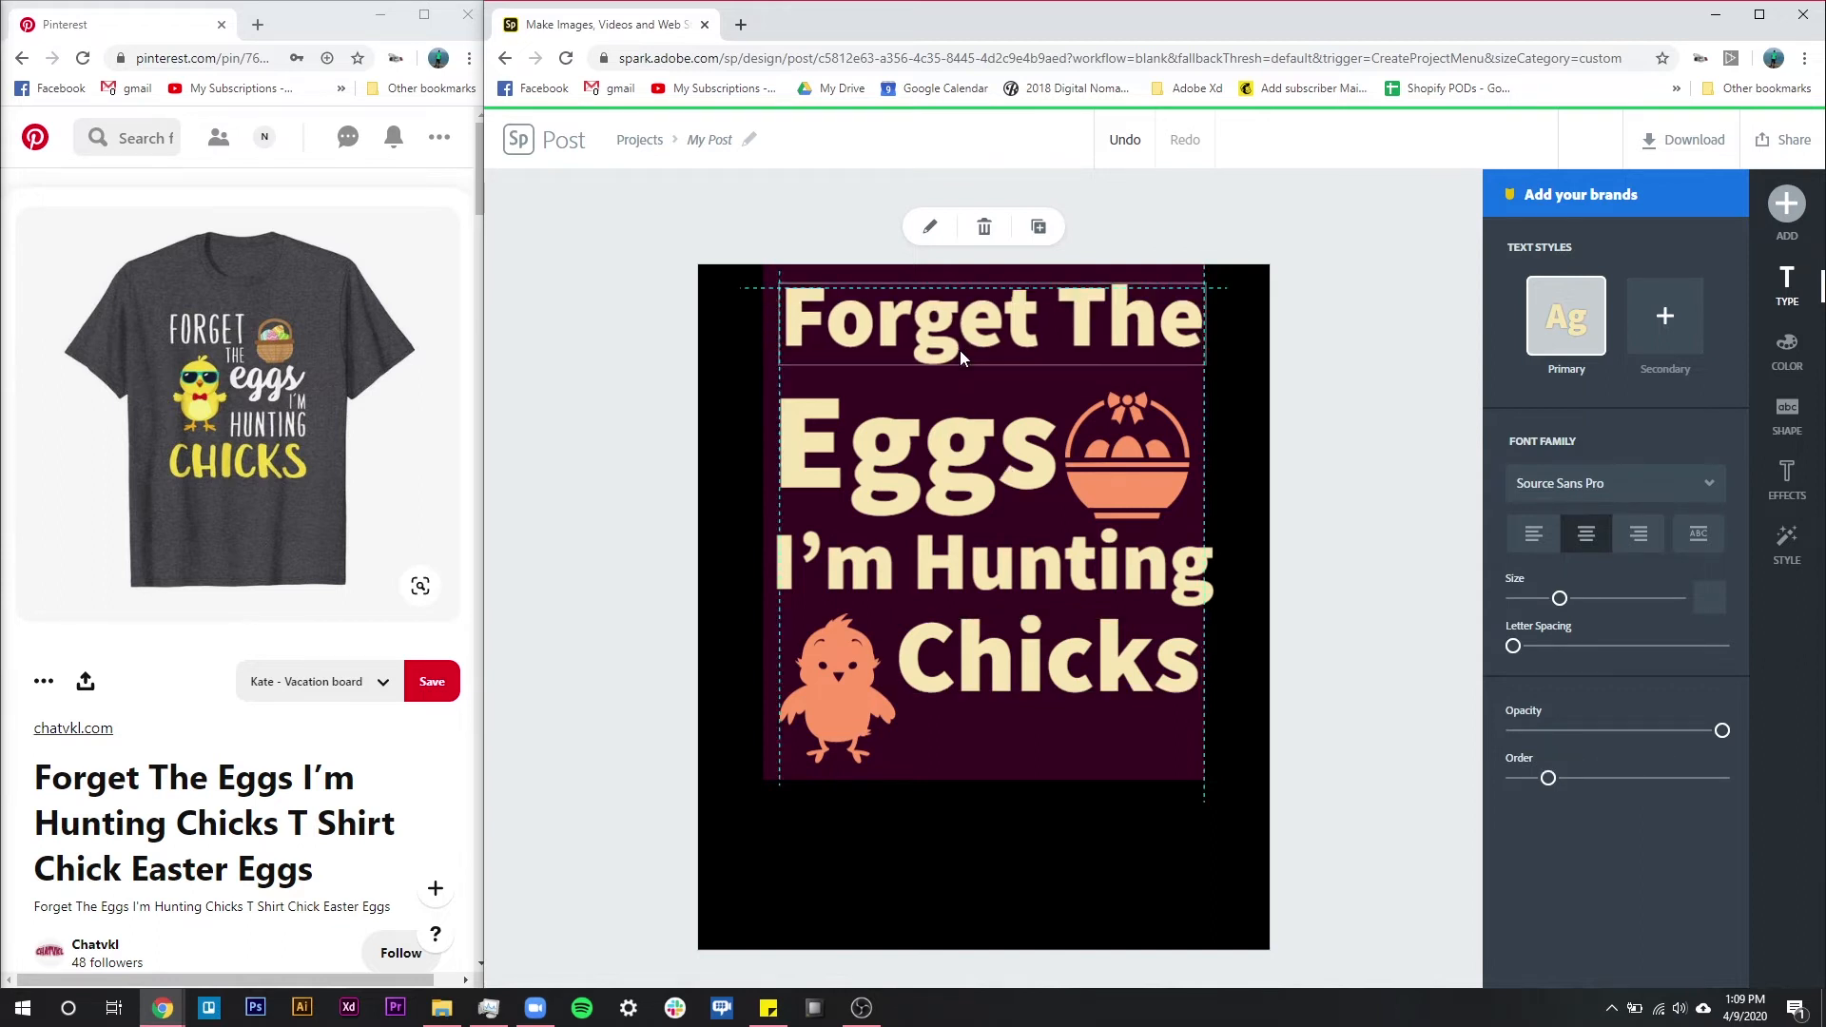
{"action": "left_click_drag", "start_coordinate": [780, 363], "coordinate": [762, 381]}
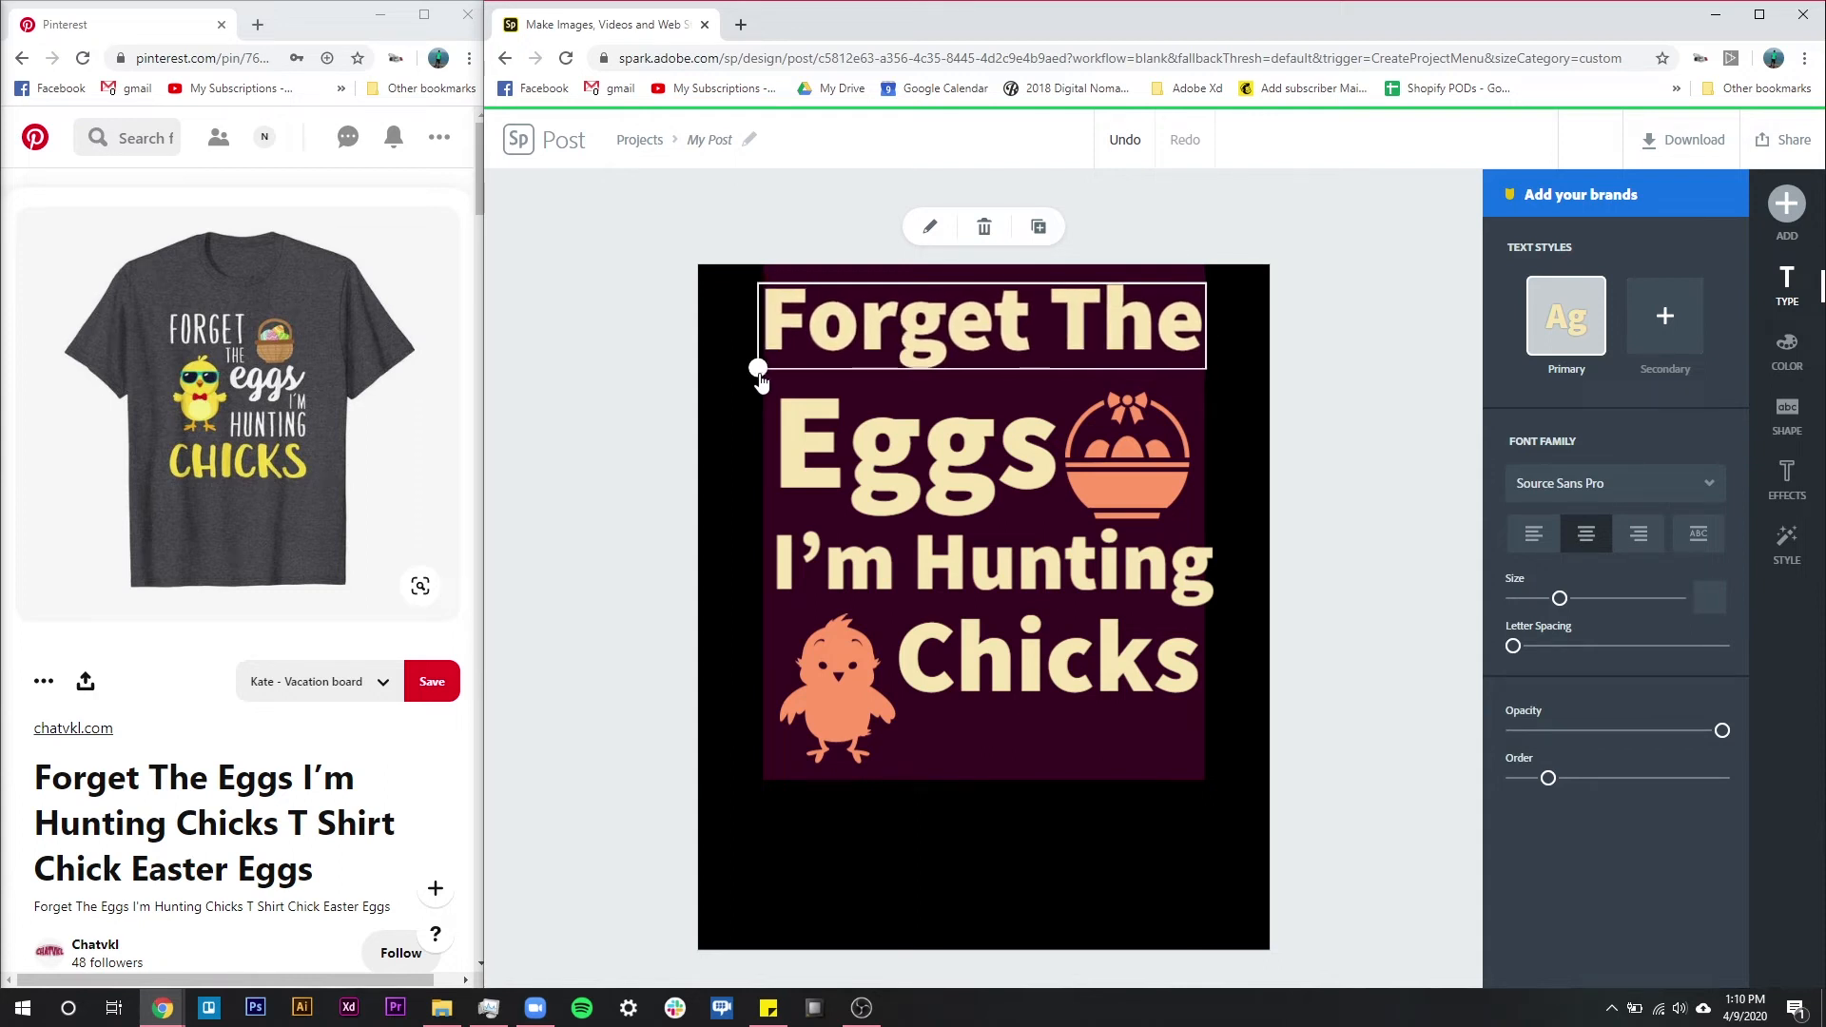
{"action": "left_click_drag", "start_coordinate": [760, 381], "coordinate": [761, 382]}
Enlarge "Eggs" leftward to line up with the rectangle's left edge and shift it slightly up beneath "Forget The".
{"action": "left_click", "coordinate": [835, 500]}
{"action": "left_click_drag", "start_coordinate": [772, 401], "coordinate": [755, 391]}
{"action": "left_click_drag", "start_coordinate": [956, 464], "coordinate": [956, 455]}
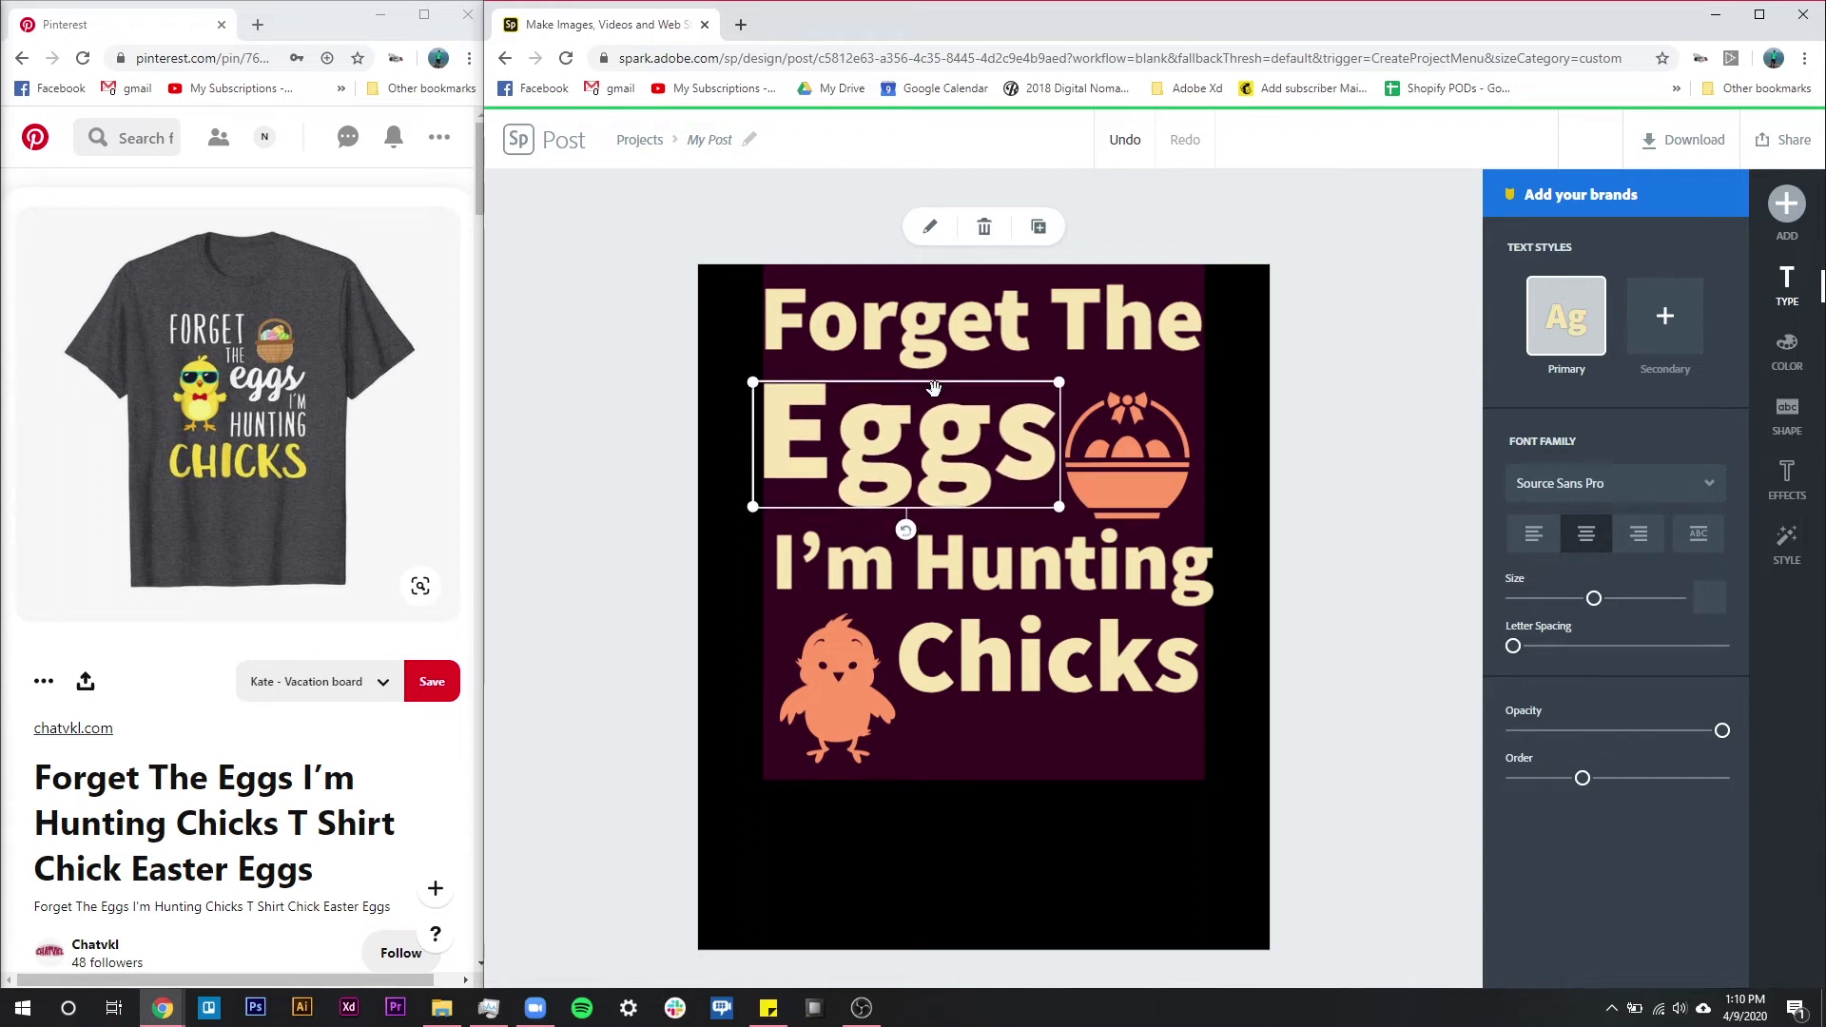
Tilt the basket icon slightly counterclockwise and nudge it up beside the word "Eggs".
{"action": "left_click", "coordinate": [1137, 490]}
{"action": "left_click_drag", "start_coordinate": [1132, 545], "coordinate": [1149, 545]}
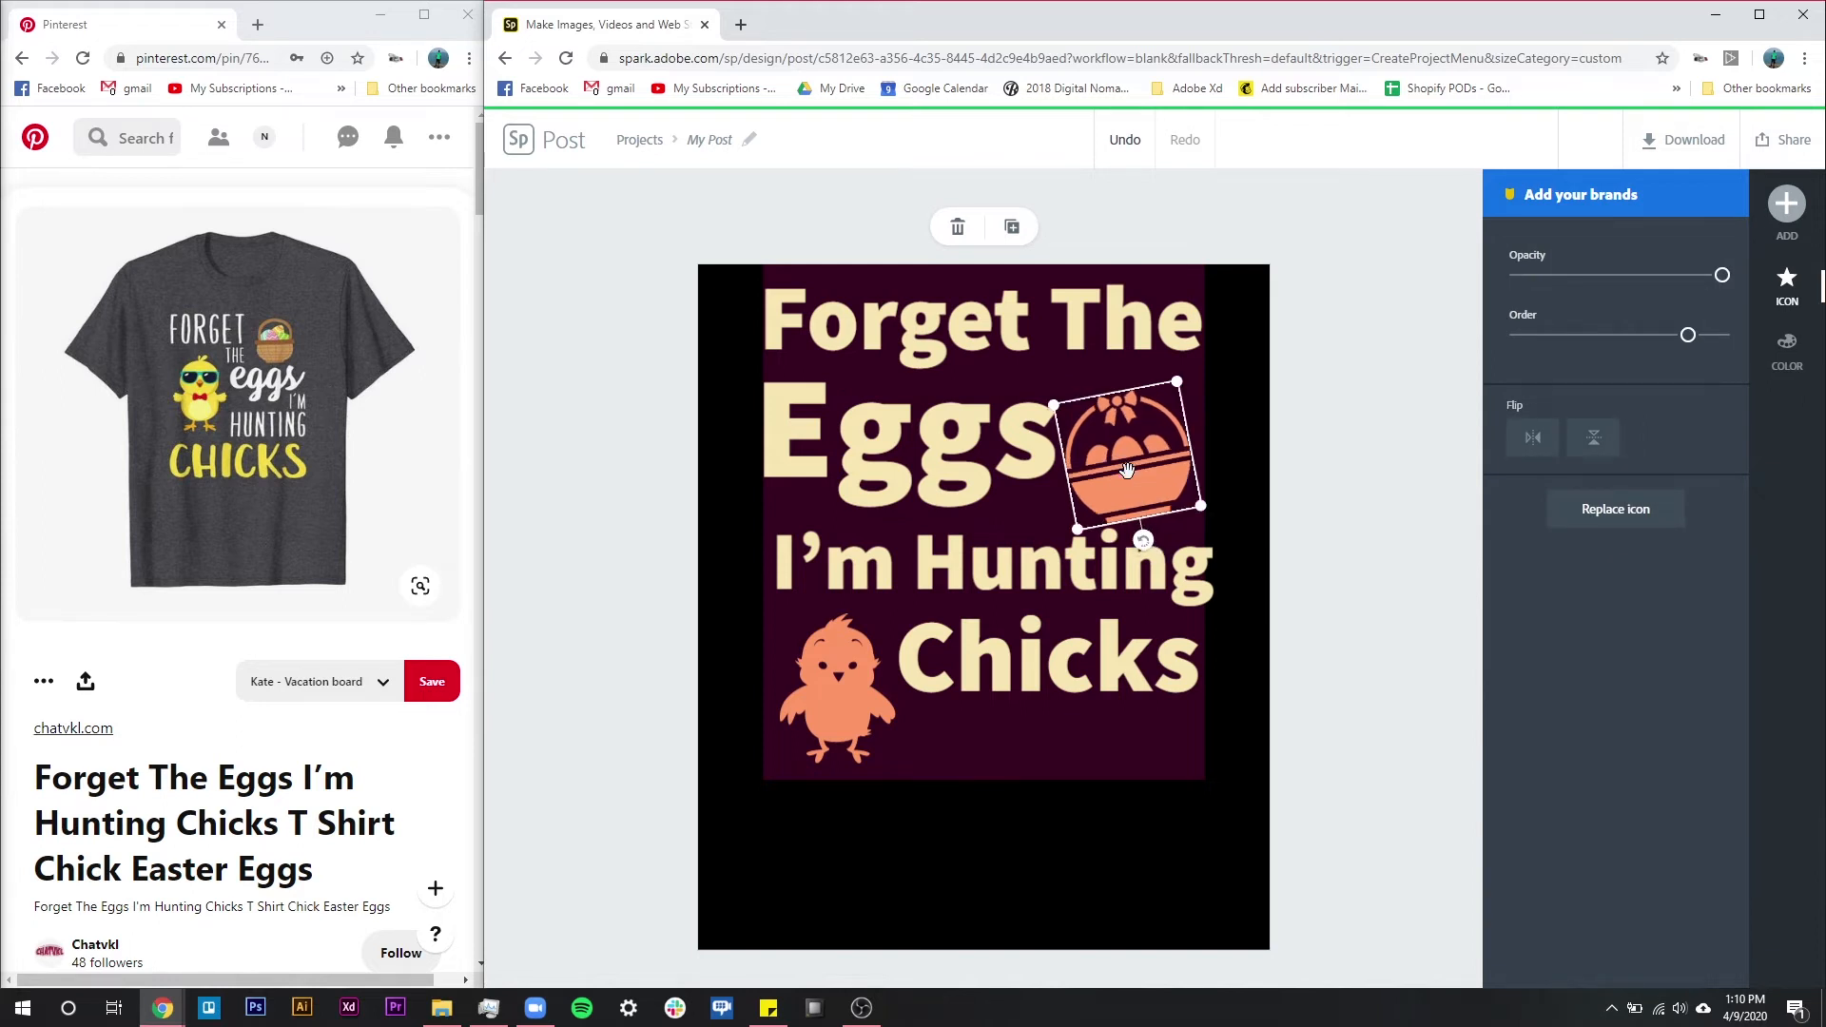
{"action": "key", "text": "Up"}
{"action": "key", "text": "Up"}
{"action": "key", "text": "Up"}
{"action": "key", "text": "Up"}
{"action": "key", "text": "Up"}
{"action": "key", "text": "Up"}
{"action": "key", "text": "Up"}
{"action": "key", "text": "Up"}
{"action": "key", "text": "Up"}
{"action": "key", "text": "Up"}
{"action": "key", "text": "Up"}
{"action": "key", "text": "Up"}
{"action": "key", "text": "Up"}
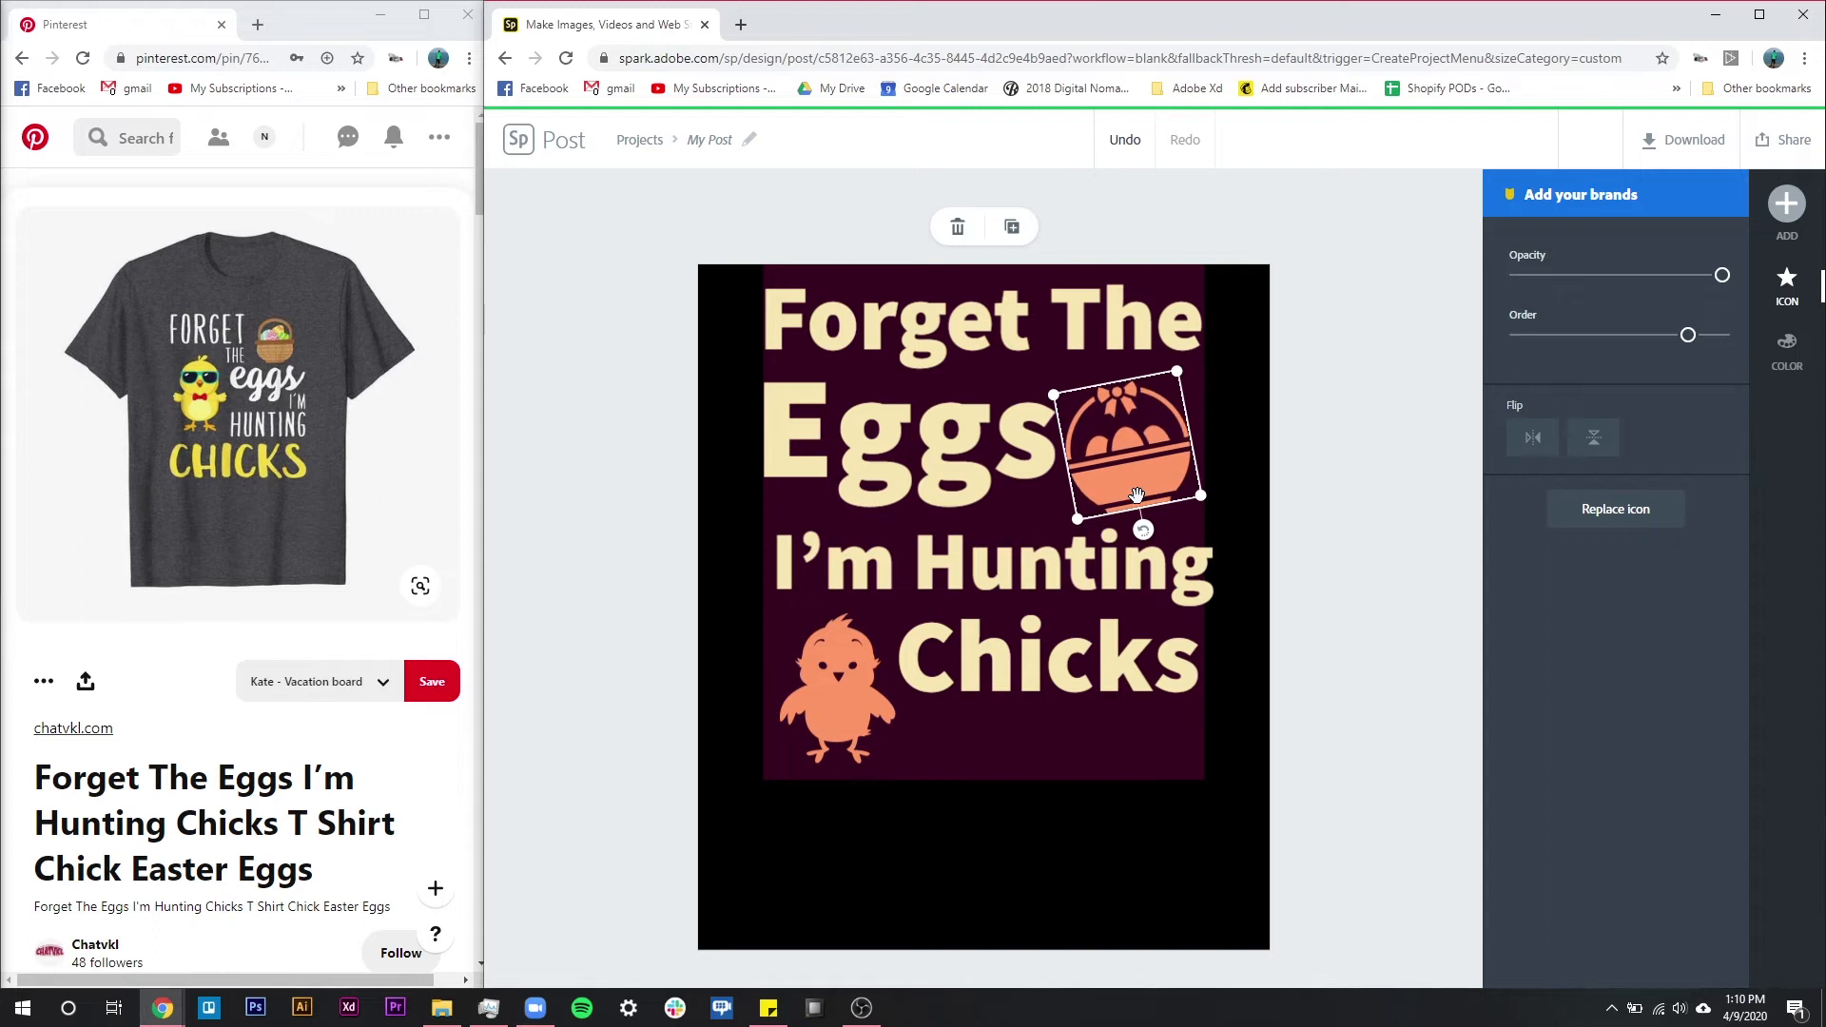
{"action": "key", "text": "Up"}
{"action": "key", "text": "Up"}
{"action": "key", "text": "Up"}
{"action": "key", "text": "Up"}
{"action": "key", "text": "Up"}
{"action": "key", "text": "Up"}
{"action": "key", "text": "Up"}
Enlarge the tilted basket out to the backing rectangle's right edge and nudge it up slightly.
{"action": "left_click_drag", "start_coordinate": [1203, 486], "coordinate": [1219, 505]}
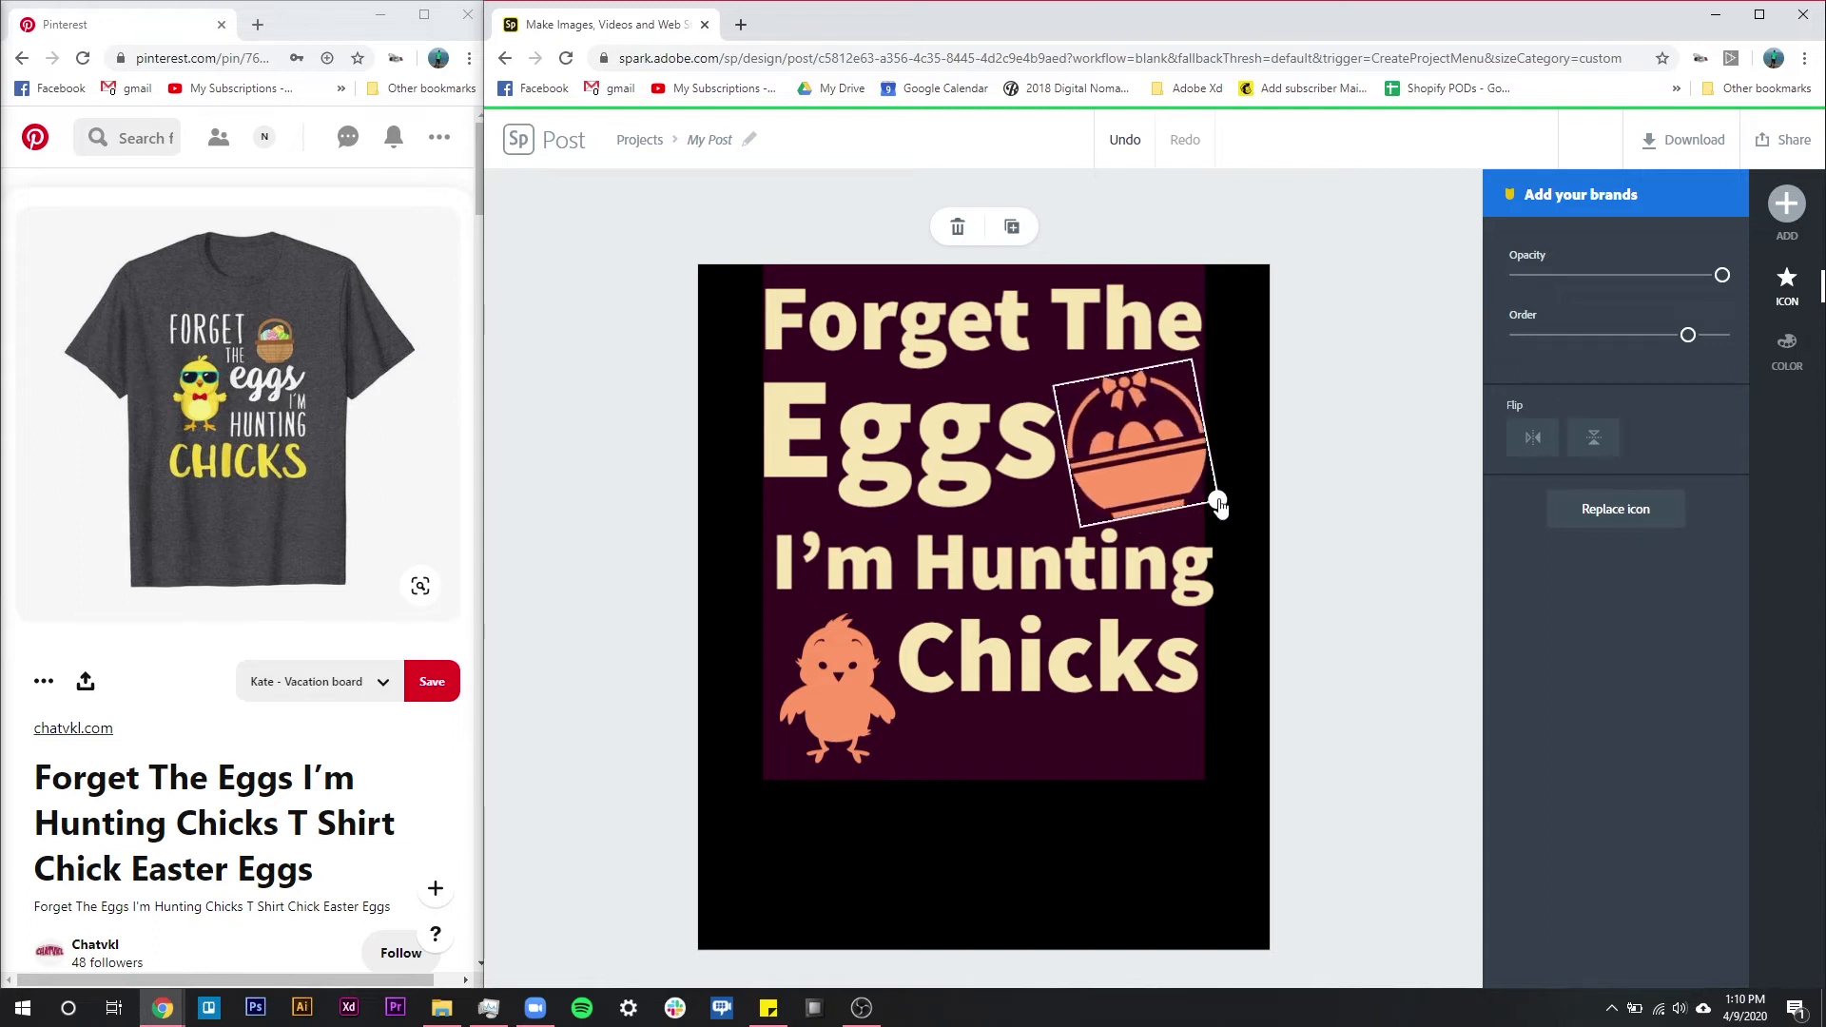
{"action": "left_click_drag", "start_coordinate": [1216, 504], "coordinate": [1215, 498]}
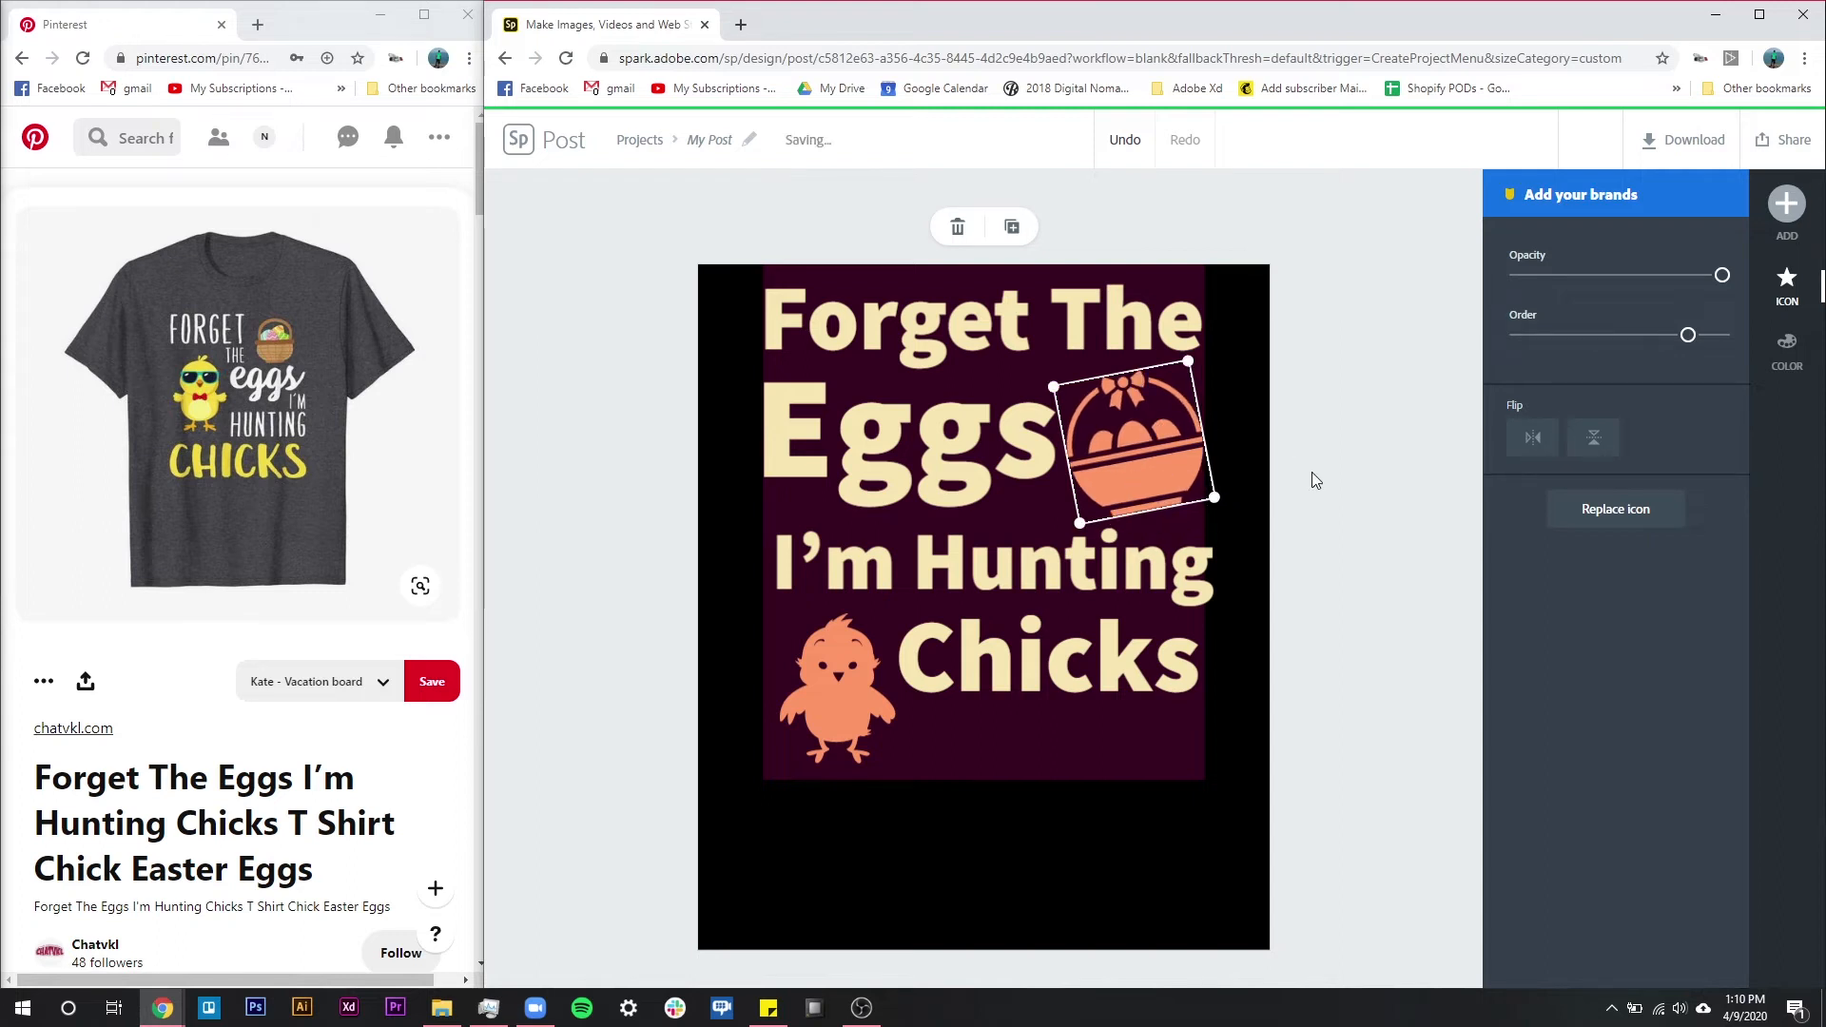
{"action": "key", "text": "Up"}
{"action": "key", "text": "Up"}
{"action": "key", "text": "Up"}
{"action": "key", "text": "Up"}
{"action": "key", "text": "Up"}
{"action": "key", "text": "Up"}
{"action": "key", "text": "Up"}
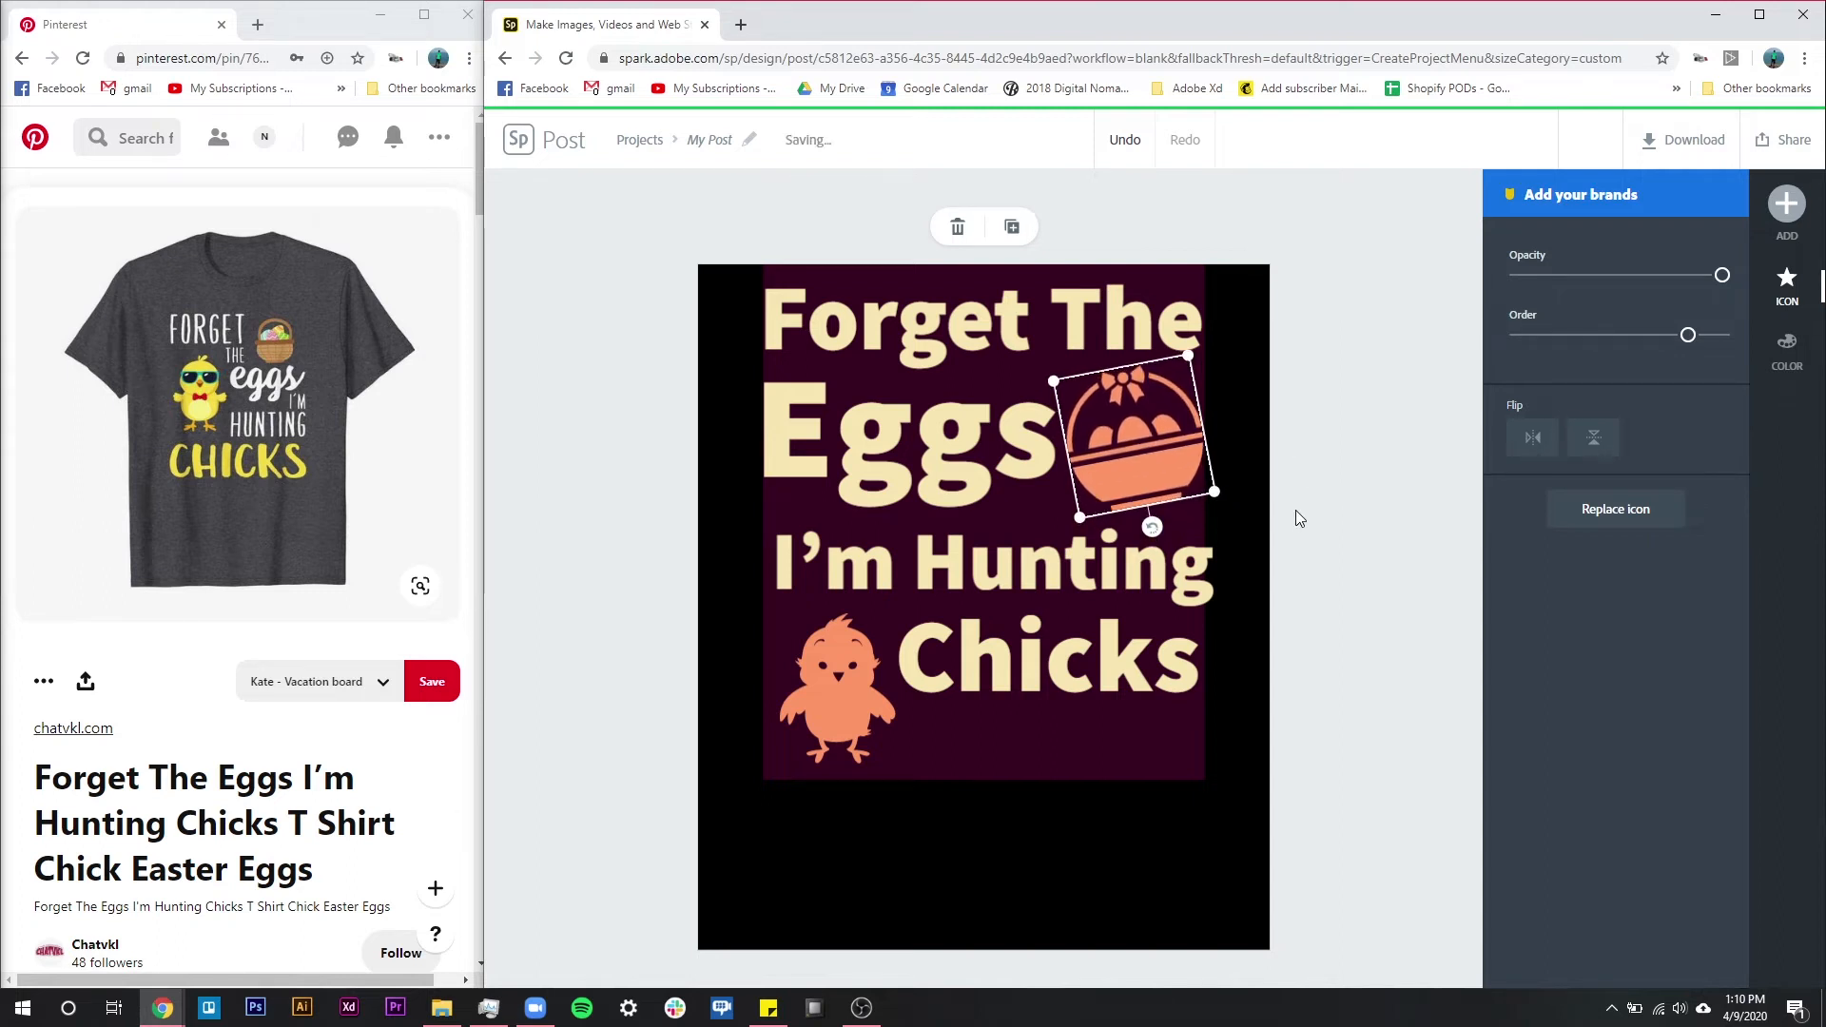
Resize "I'm Hunting" to match the backing rectangle's width and nudge the line up closer to "Eggs".
{"action": "left_click", "coordinate": [842, 595]}
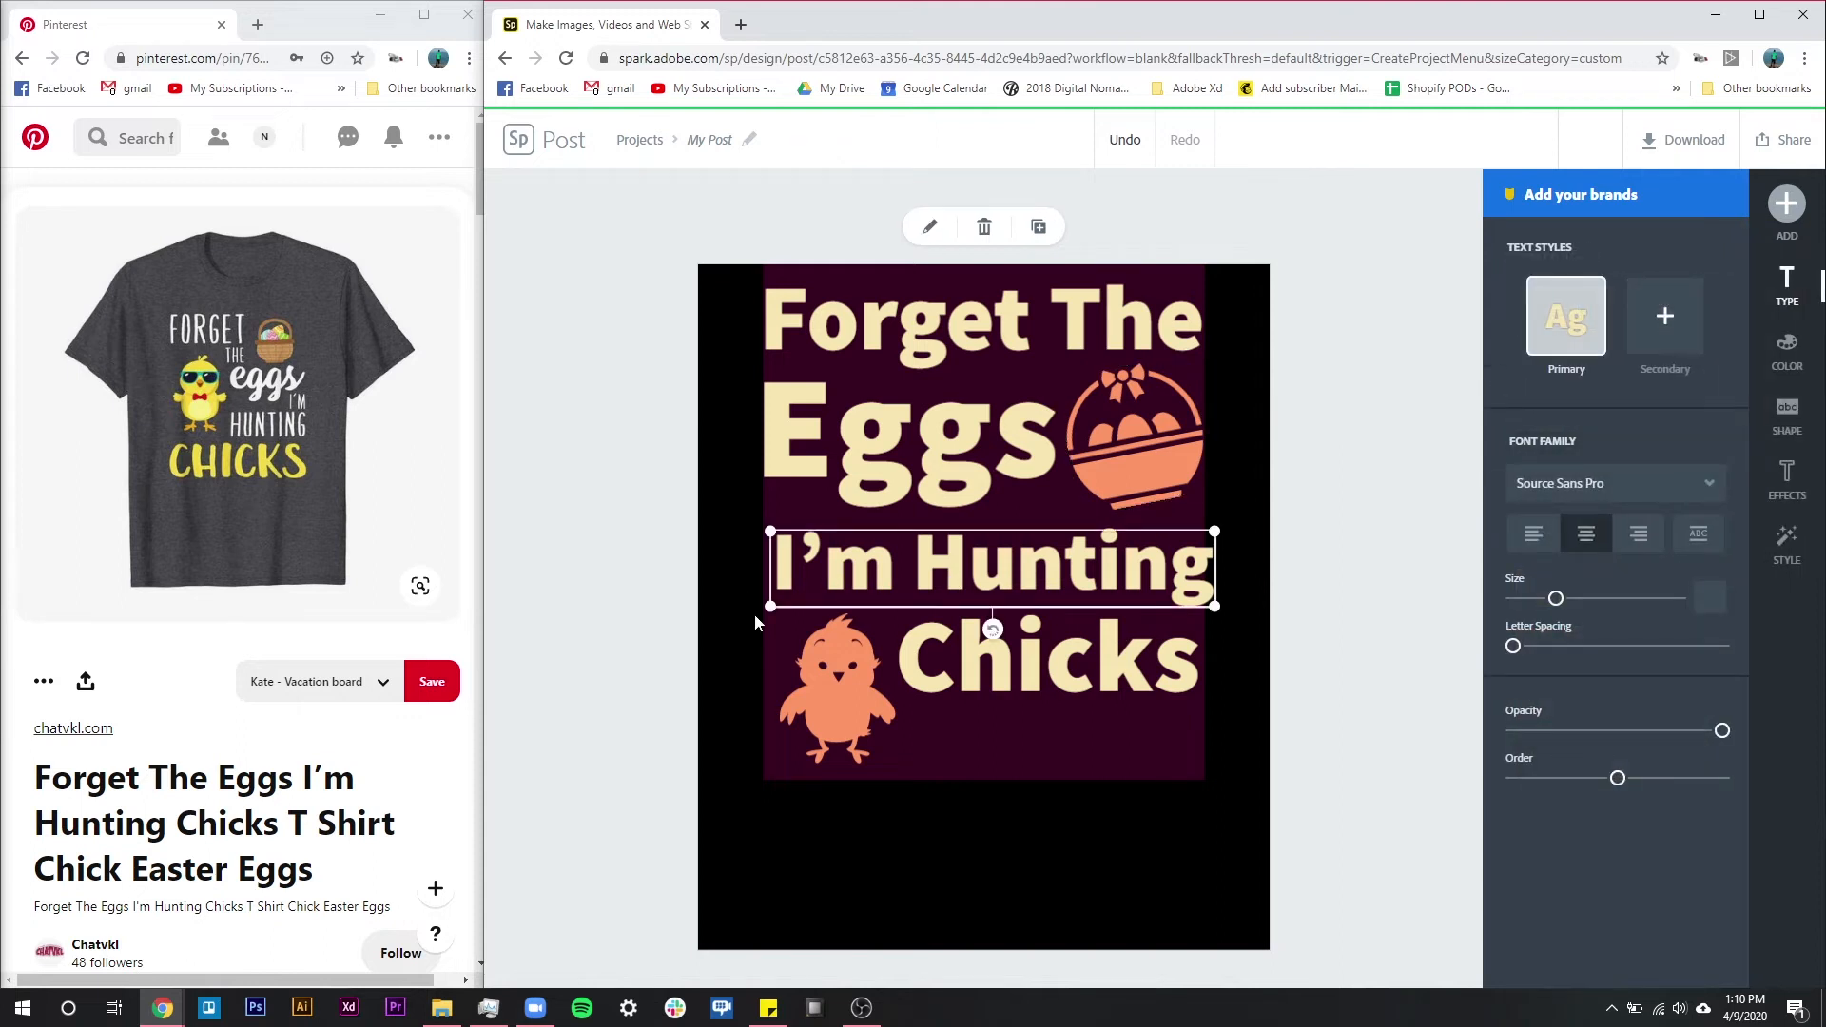
{"action": "left_click_drag", "start_coordinate": [770, 607], "coordinate": [762, 610]}
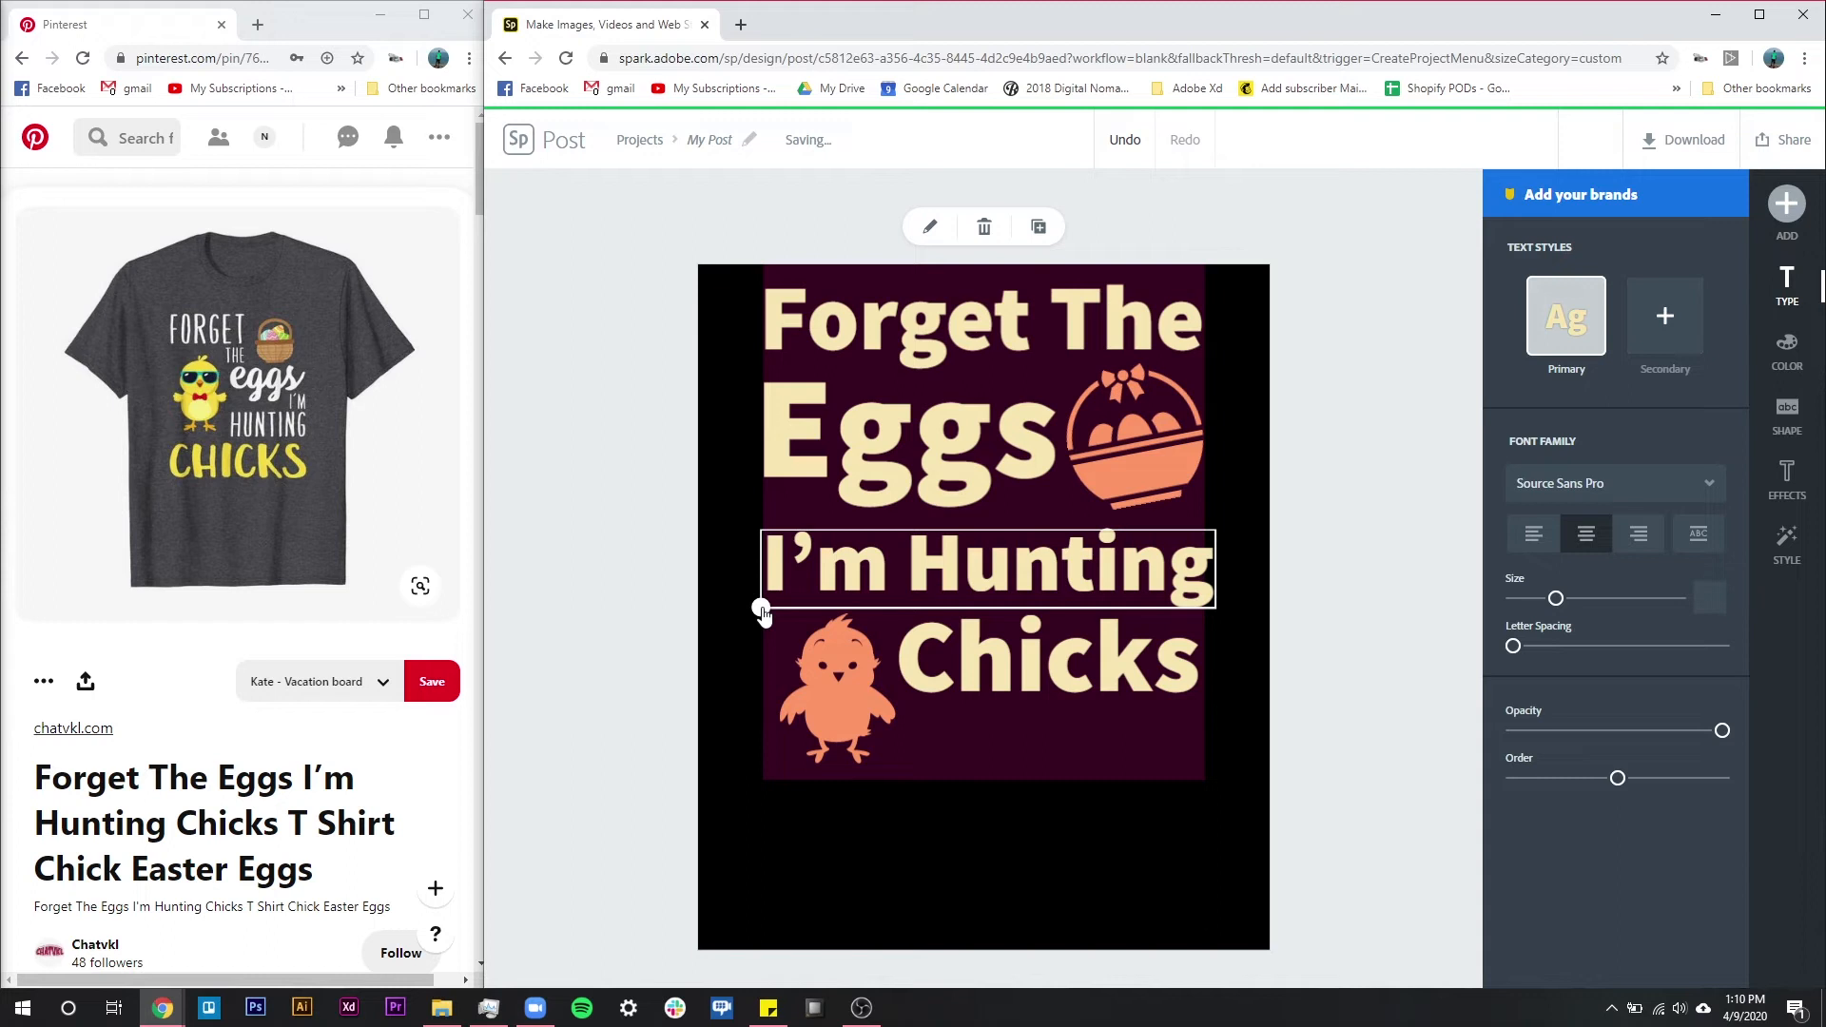
{"action": "mouse_move", "coordinate": [1215, 610]}
{"action": "left_mouse_down"}
{"action": "mouse_move", "coordinate": [1203, 620]}
{"action": "mouse_move", "coordinate": [1203, 601]}
{"action": "left_mouse_up"}
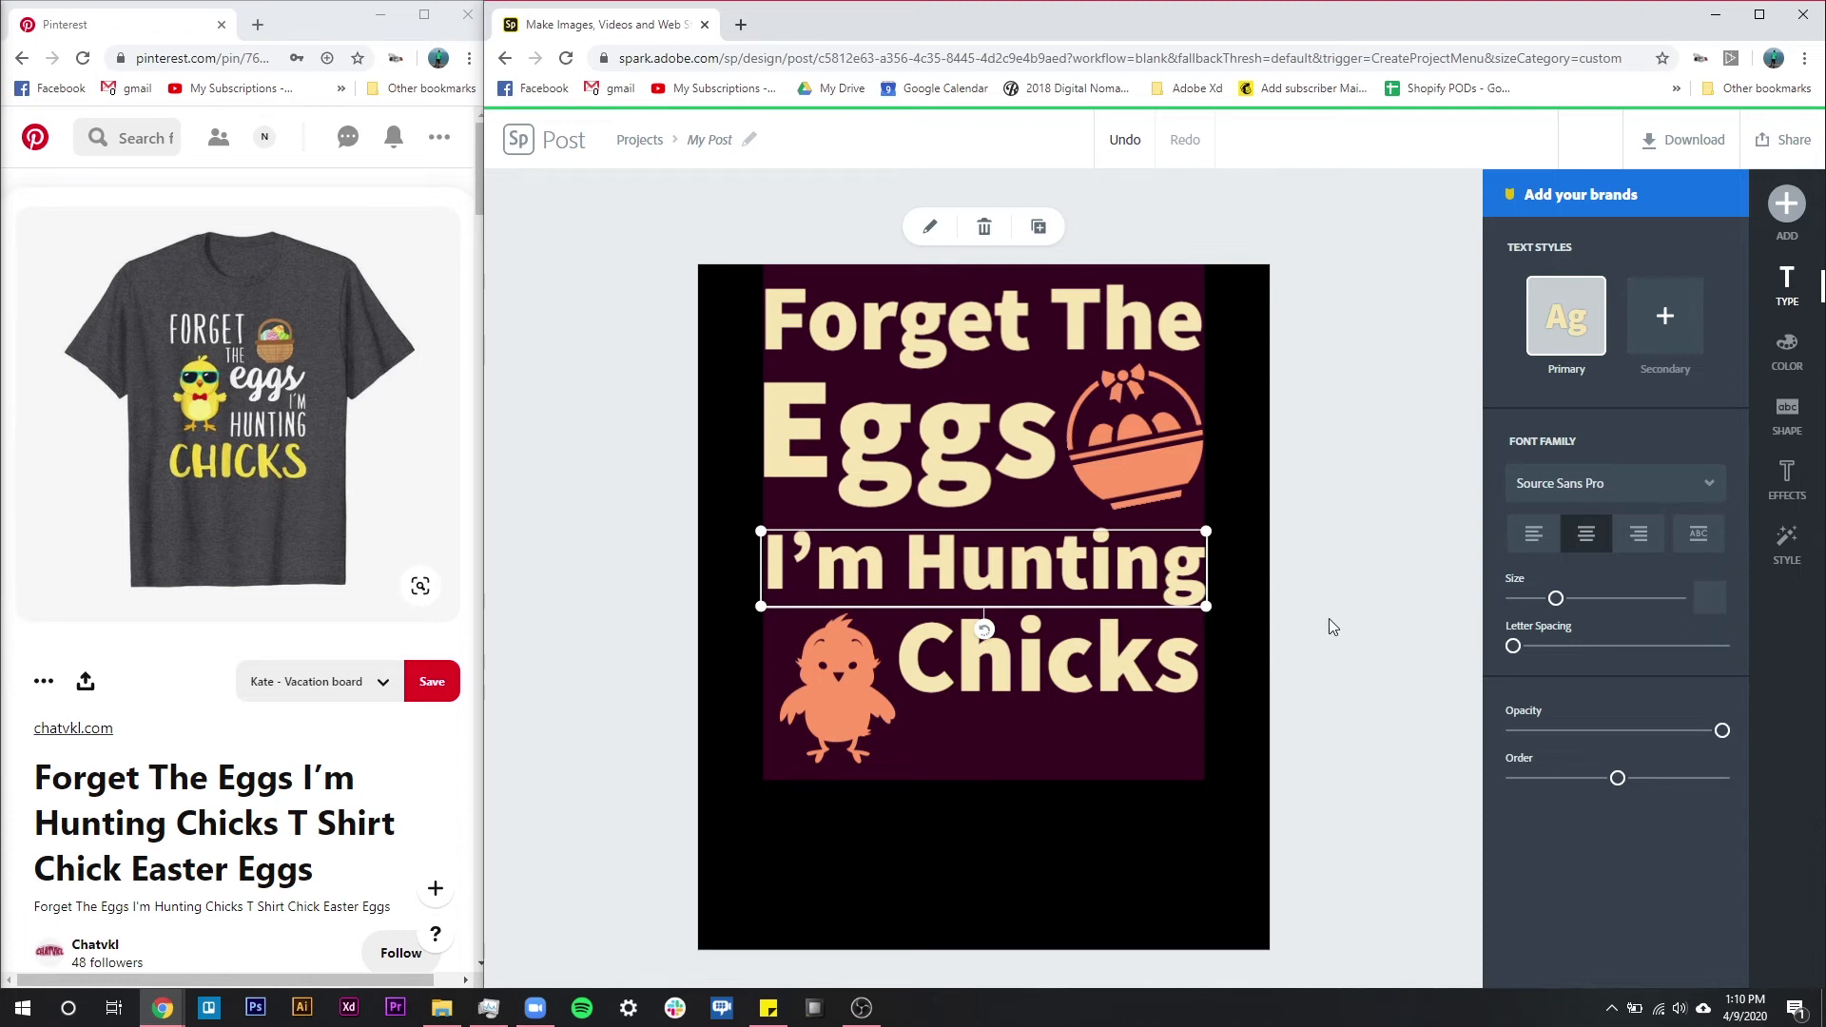
{"action": "key", "text": "Up"}
{"action": "key", "text": "Up"}
{"action": "key", "text": "Up"}
{"action": "key", "text": "Up"}
{"action": "key", "text": "Up"}
{"action": "key", "text": "Up"}
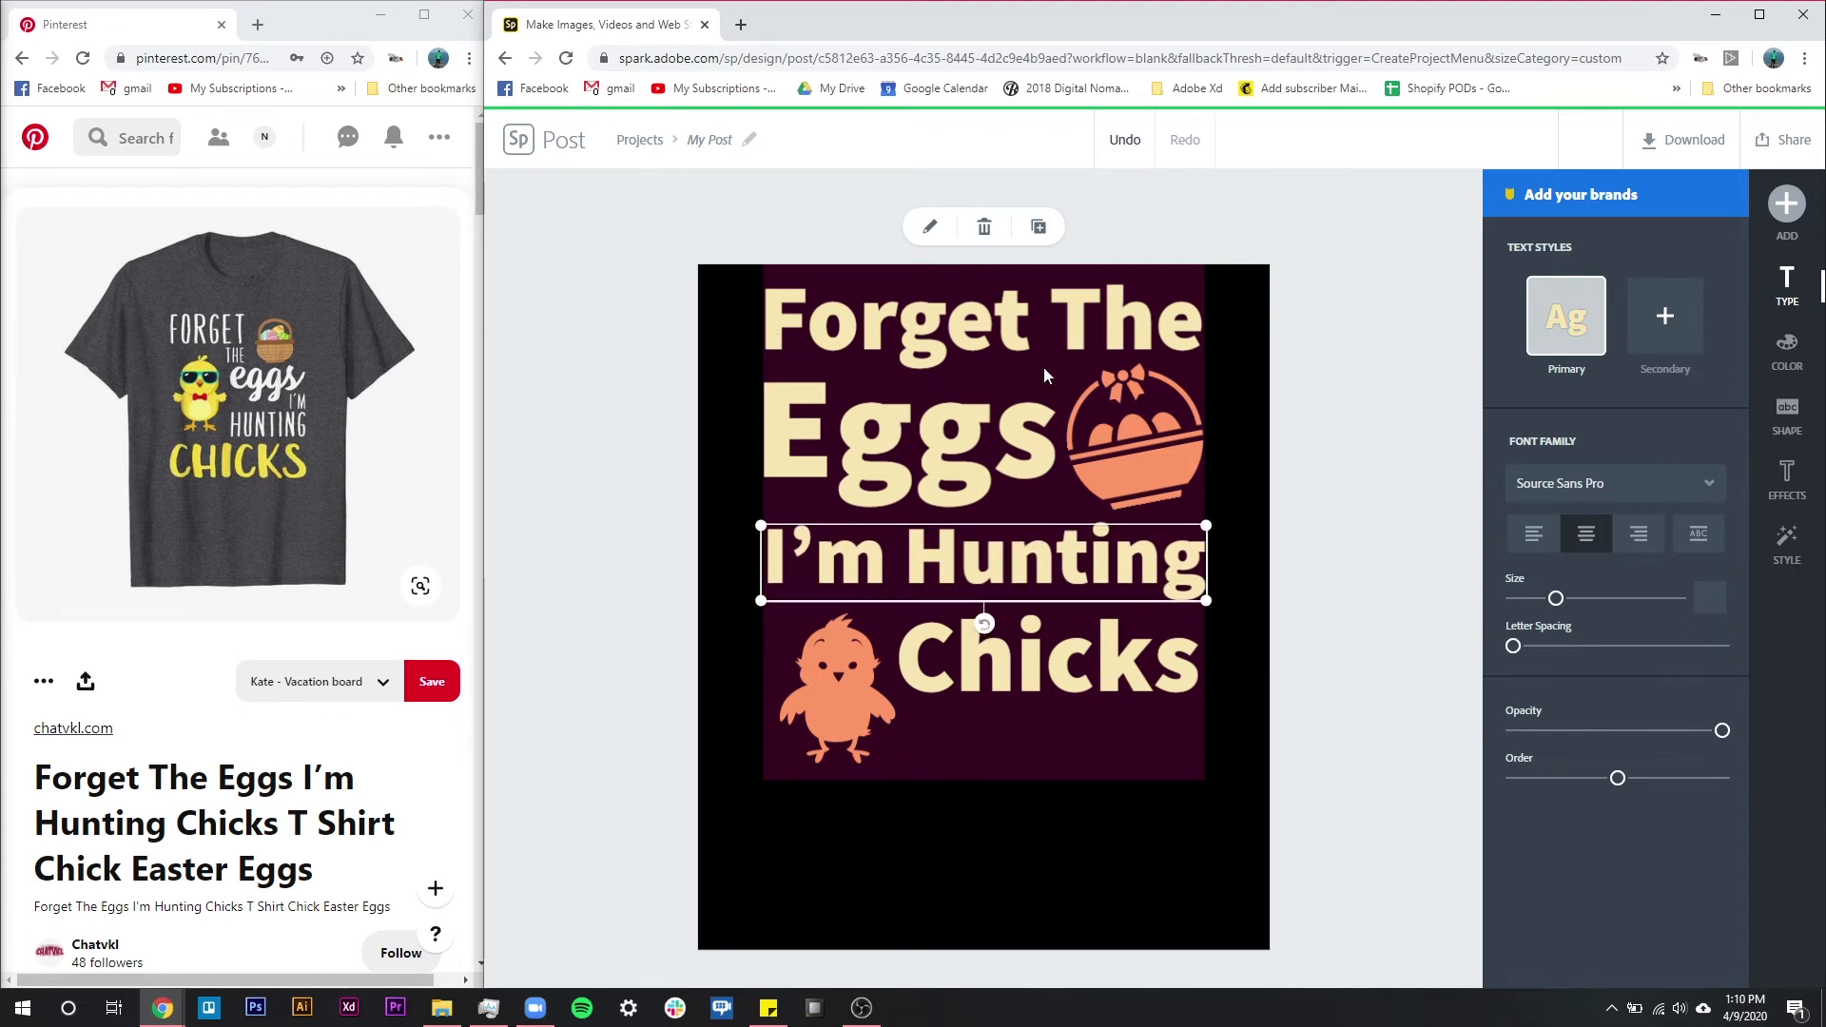
{"action": "left_click", "coordinate": [1248, 544]}
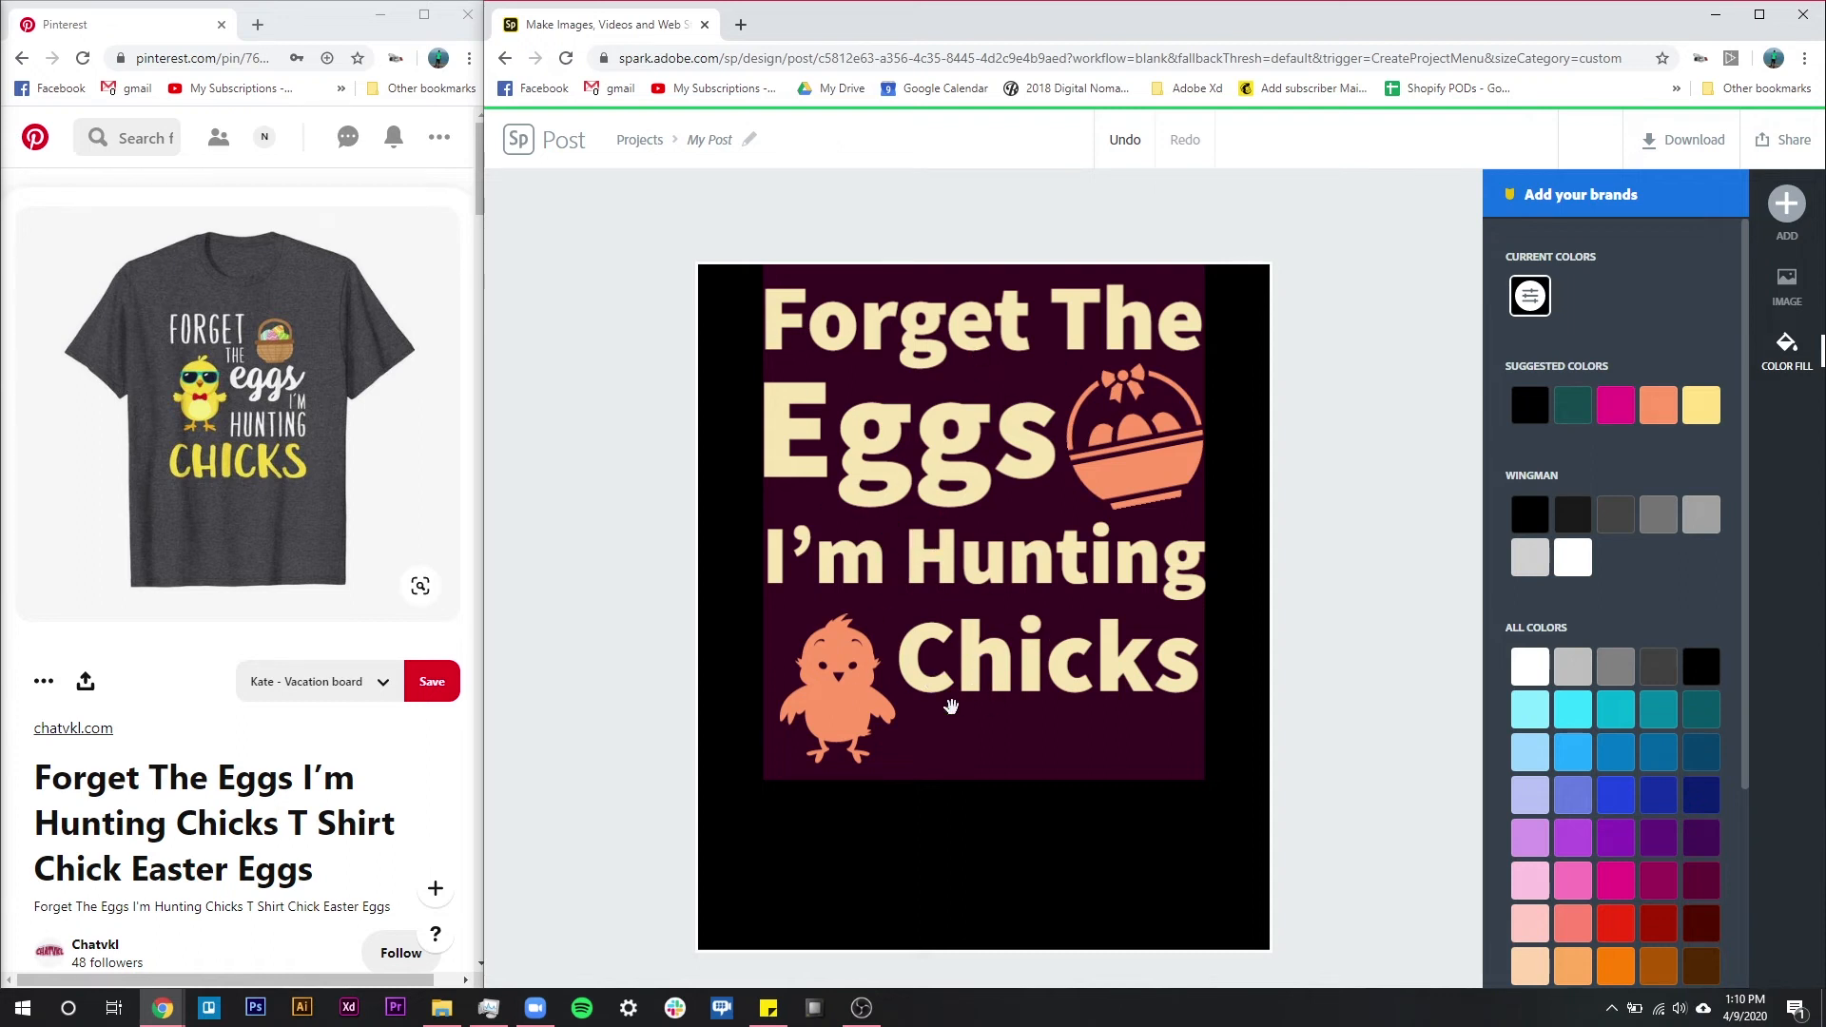
Enlarge the chick icon so its head reaches the "I'm Hunting" line and its feet near the rectangle's lower edge.
{"action": "left_click", "coordinate": [843, 701]}
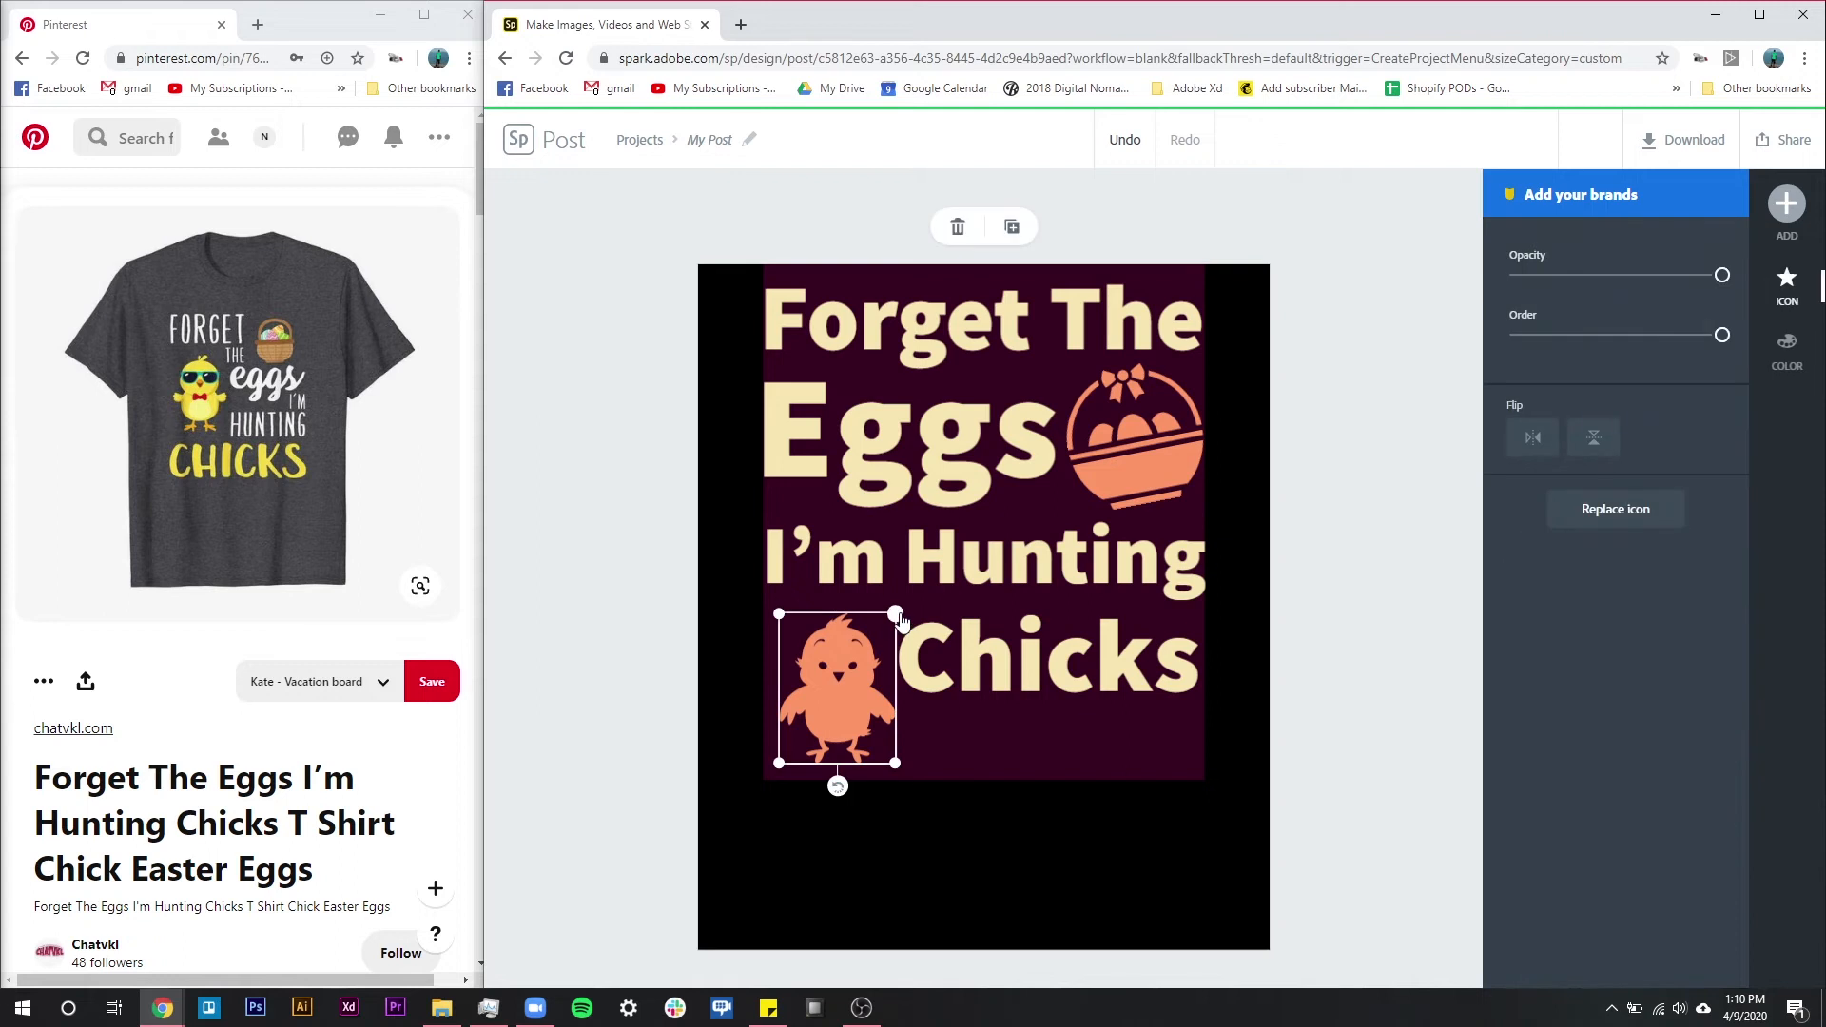
{"action": "left_click_drag", "start_coordinate": [895, 613], "coordinate": [924, 577]}
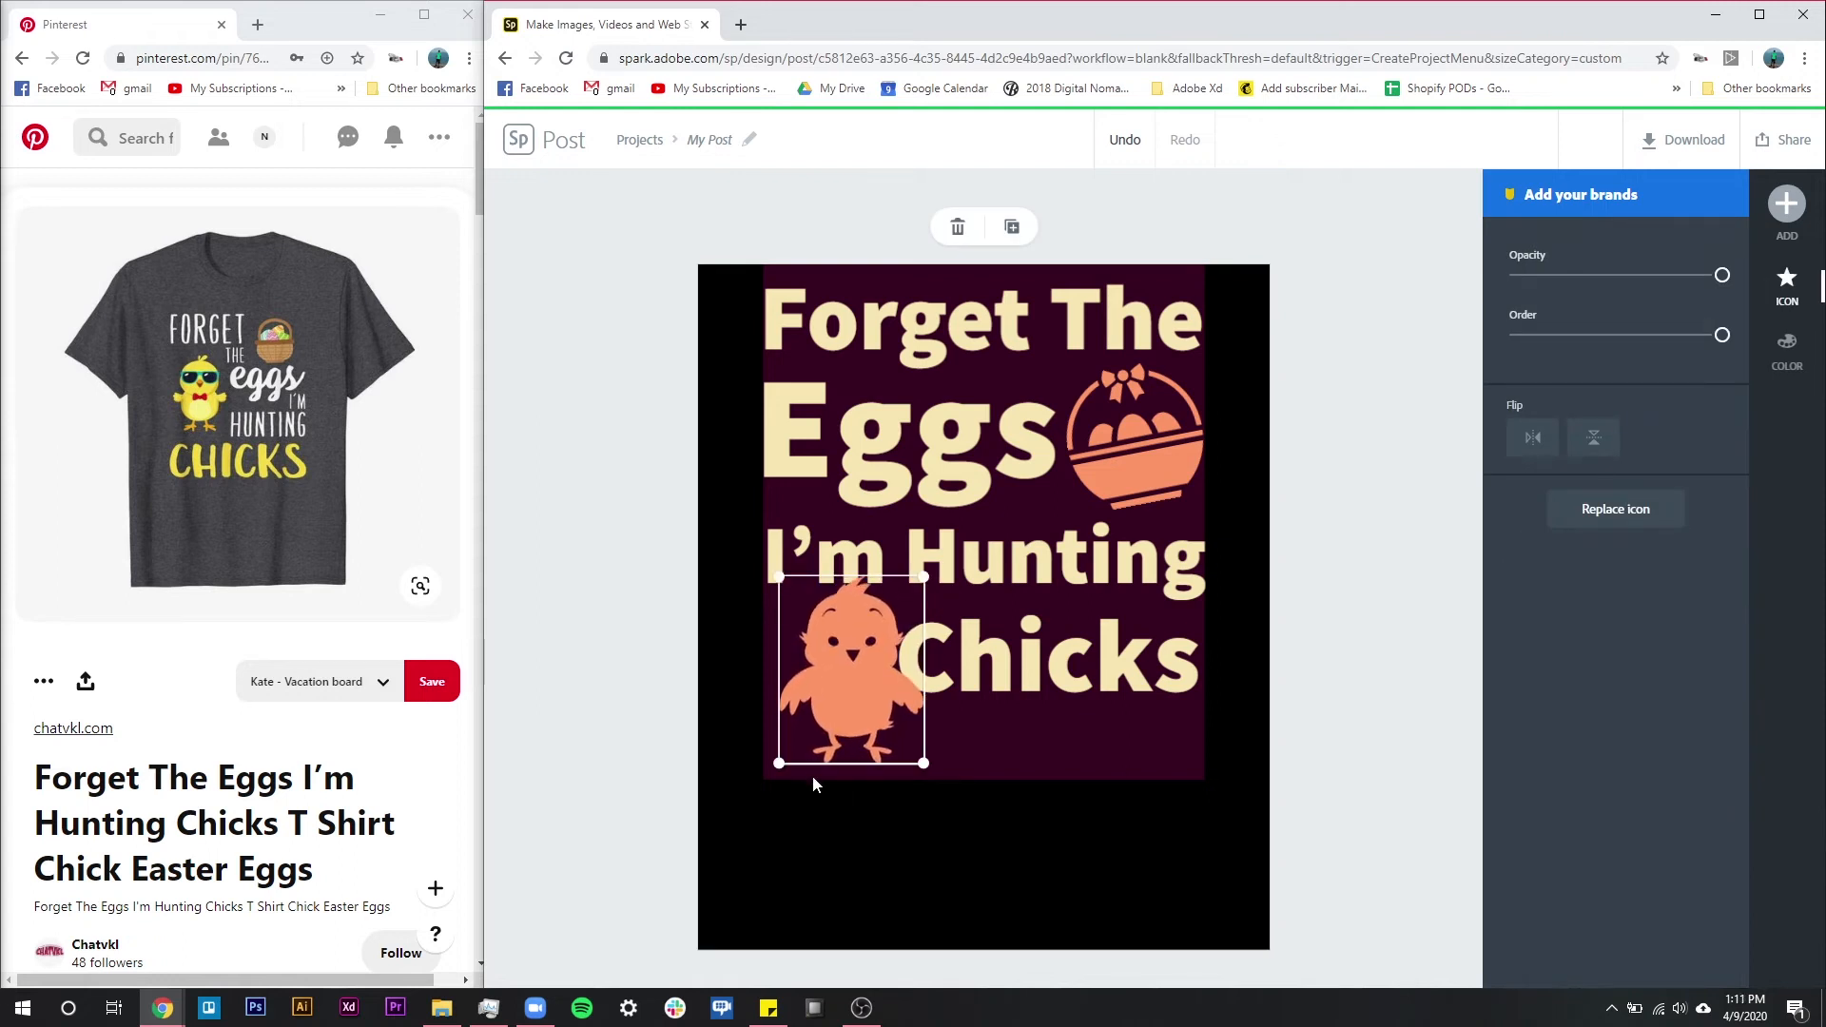
{"action": "left_click_drag", "start_coordinate": [778, 767], "coordinate": [773, 770]}
Tilt "Chicks" clockwise so it slopes downward, enlarge it to start behind the chick, and nudge it down below "I'm Hunting".
{"action": "left_click", "coordinate": [1113, 671]}
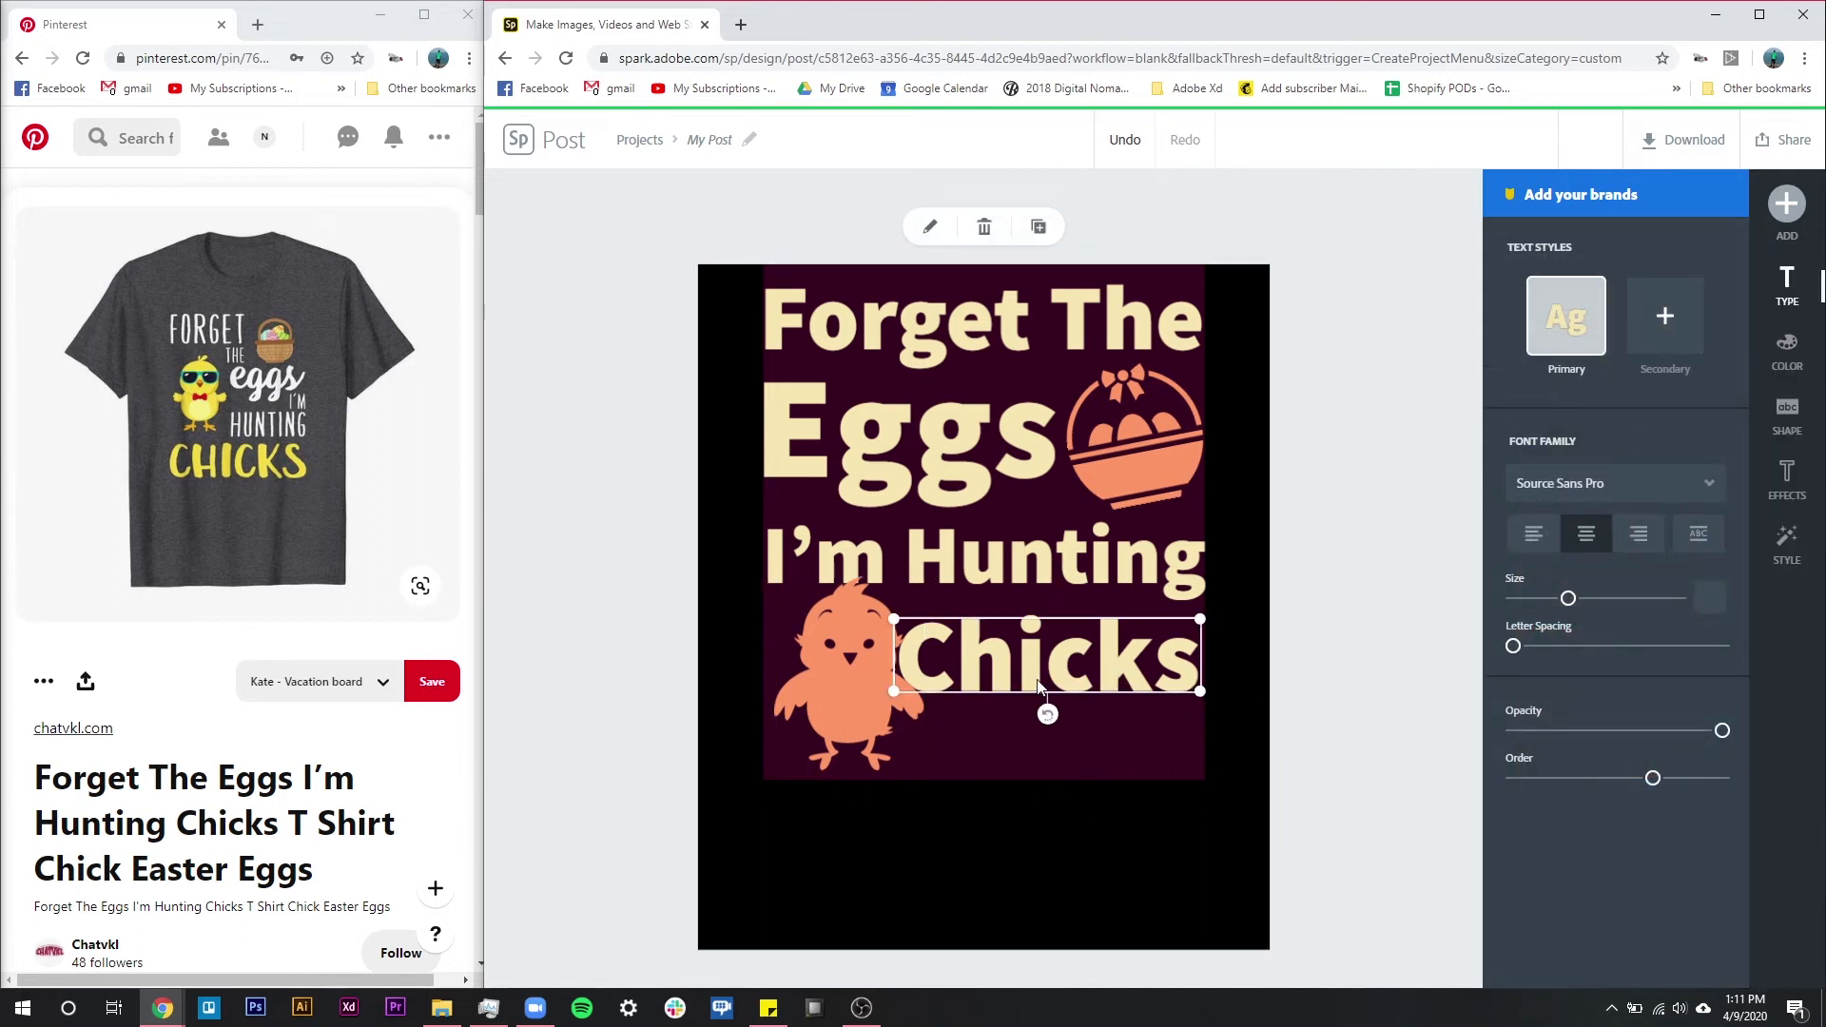
{"action": "left_click_drag", "start_coordinate": [1046, 718], "coordinate": [1038, 724]}
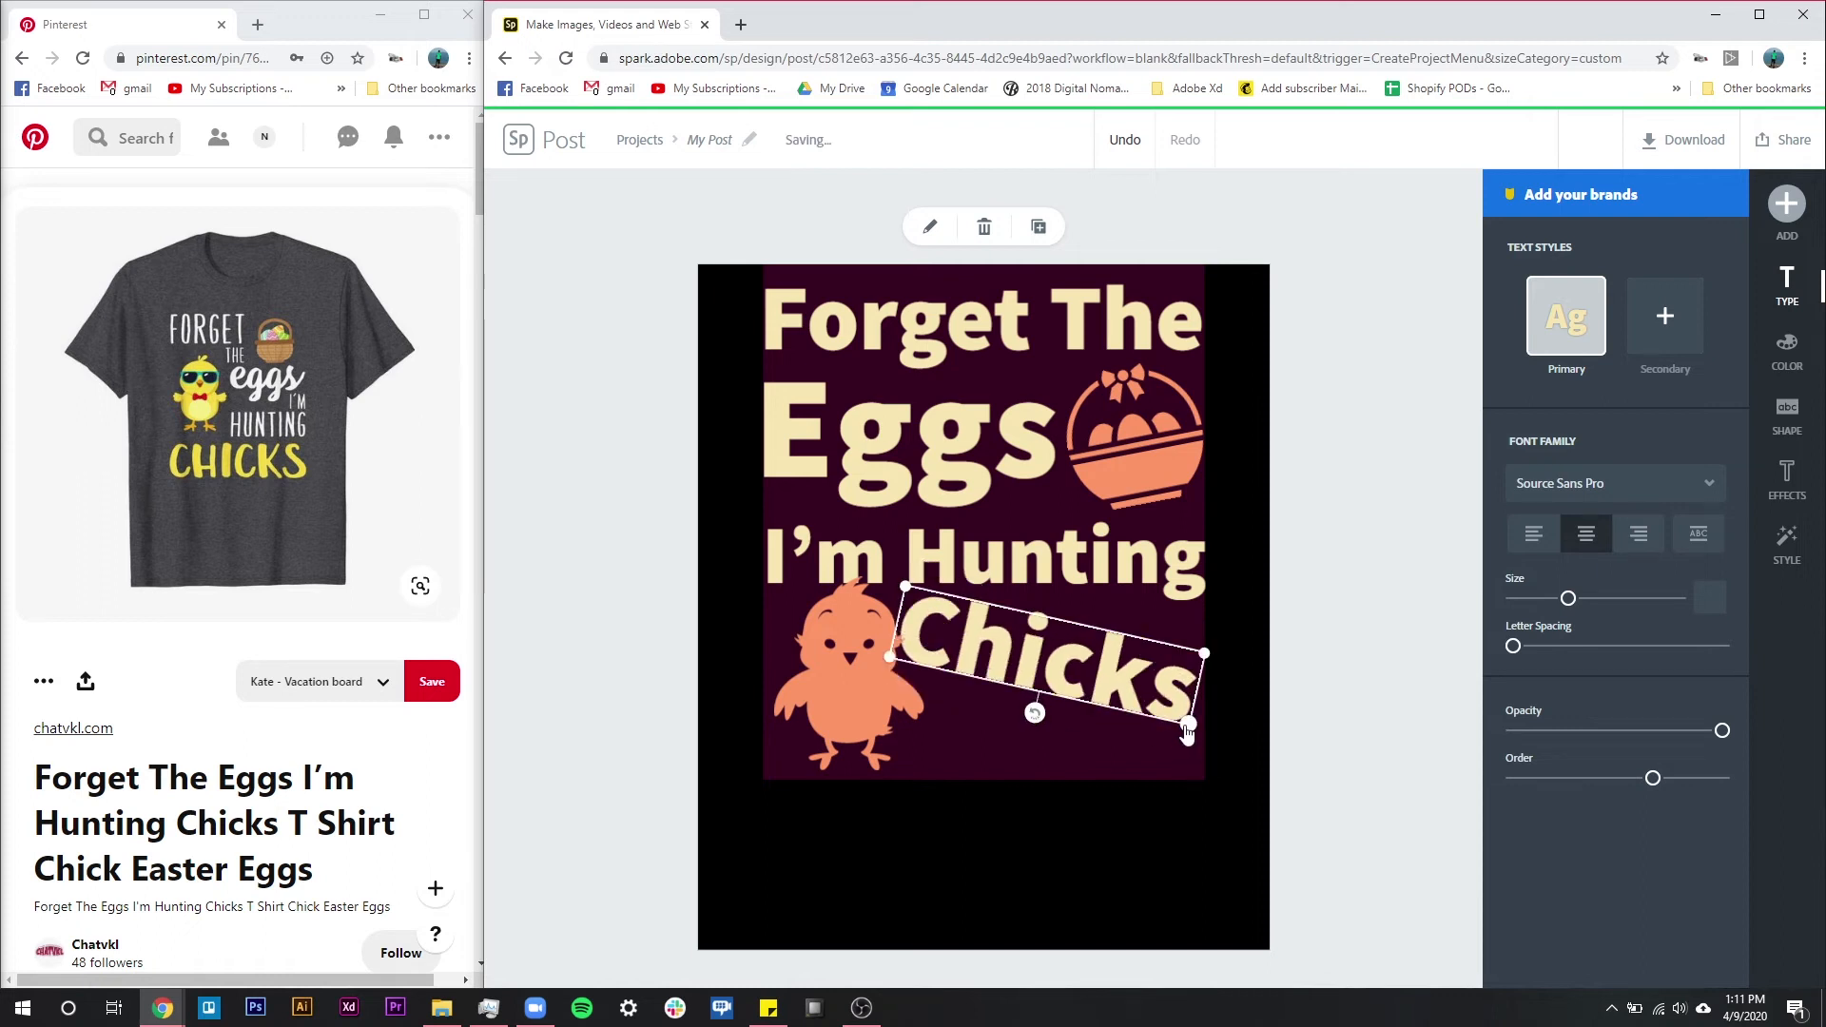
{"action": "left_click_drag", "start_coordinate": [1192, 738], "coordinate": [1200, 748]}
{"action": "left_click_drag", "start_coordinate": [889, 658], "coordinate": [867, 662]}
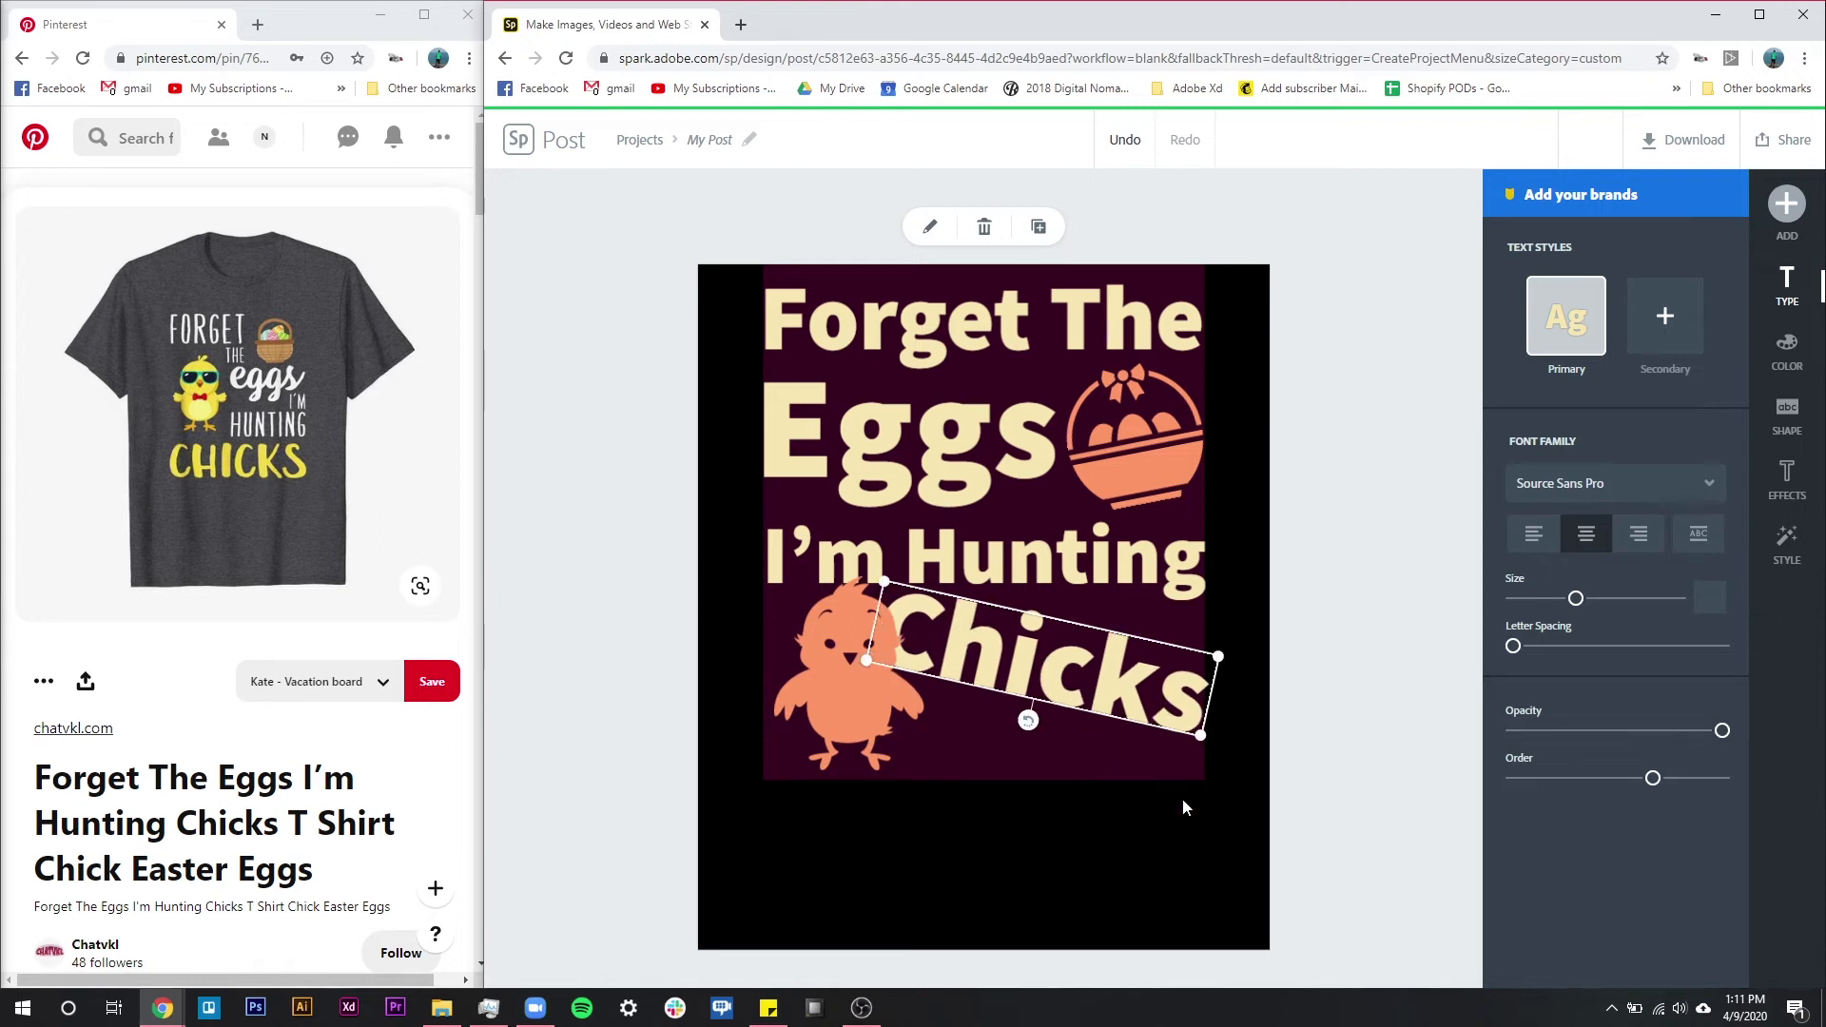
{"action": "key", "text": "Down"}
{"action": "key", "text": "Down"}
{"action": "key", "text": "Down"}
{"action": "key", "text": "Down"}
{"action": "key", "text": "Down"}
{"action": "key", "text": "Down"}
{"action": "key", "text": "Down"}
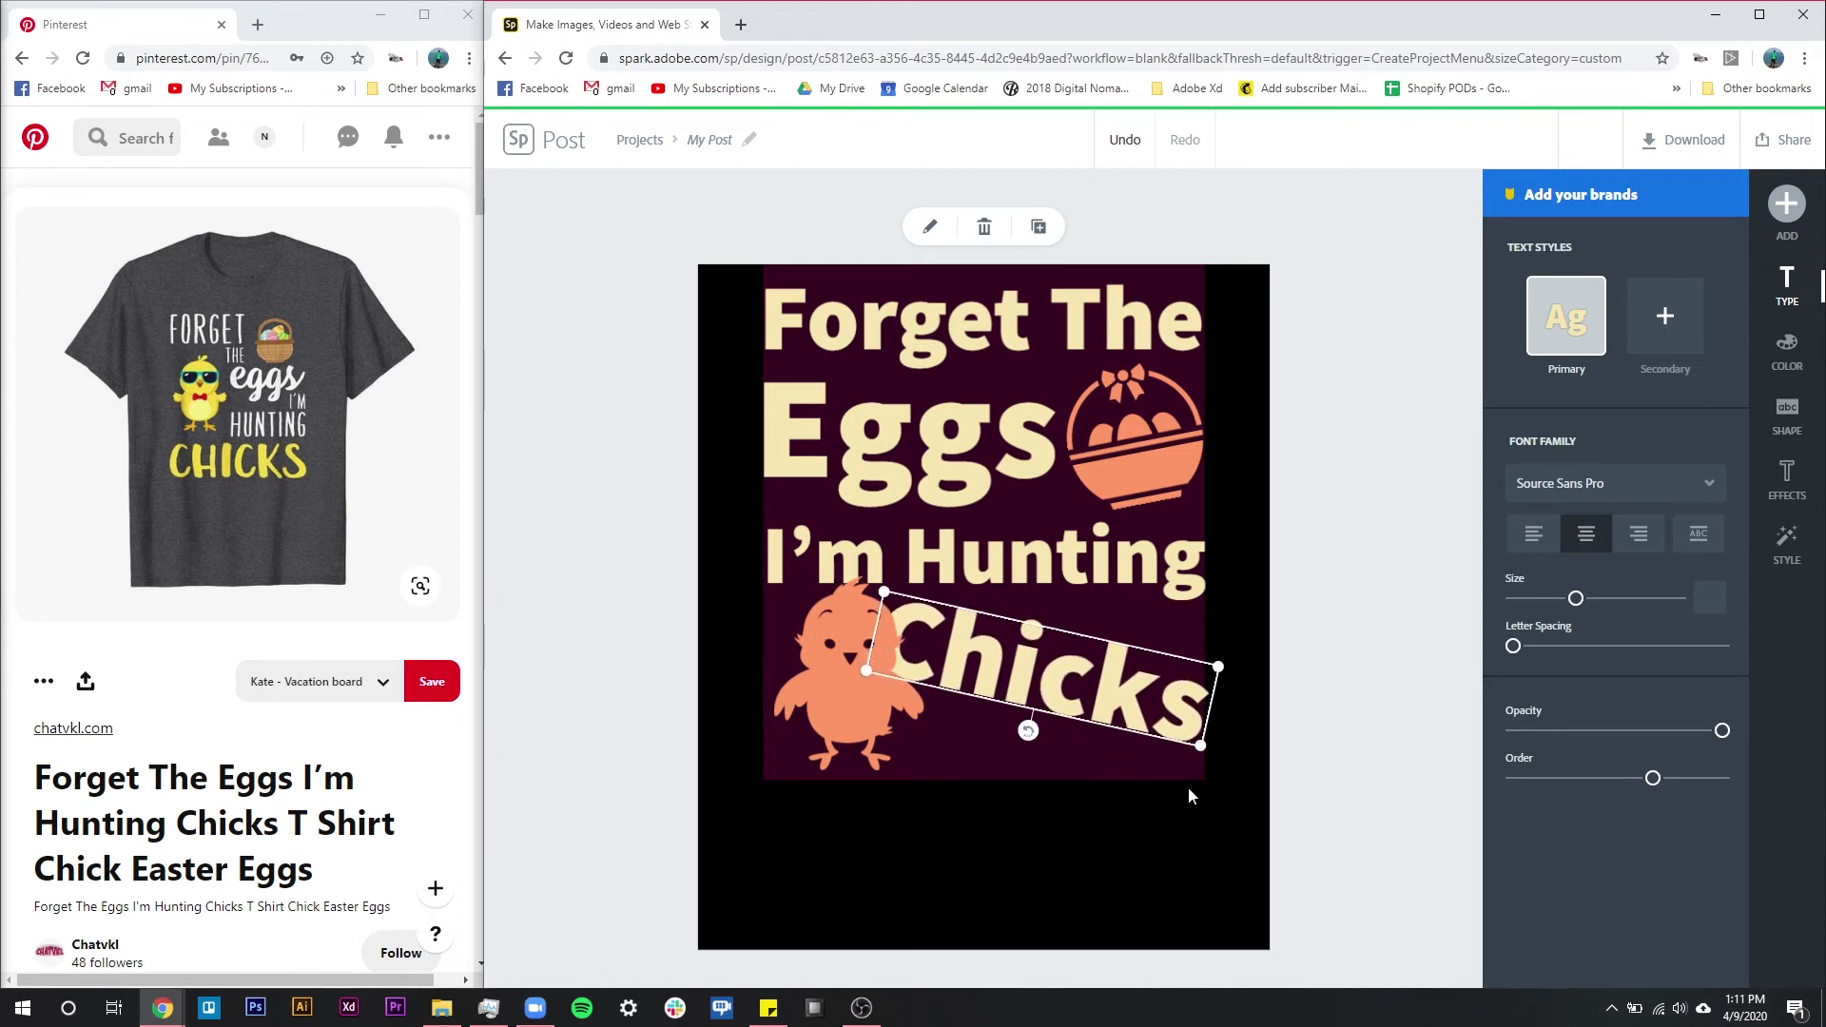
Delete the dark magenta backing rectangle behind the lettering.
{"action": "left_click", "coordinate": [1236, 751]}
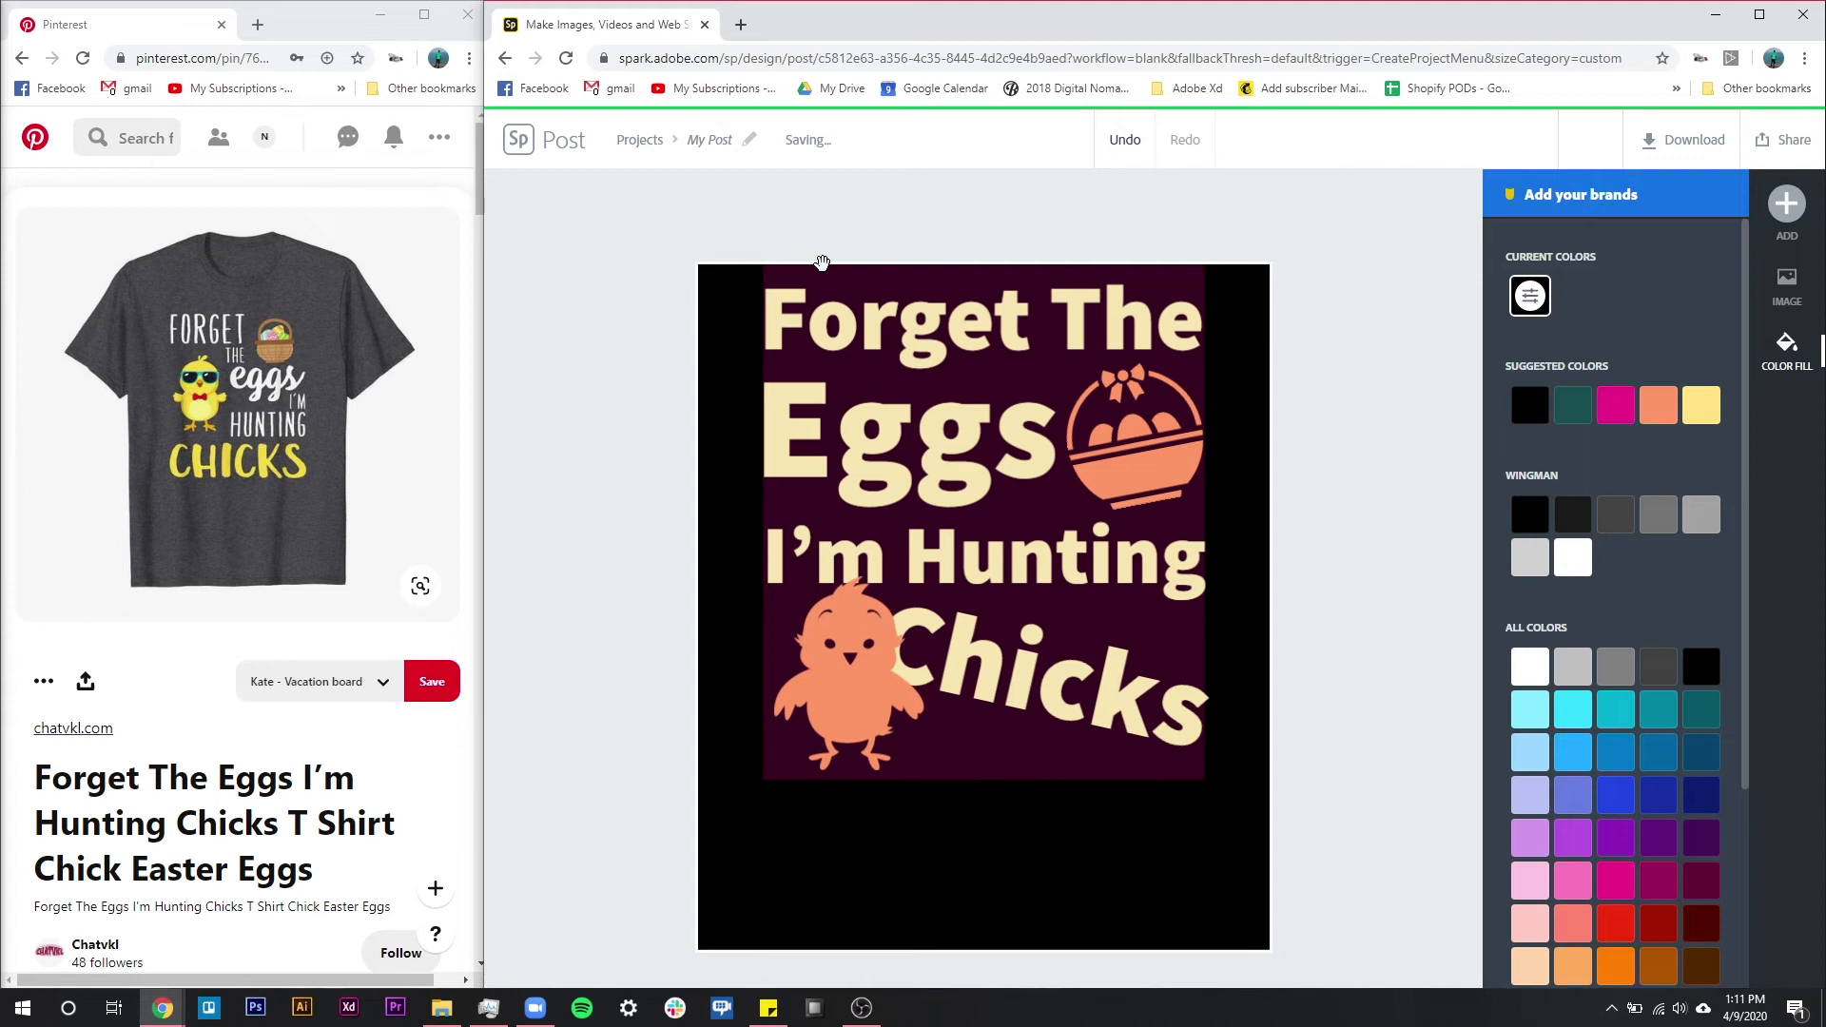
{"action": "left_click", "coordinate": [960, 276]}
{"action": "key", "text": "Delete"}
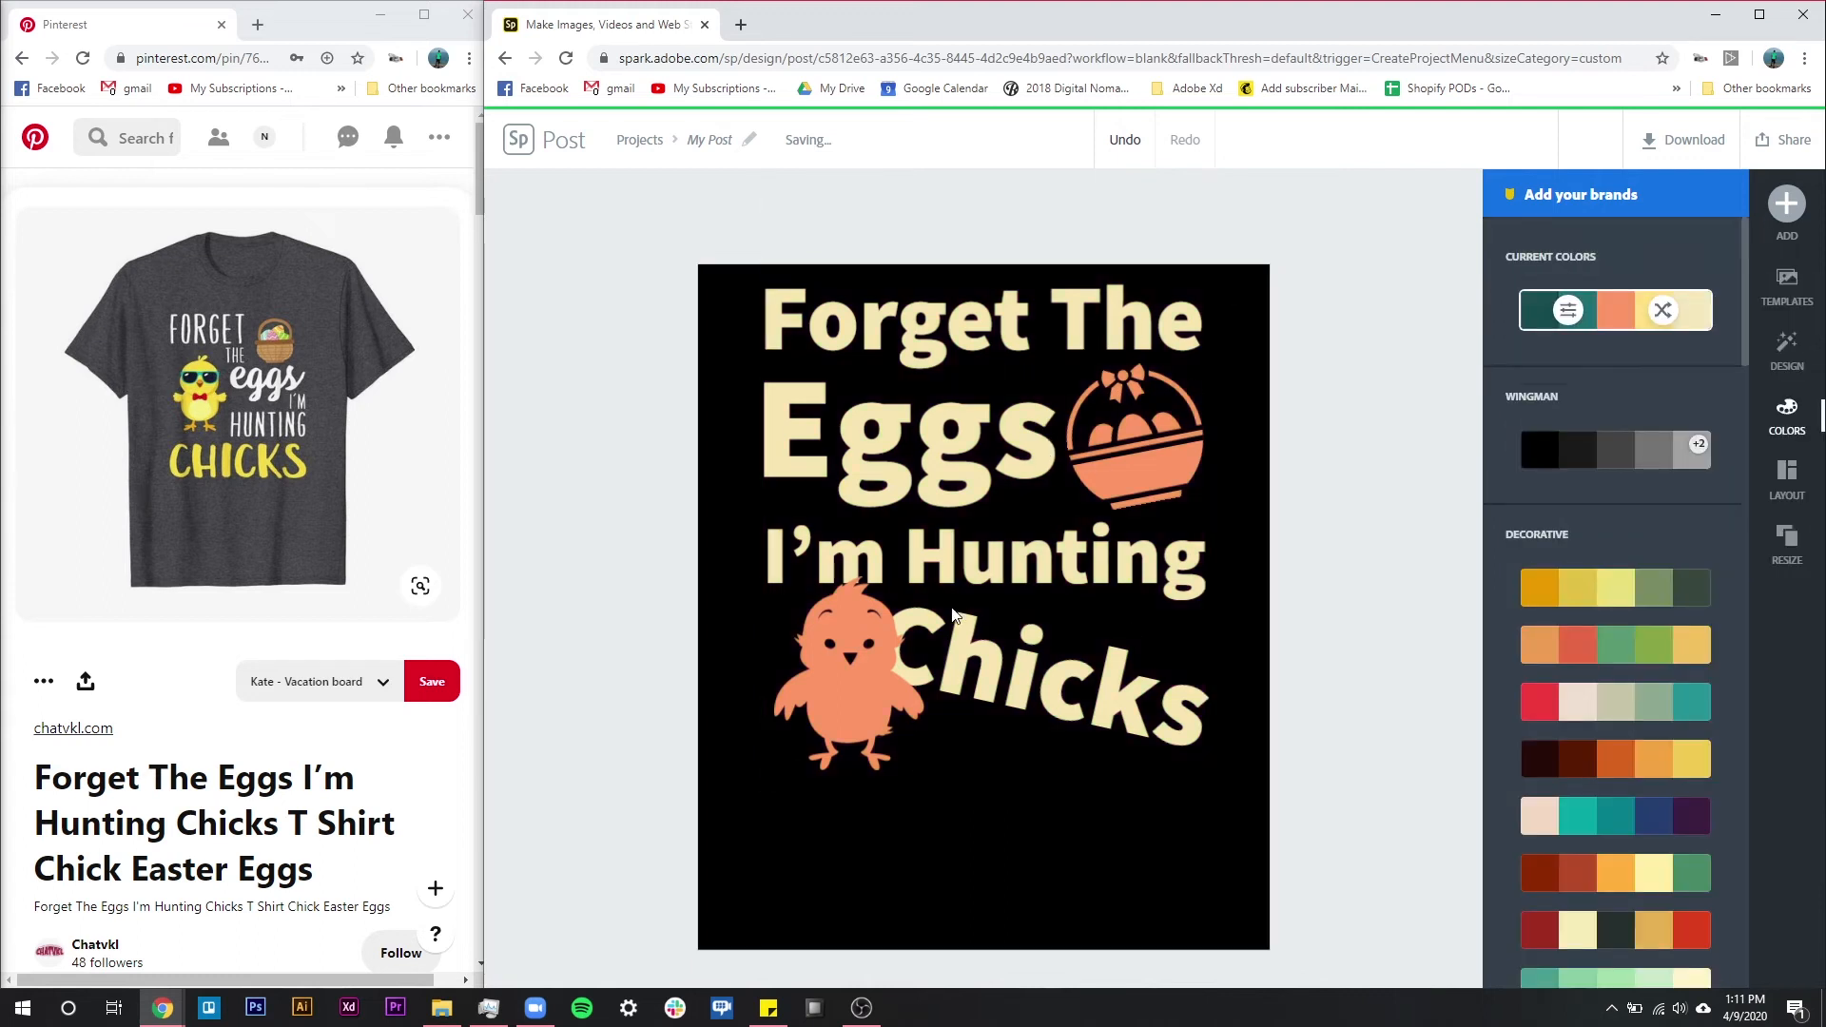
Recolour the "Forget The" and "I'm Hunting" text lines white.
{"action": "left_click", "coordinate": [968, 326]}
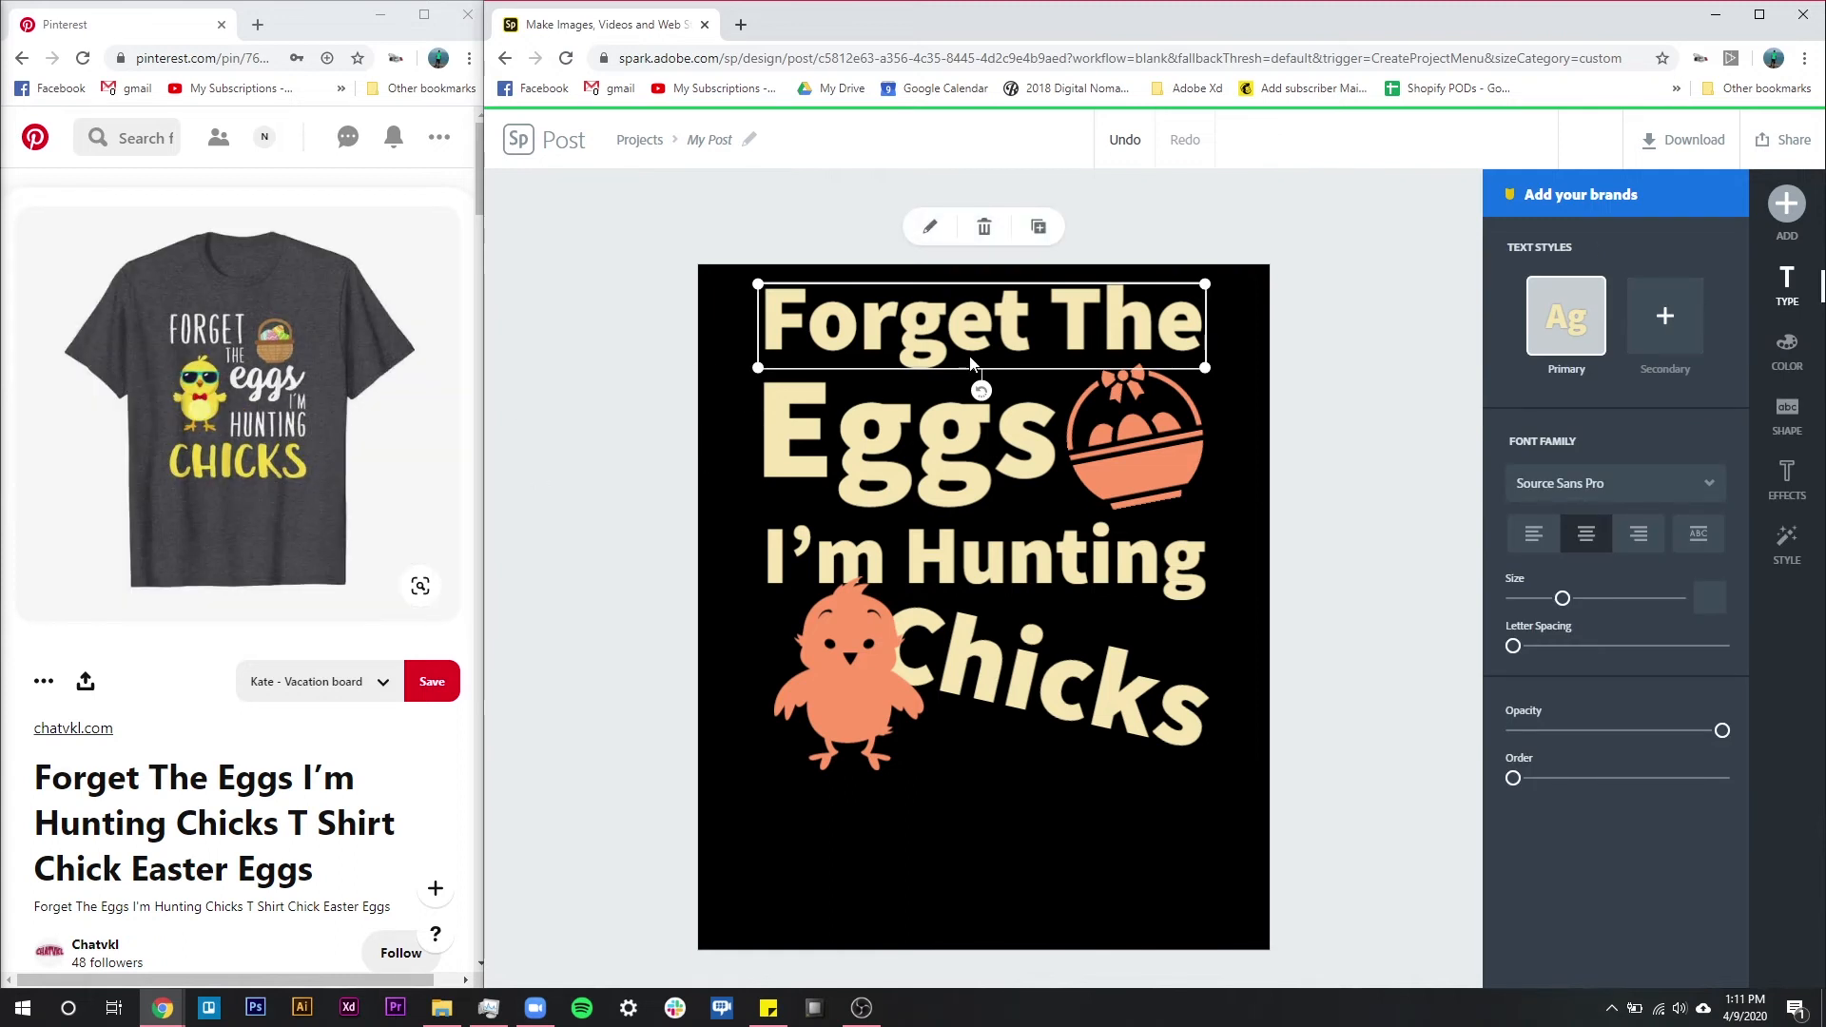
{"action": "left_click", "coordinate": [1788, 350]}
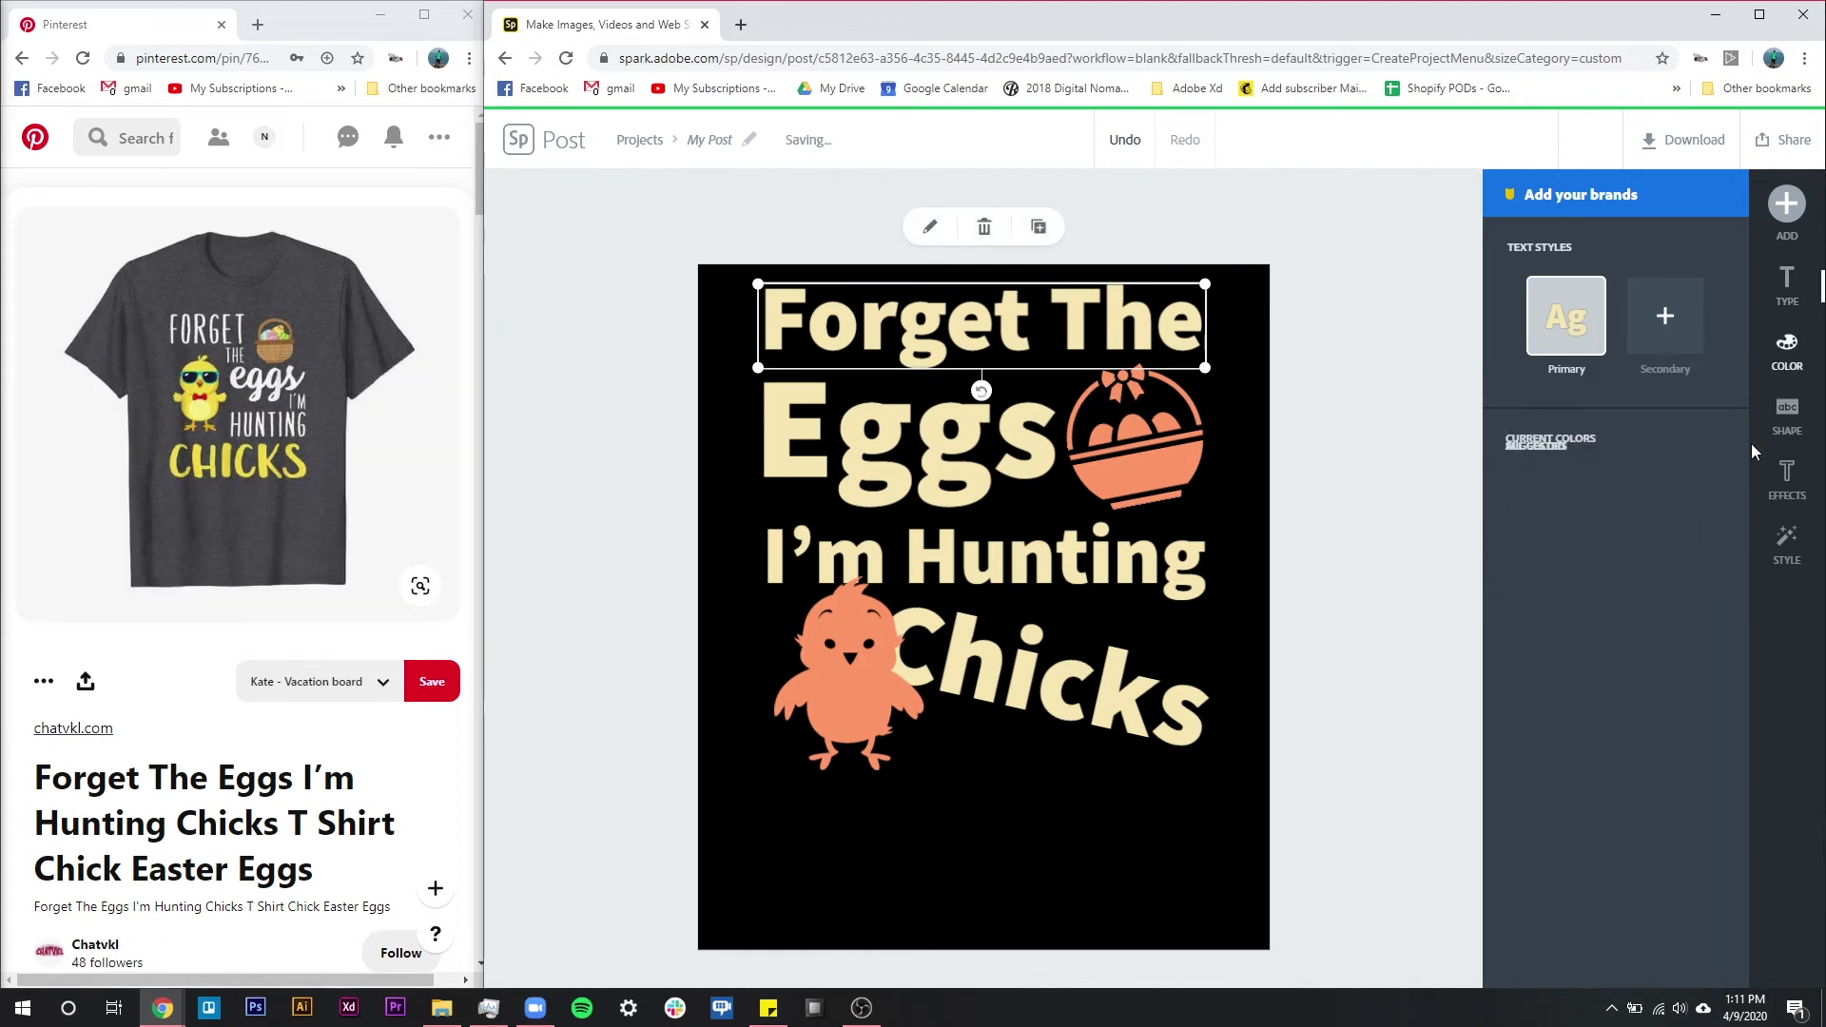
{"action": "left_click", "coordinate": [1534, 767]}
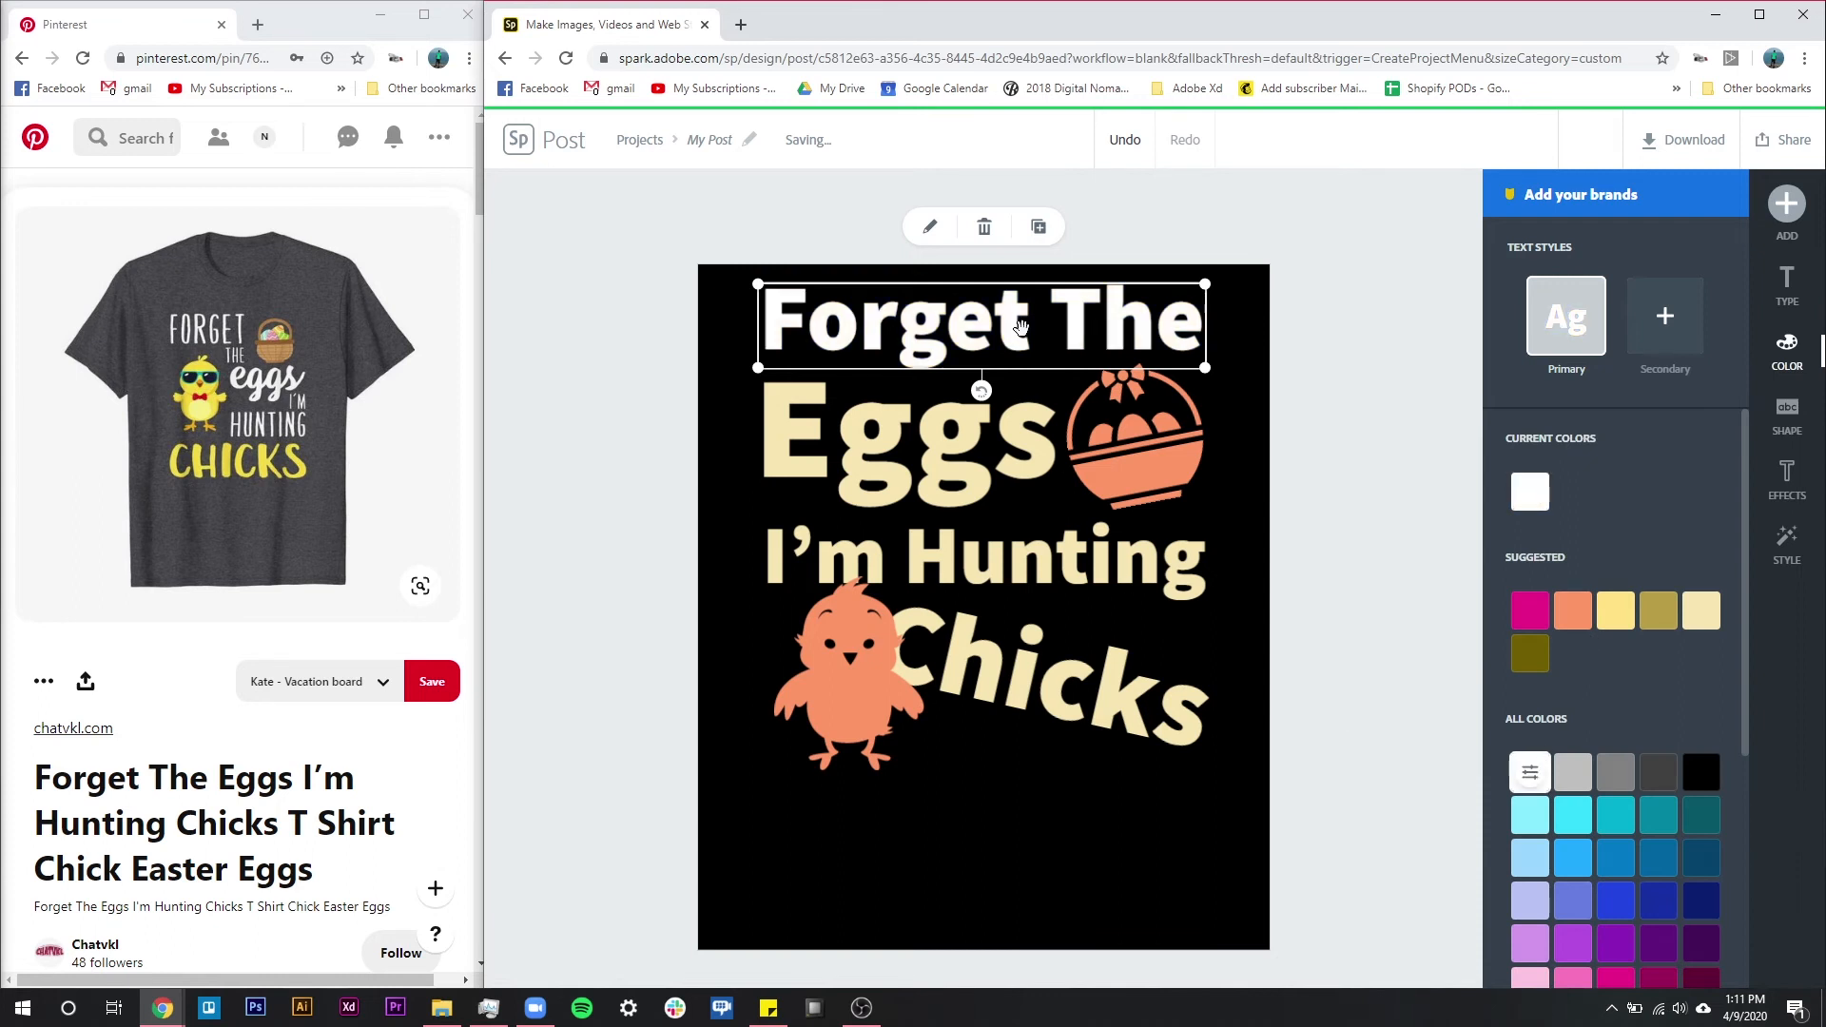
{"action": "left_click", "coordinate": [983, 594]}
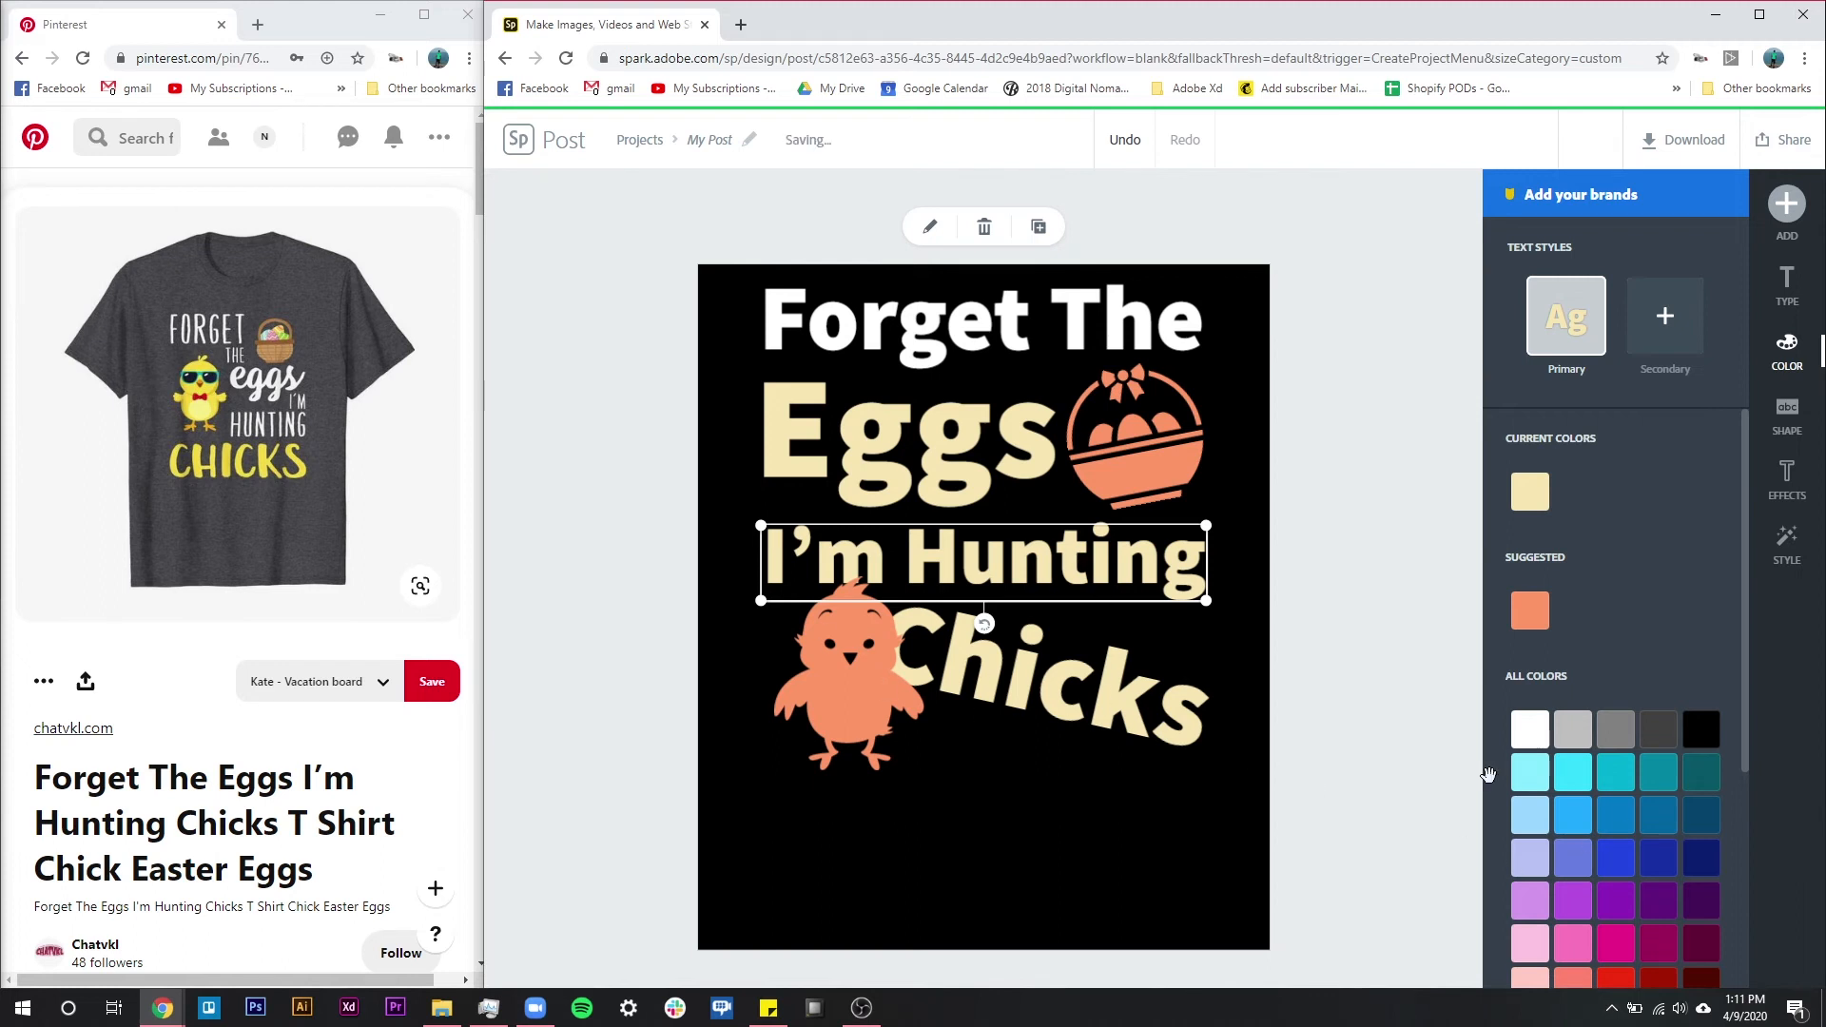
{"action": "left_click", "coordinate": [1531, 730]}
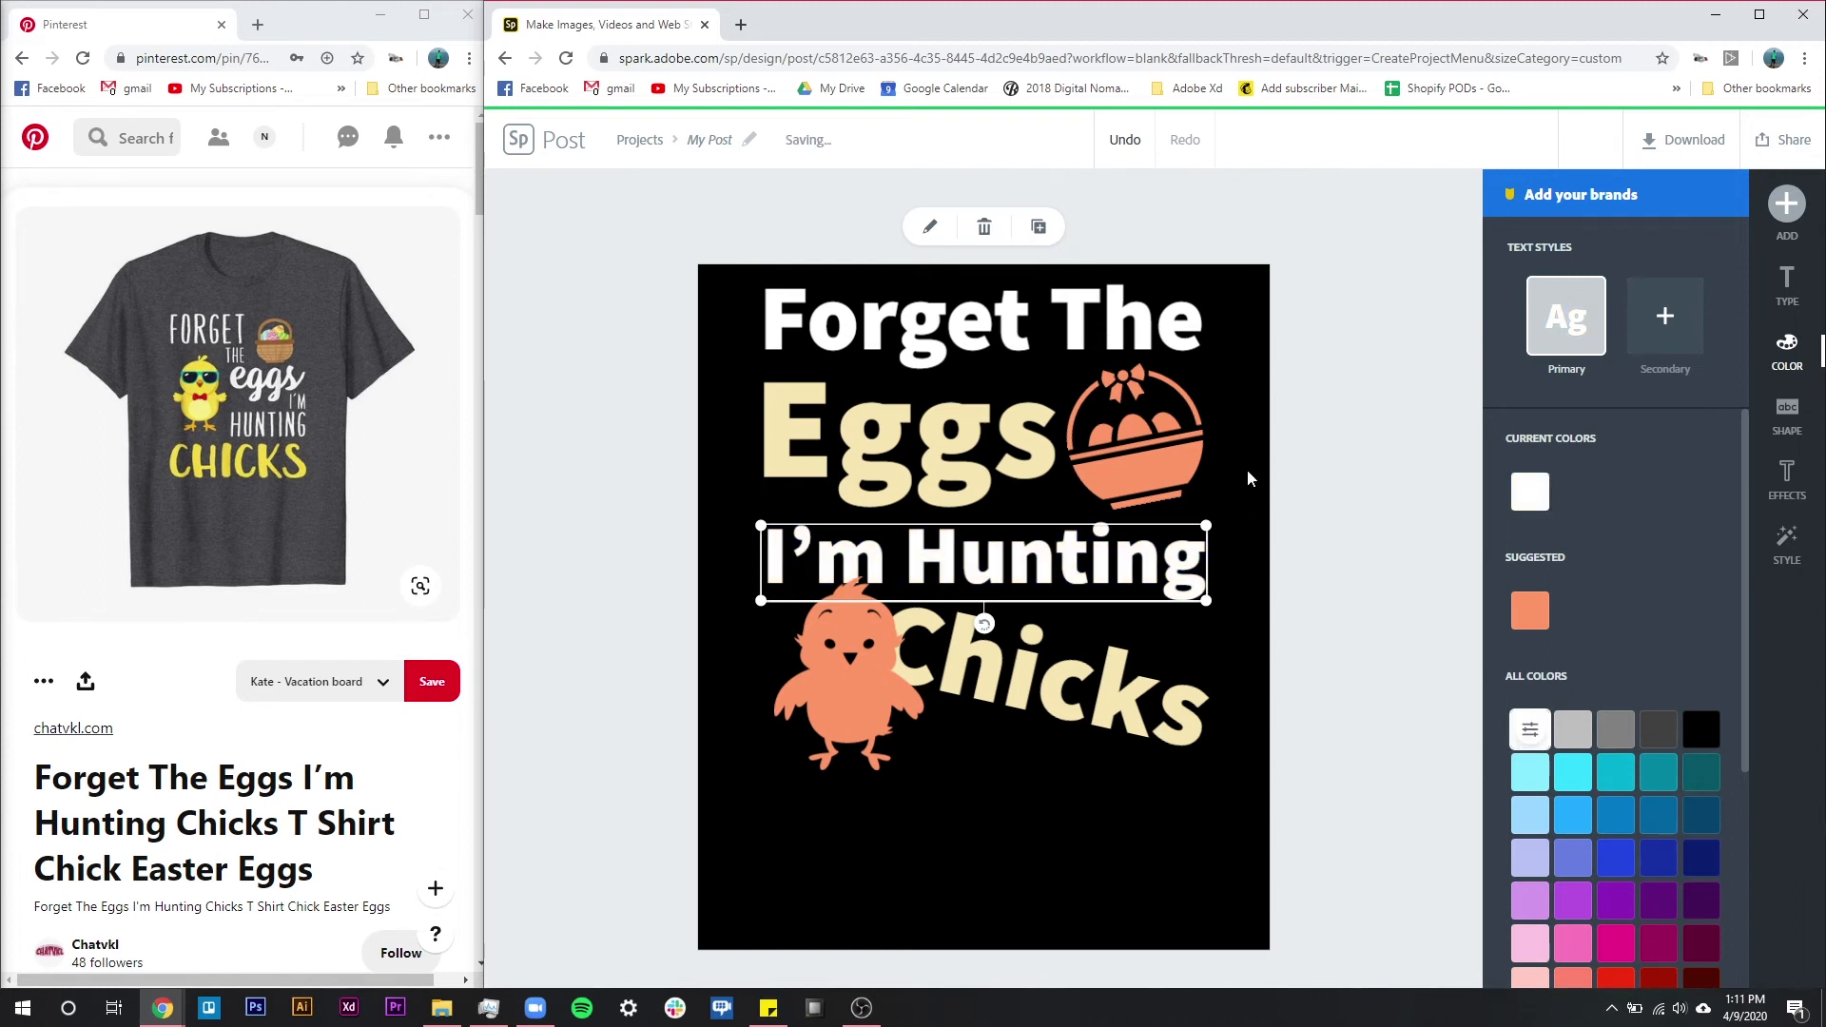
Recolour the word "Eggs" and the basket icon bright cyan.
{"action": "left_click", "coordinate": [876, 466]}
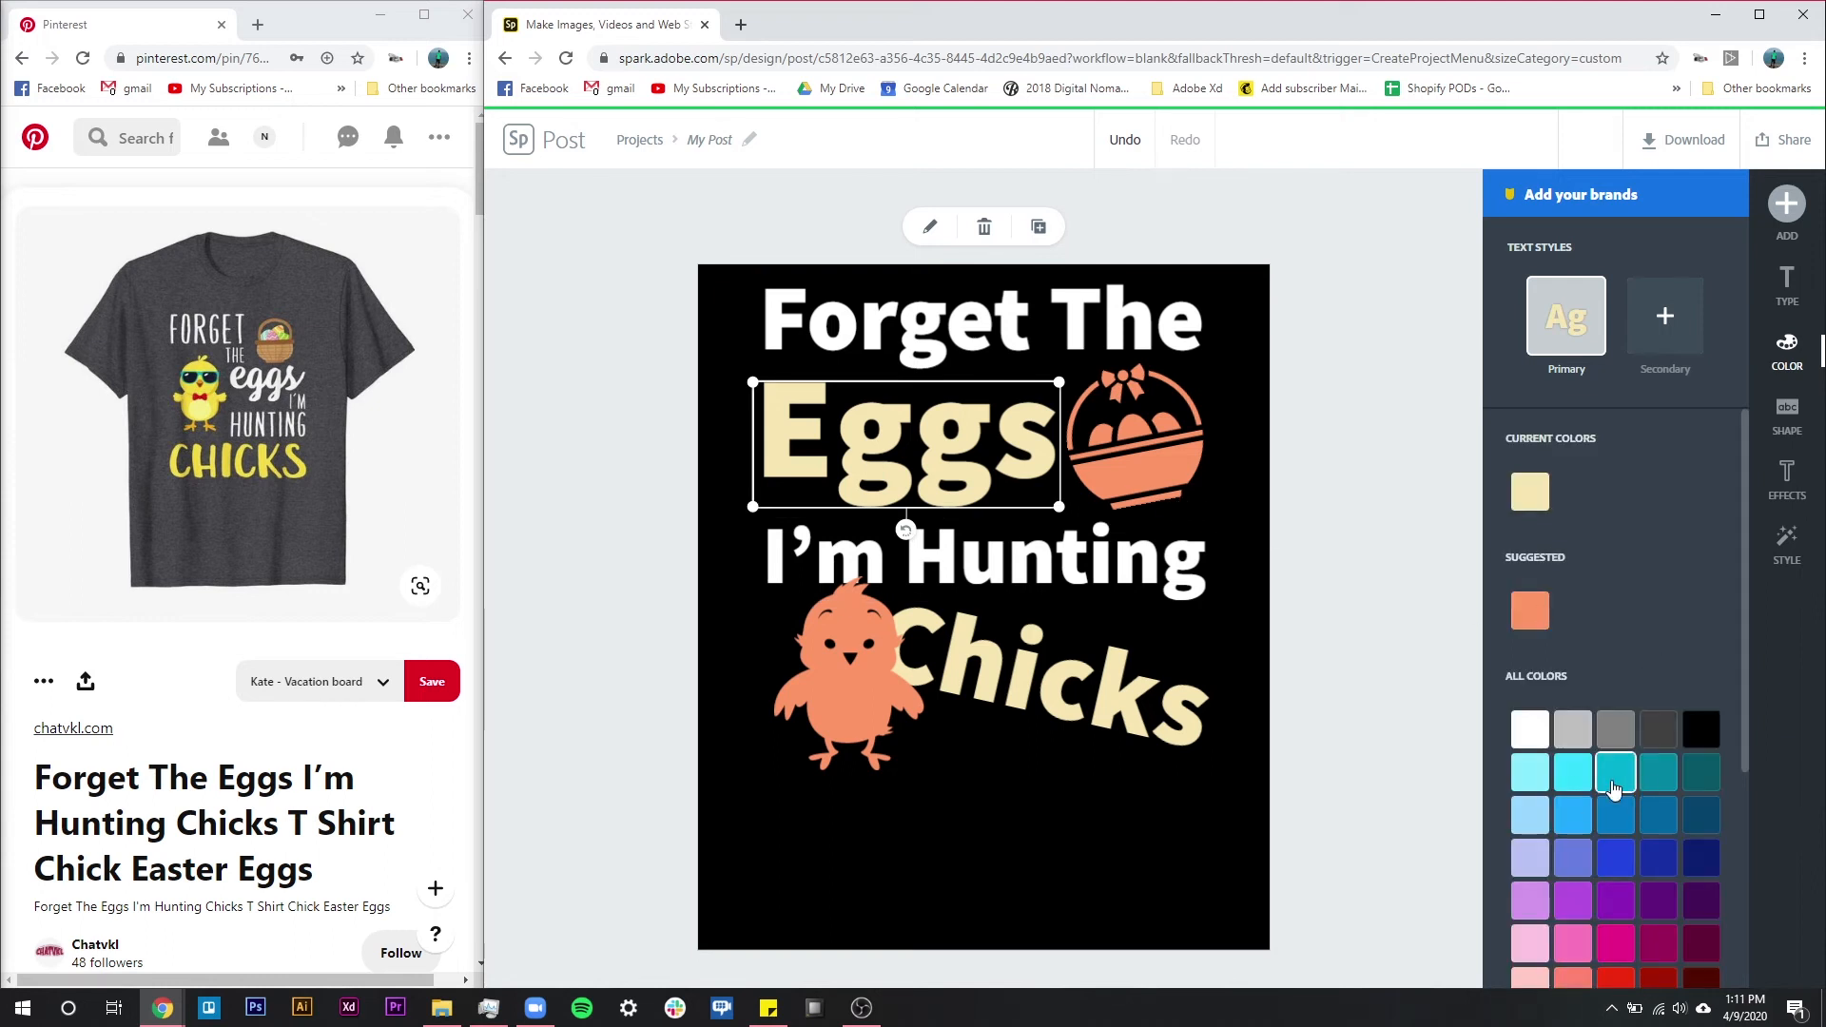
{"action": "left_click", "coordinate": [1616, 772]}
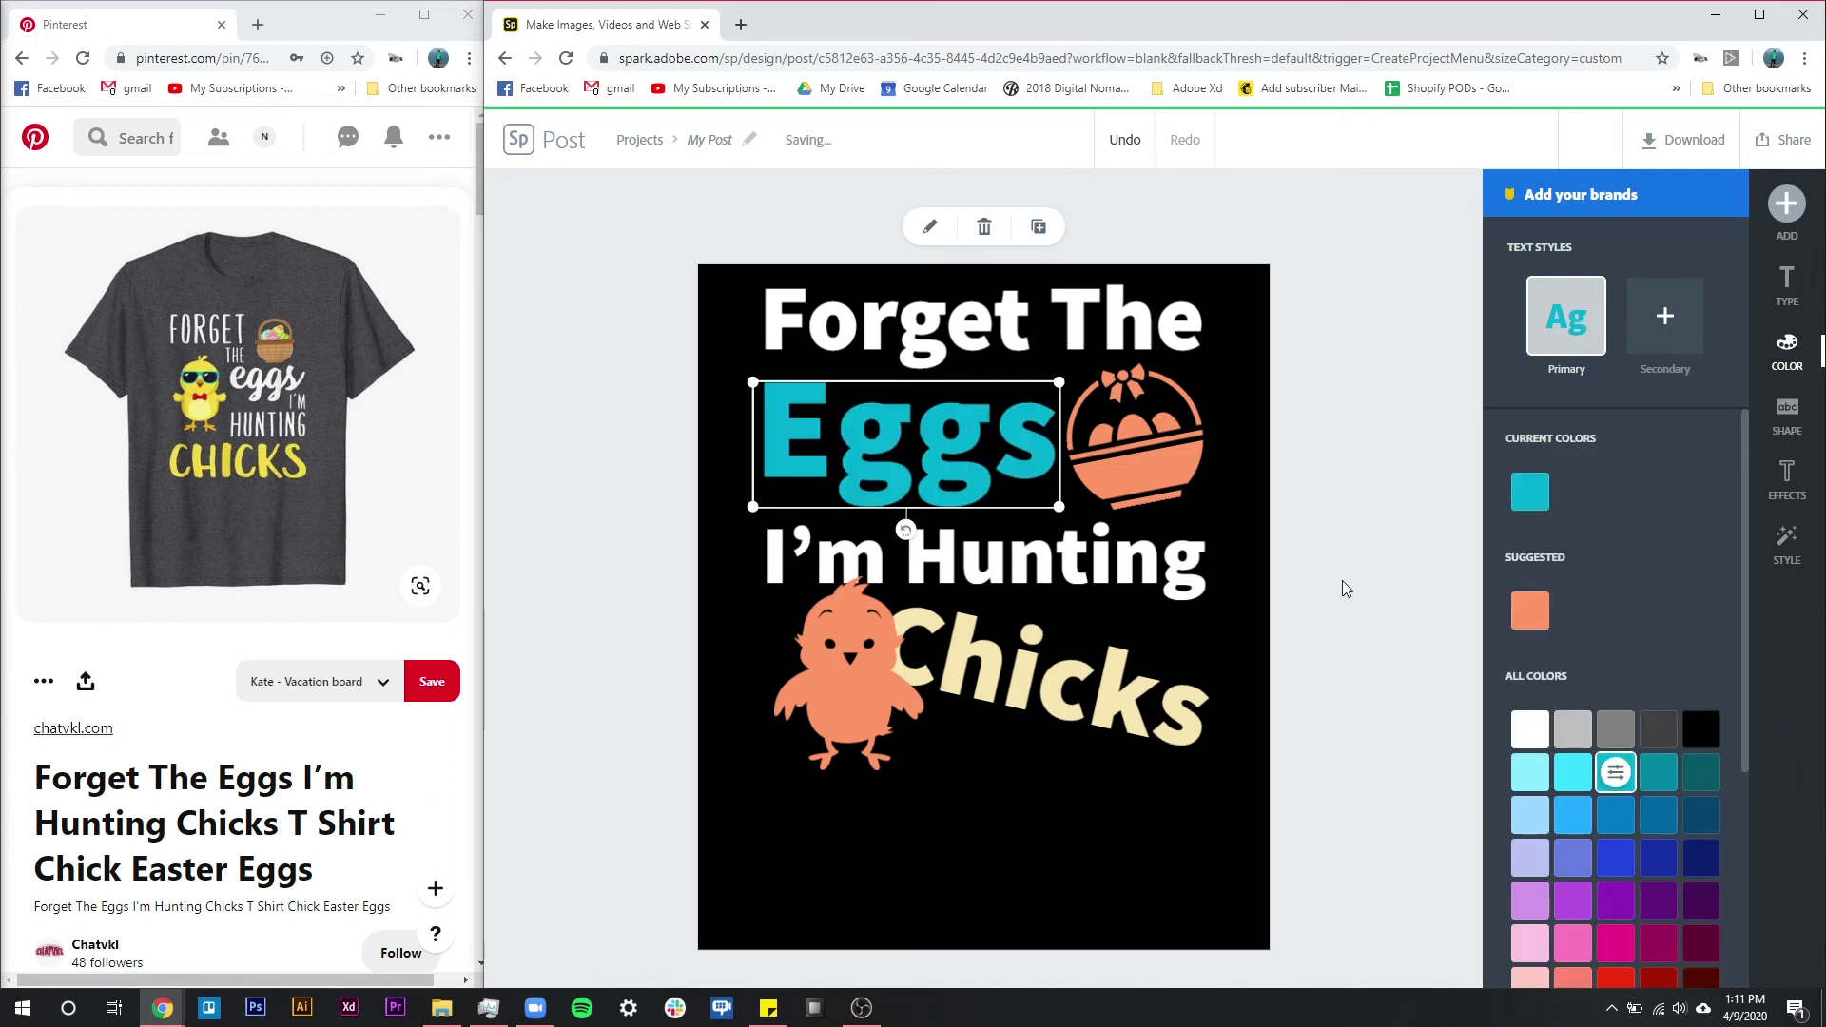
{"action": "left_click", "coordinate": [1573, 772]}
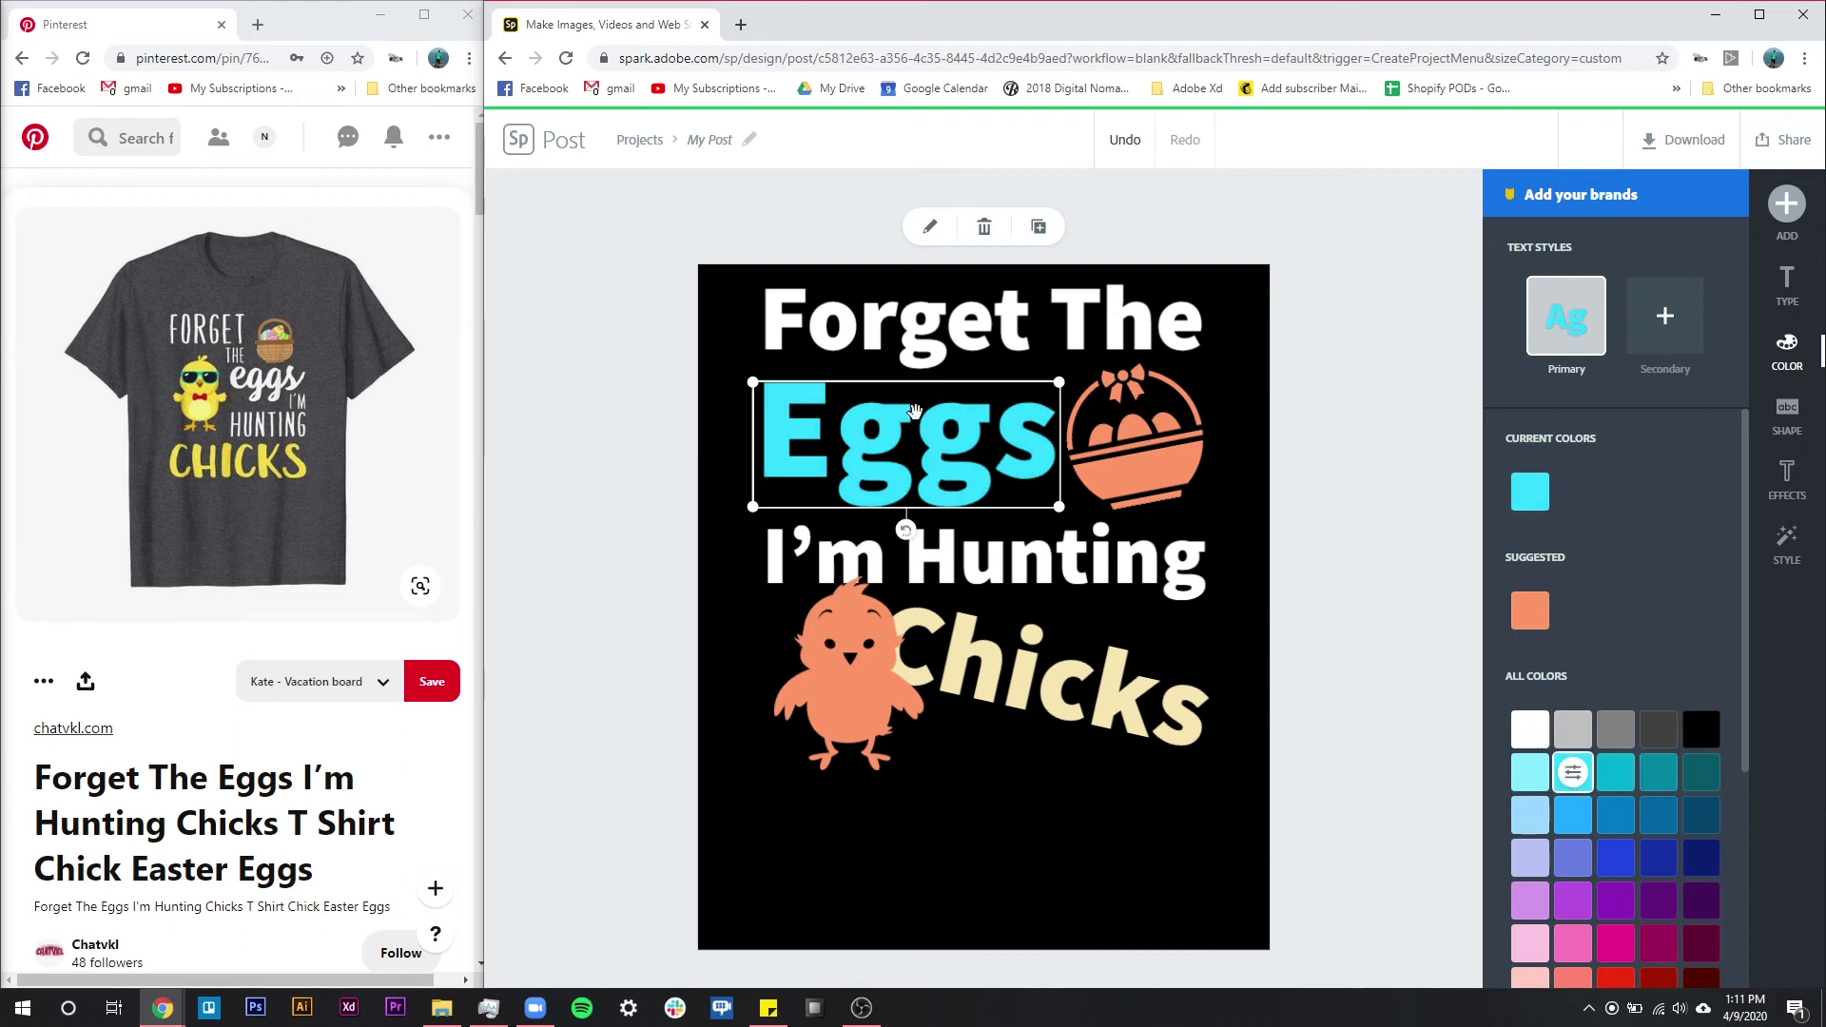
{"action": "left_click", "coordinate": [1158, 480]}
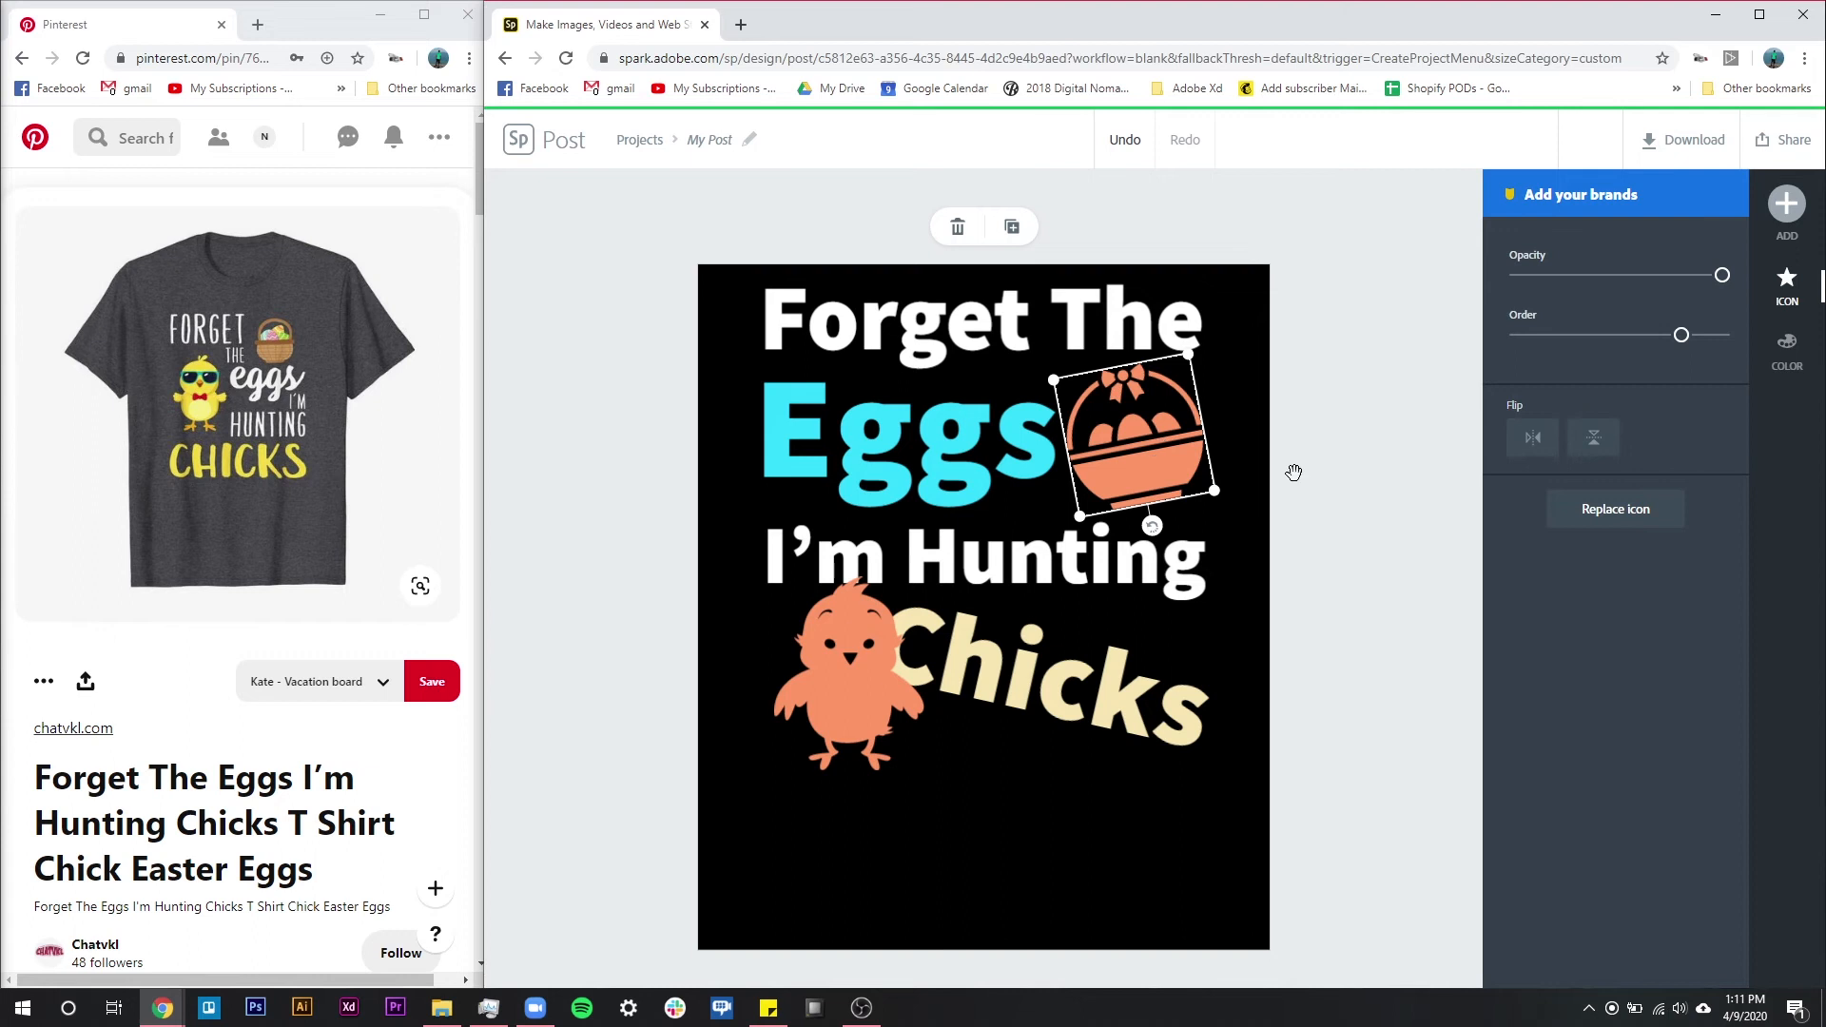
{"action": "left_click", "coordinate": [1810, 354]}
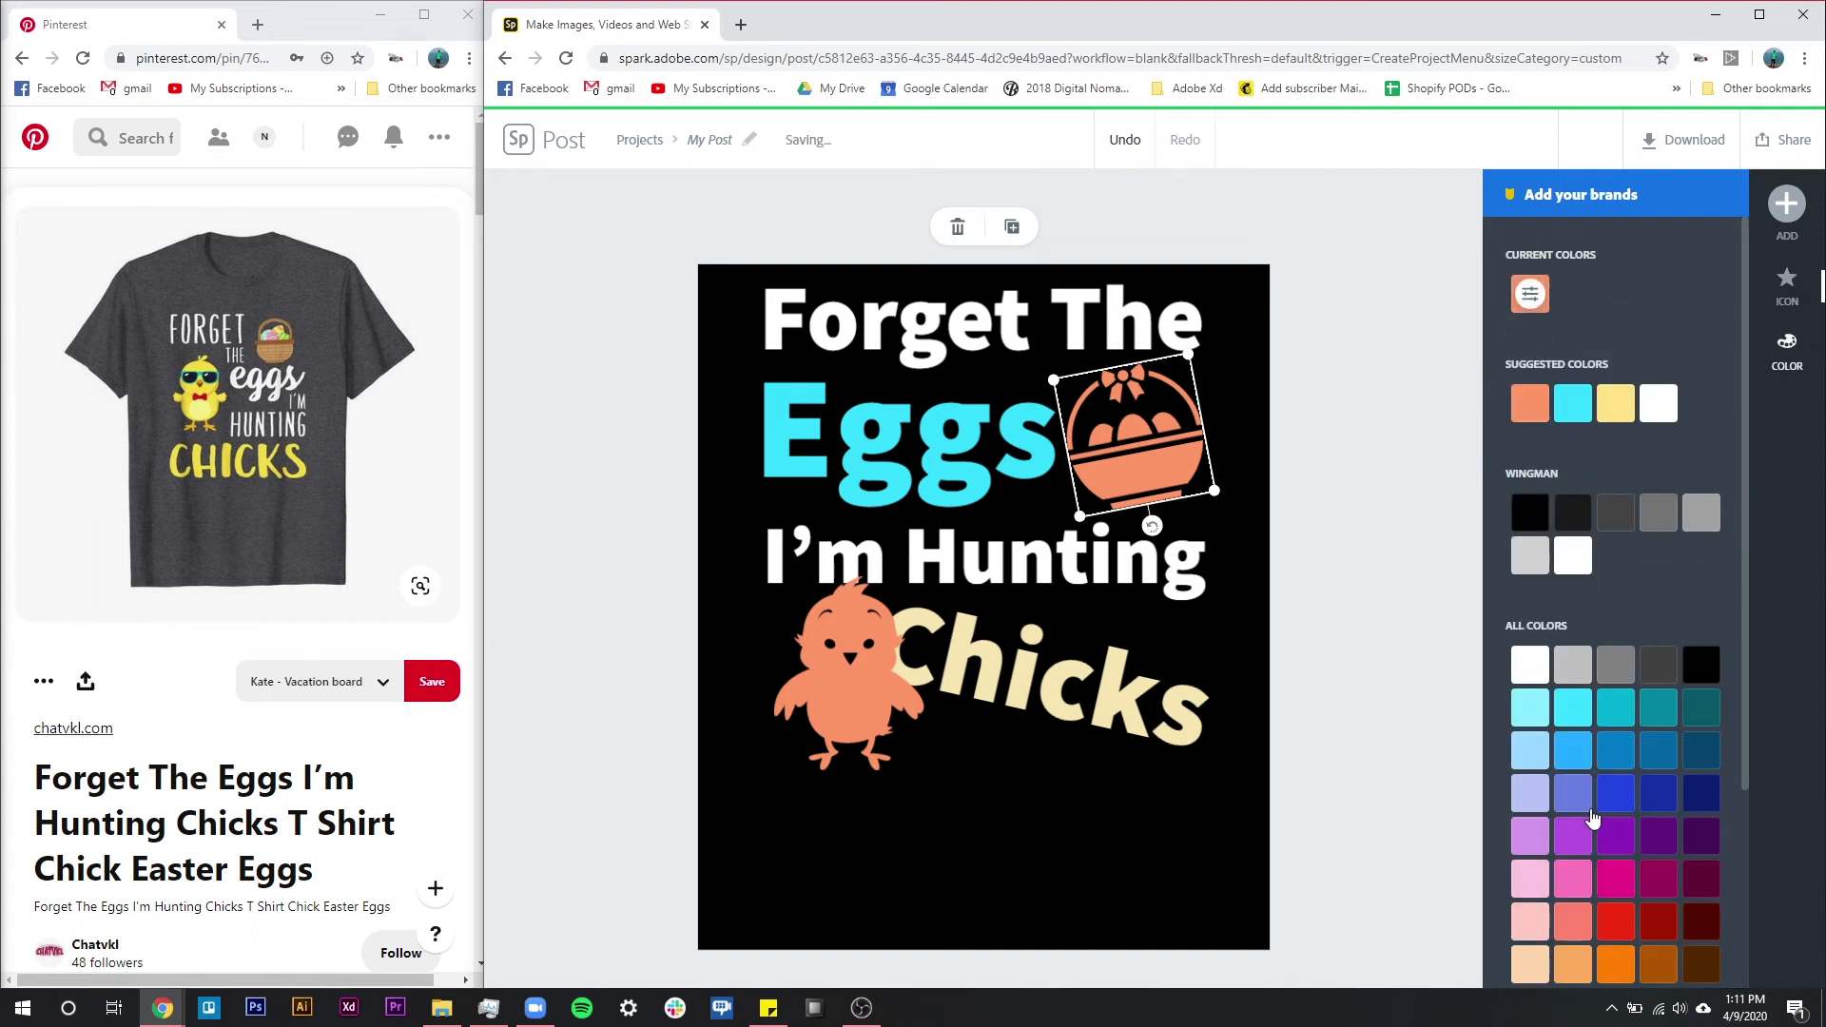
{"action": "left_click", "coordinate": [1573, 708]}
Recolour the chick icon bright yellow, trying a darker olive yellow and a pale yellow along the way.
{"action": "left_click", "coordinate": [846, 675]}
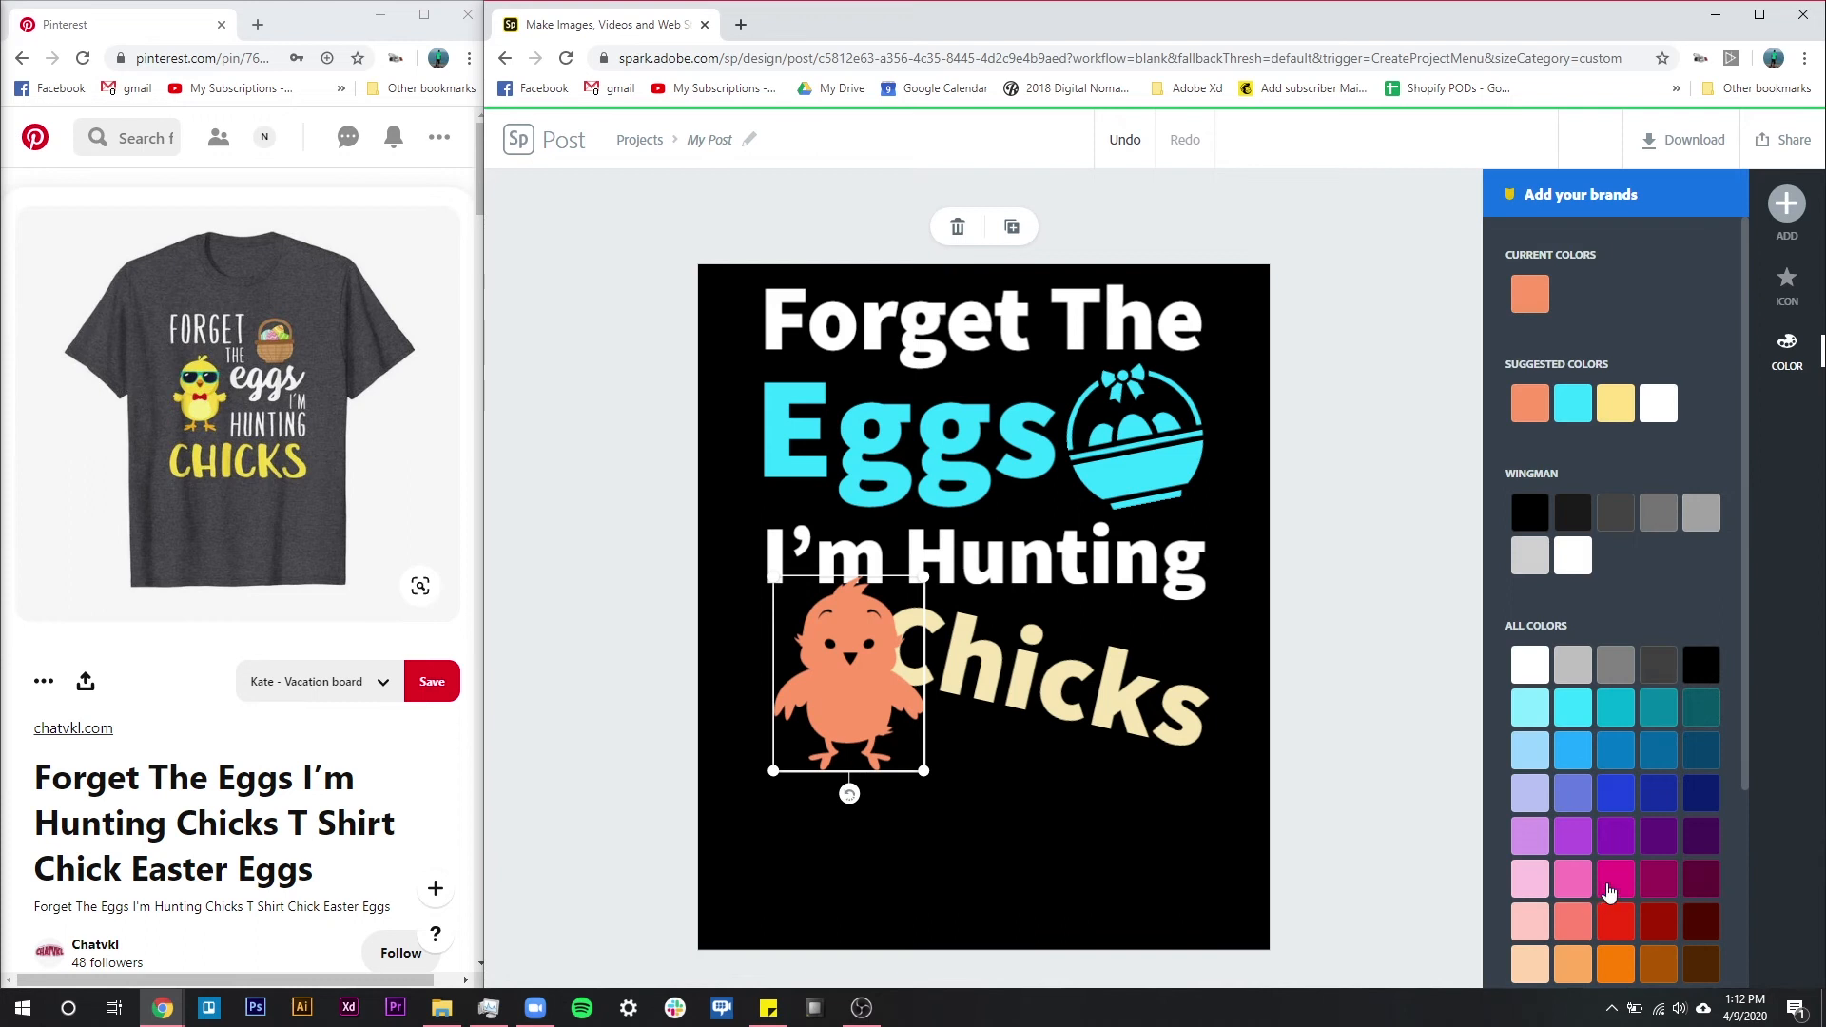
{"action": "scroll", "coordinate": [1617, 894], "scroll_direction": "down", "scroll_amount": 2}
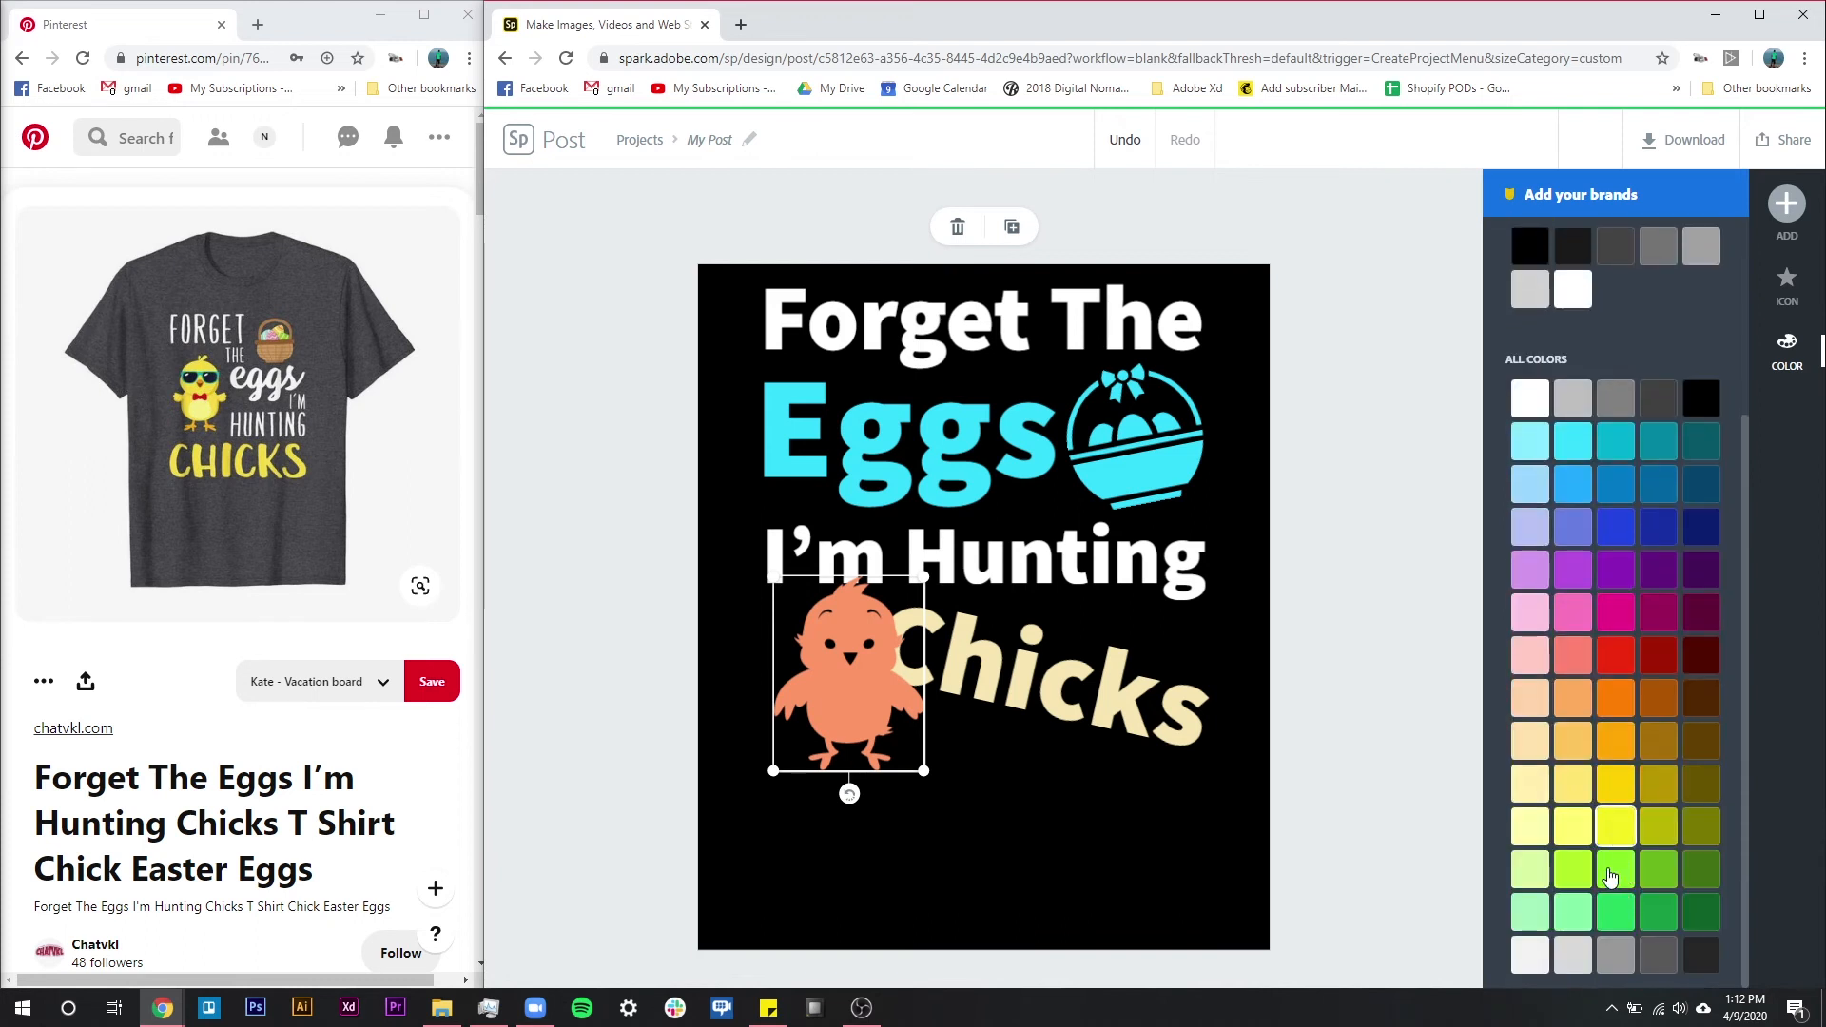
{"action": "left_click", "coordinate": [1612, 829]}
{"action": "left_click", "coordinate": [1662, 831]}
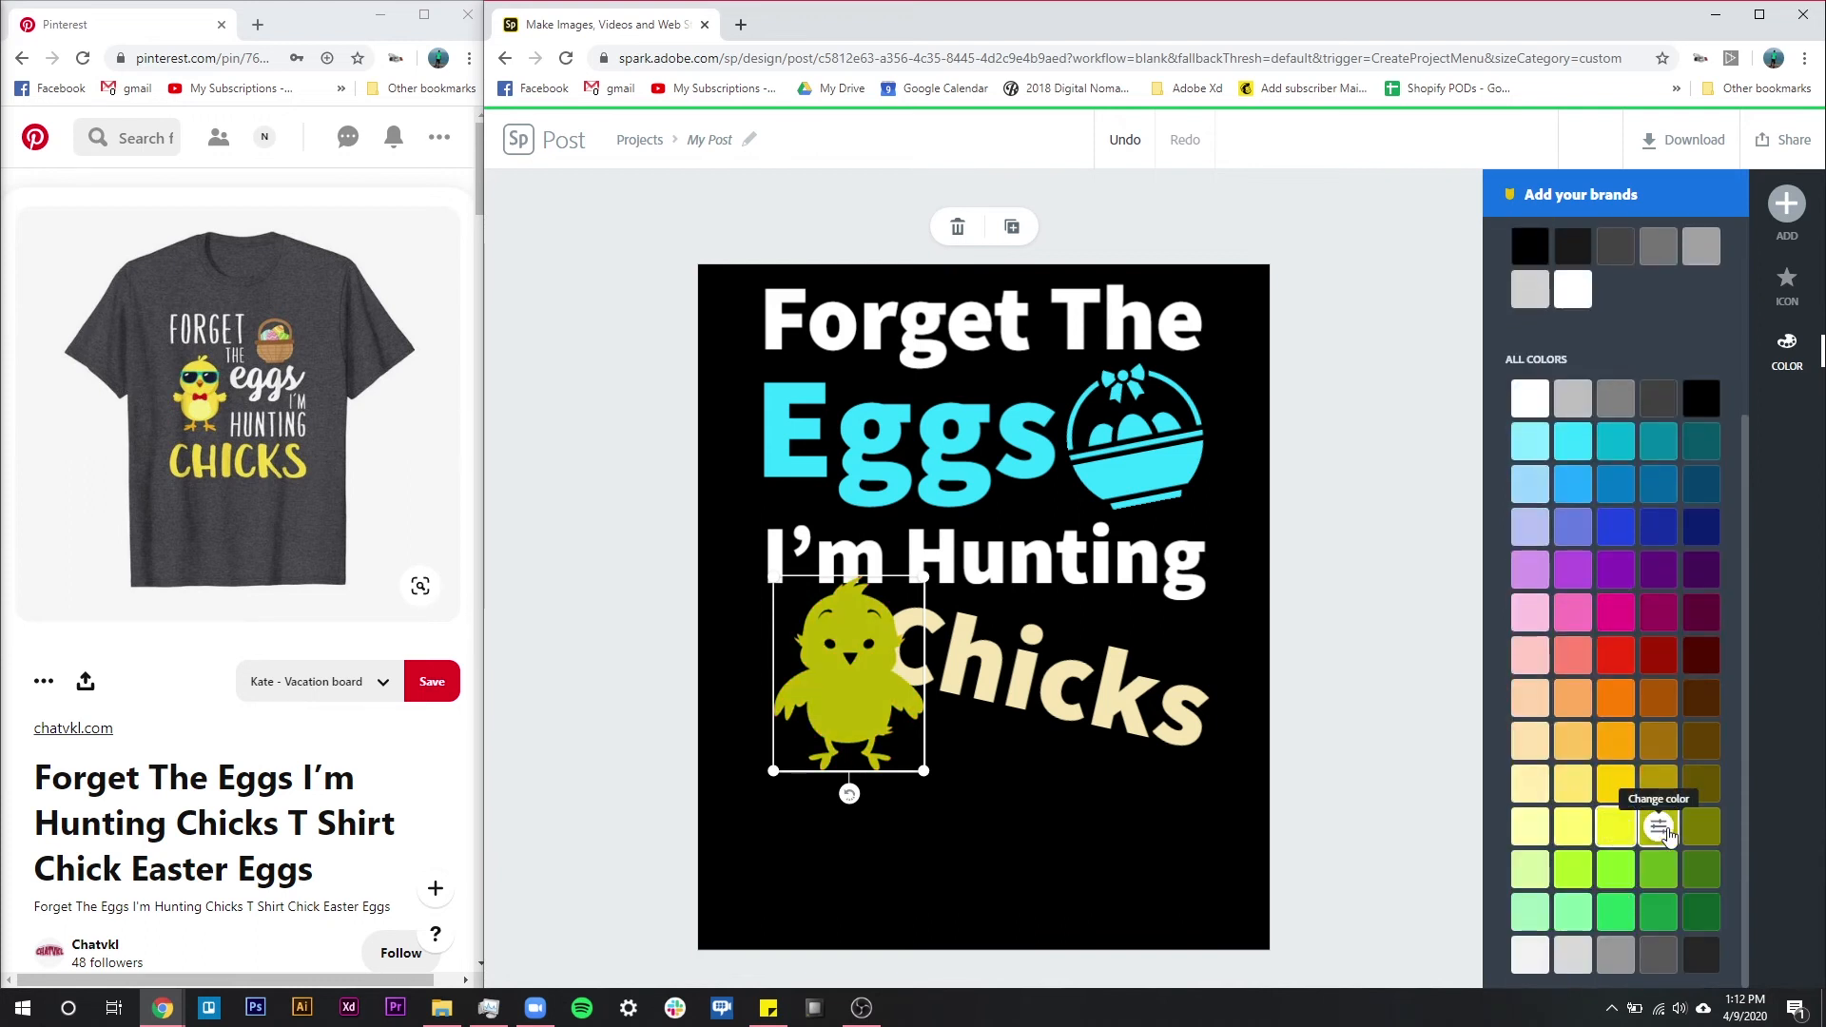
{"action": "left_click", "coordinate": [1576, 837]}
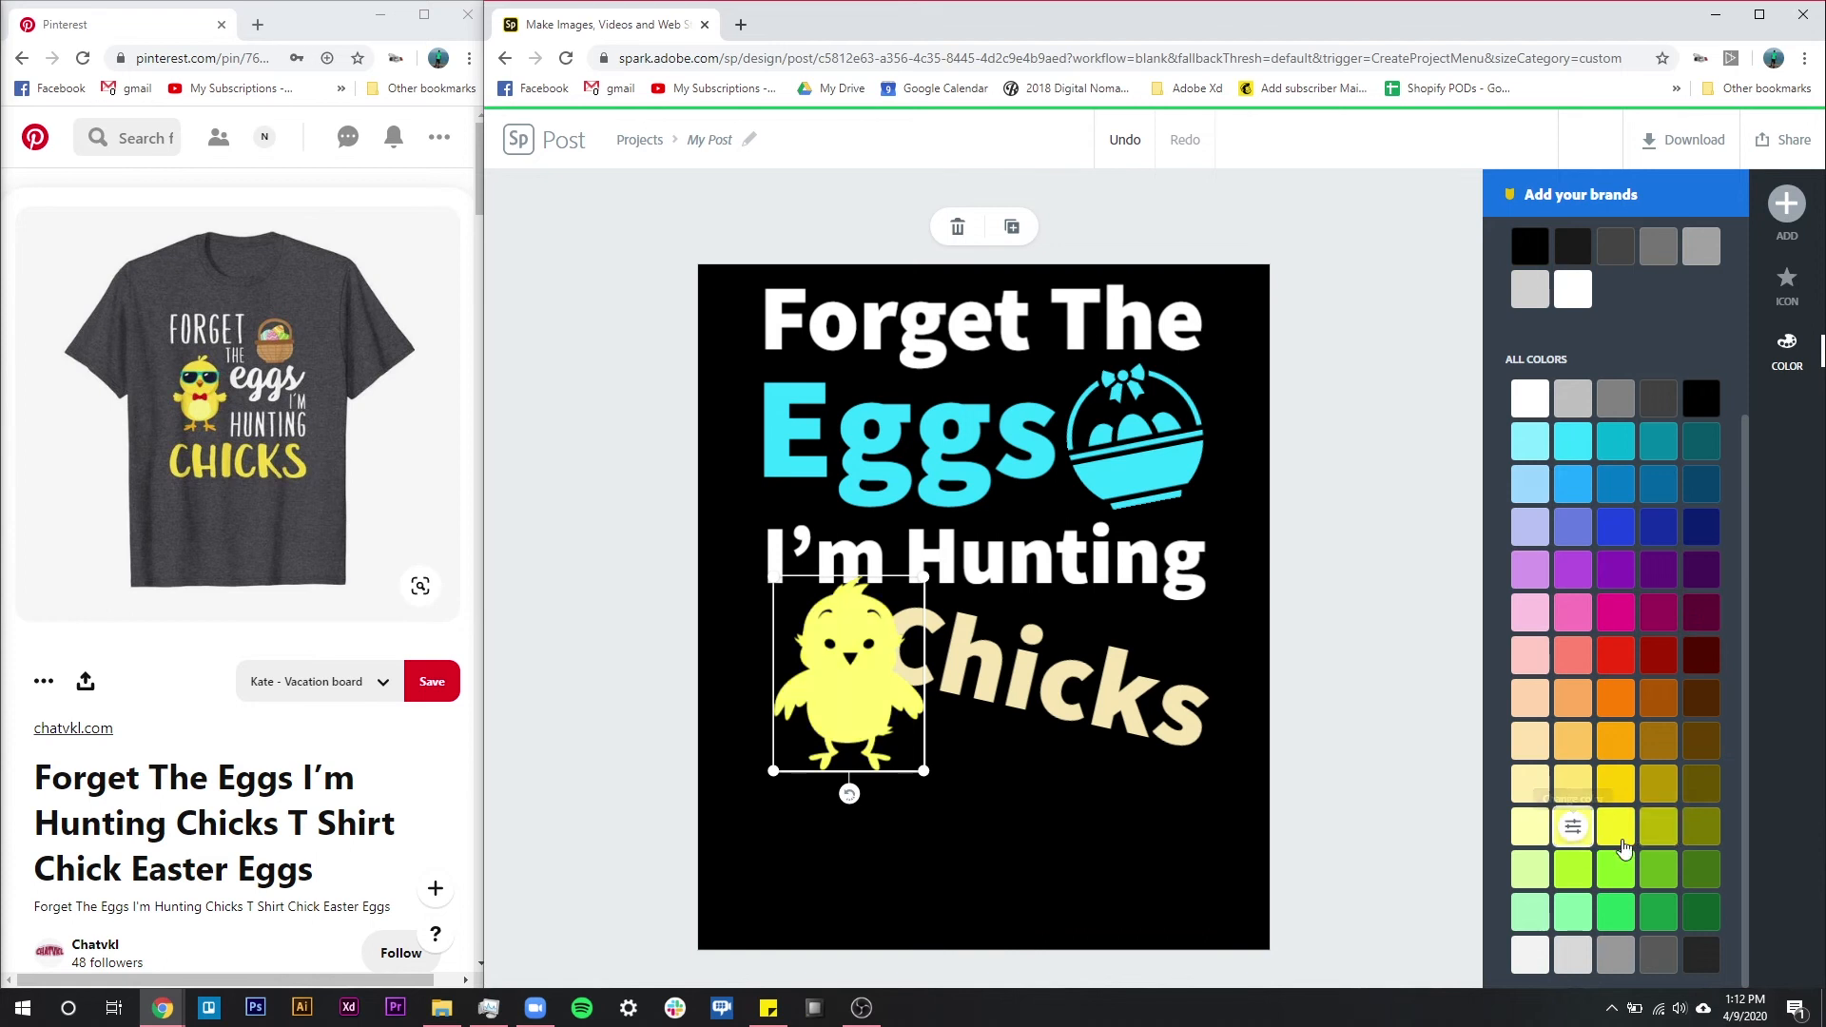
{"action": "left_click", "coordinate": [1616, 829]}
Recolour the word "Chicks" light yellow, a shade paler than the chick icon.
{"action": "left_click", "coordinate": [1145, 699]}
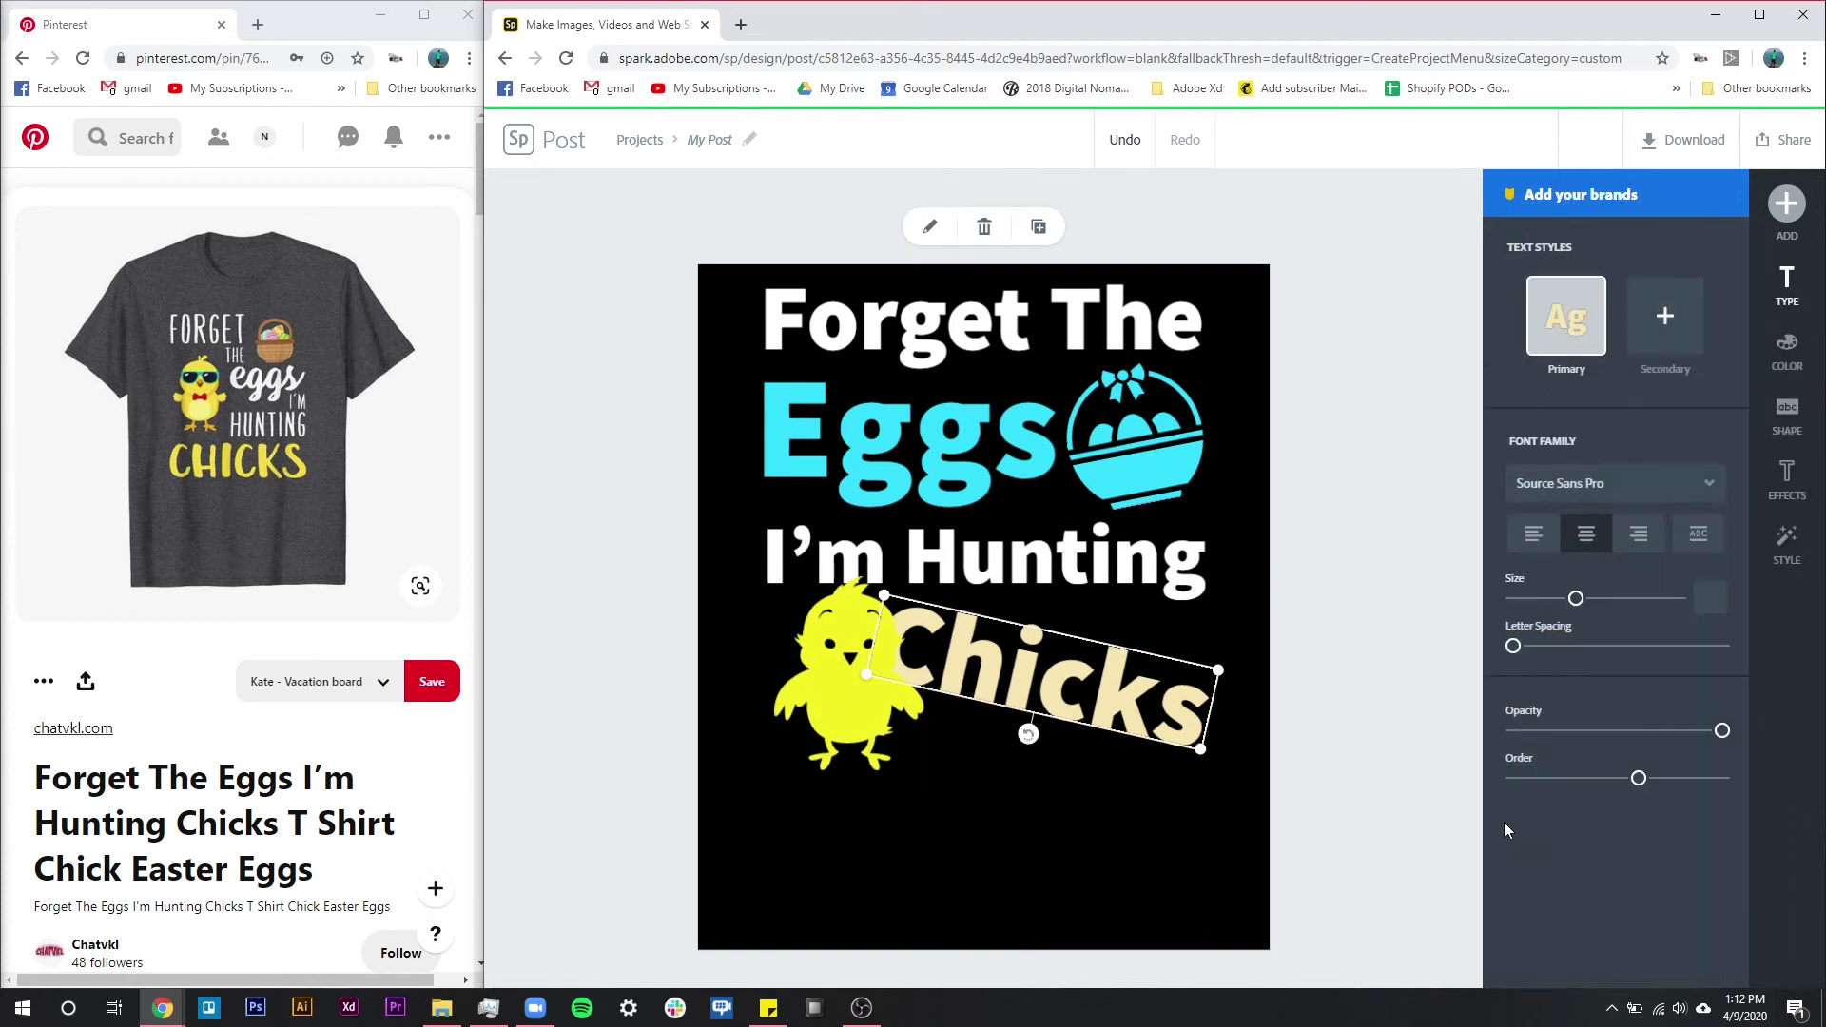
{"action": "left_click", "coordinate": [1787, 340]}
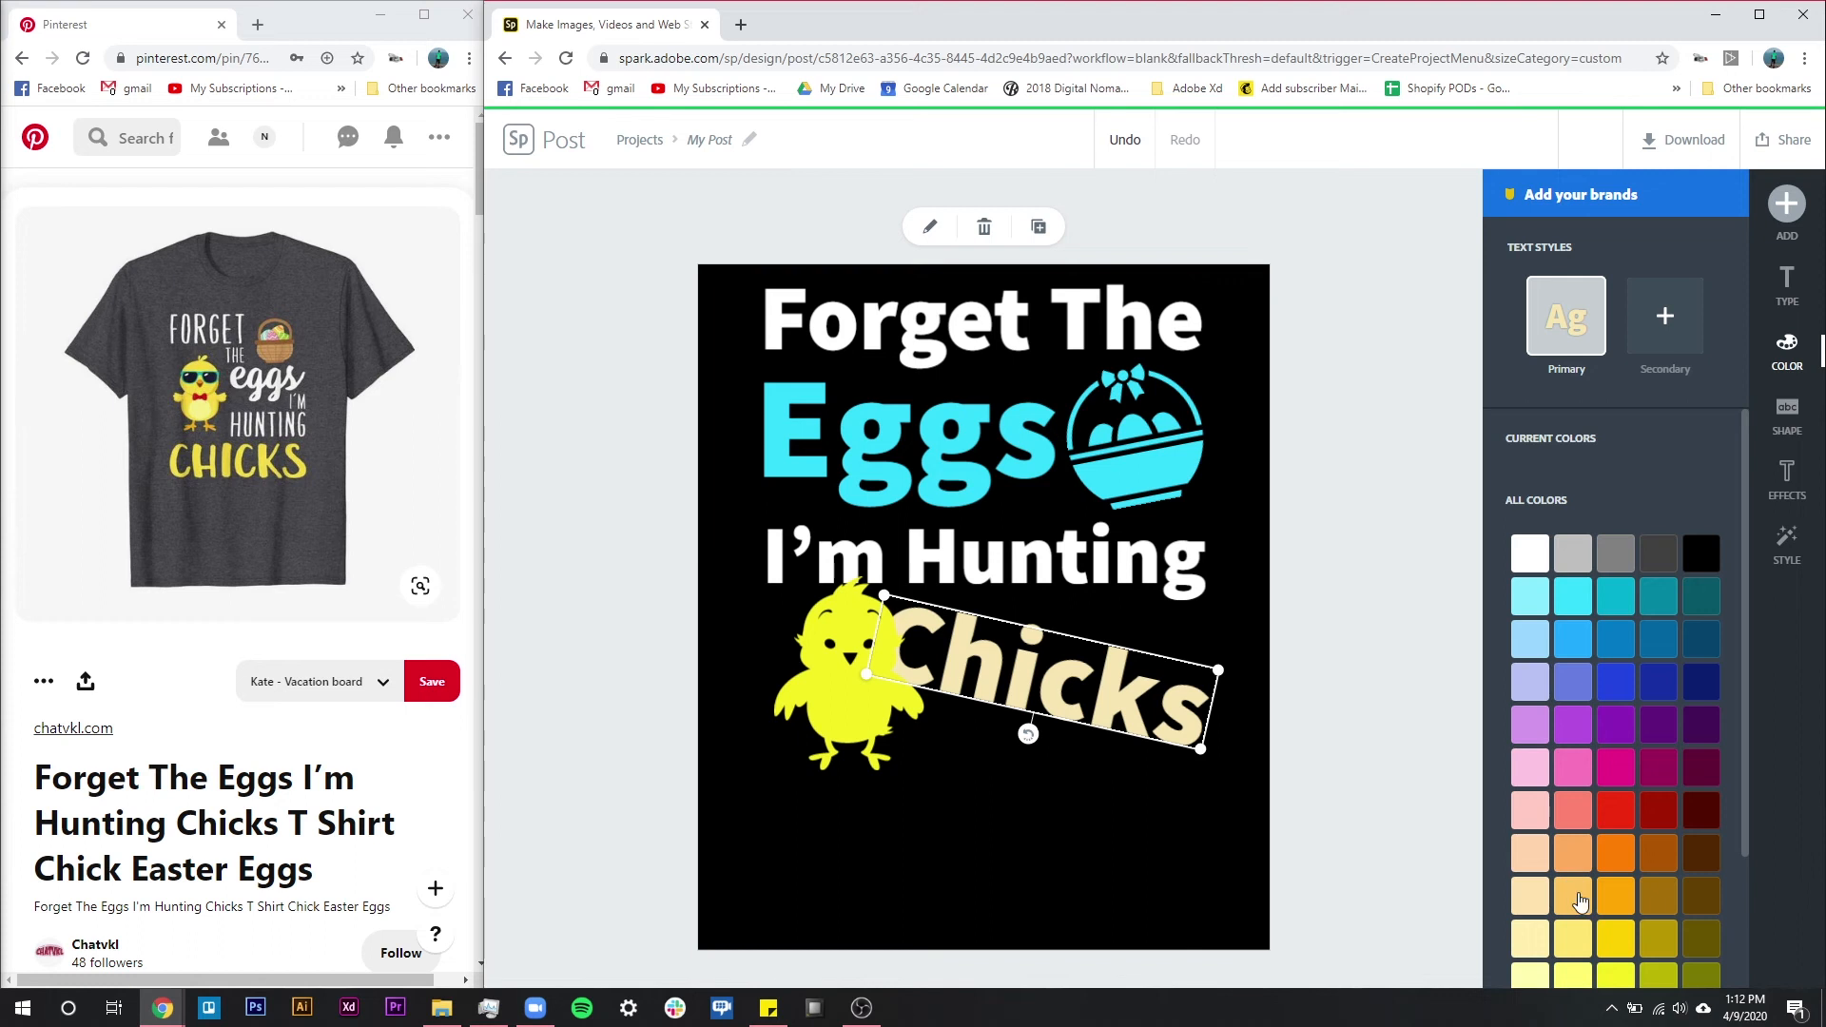
{"action": "scroll", "coordinate": [1581, 884], "scroll_direction": "down", "scroll_amount": 2}
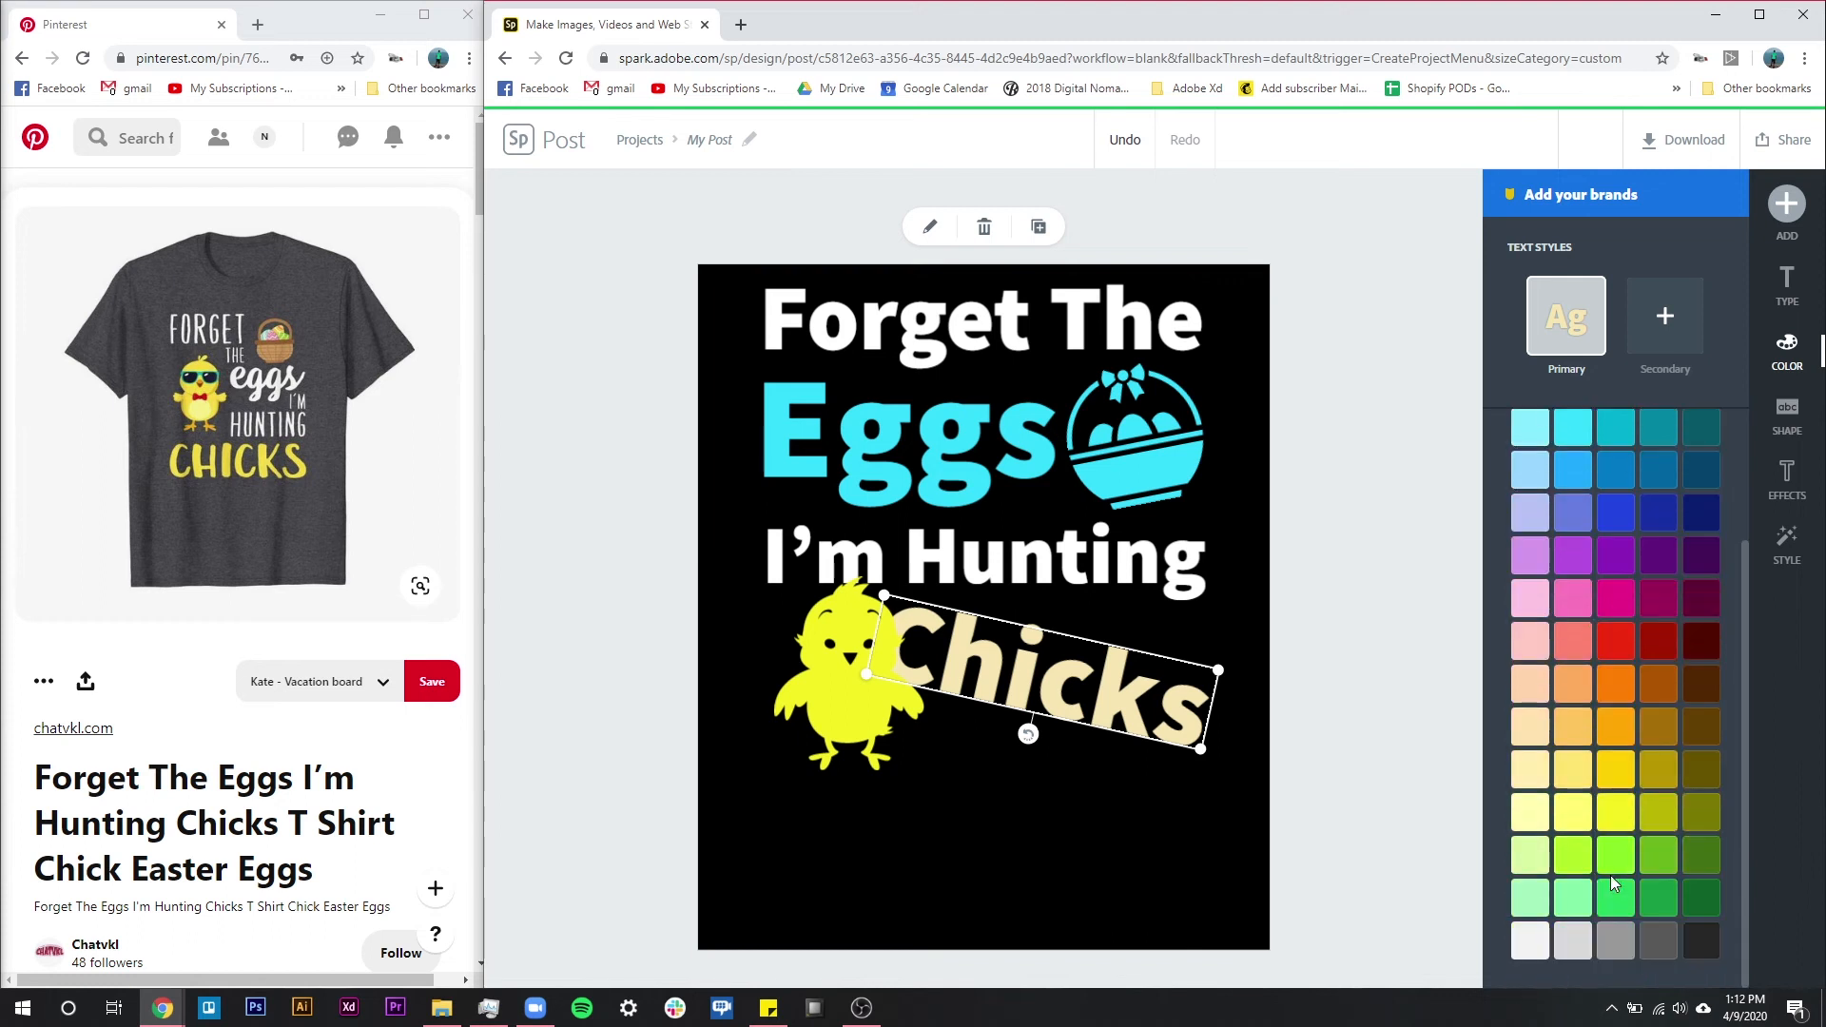
{"action": "left_click", "coordinate": [1575, 826]}
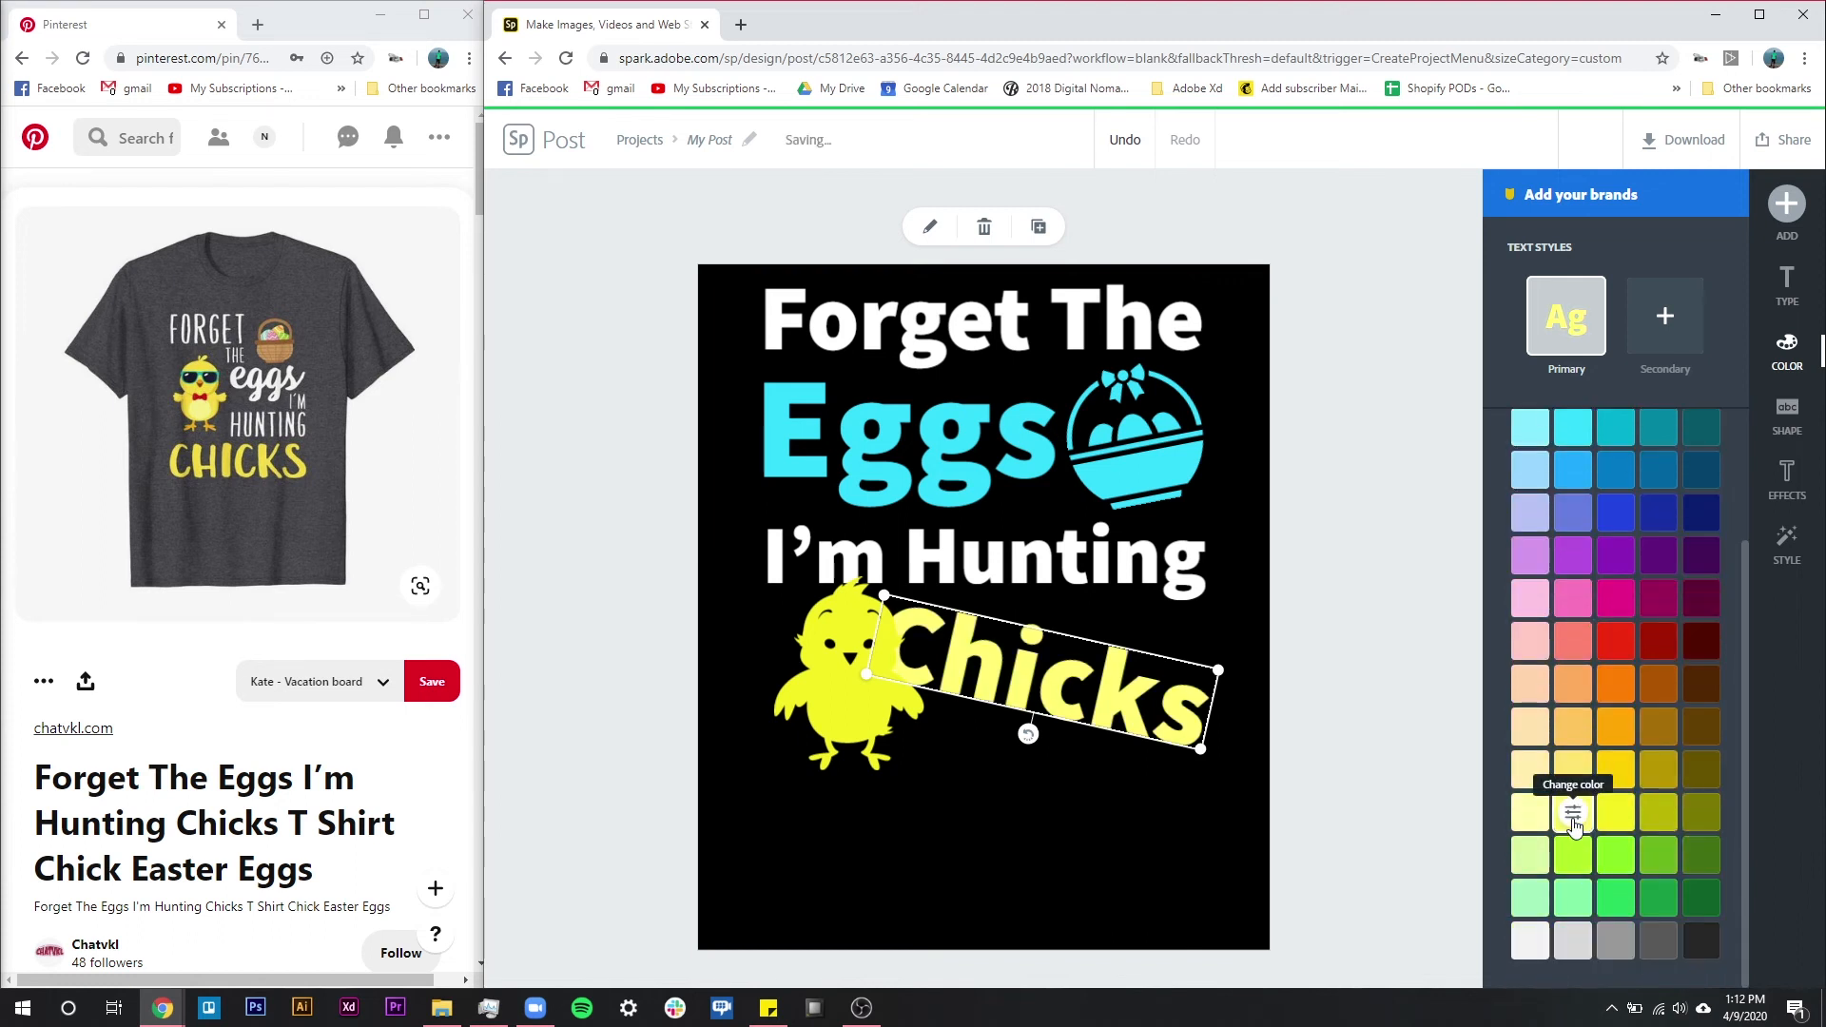
{"action": "left_click", "coordinate": [1368, 801]}
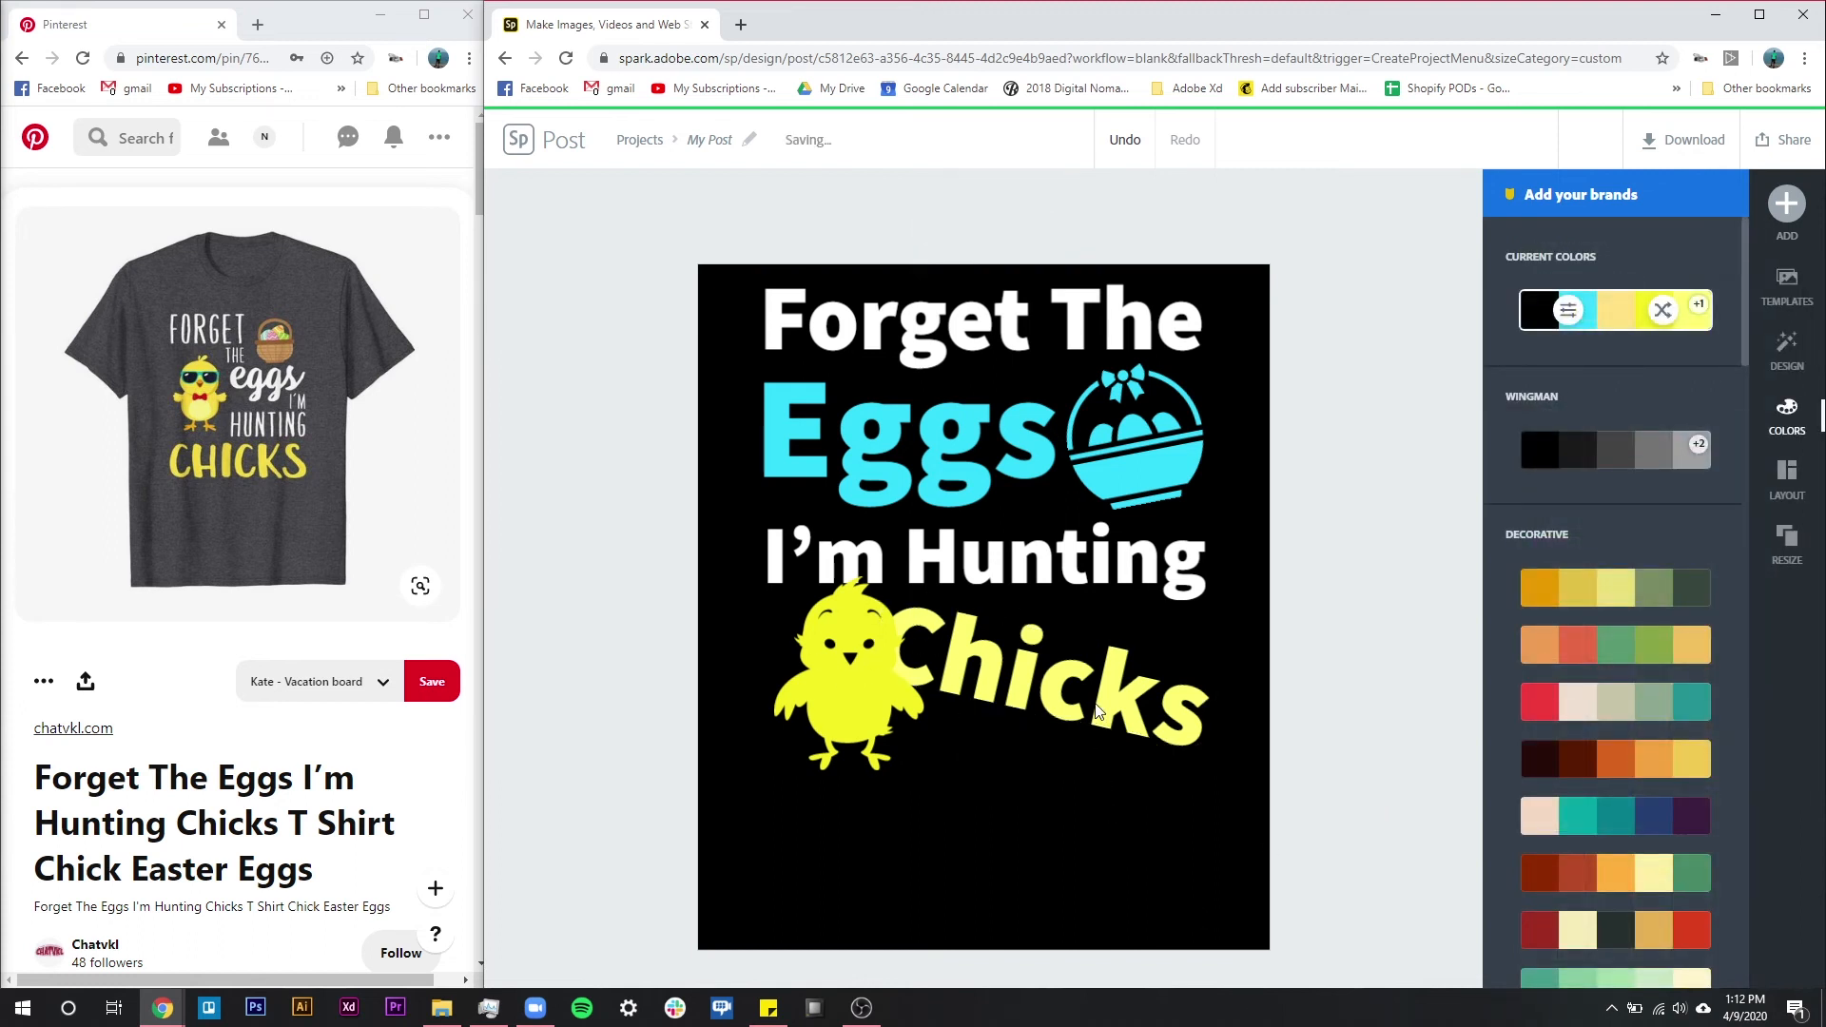
Shrink the word "Chicks" slightly and nudge it so its end lines up with the right edge of "I'm Hunting".
{"action": "left_click", "coordinate": [1191, 735]}
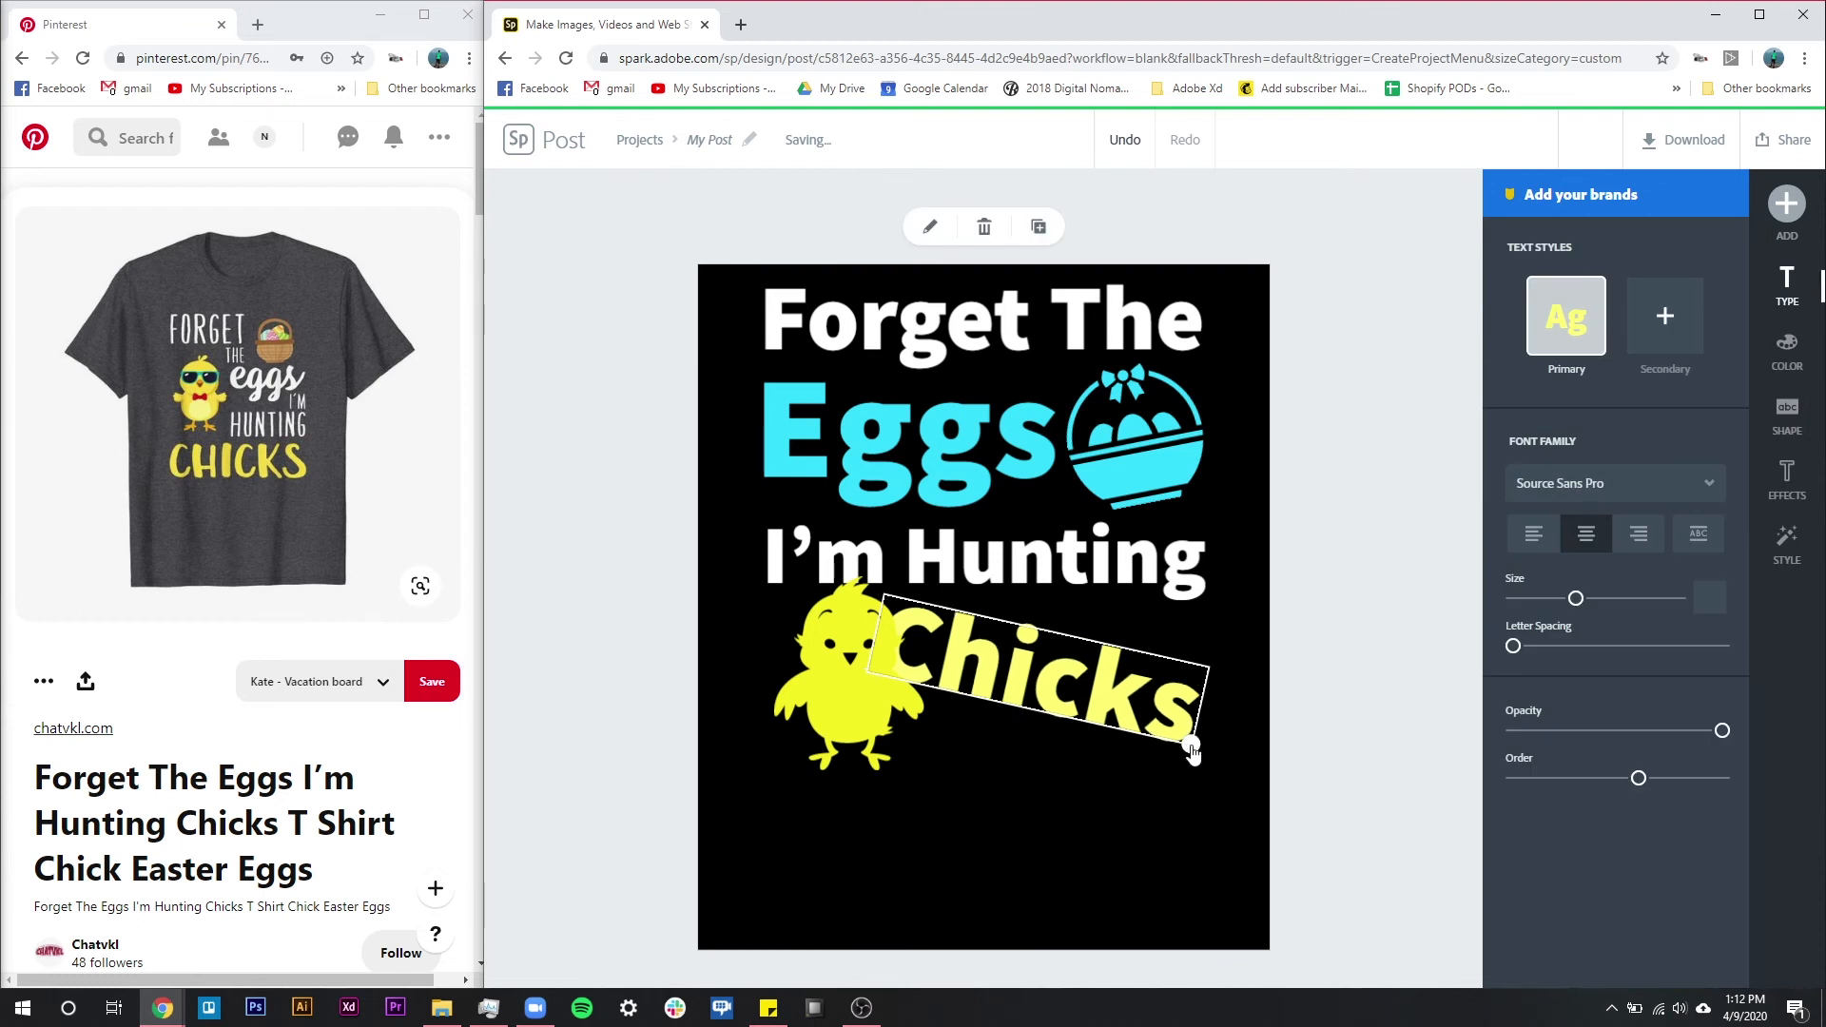
{"action": "left_click_drag", "start_coordinate": [1193, 754], "coordinate": [1189, 749]}
{"action": "left_click_drag", "start_coordinate": [1123, 687], "coordinate": [1142, 709]}
{"action": "left_click", "coordinate": [1307, 695]}
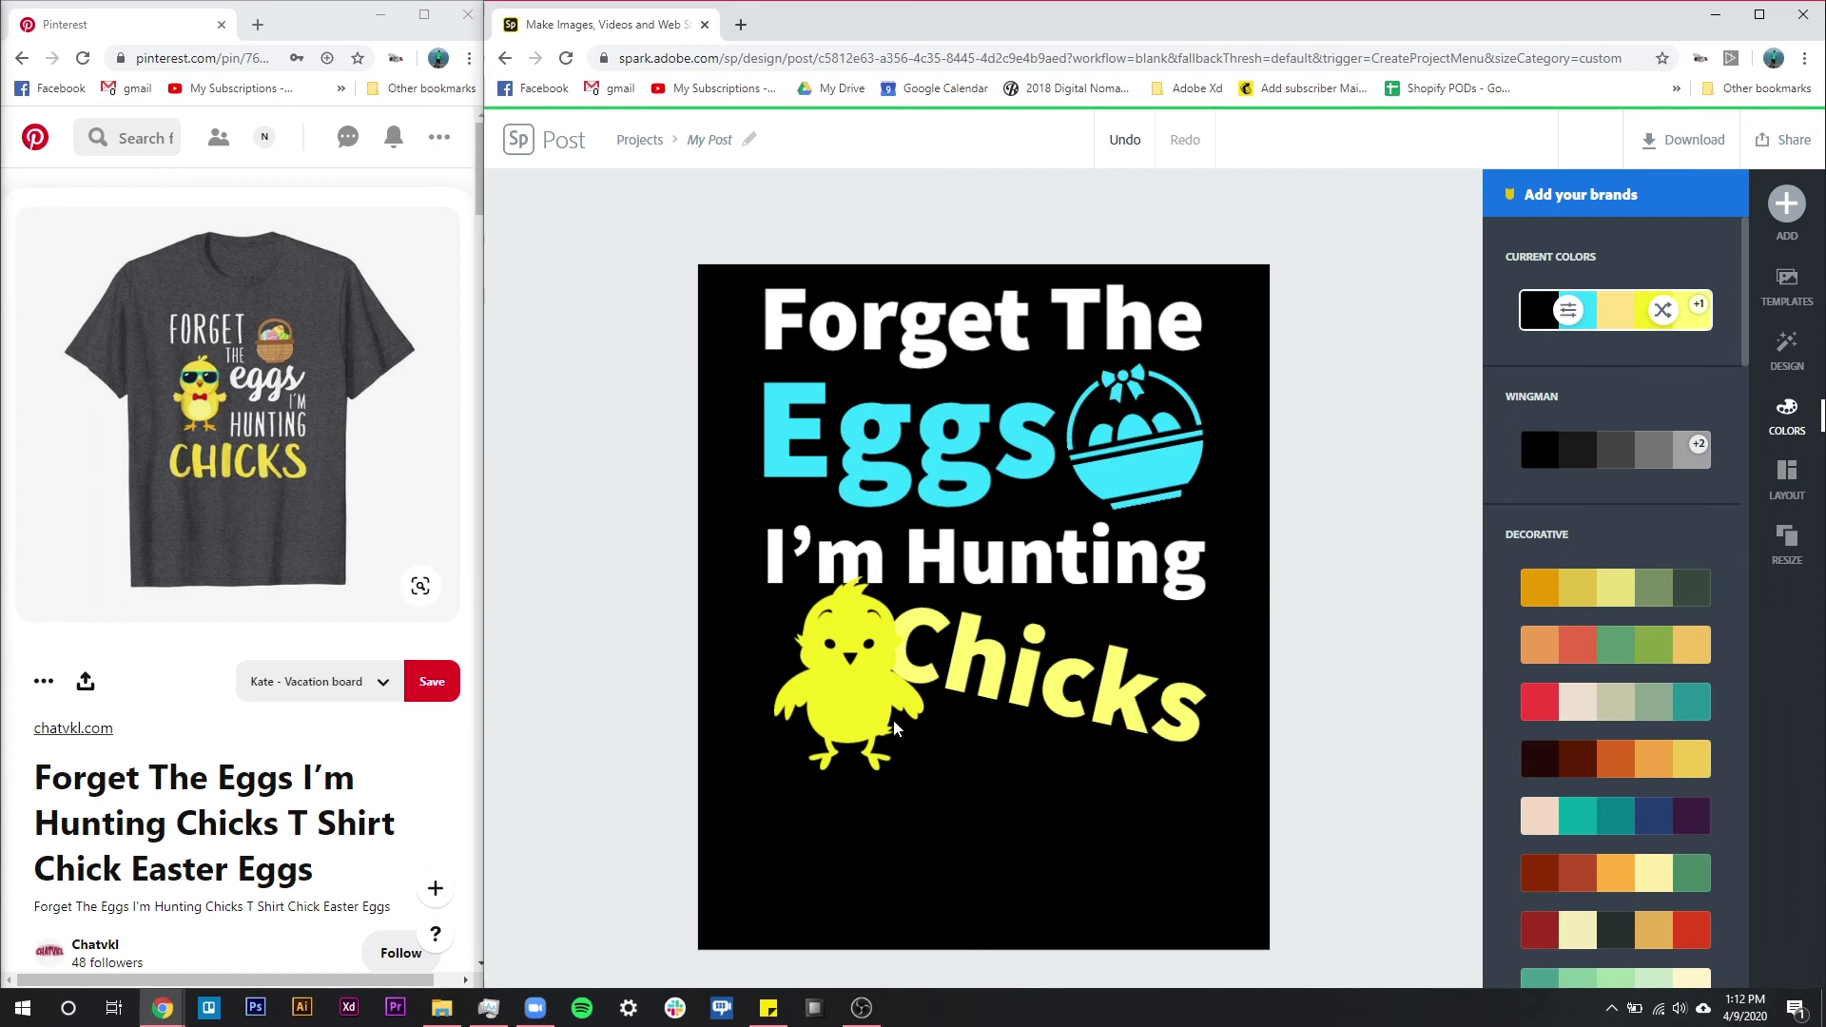